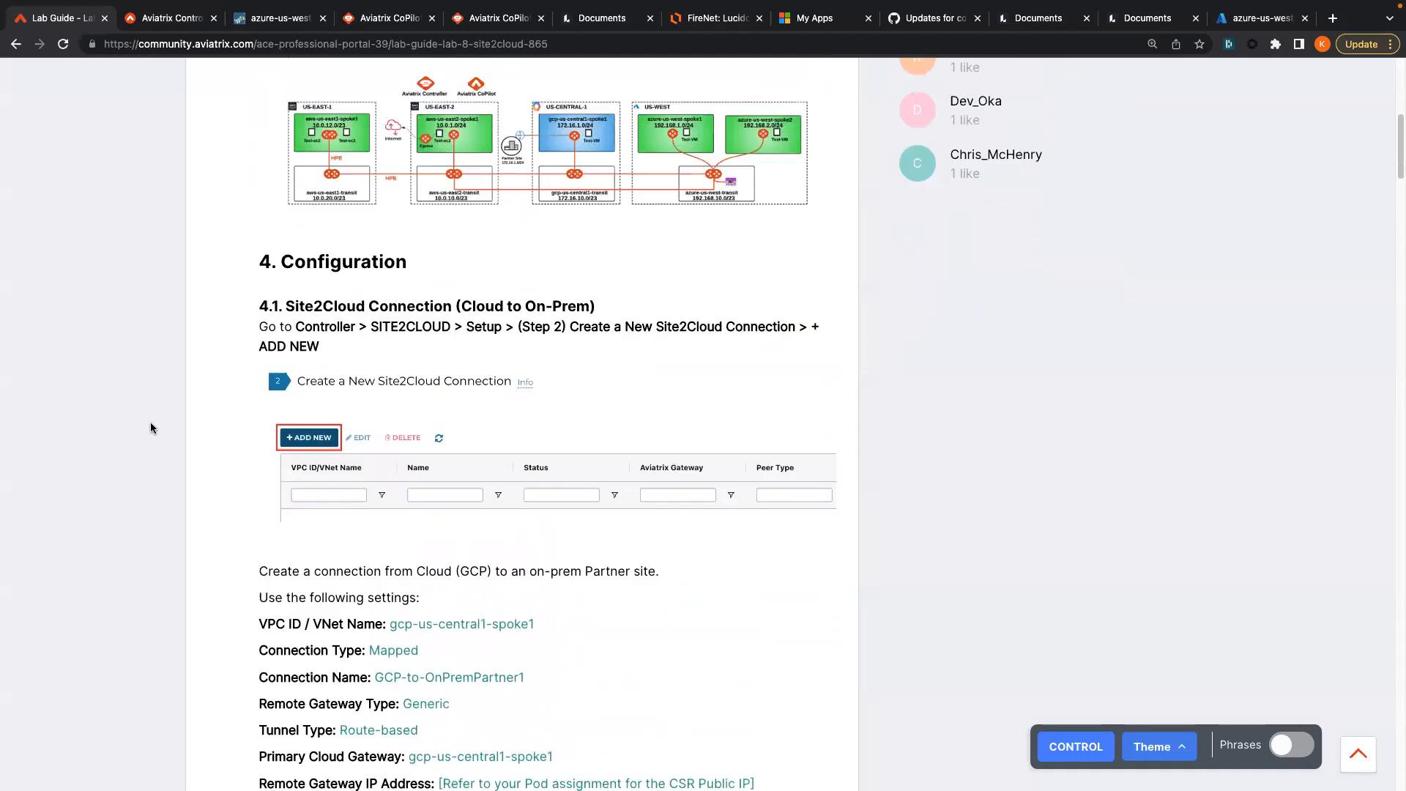
# - Go to the Site2Cloud Setup page in the Controller and start a new connection
pyautogui.scroll(-4, 151, 425)
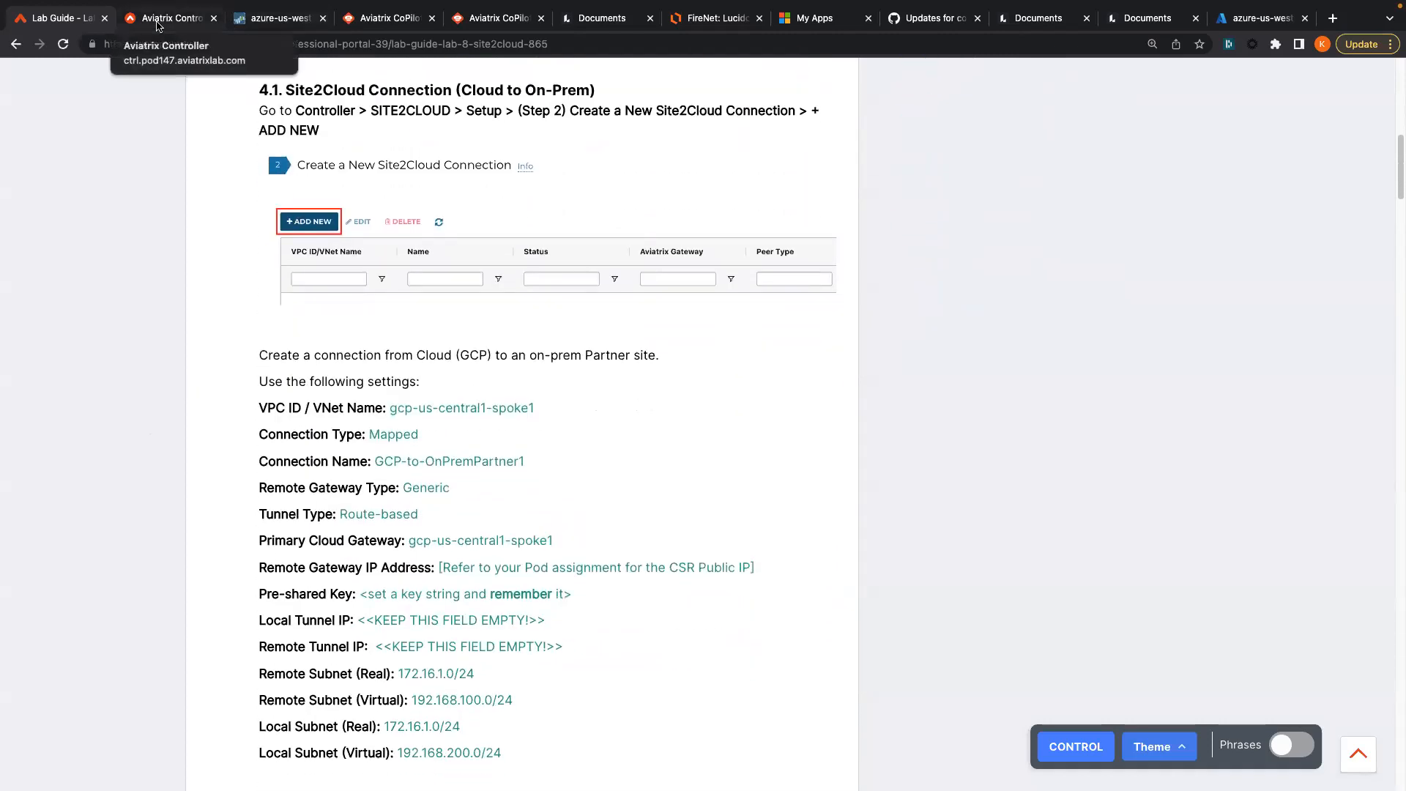
pyautogui.click(157, 26)
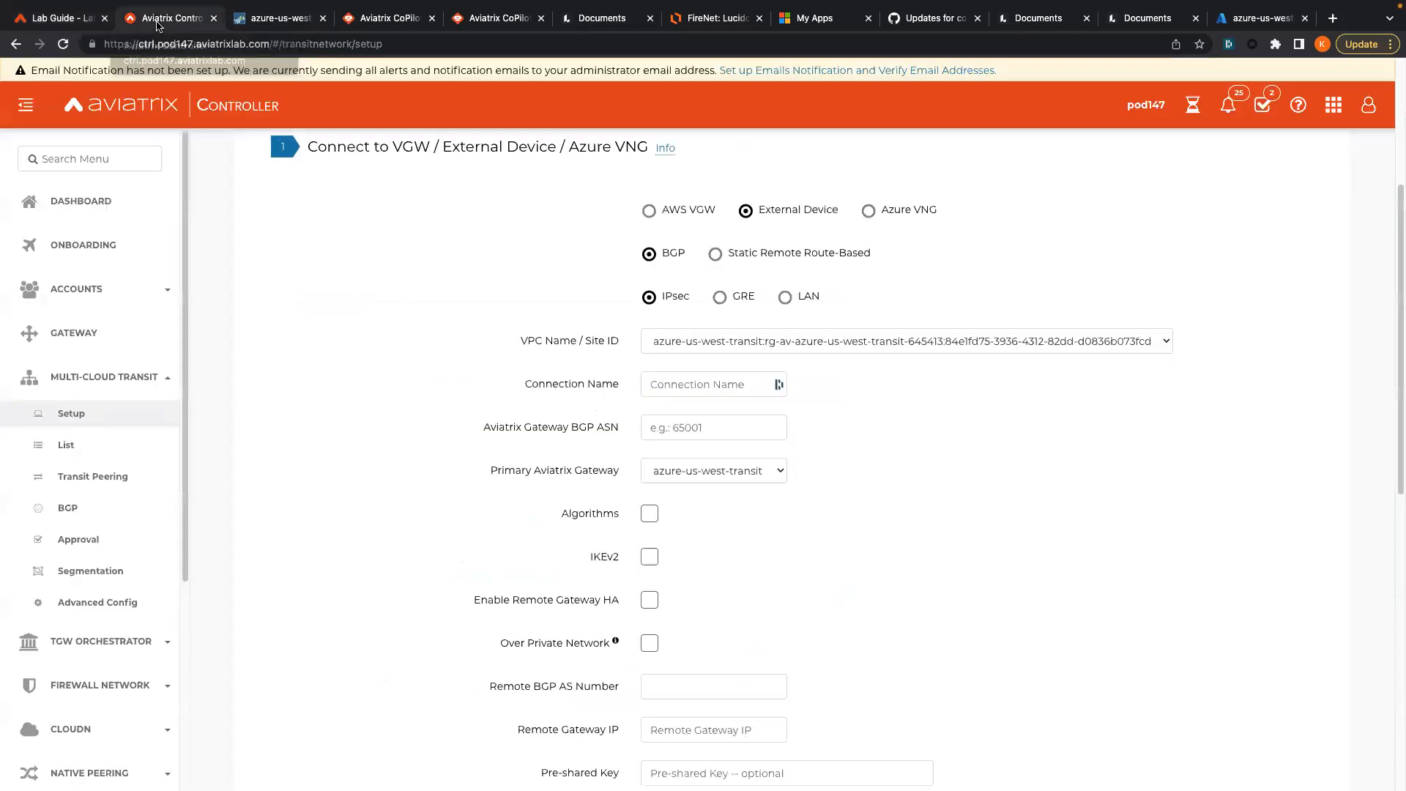
pyautogui.click(57, 27)
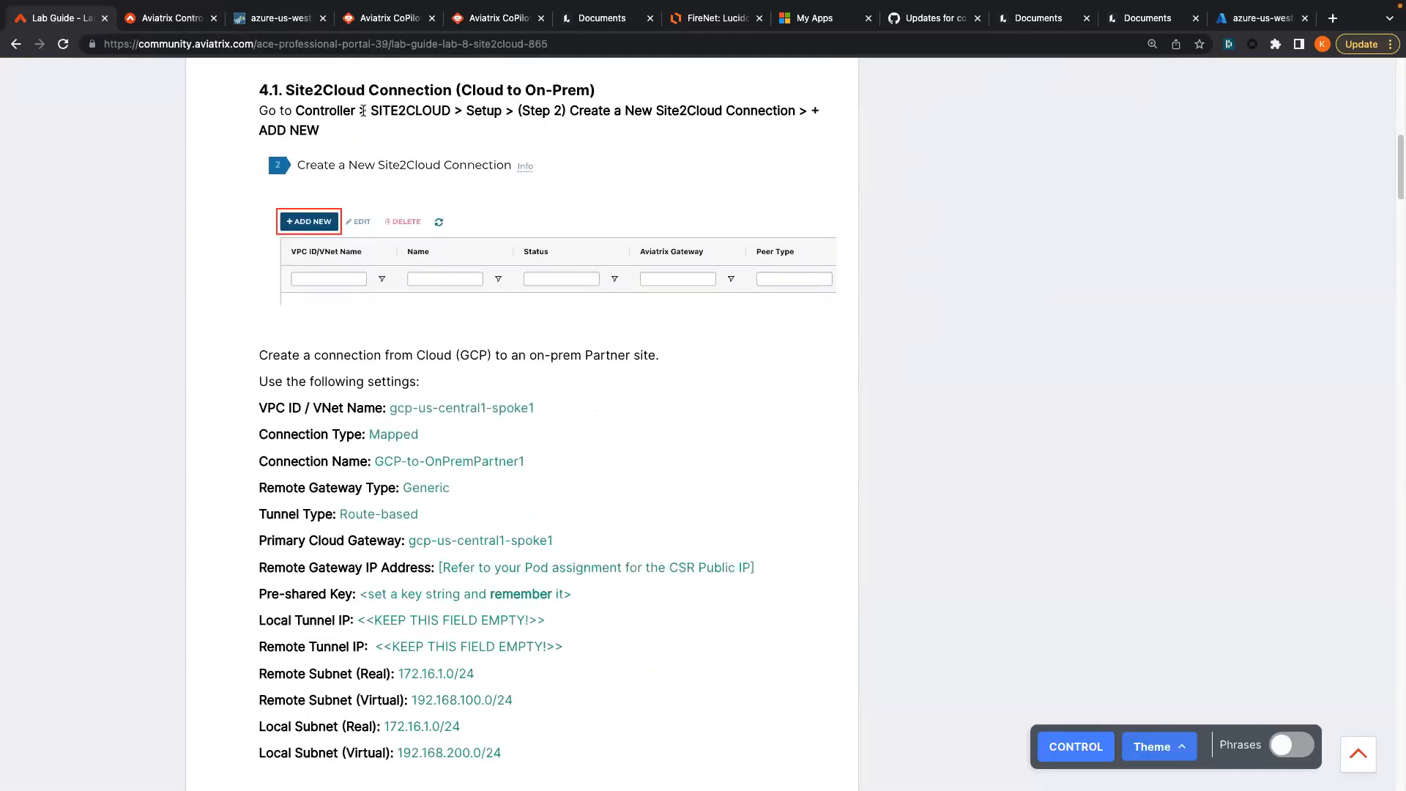
pyautogui.click(175, 25)
pyautogui.scroll(-5, 44, 586)
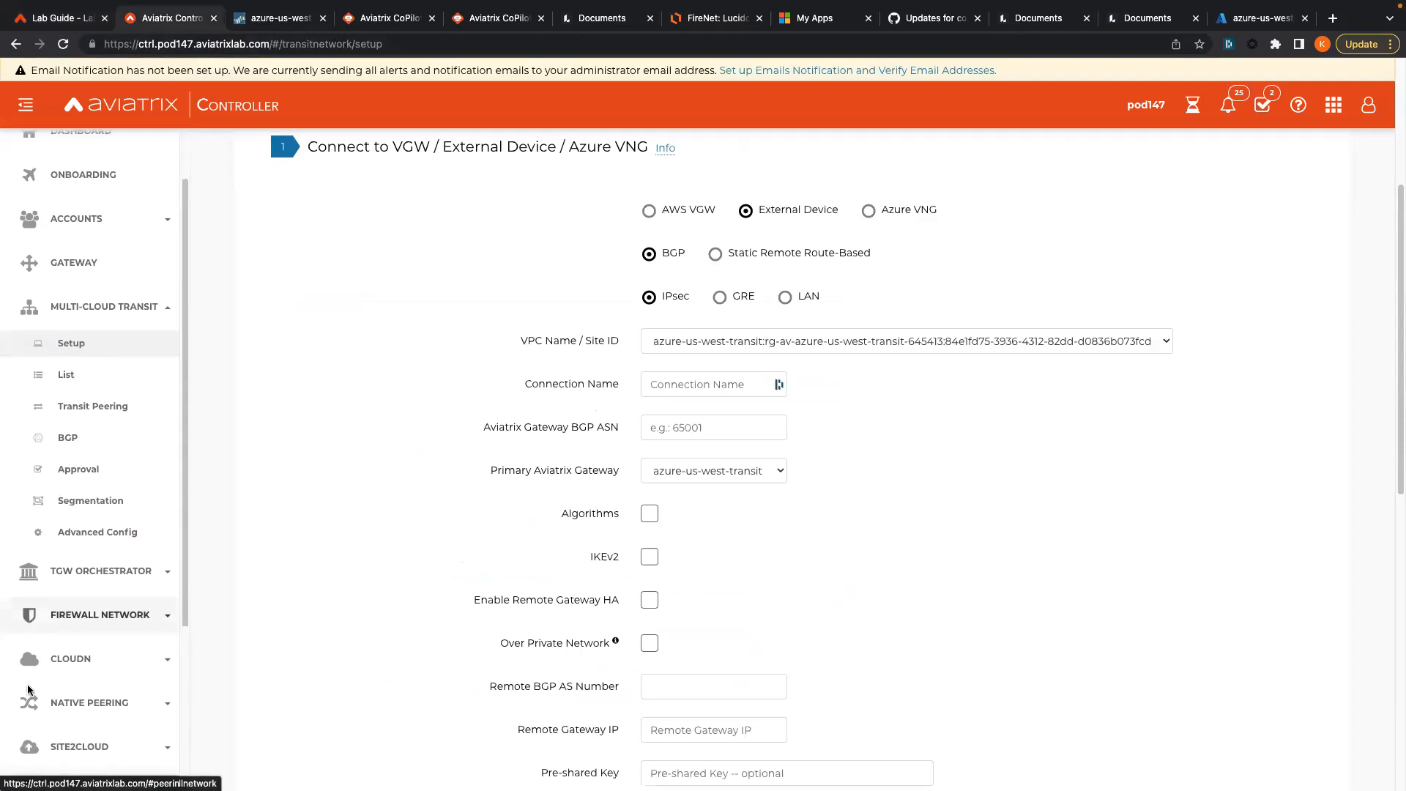
pyautogui.click(79, 516)
pyautogui.click(80, 554)
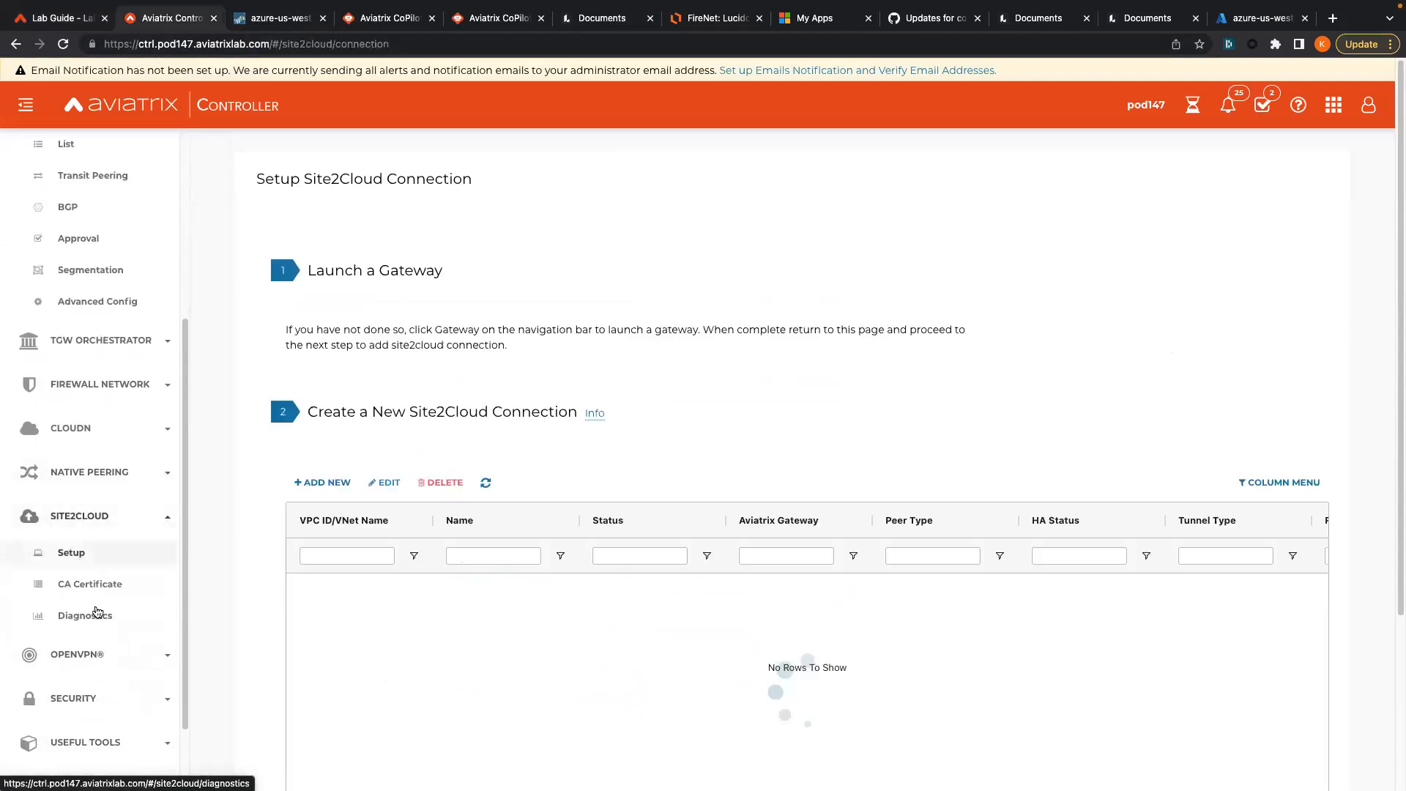
pyautogui.click(326, 484)
# - Select the VPC name gcp-us-central1-spoke1 in the lab guide
pyautogui.click(59, 18)
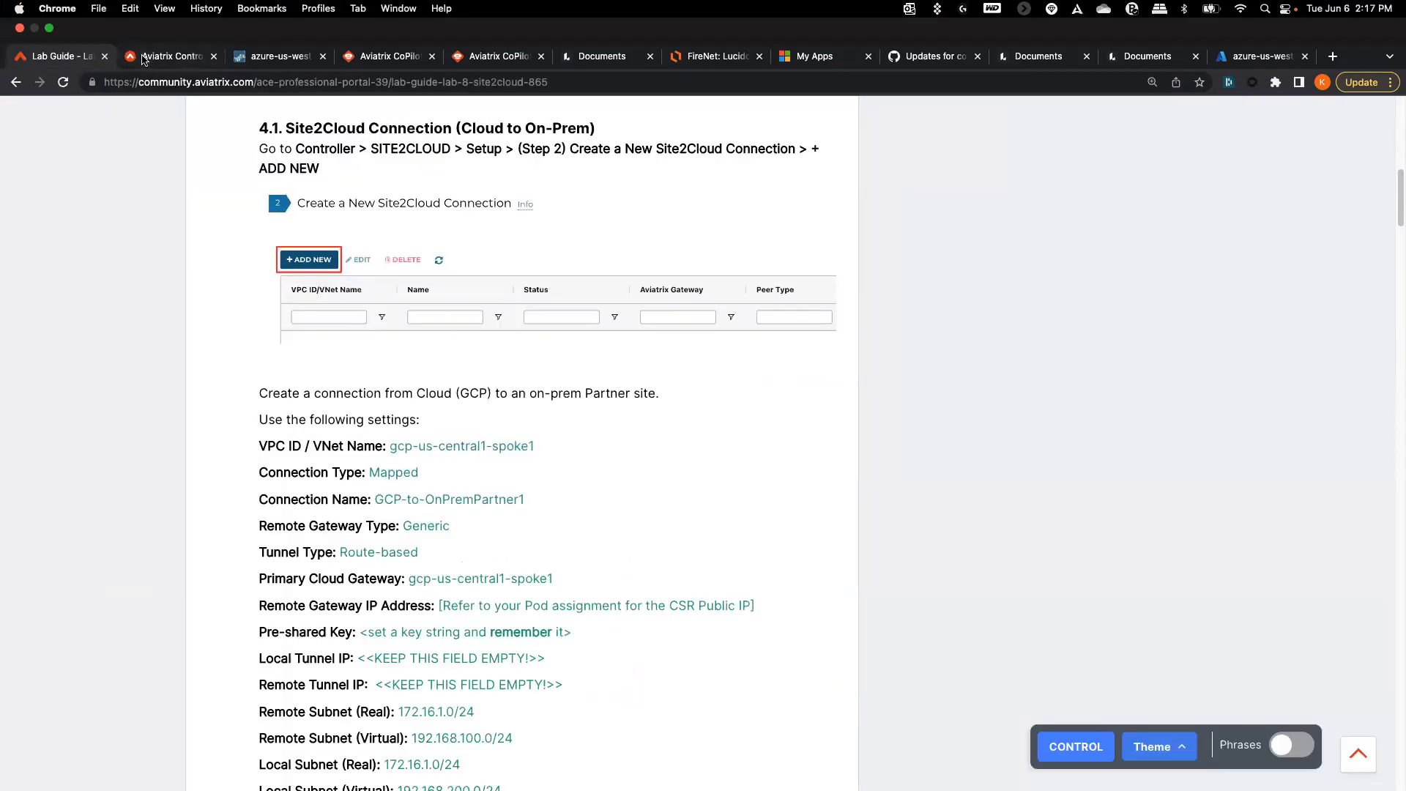
pyautogui.moveTo(390, 408); pyautogui.dragTo(501, 400)
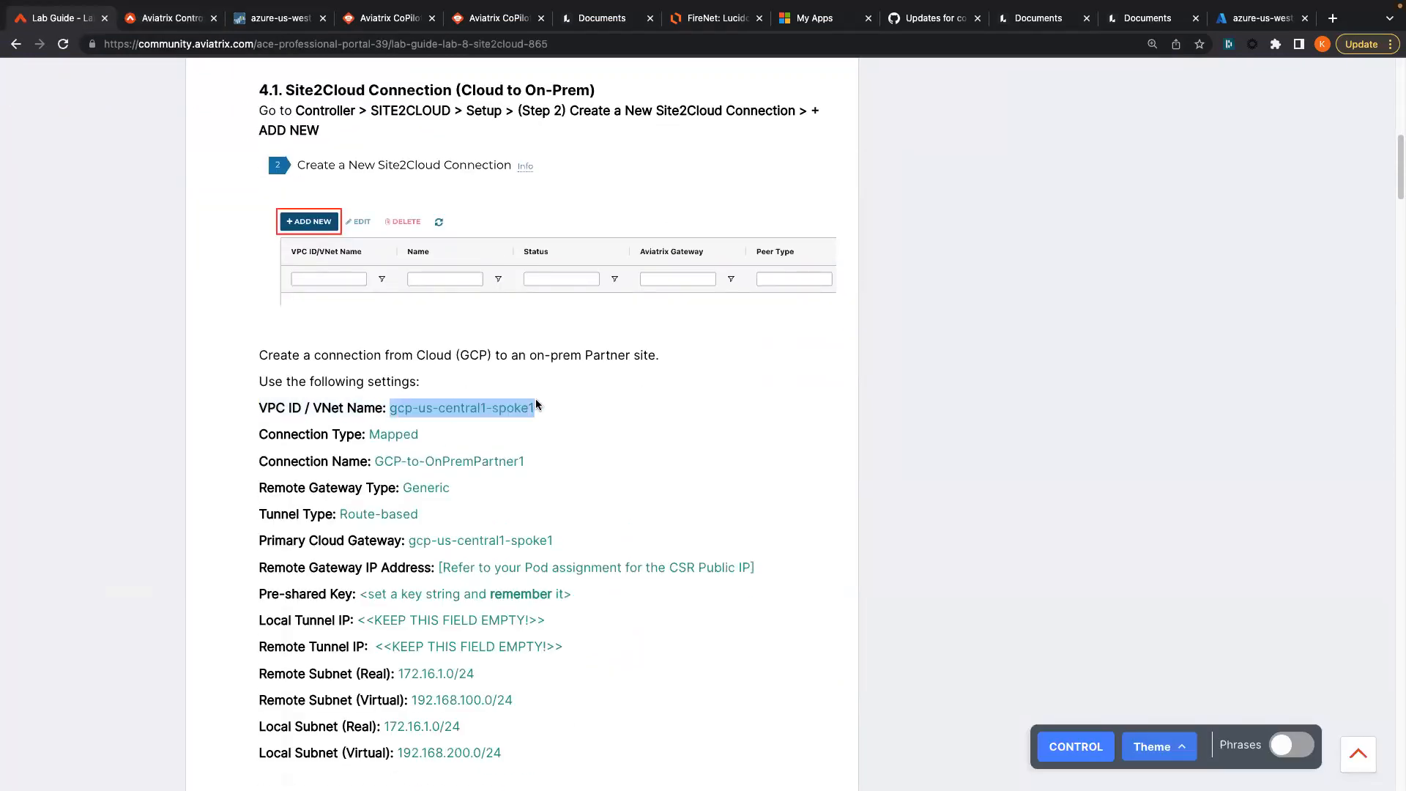
pyautogui.click(157, 15)
pyautogui.scroll(-2, 568, 531)
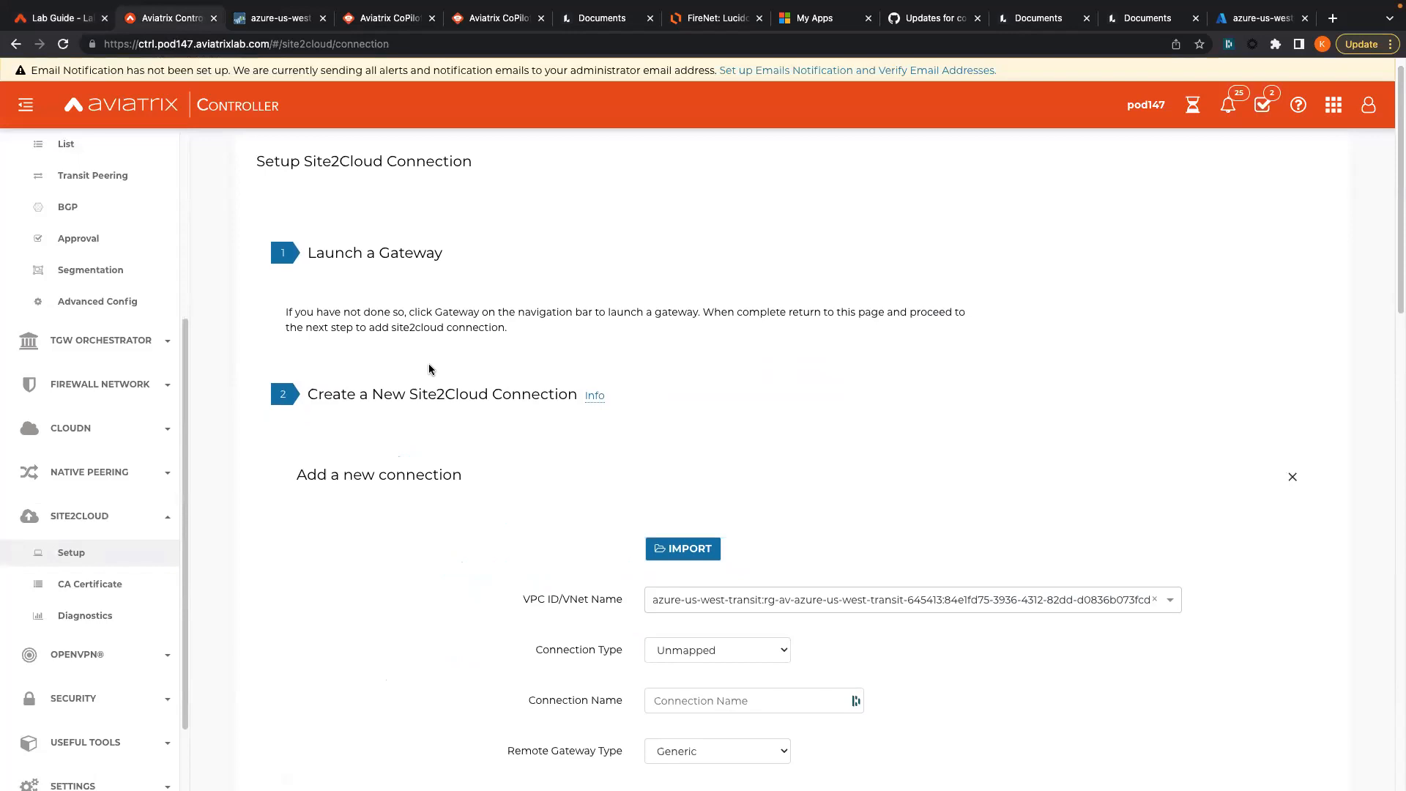
# - Choose gcp-us-central1-spoke1 as the connection's VPC, then review the lab topology diagram
pyautogui.click(704, 529)
pyautogui.write('gc')
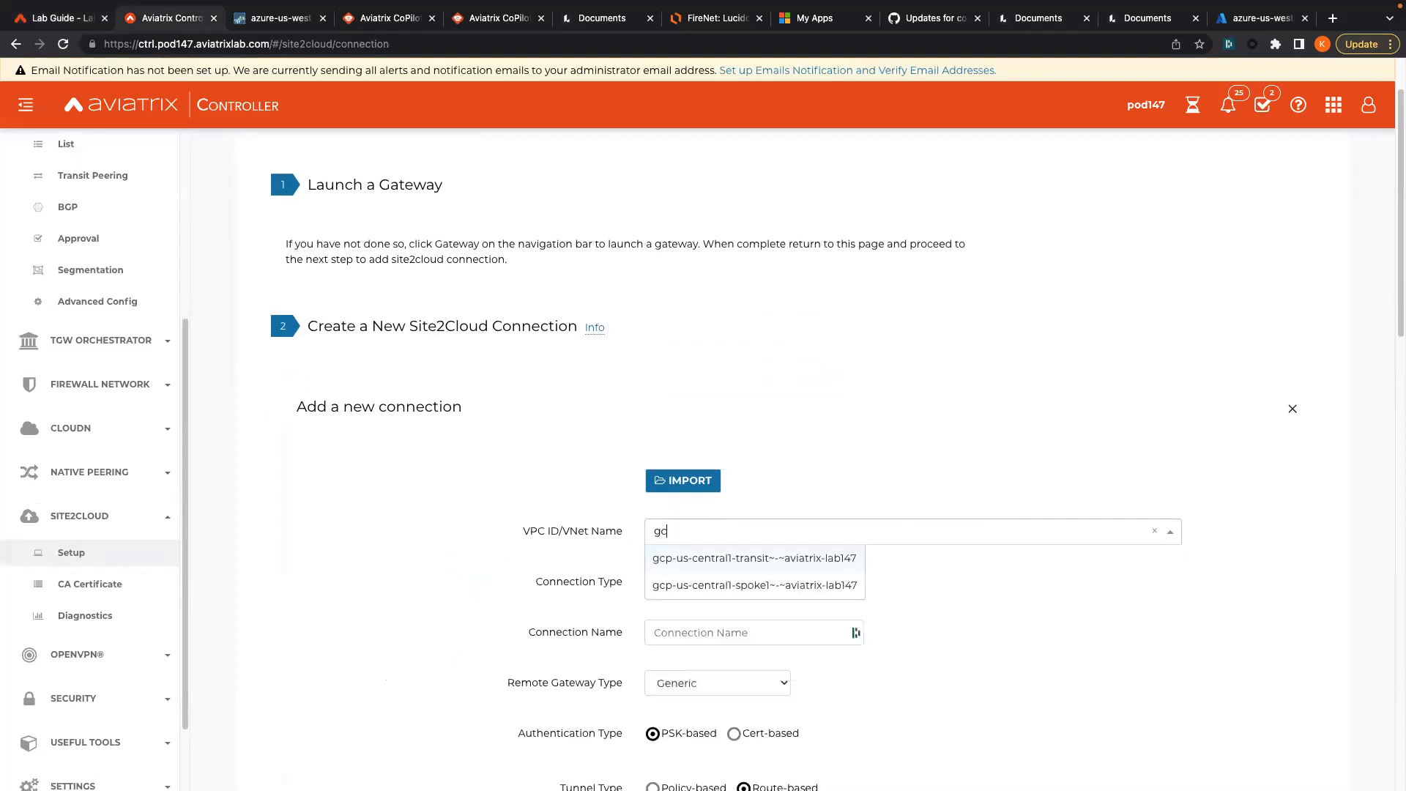
pyautogui.click(720, 594)
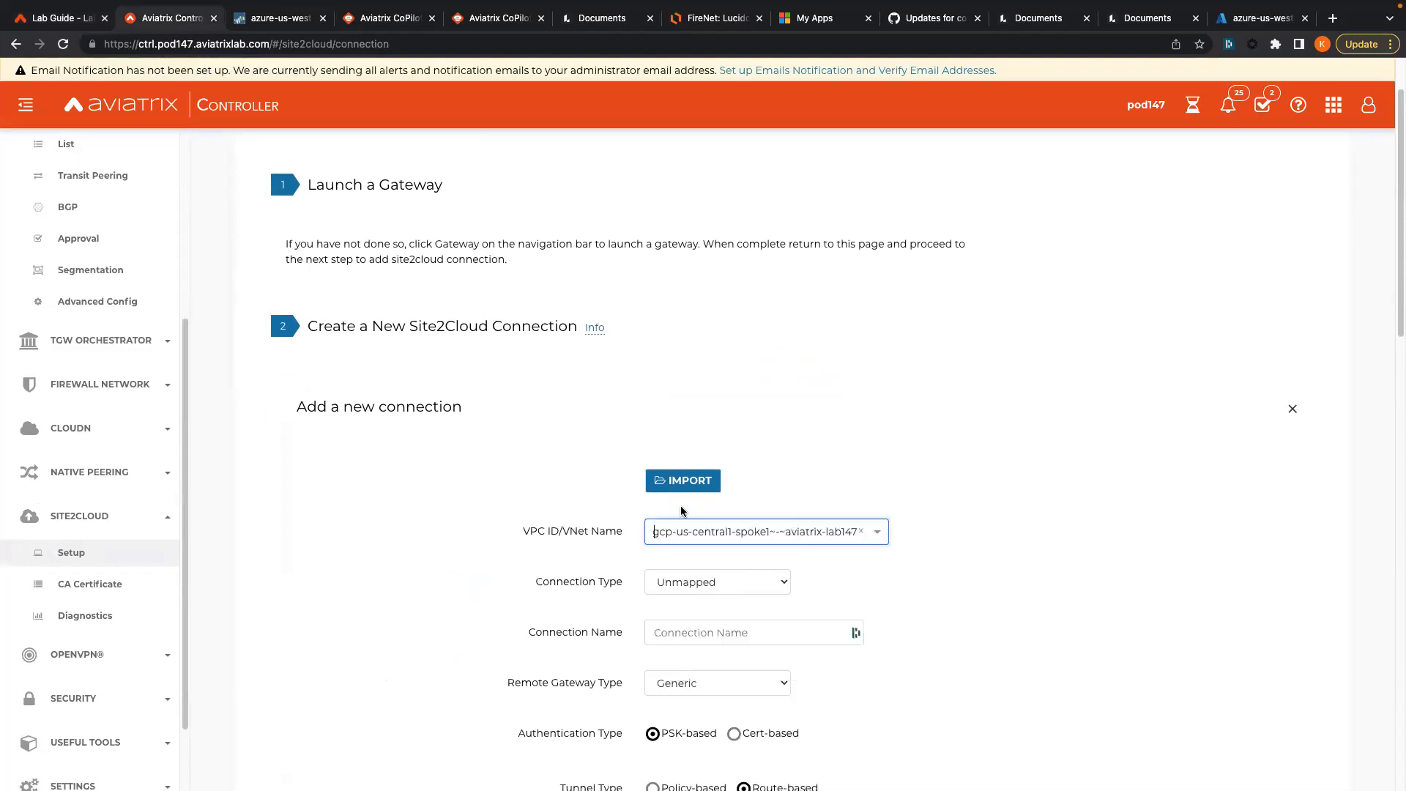
pyautogui.click(63, 19)
pyautogui.scroll(5, 525, 293)
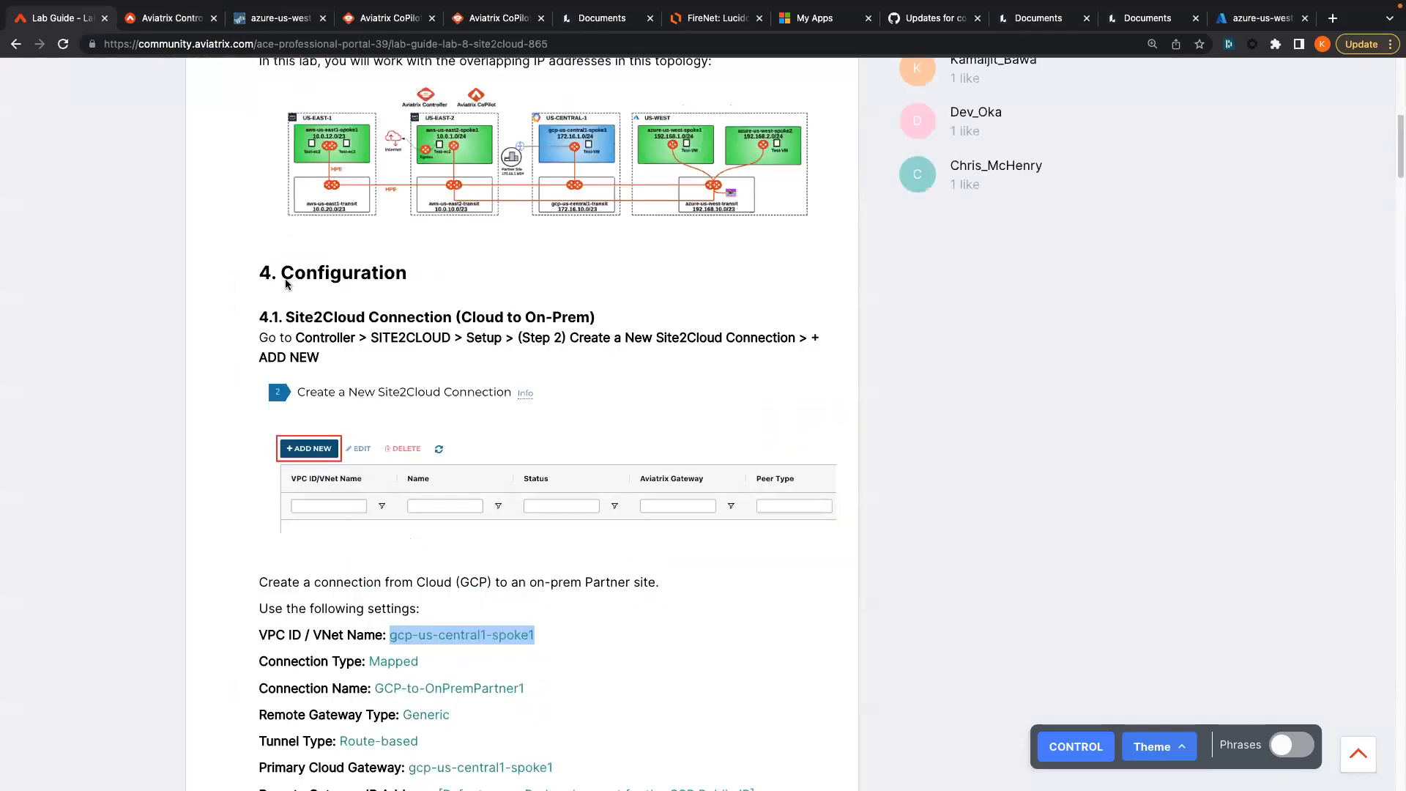
pyautogui.click(526, 205)
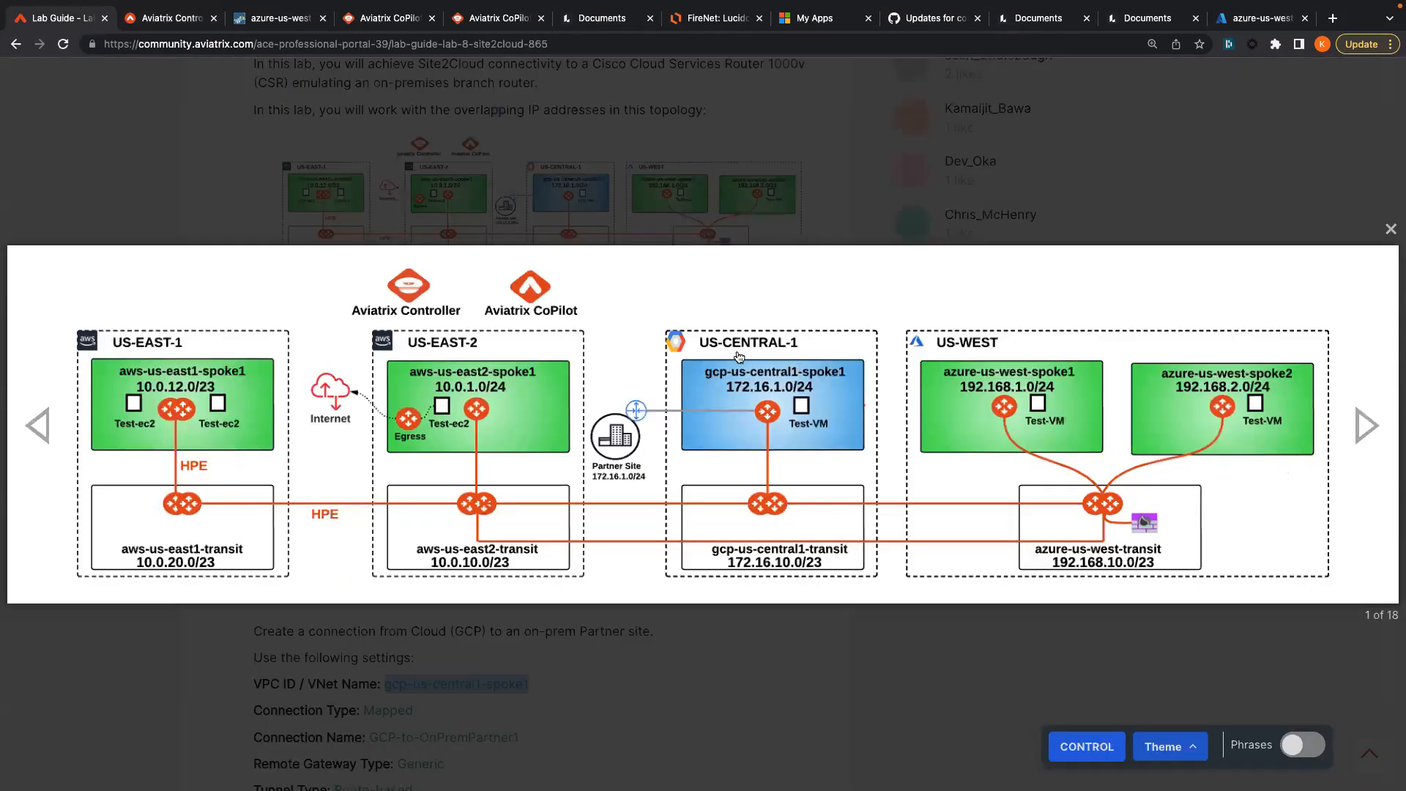
pyautogui.click(766, 429)
pyautogui.scroll(-3, 157, 417)
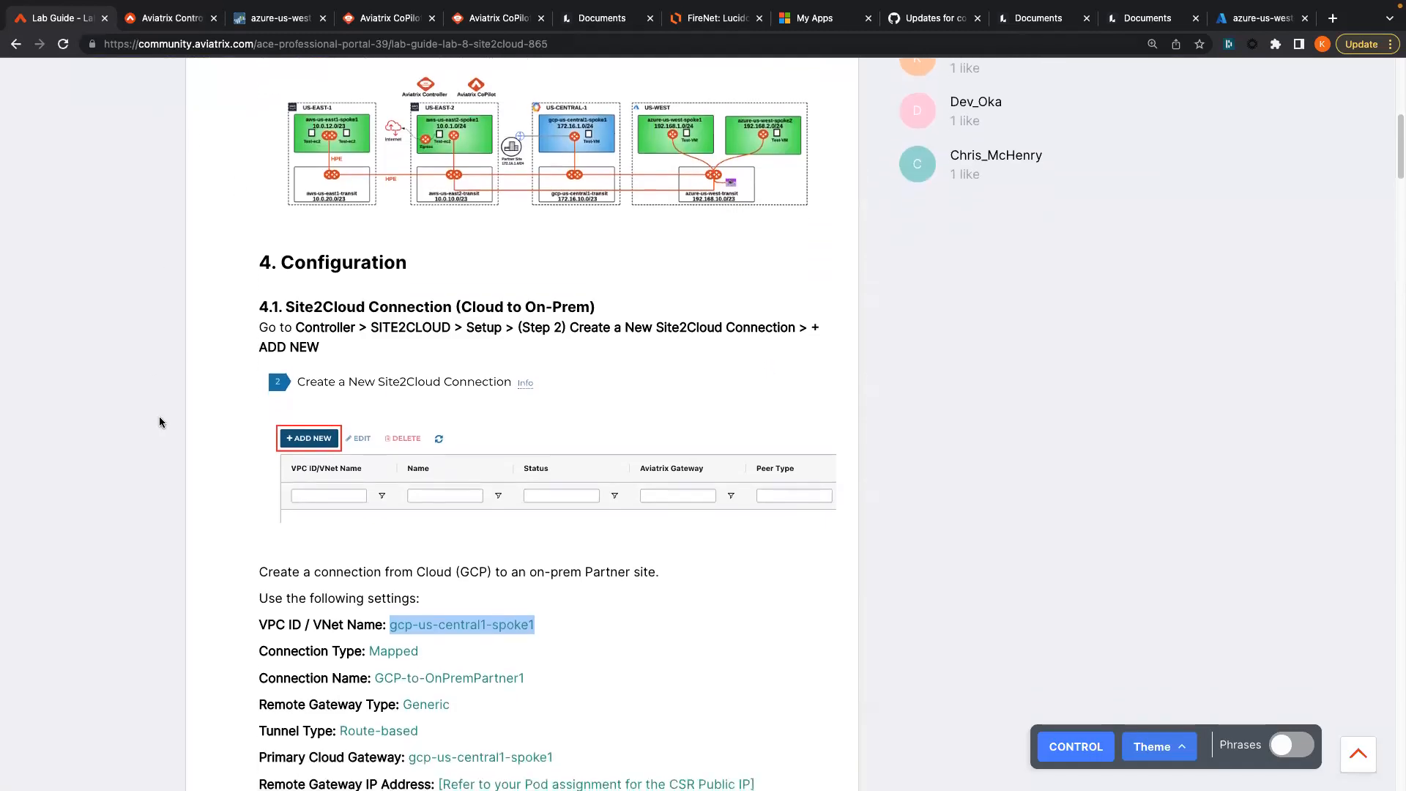
pyautogui.click(183, 27)
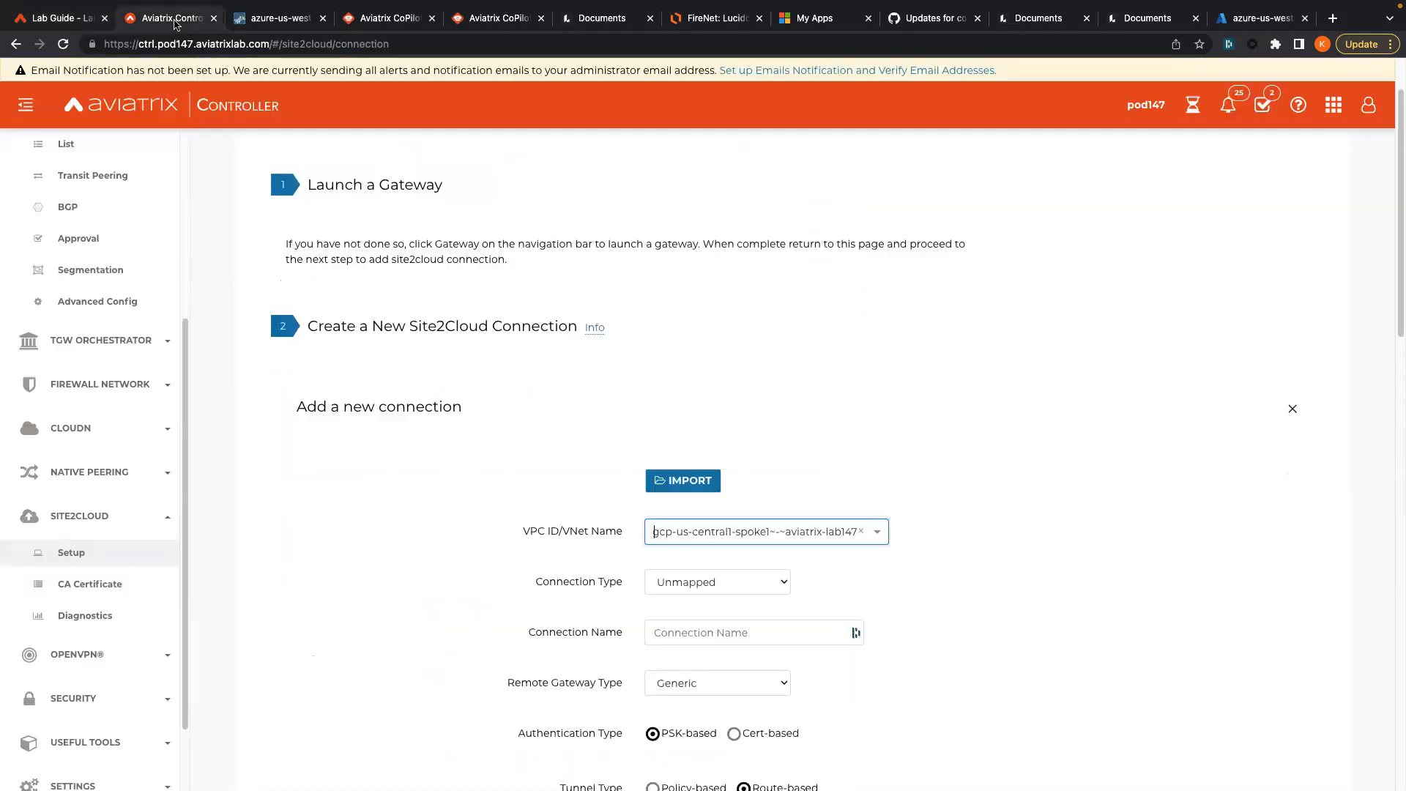
# - Set the Site2Cloud connection type to Mapped
pyautogui.click(702, 580)
pyautogui.click(706, 599)
pyautogui.scroll(-2, 297, 309)
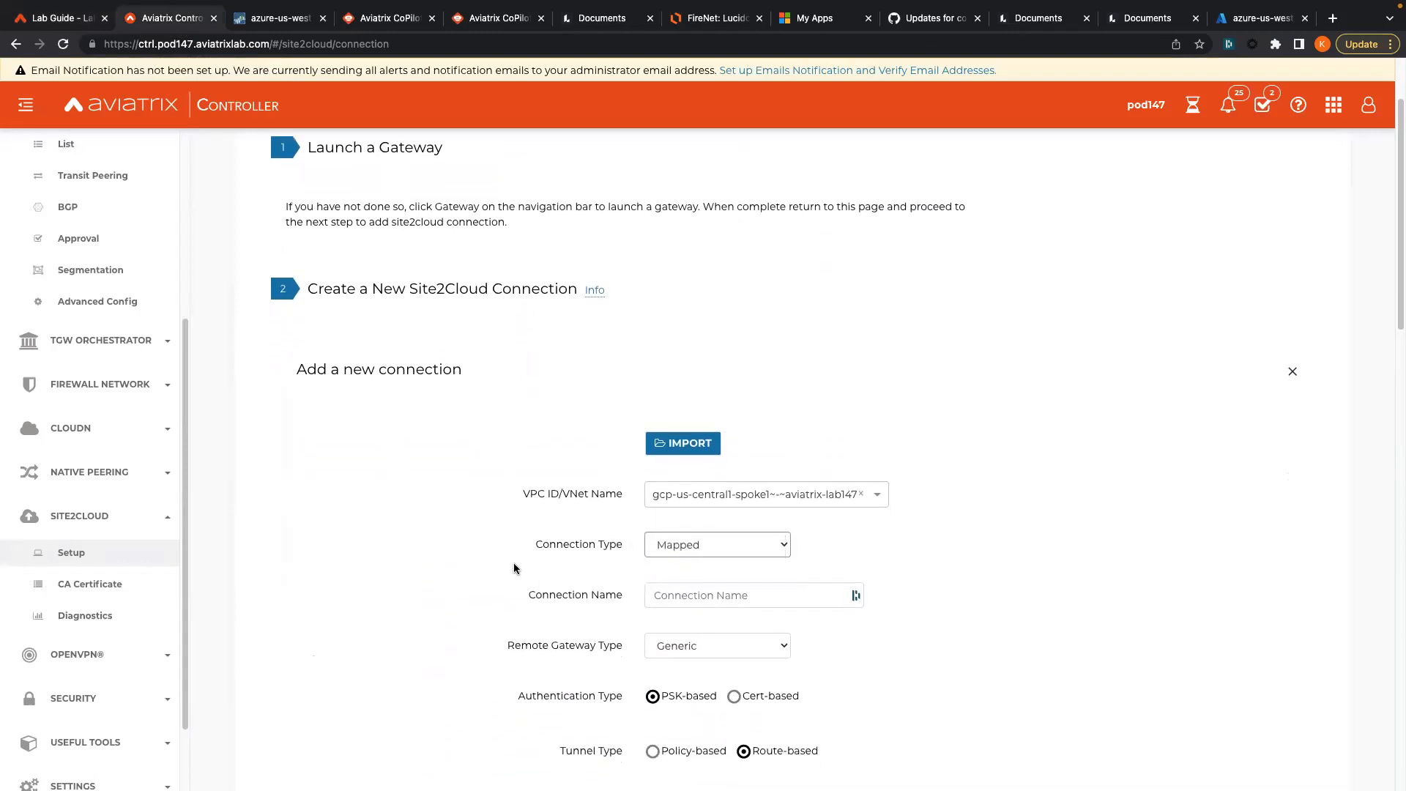
# - Copy GCP-to-OnPremPartner1 from the lab guide and paste it as the connection name
pyautogui.click(63, 18)
pyautogui.scroll(-3, 388, 542)
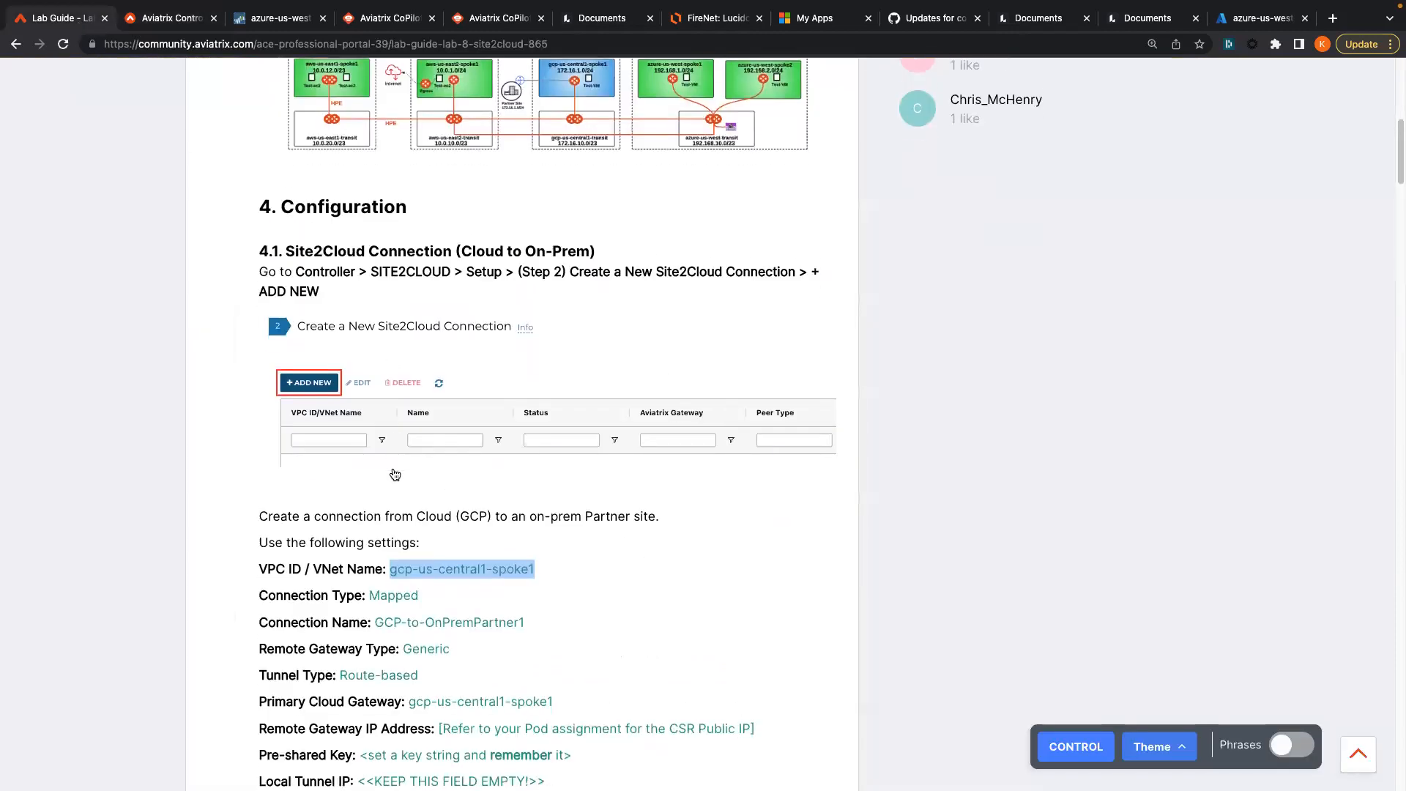
pyautogui.moveTo(375, 509); pyautogui.dragTo(542, 512)
pyautogui.hotkey('ctrl', 'c')
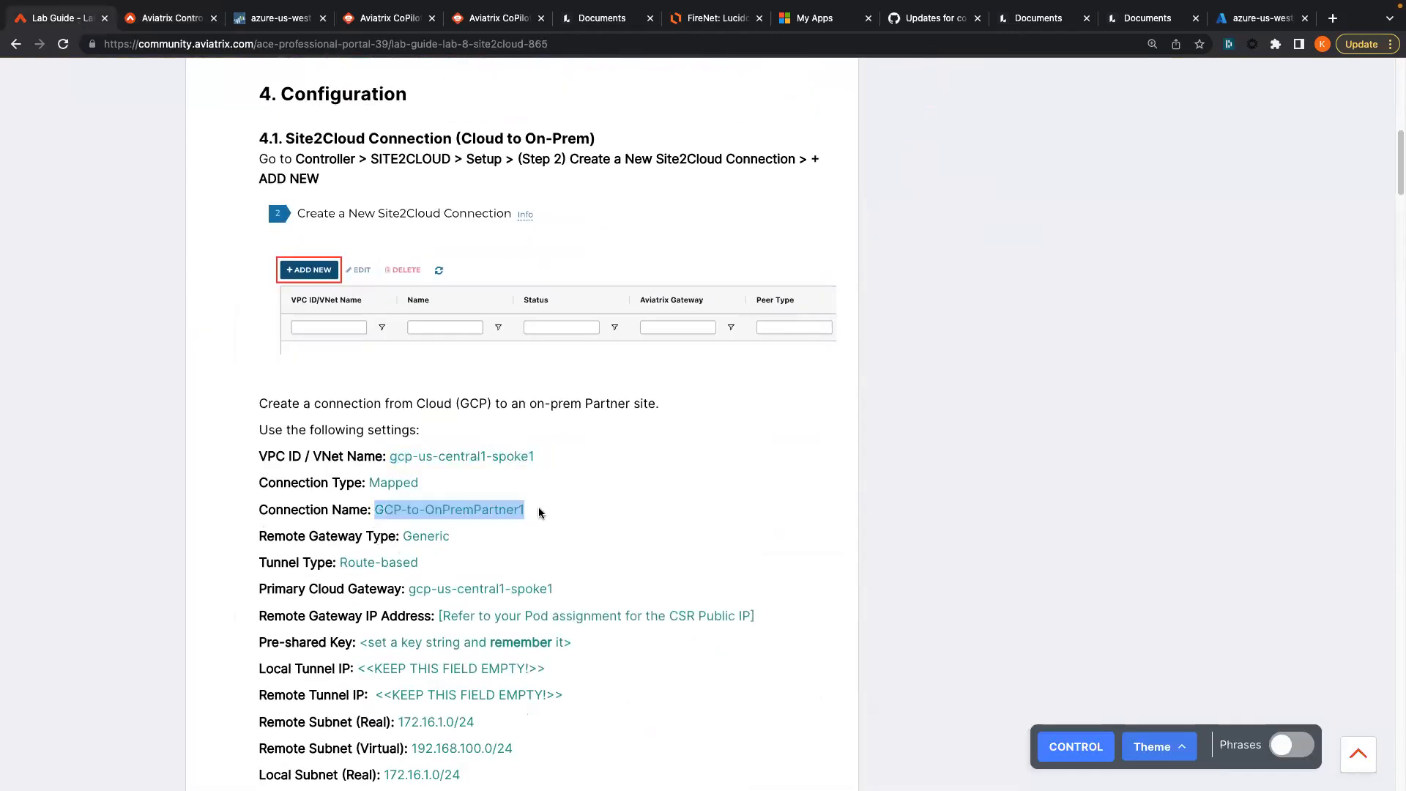
pyautogui.click(148, 31)
pyautogui.click(711, 552)
pyautogui.hotkey('ctrl', 'v')
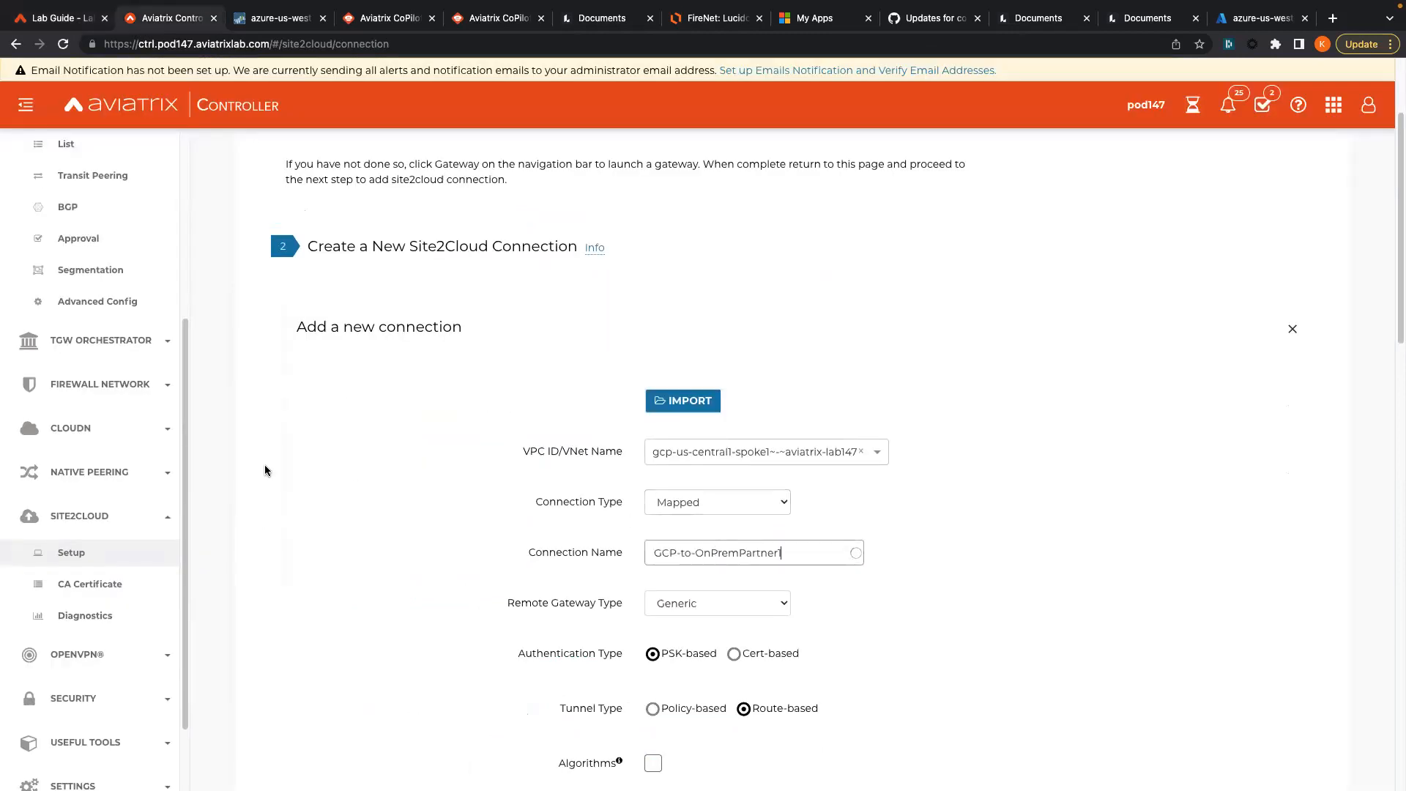
# - Compare the remaining form fields against the lab guide's example form screenshot
pyautogui.click(61, 15)
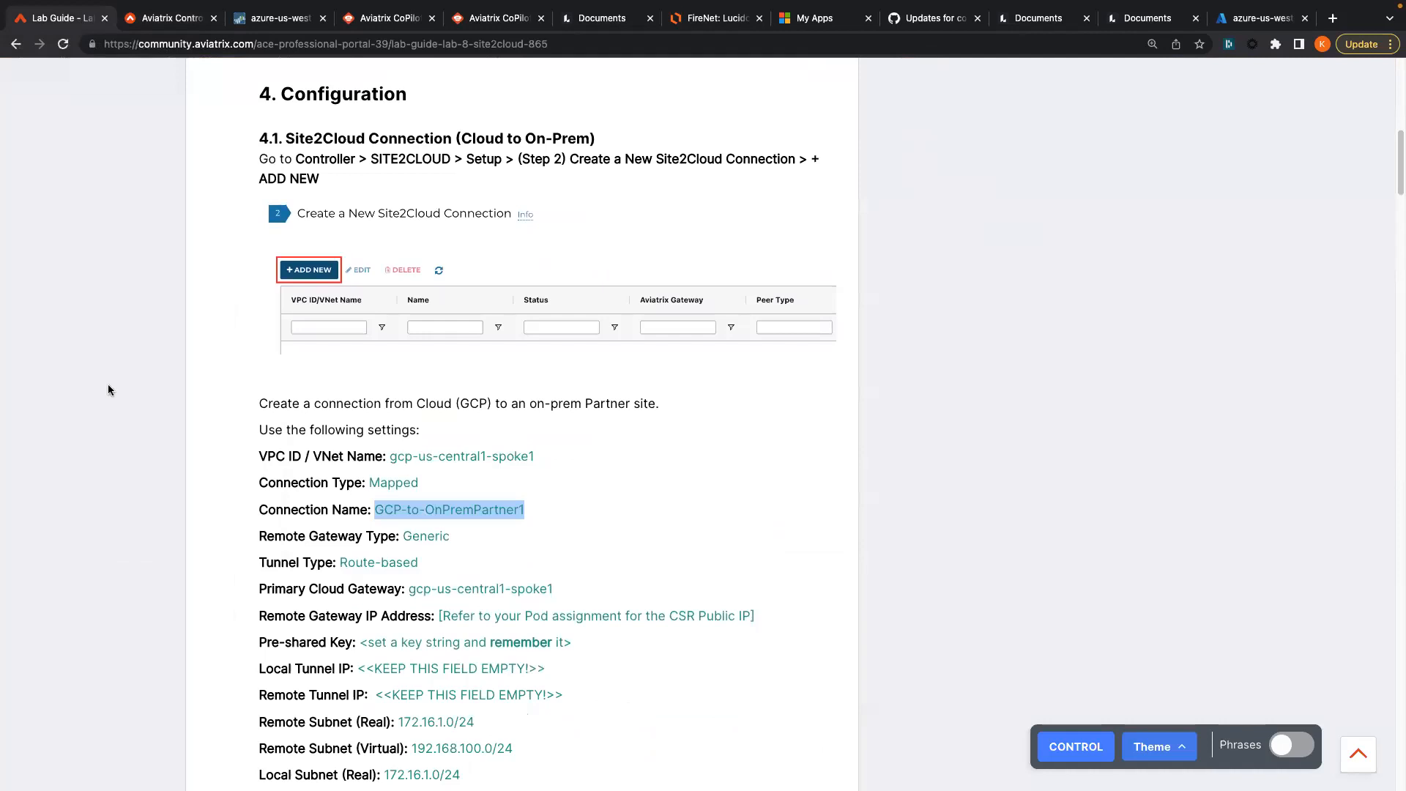
pyautogui.scroll(-4, 108, 389)
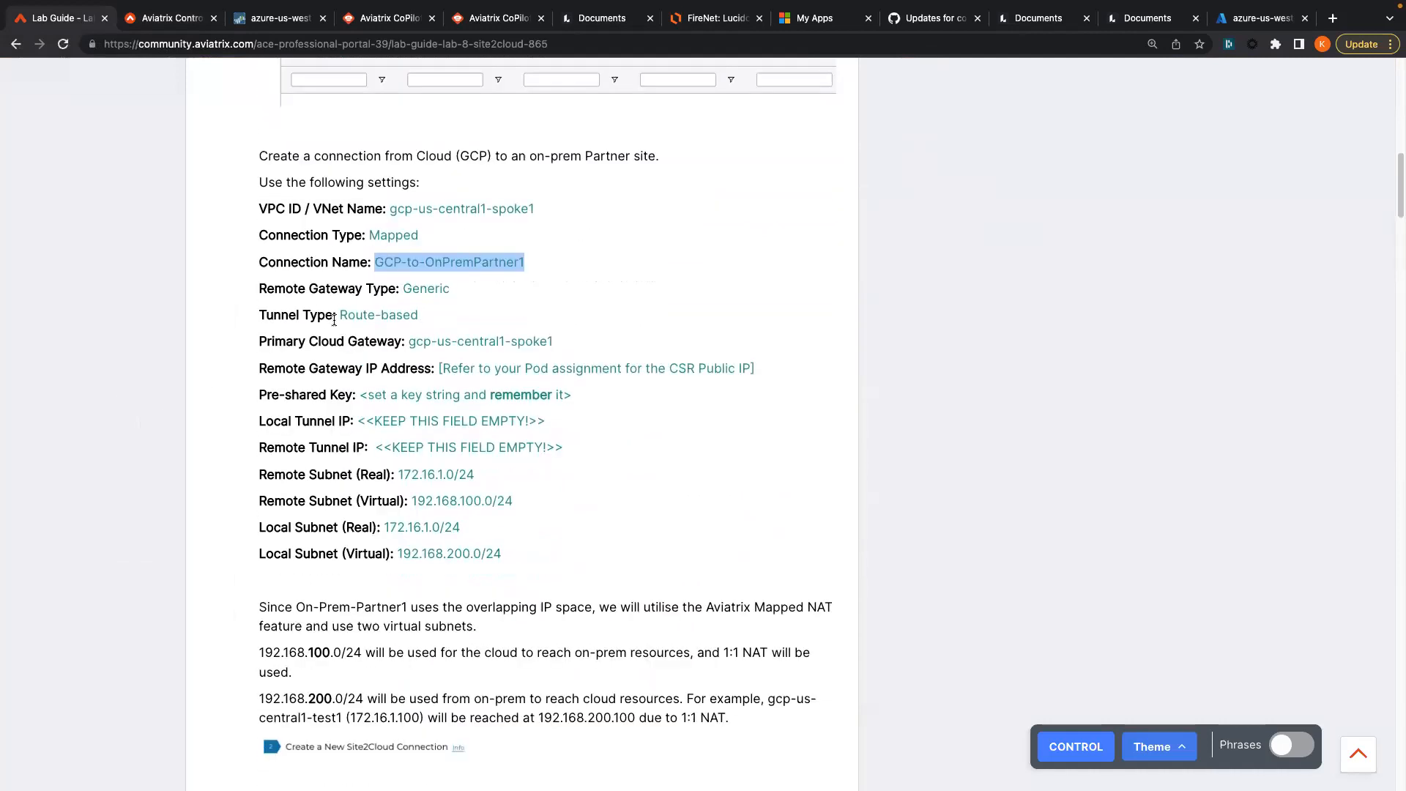
pyautogui.click(134, 27)
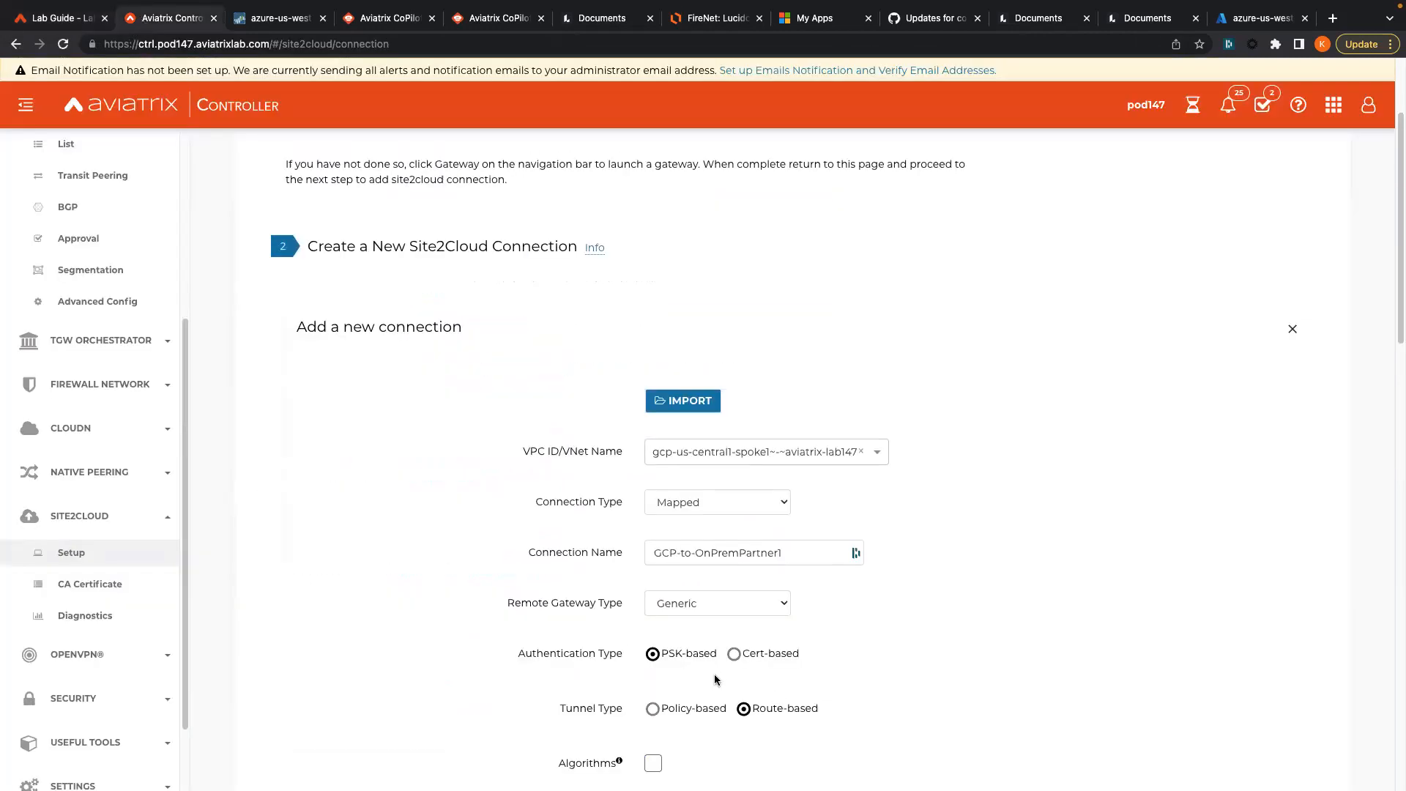
pyautogui.scroll(-2, 630, 651)
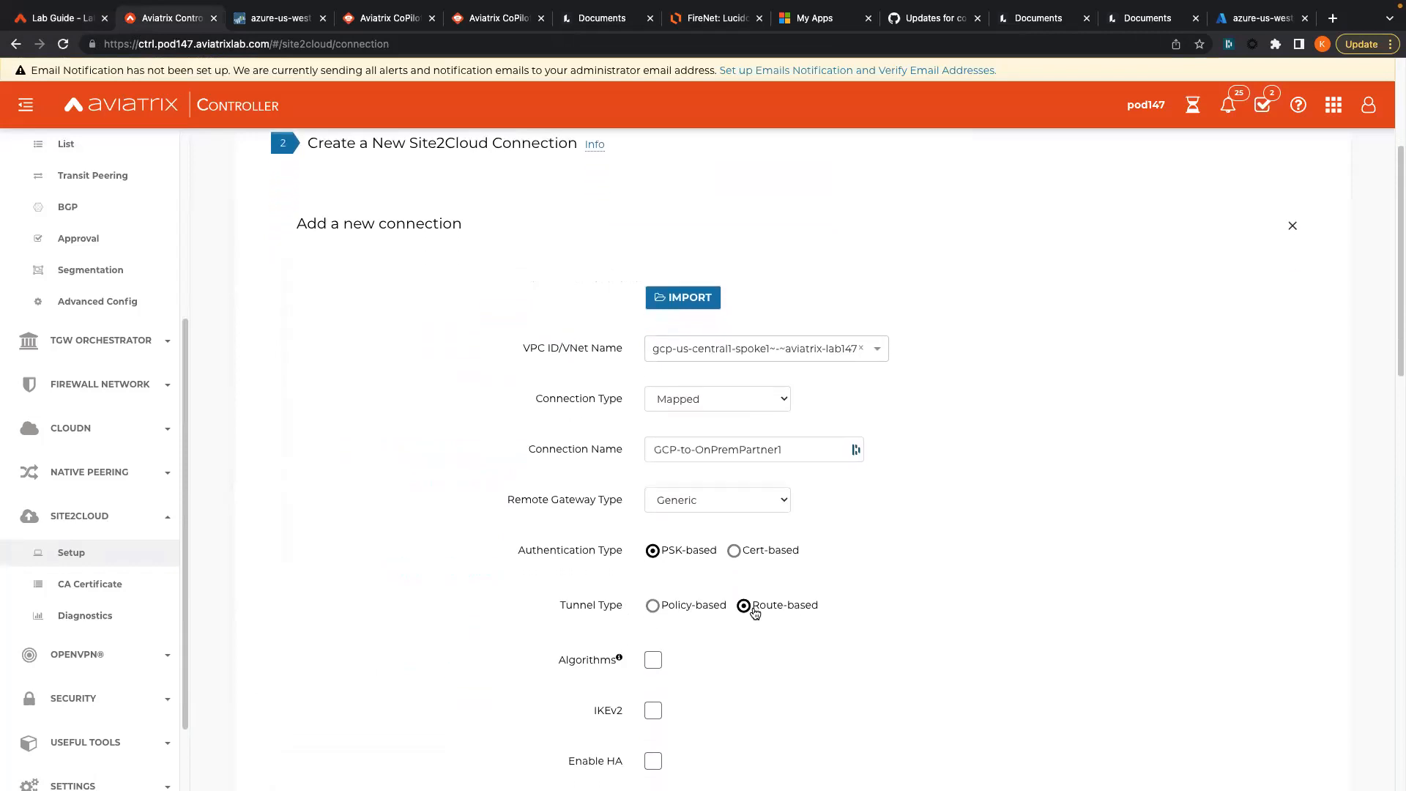
pyautogui.scroll(-2, 451, 606)
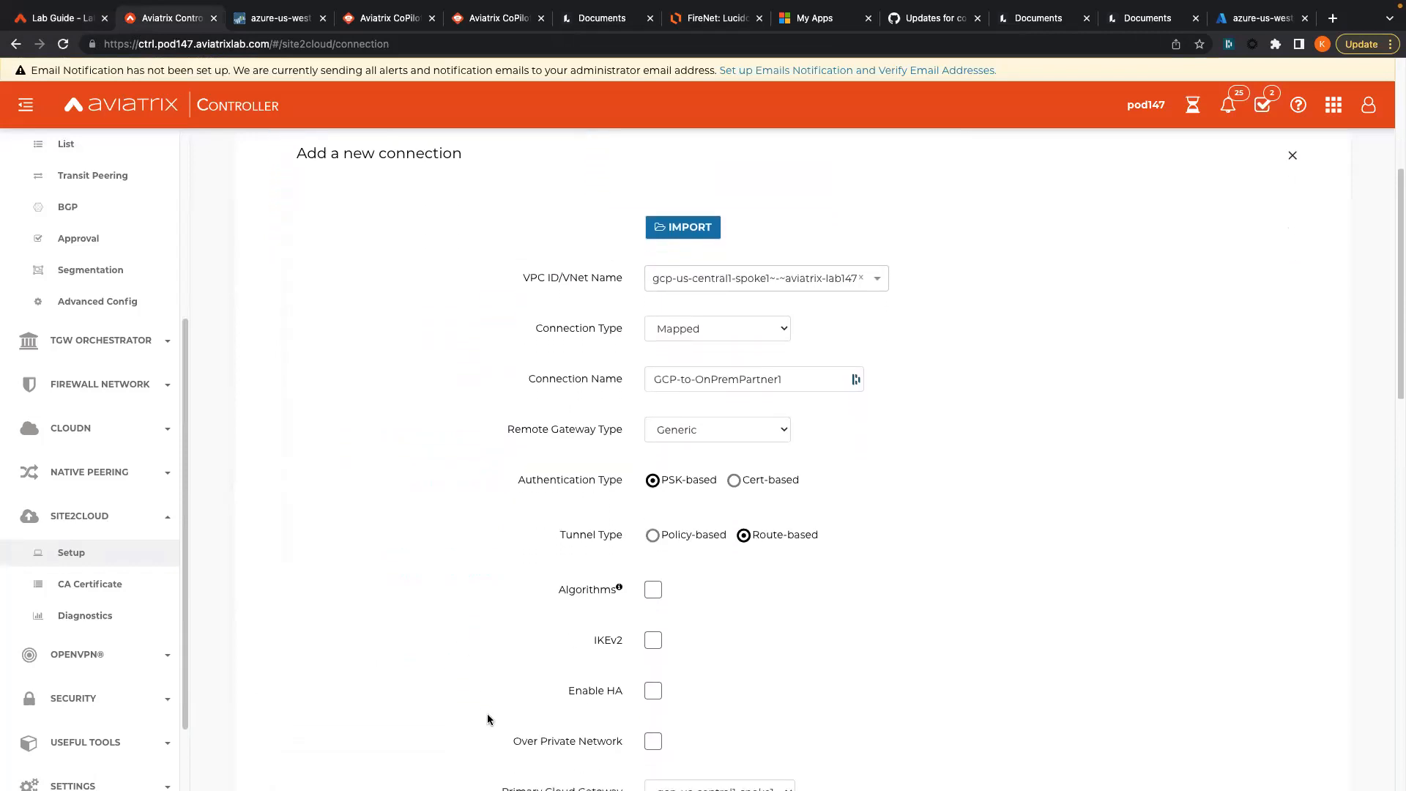
pyautogui.scroll(-2, 487, 719)
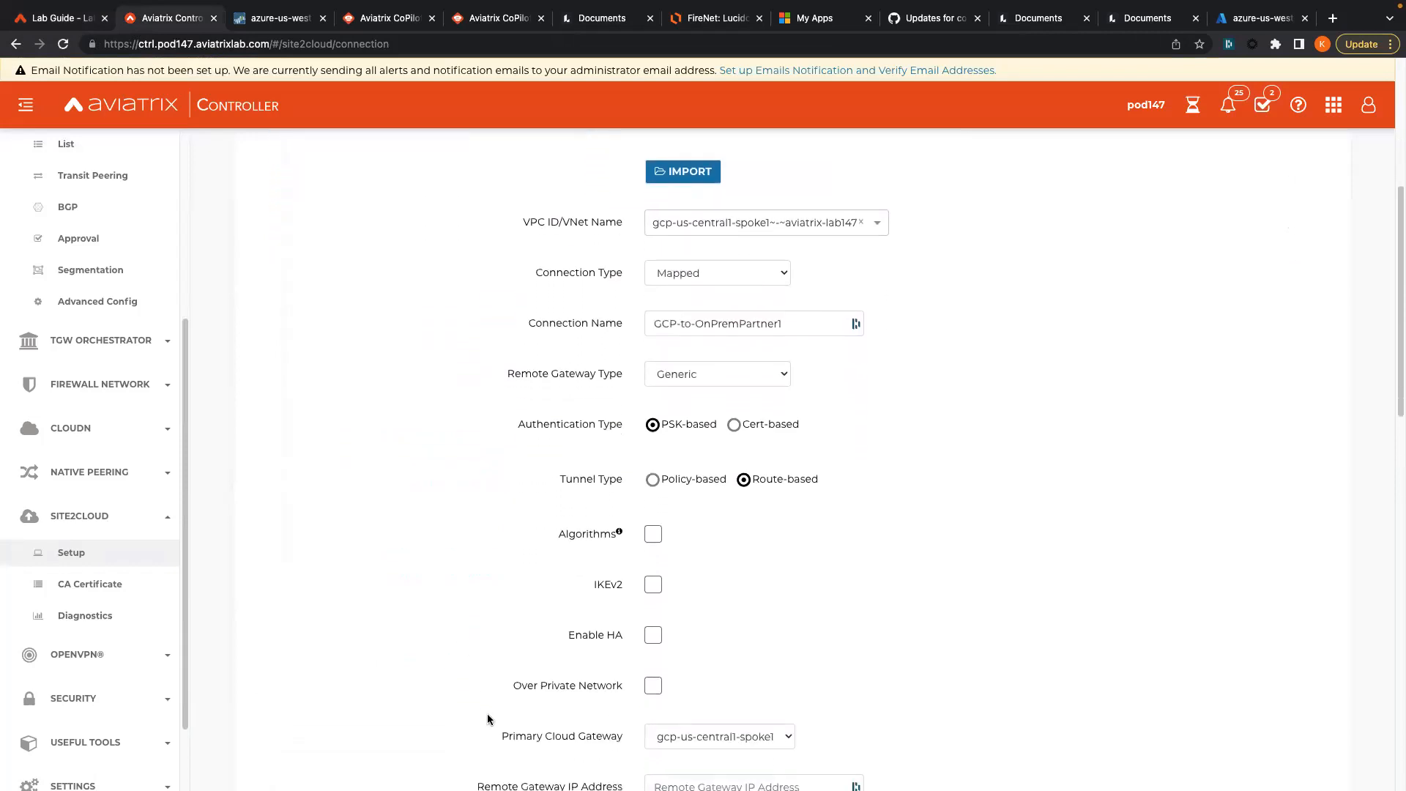
pyautogui.click(56, 19)
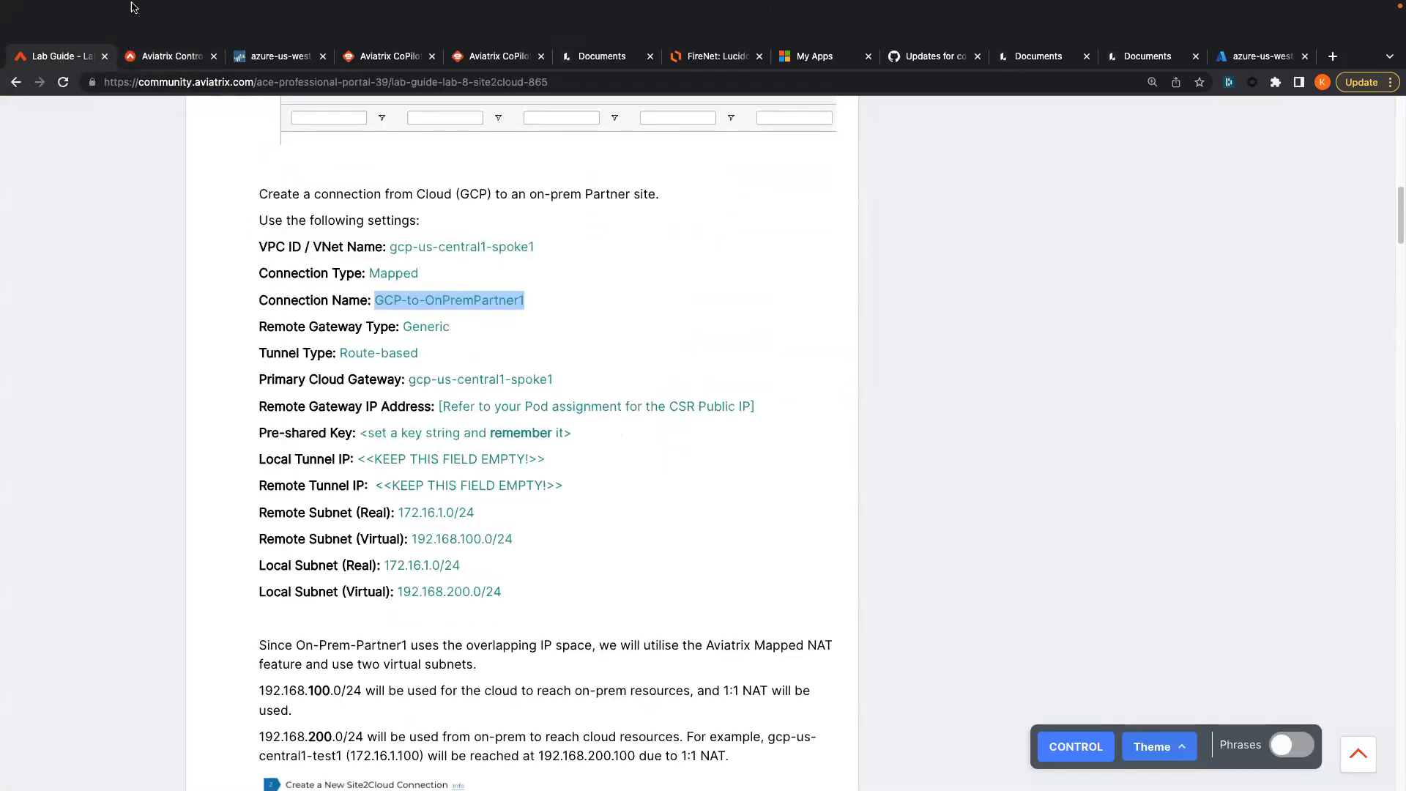
pyautogui.click(164, 18)
pyautogui.scroll(-1, 701, 617)
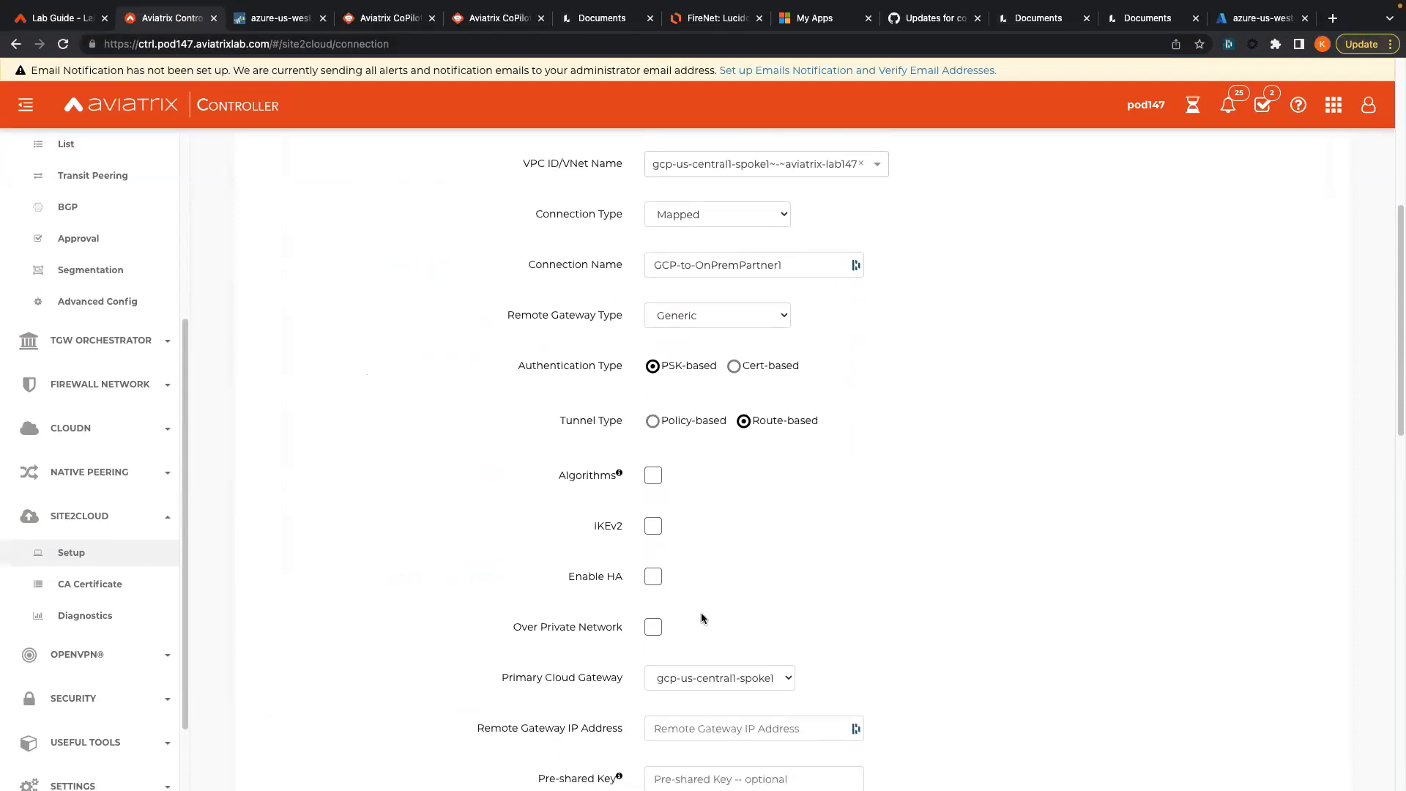
pyautogui.click(42, 19)
pyautogui.scroll(-8, 116, 184)
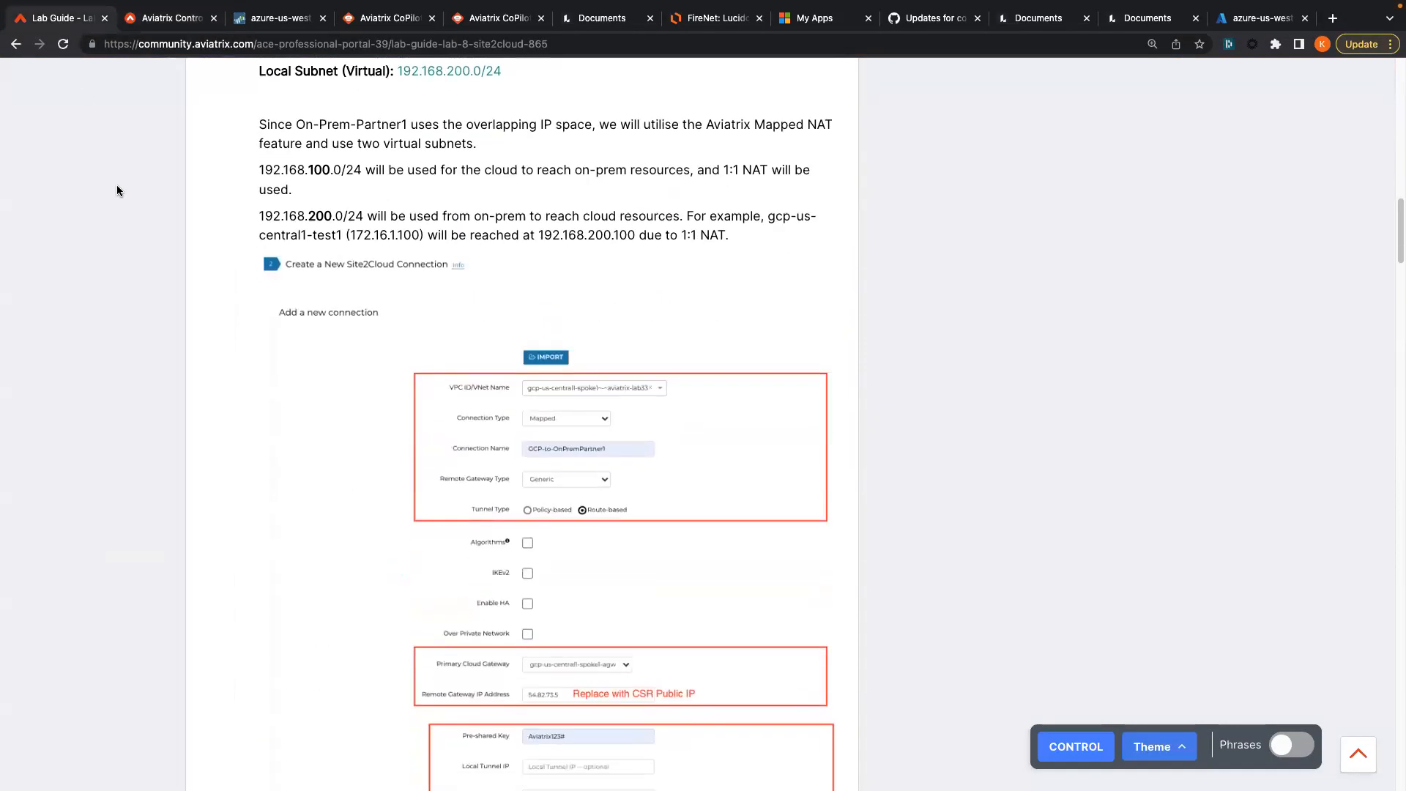
pyautogui.scroll(-4, 446, 377)
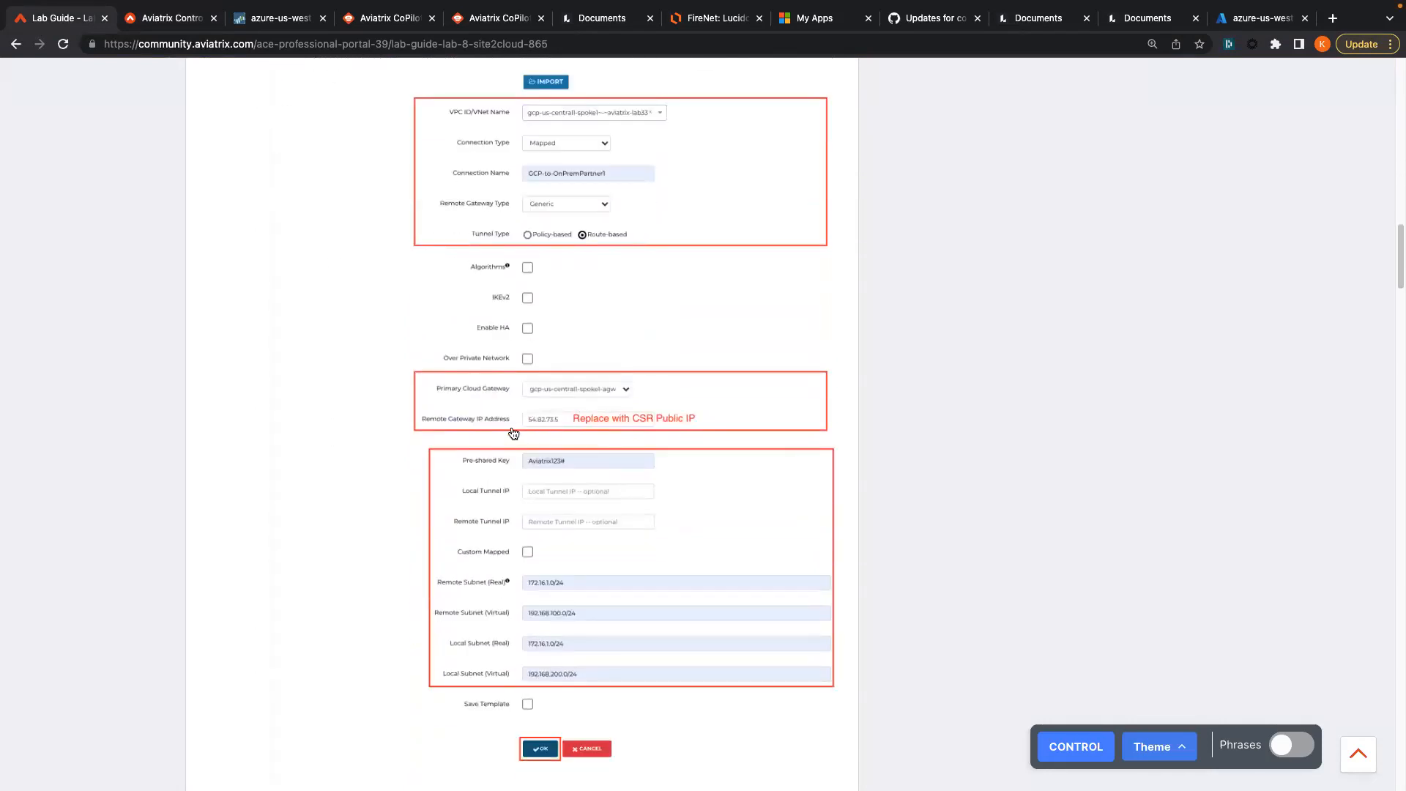
pyautogui.click(144, 24)
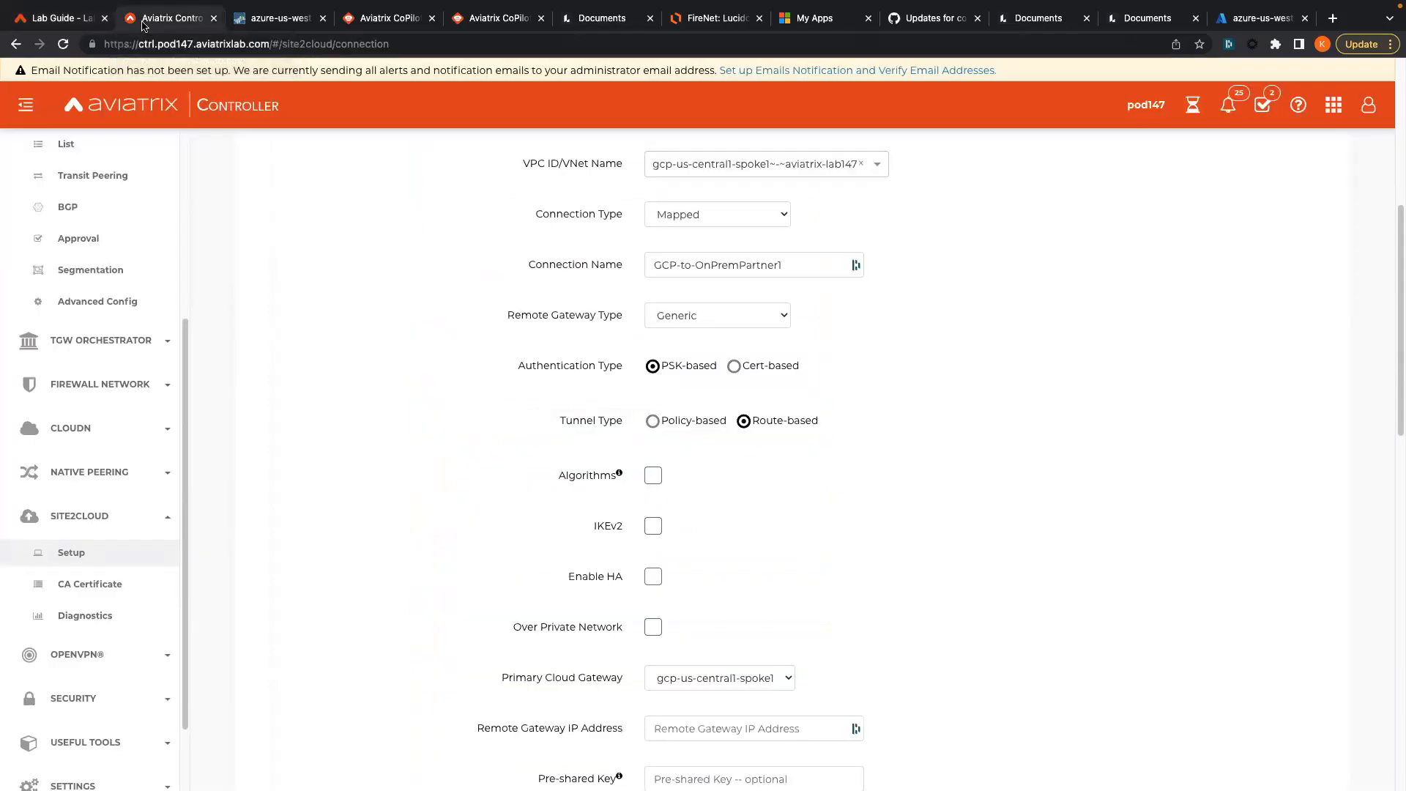
pyautogui.scroll(-2, 643, 486)
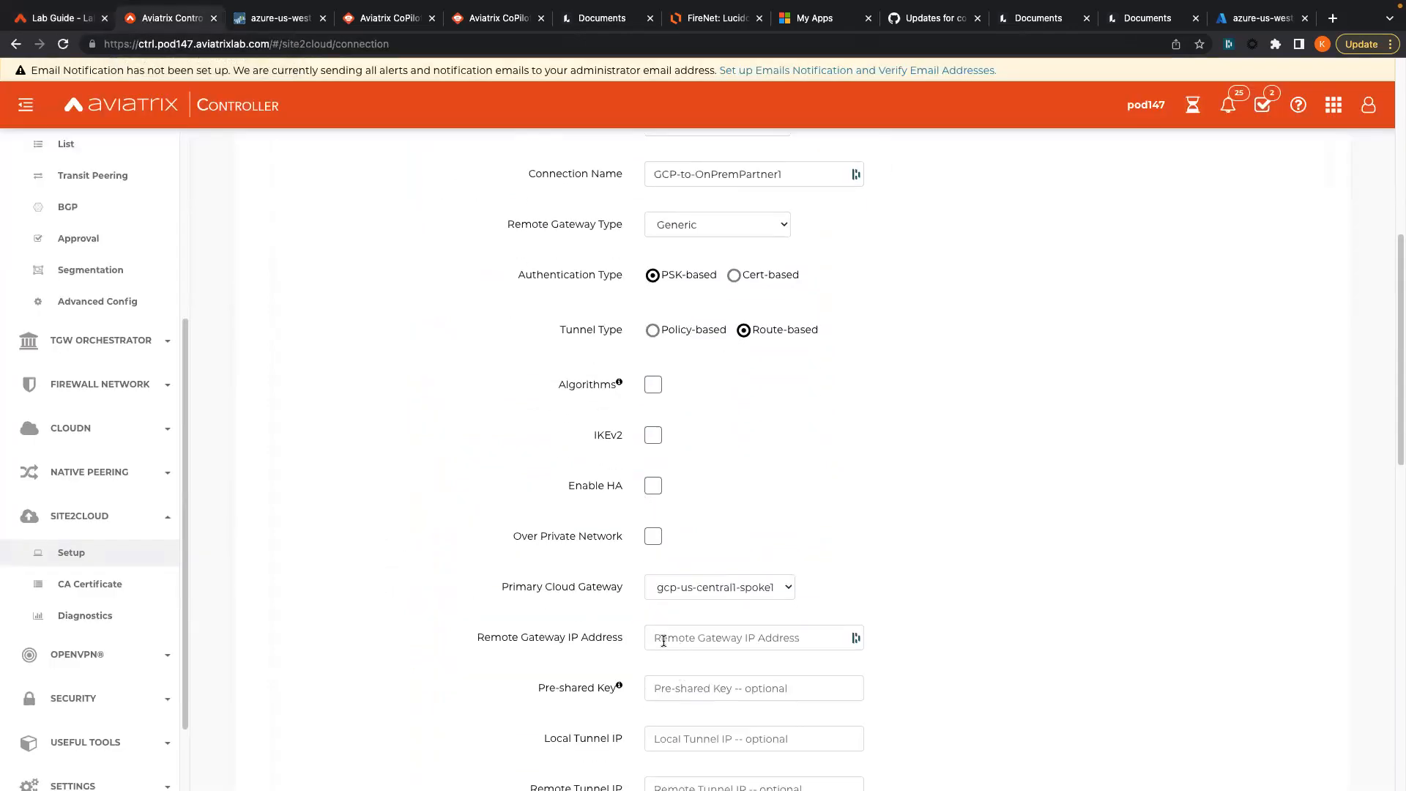
# - Pause browser autofill on the Remote Gateway IP field
pyautogui.click(663, 641)
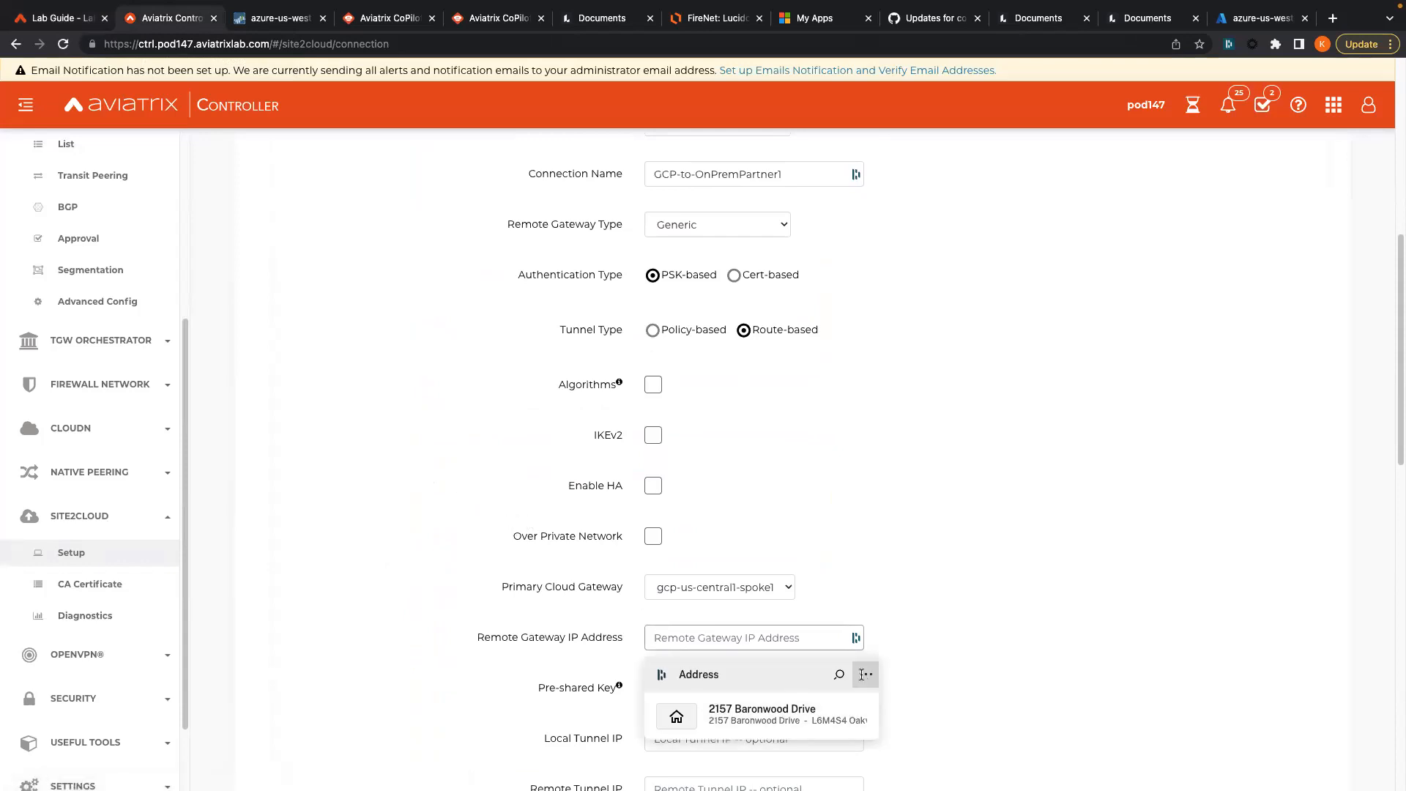
pyautogui.click(862, 675)
pyautogui.click(624, 716)
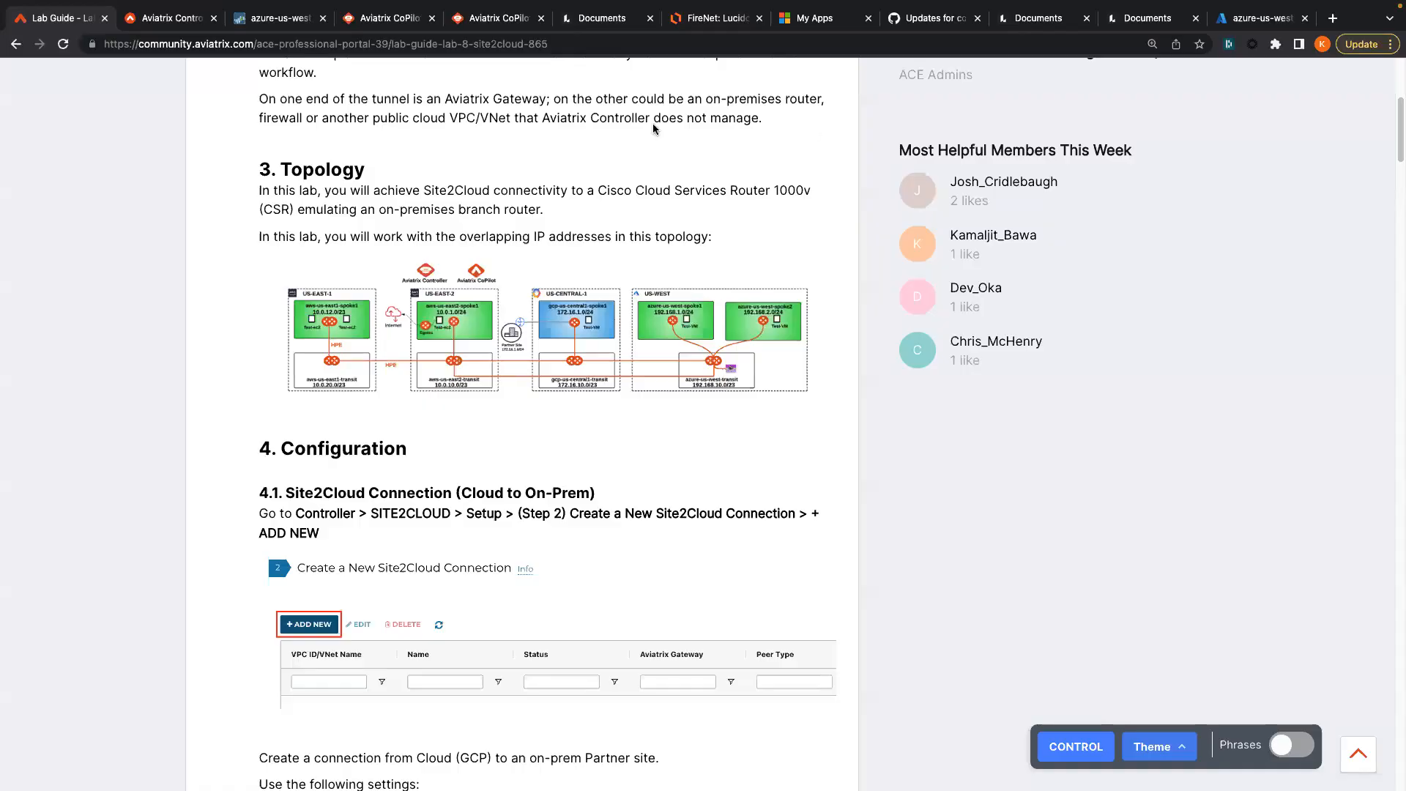
# - Paste 23.20.167.166 as the Remote Gateway IP Address
pyautogui.click(155, 25)
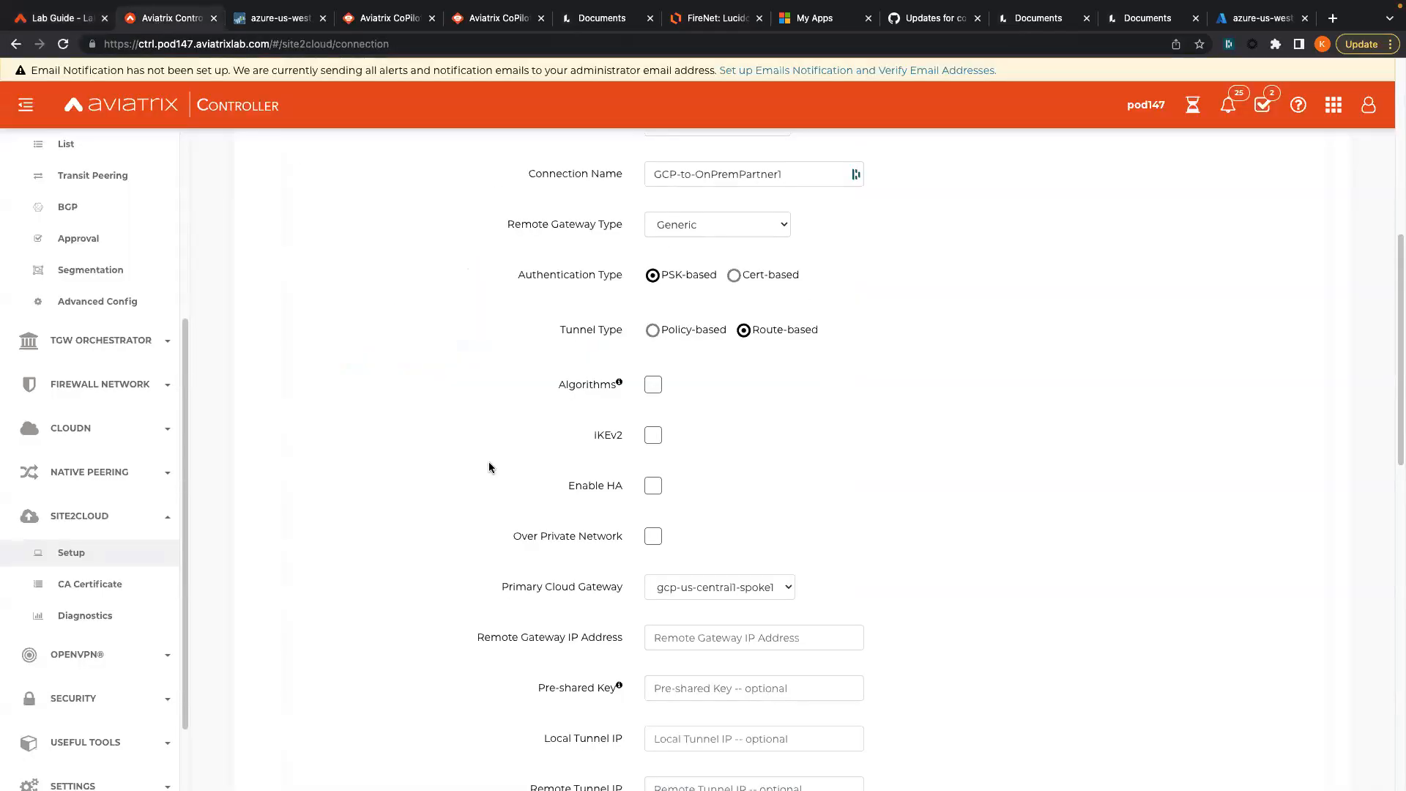
pyautogui.scroll(-1, 571, 532)
pyautogui.click(681, 611)
pyautogui.write('23.20.167.166')
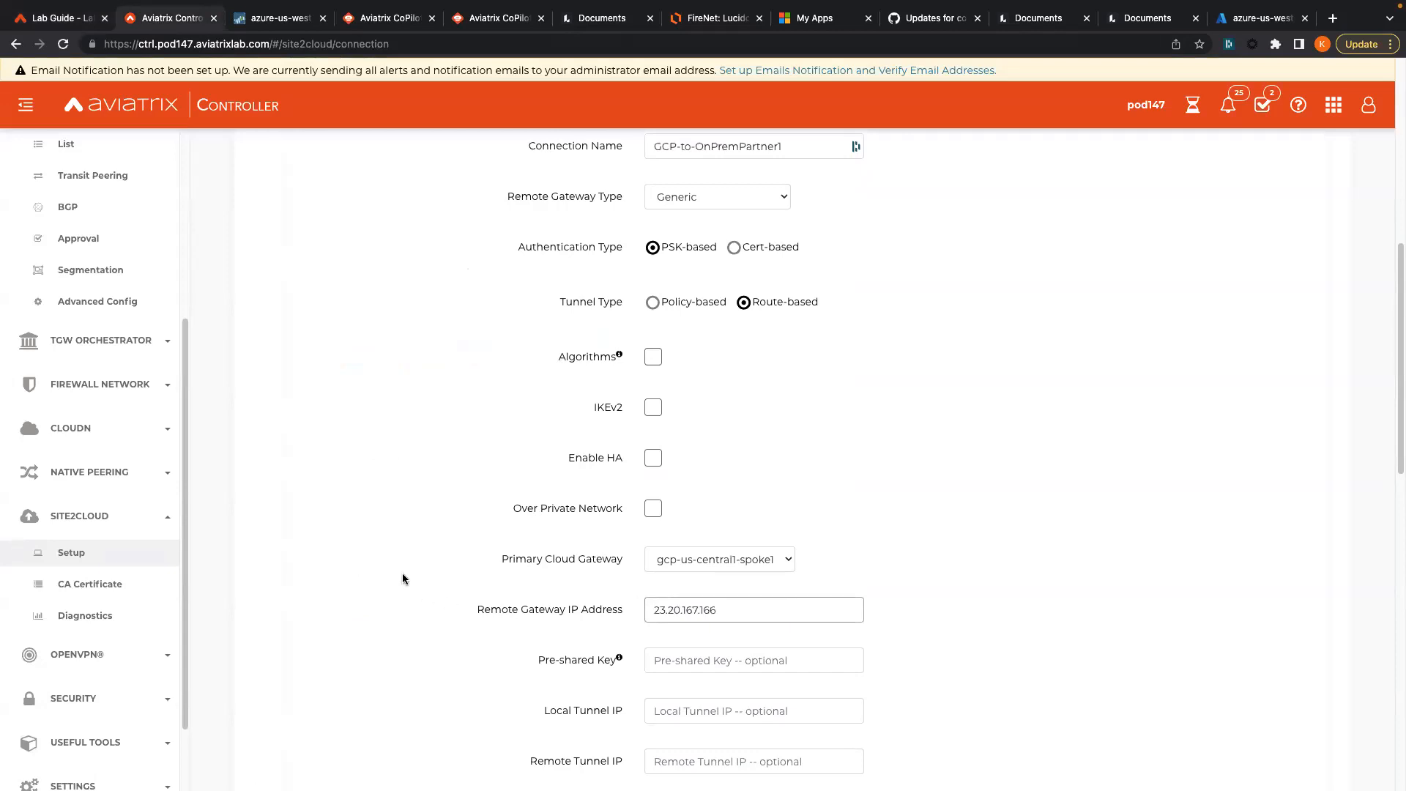
pyautogui.scroll(-1, 401, 577)
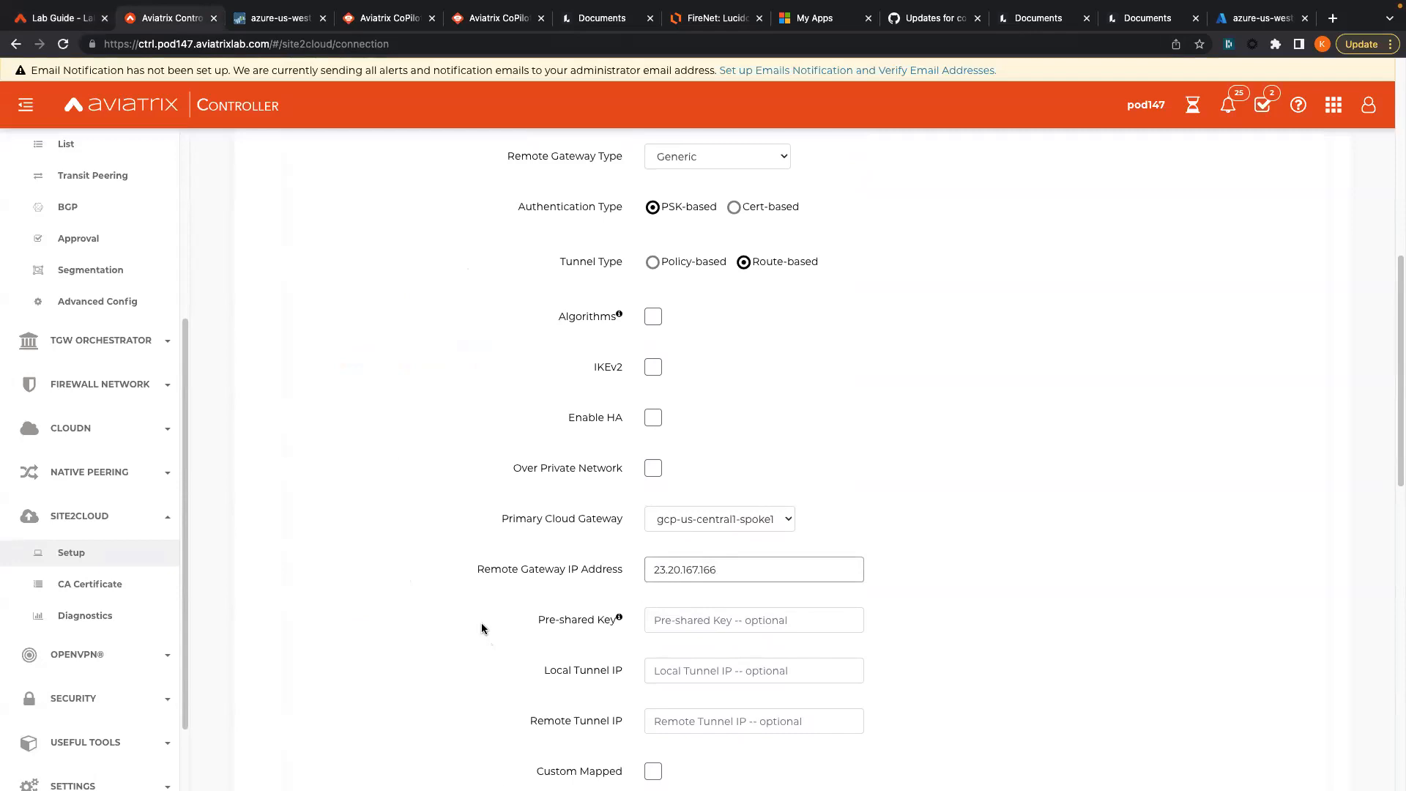
pyautogui.scroll(-3, 481, 626)
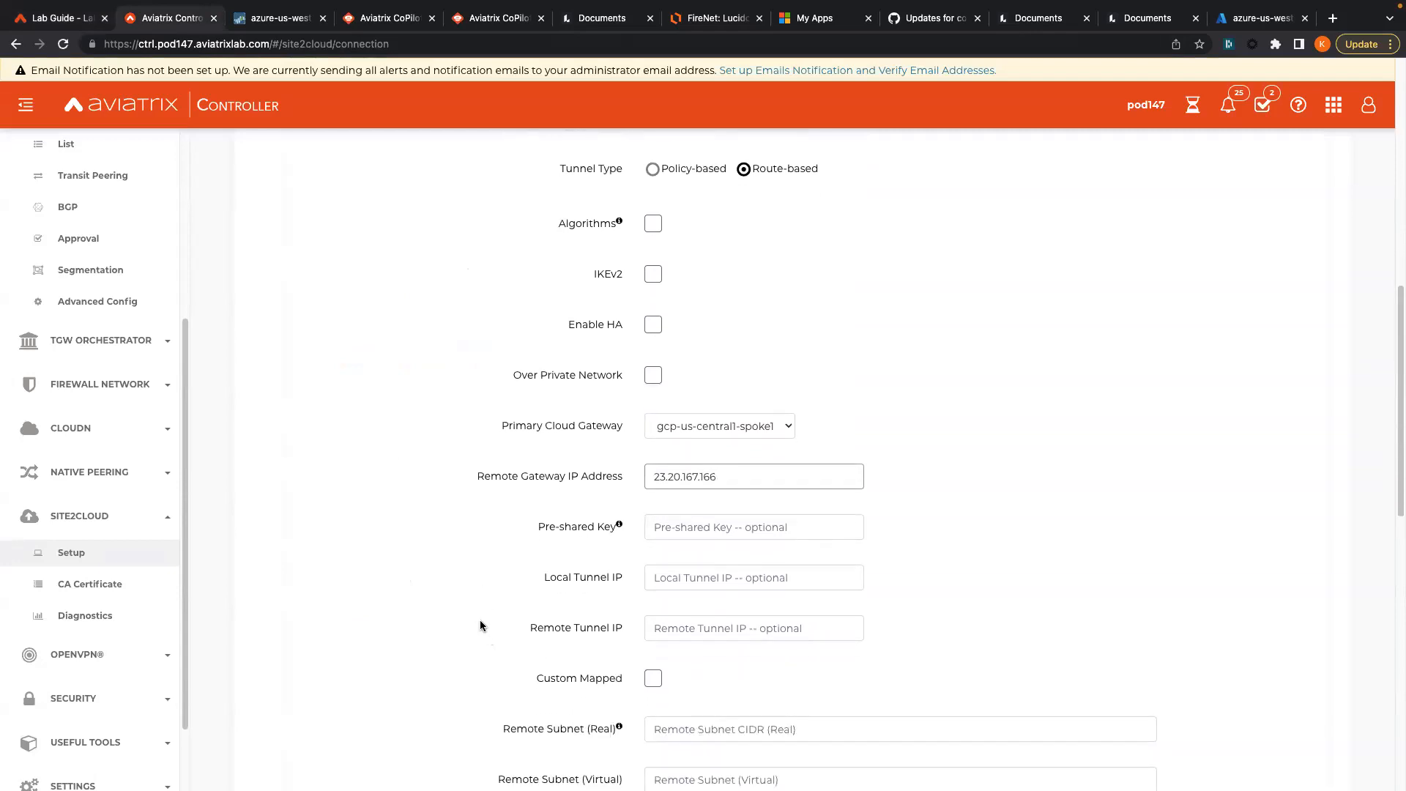
# - Enter a pre-shared key for the connection
pyautogui.click(683, 524)
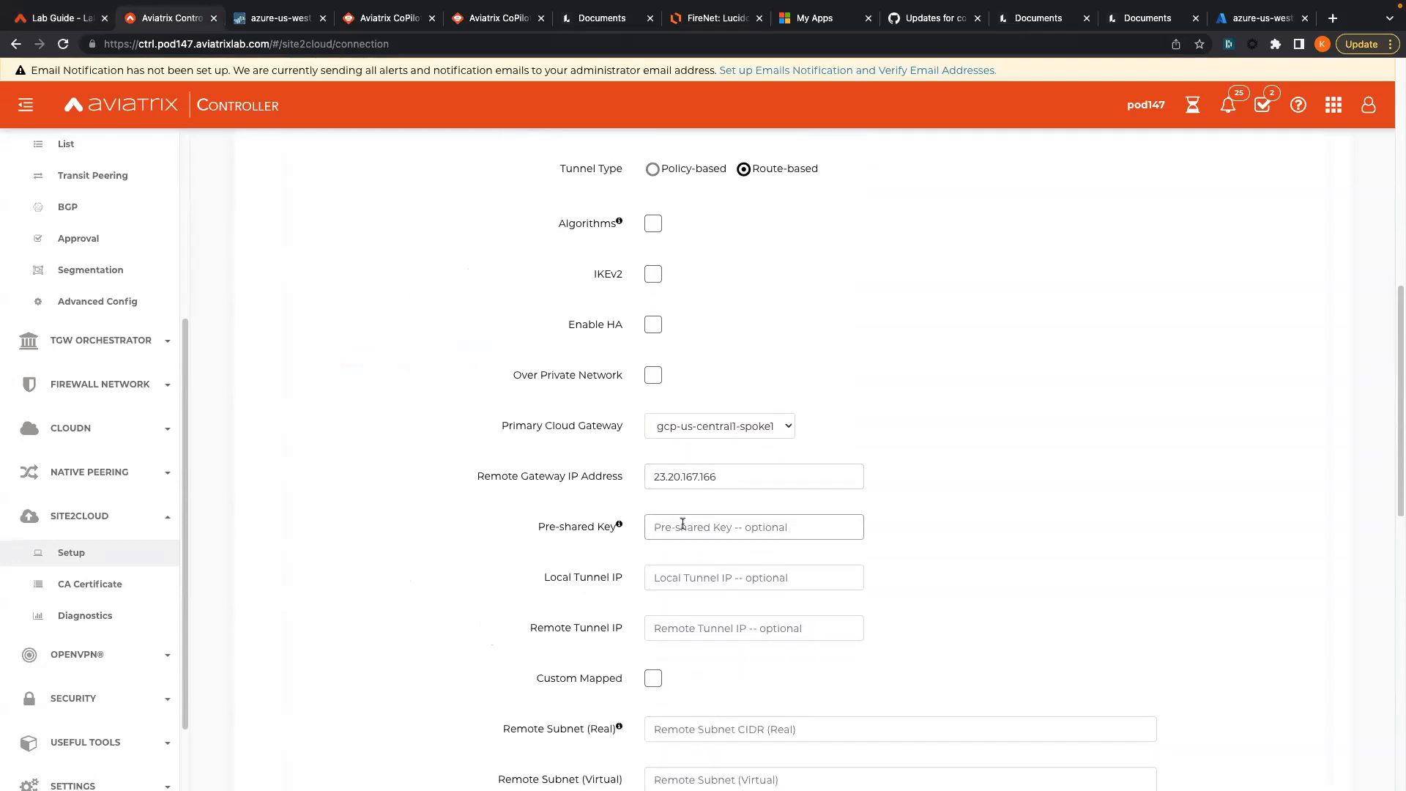
pyautogui.click(59, 18)
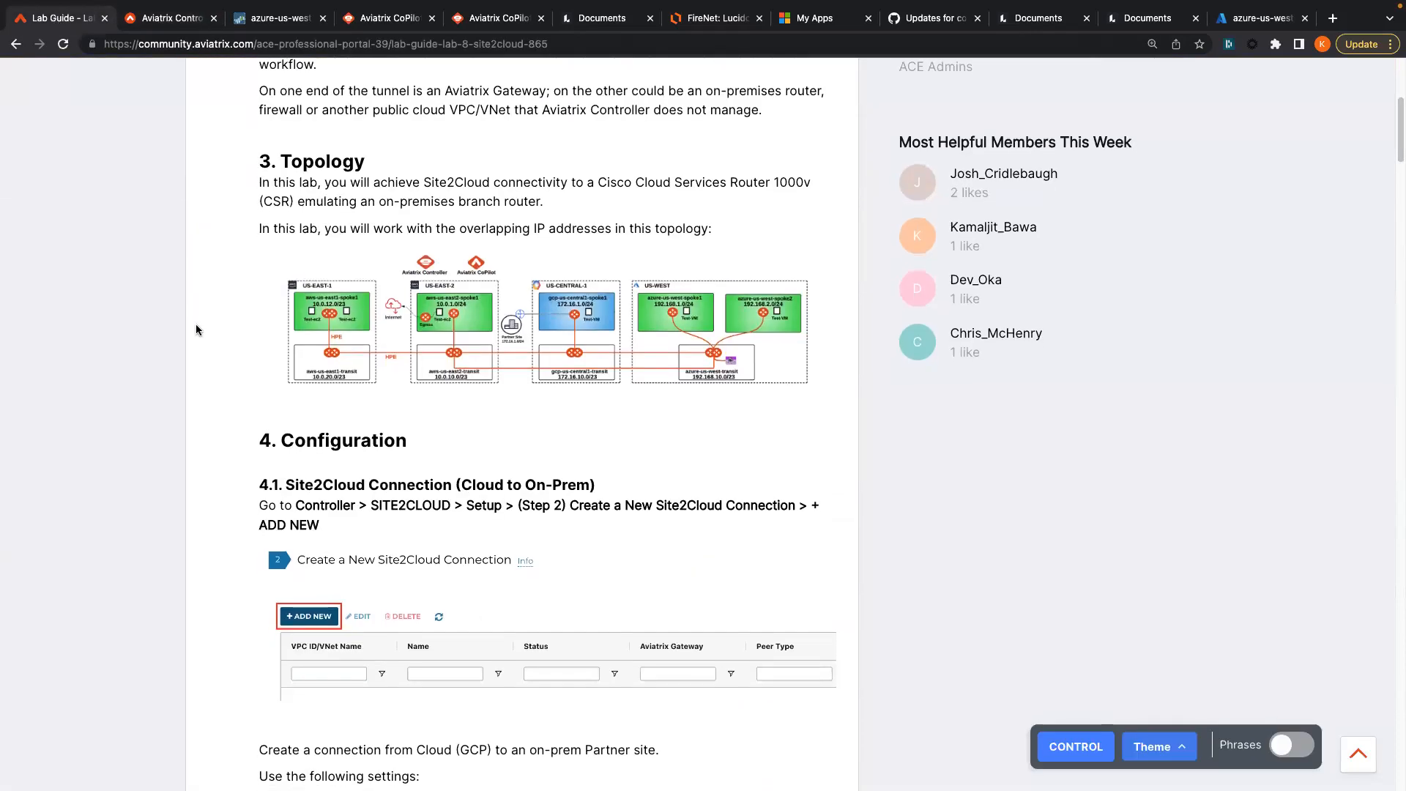
pyautogui.scroll(-7, 195, 324)
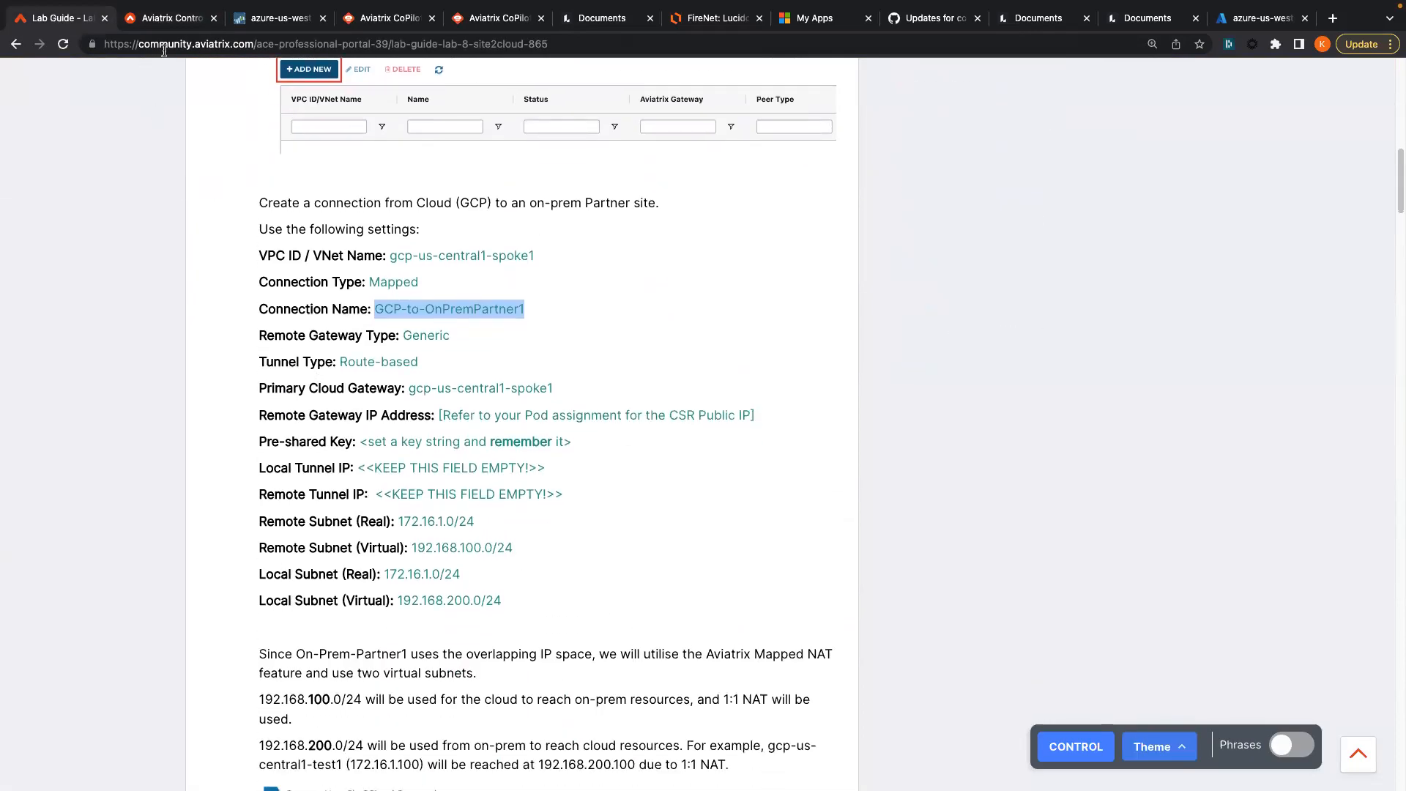
pyautogui.click(171, 13)
pyautogui.click(705, 533)
pyautogui.write('Aviatrix123#')
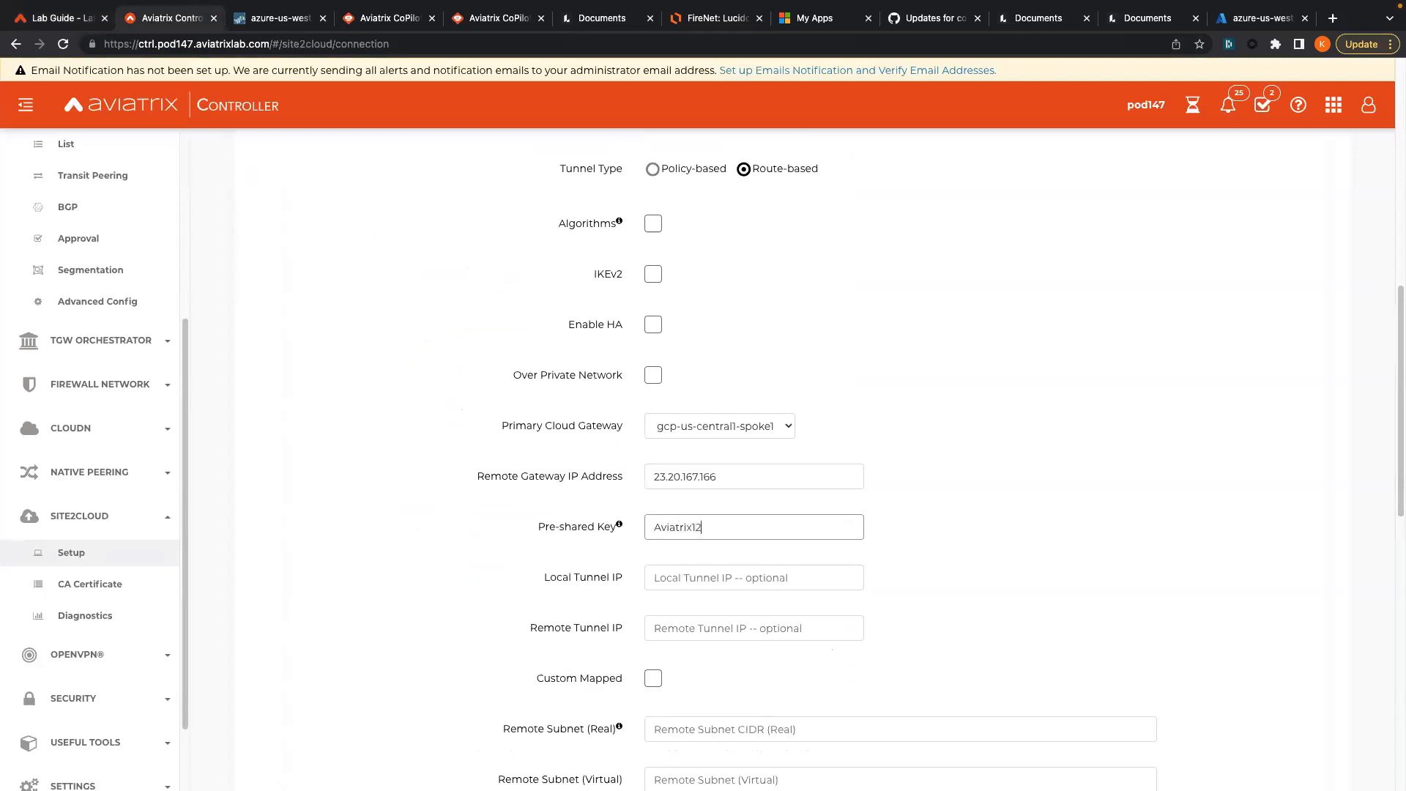
# - Confirm in the lab guide that the tunnel IP fields stay empty
pyautogui.click(688, 577)
pyautogui.click(33, 16)
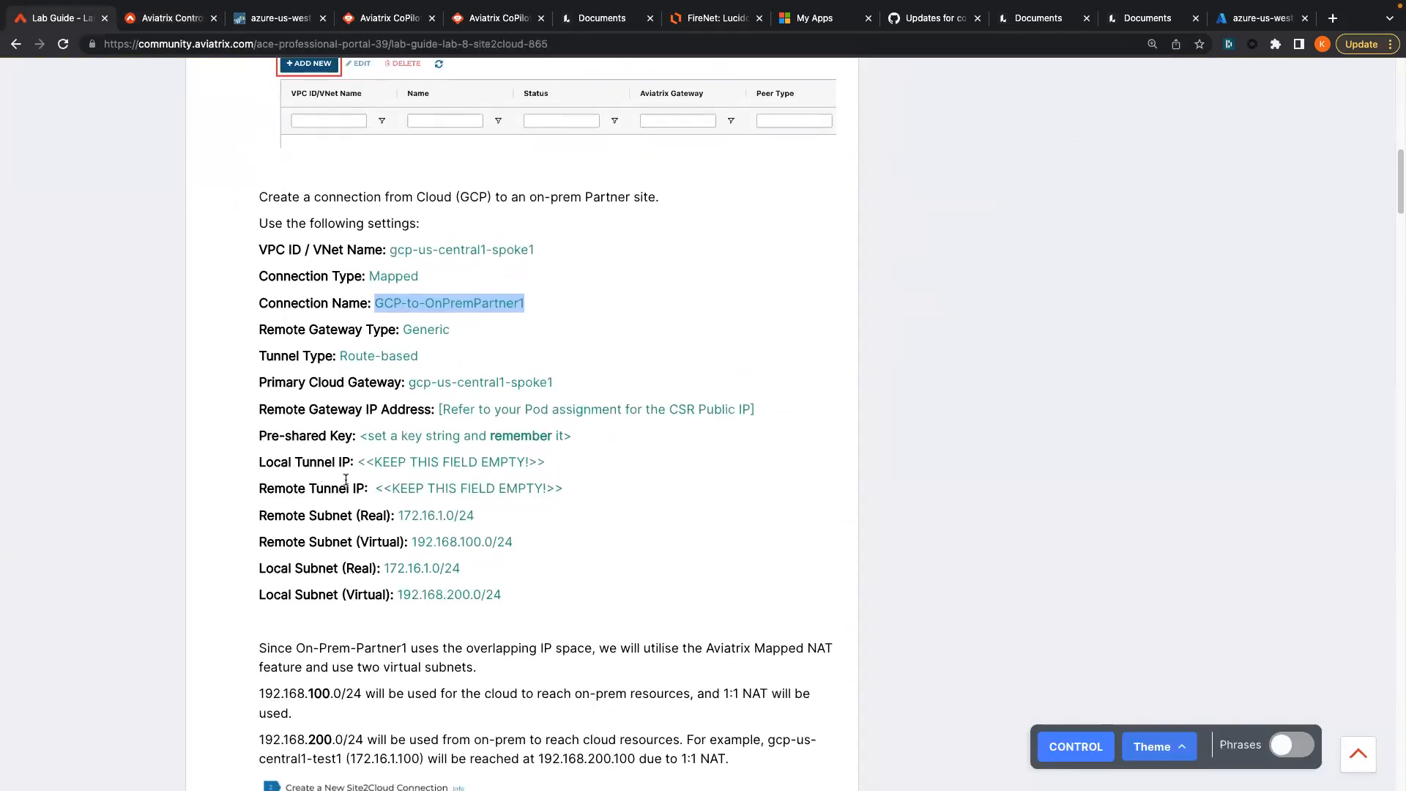
pyautogui.moveTo(366, 456); pyautogui.dragTo(257, 462)
pyautogui.scroll(-2, 257, 461)
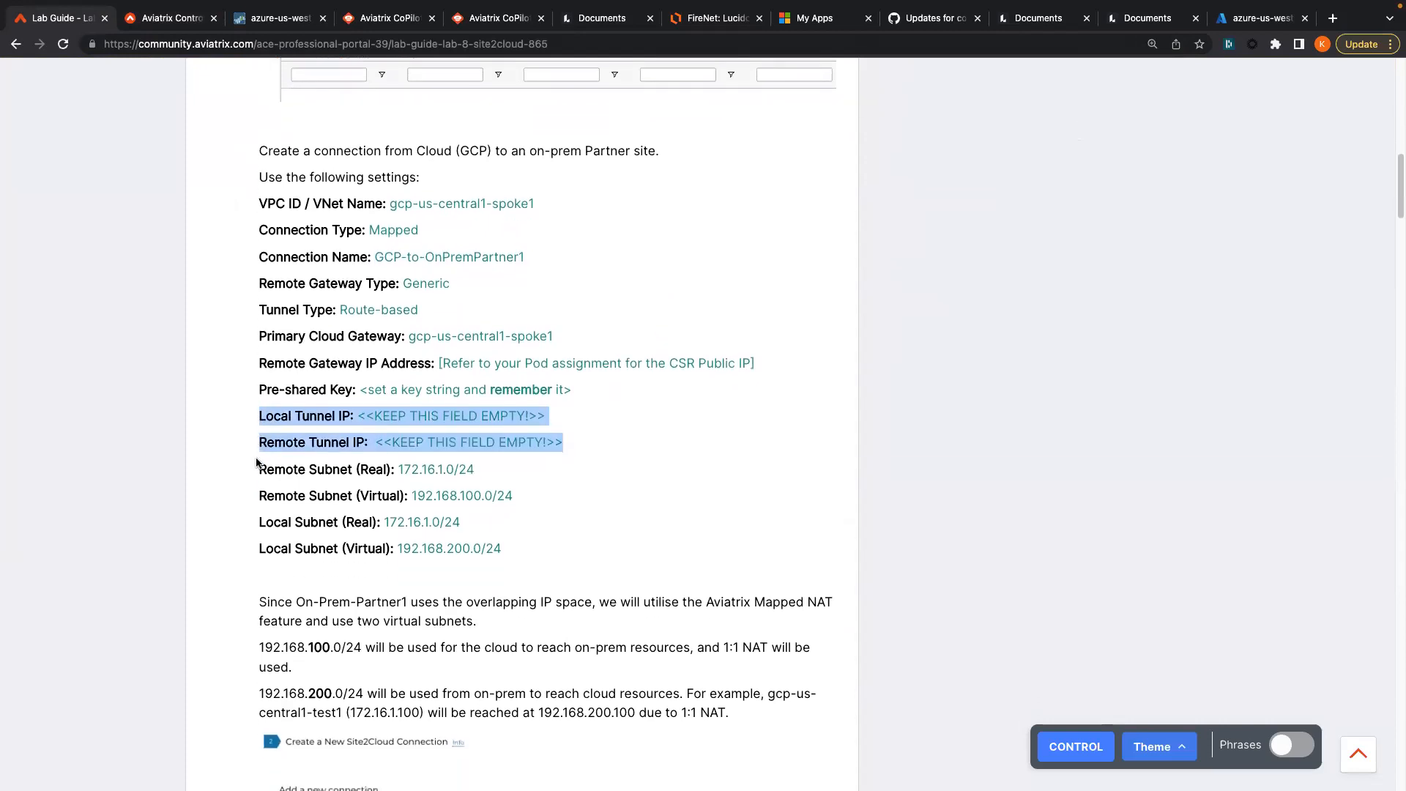
pyautogui.click(261, 459)
pyautogui.moveTo(262, 446); pyautogui.dragTo(529, 544)
pyautogui.scroll(-6, 264, 494)
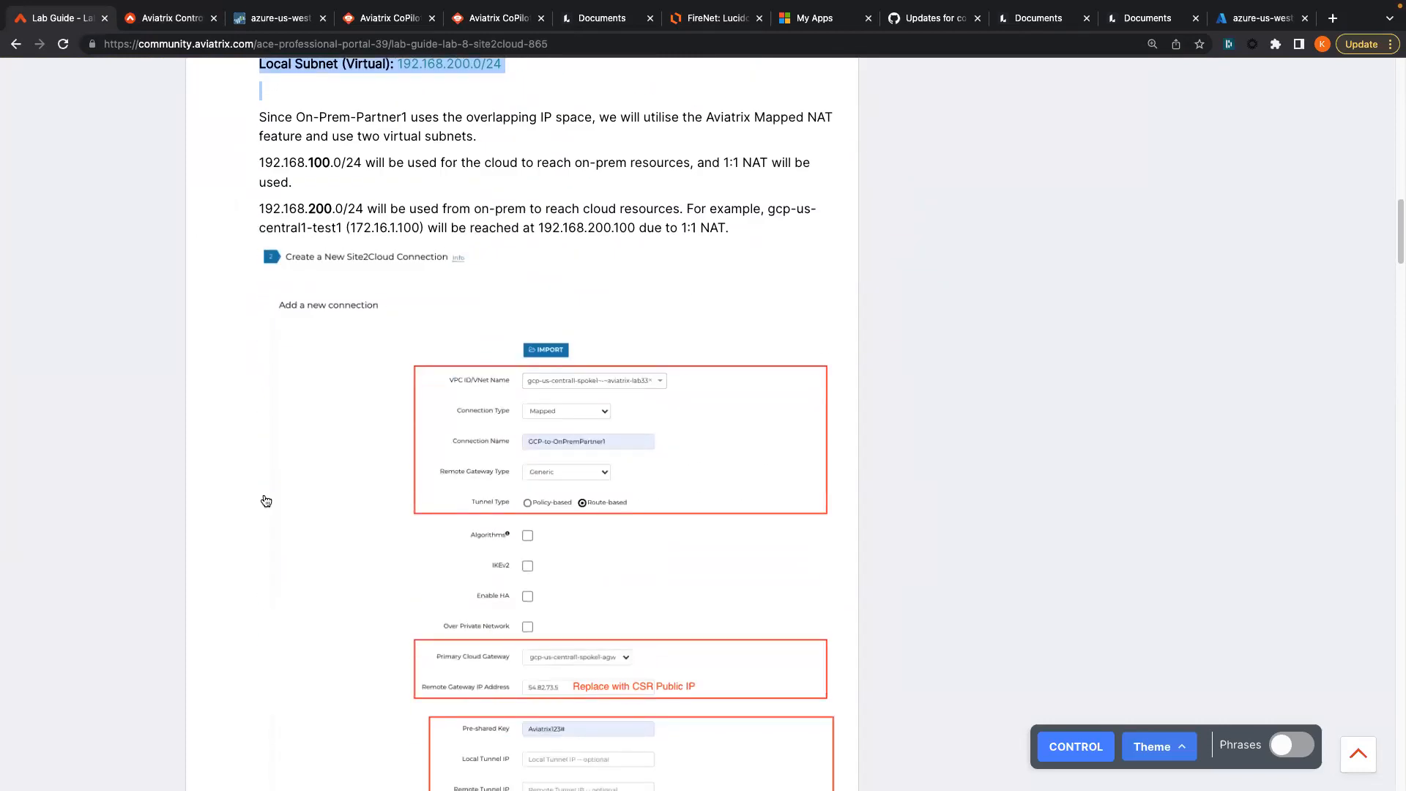
pyautogui.scroll(-3, 263, 494)
pyautogui.scroll(5, 265, 500)
pyautogui.scroll(-8, 527, 503)
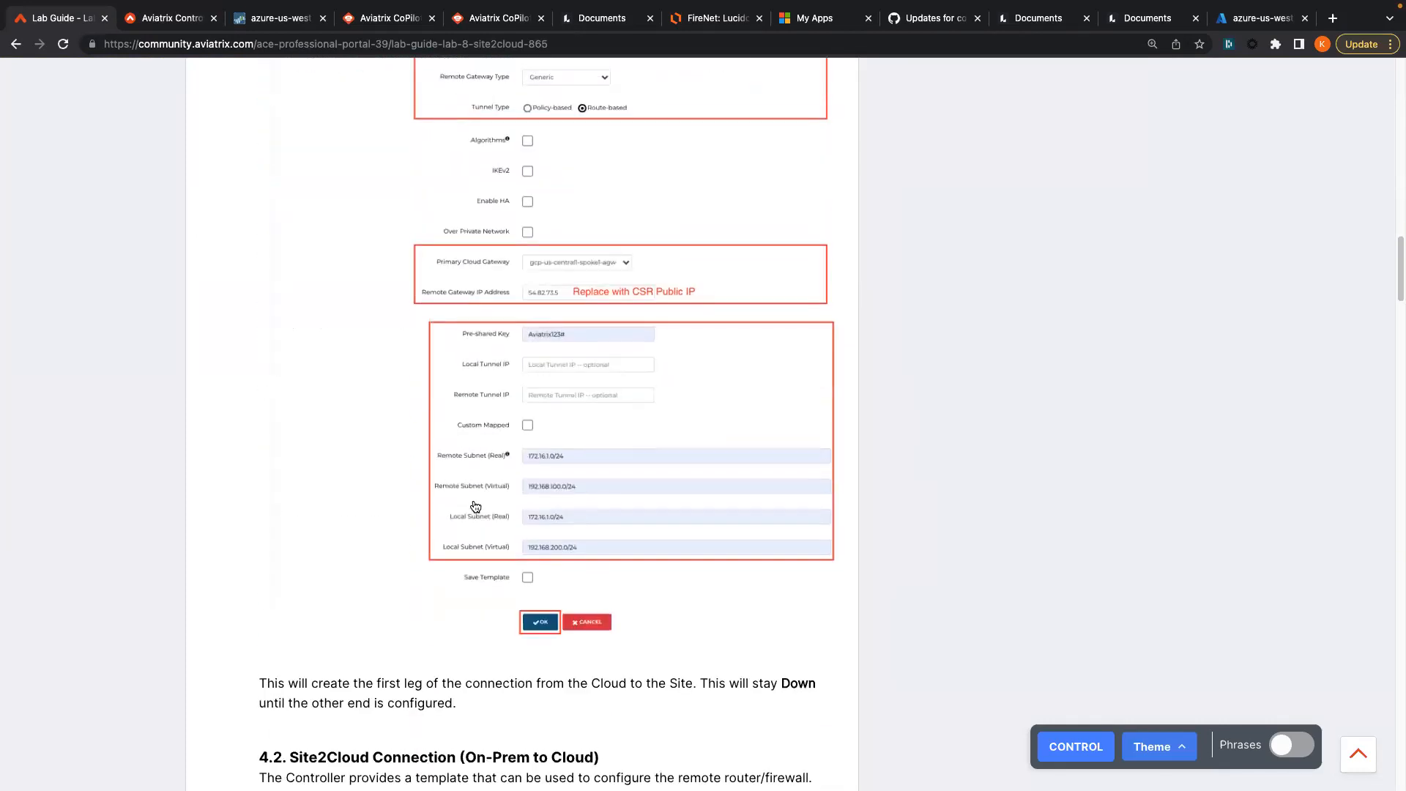
# - Review the example screenshot and select Local Subnet (Real) 172.16.1.0/24 in the guide
pyautogui.click(528, 504)
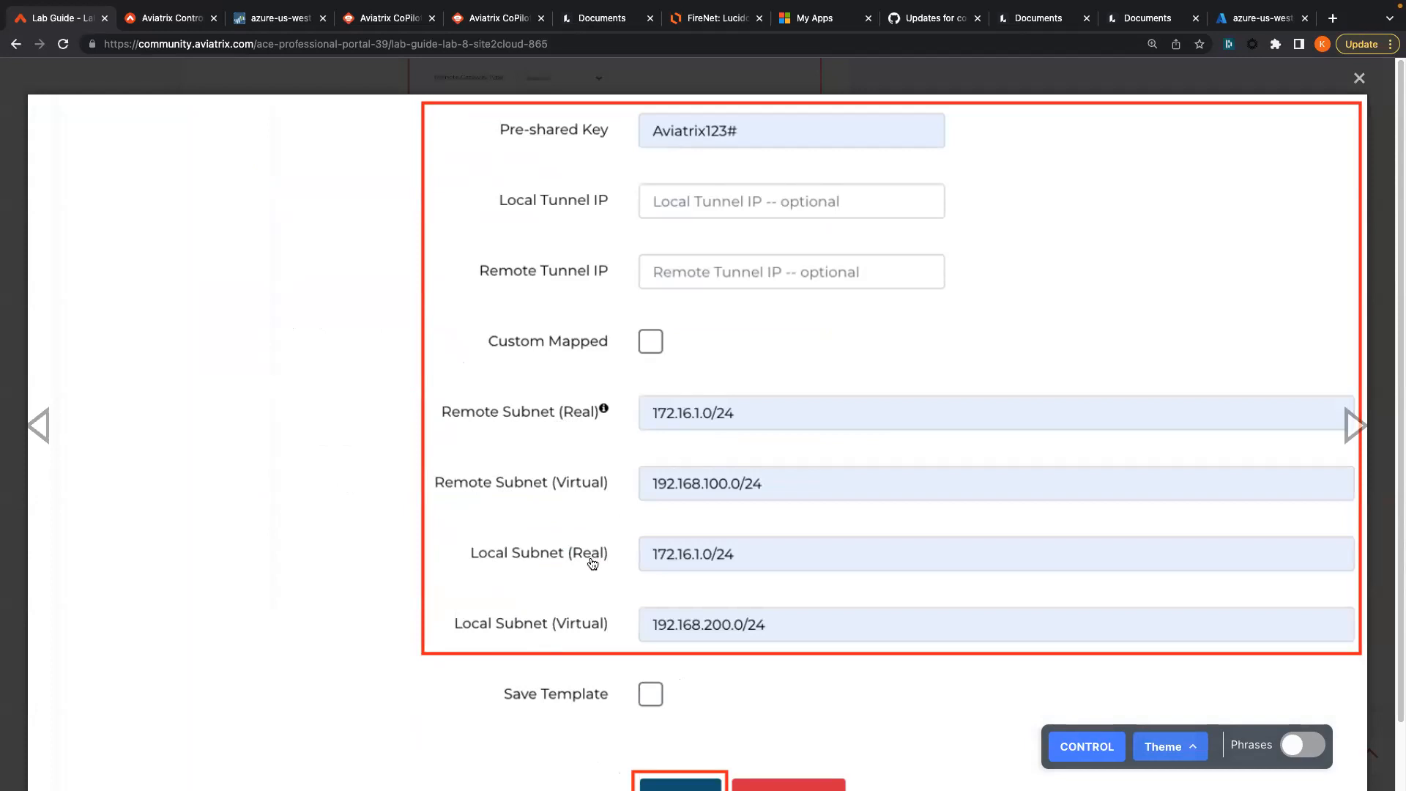
pyautogui.click(317, 470)
pyautogui.scroll(8, 290, 448)
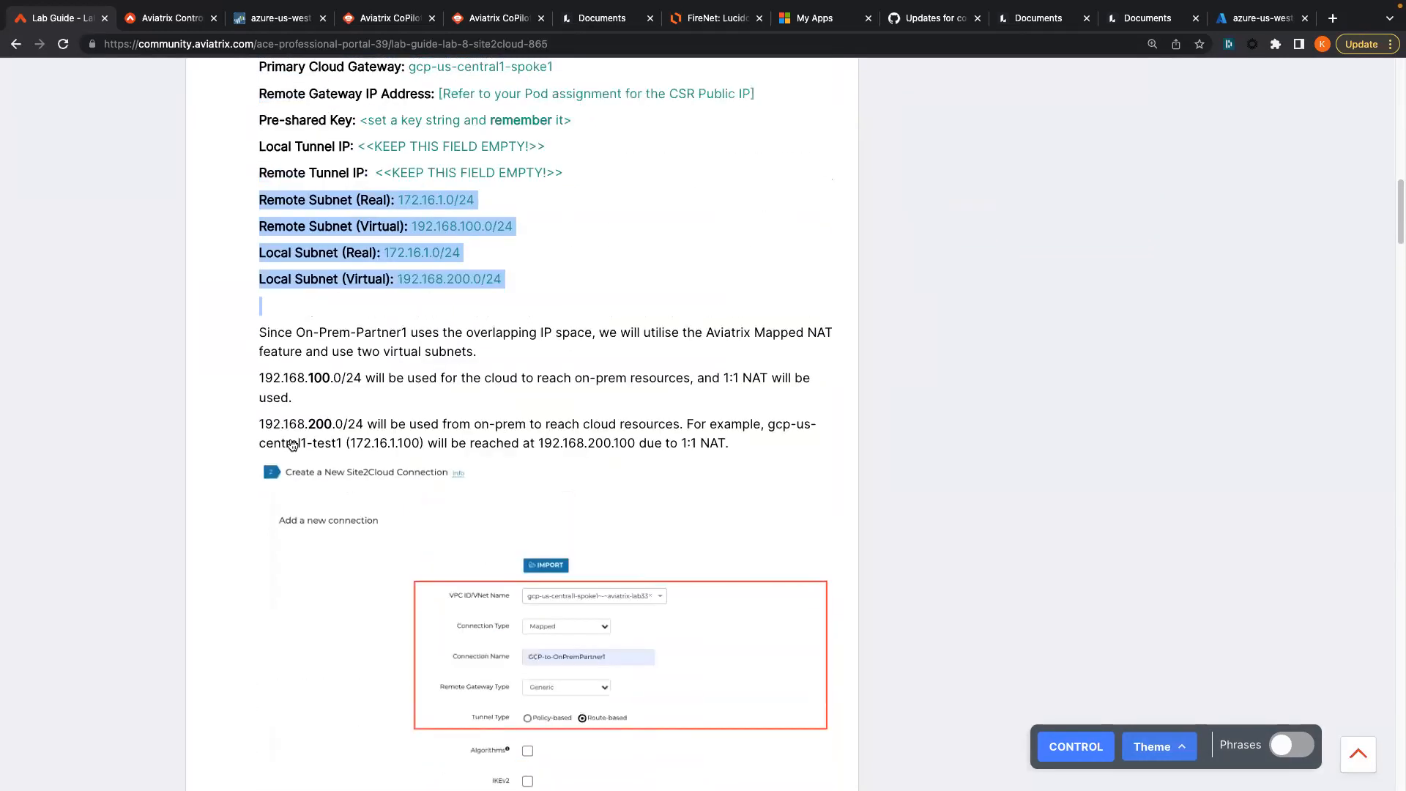
pyautogui.click(395, 325)
pyautogui.moveTo(488, 257); pyautogui.dragTo(386, 258)
pyautogui.press('super+c')
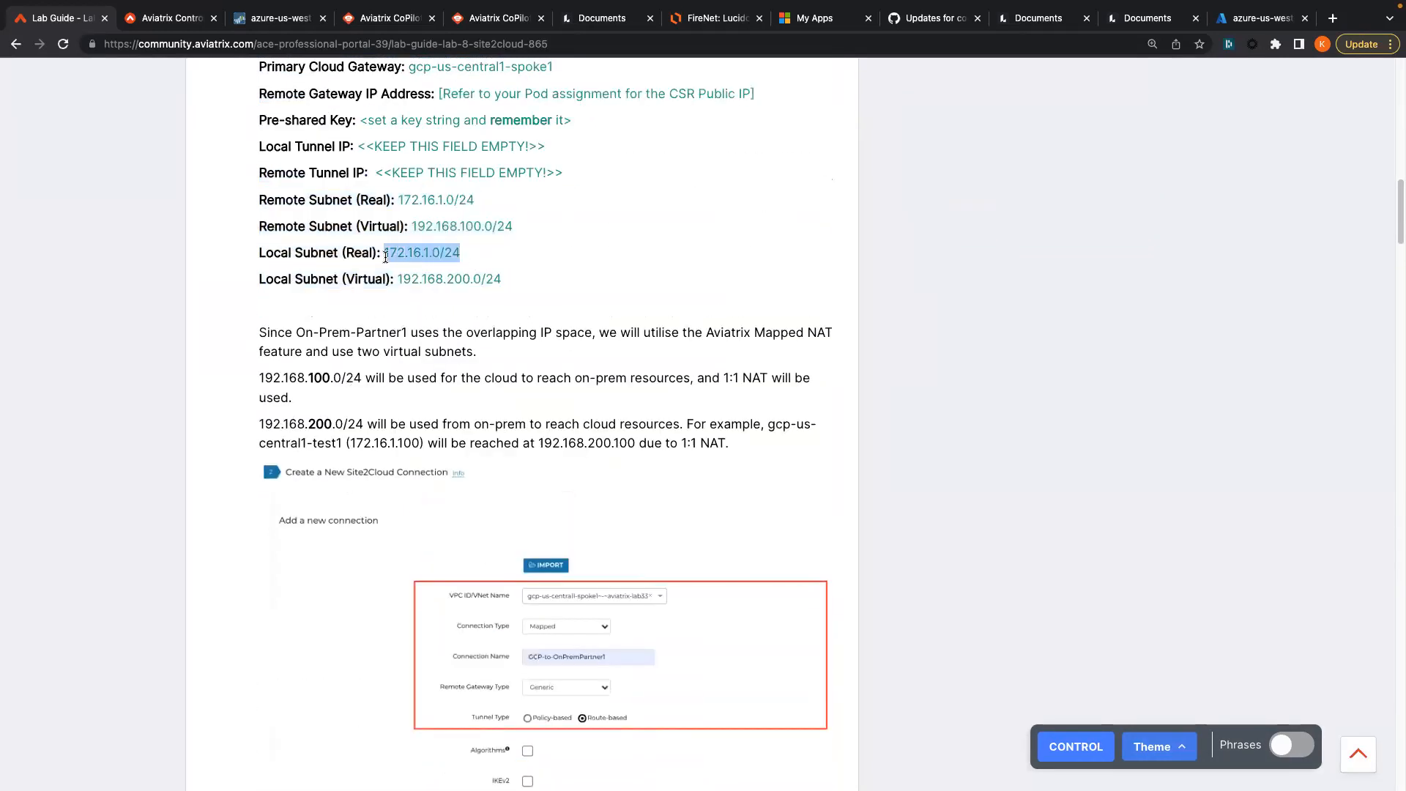
# - Paste 172.16.1.0/24 as both the Remote and Local Subnet (Real)
pyautogui.click(151, 18)
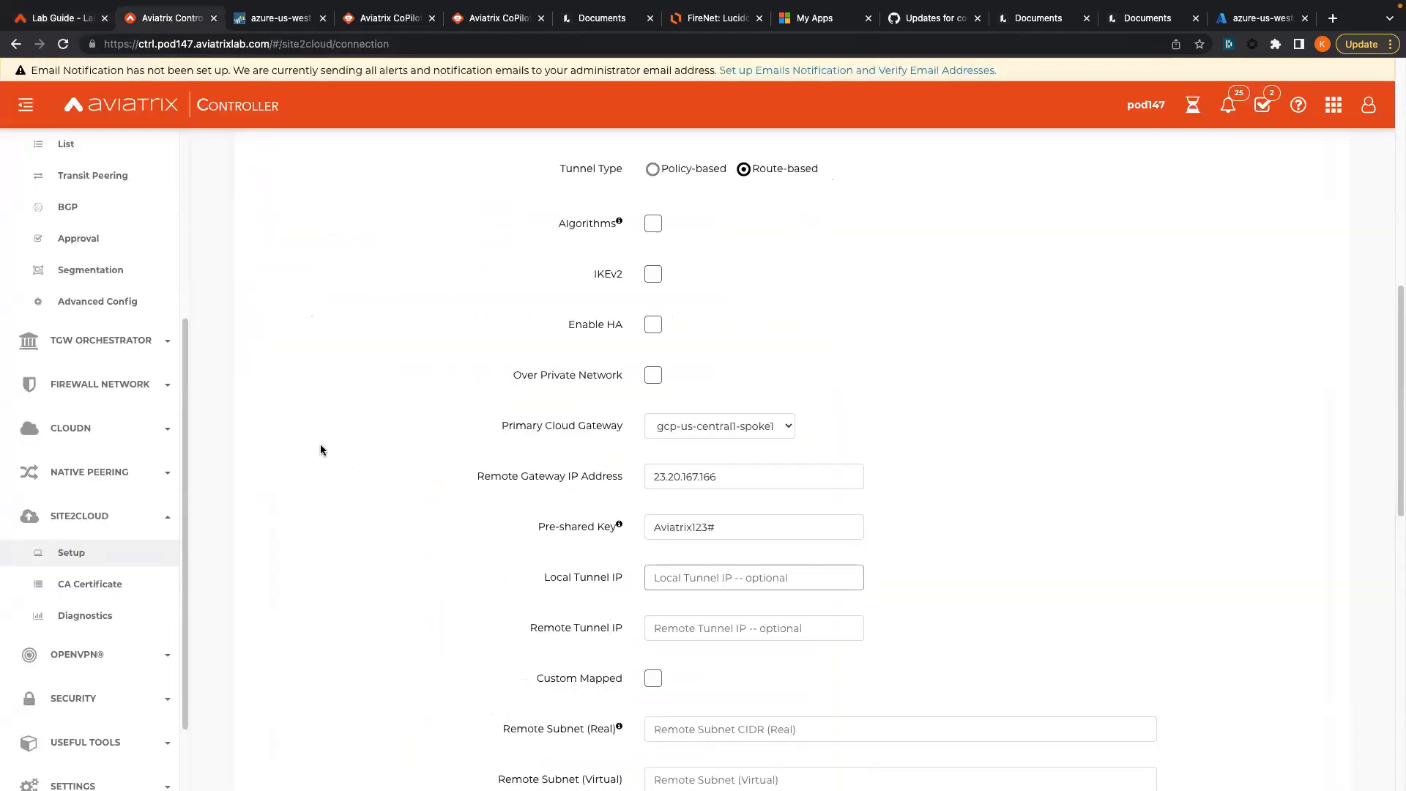
pyautogui.scroll(-4, 333, 494)
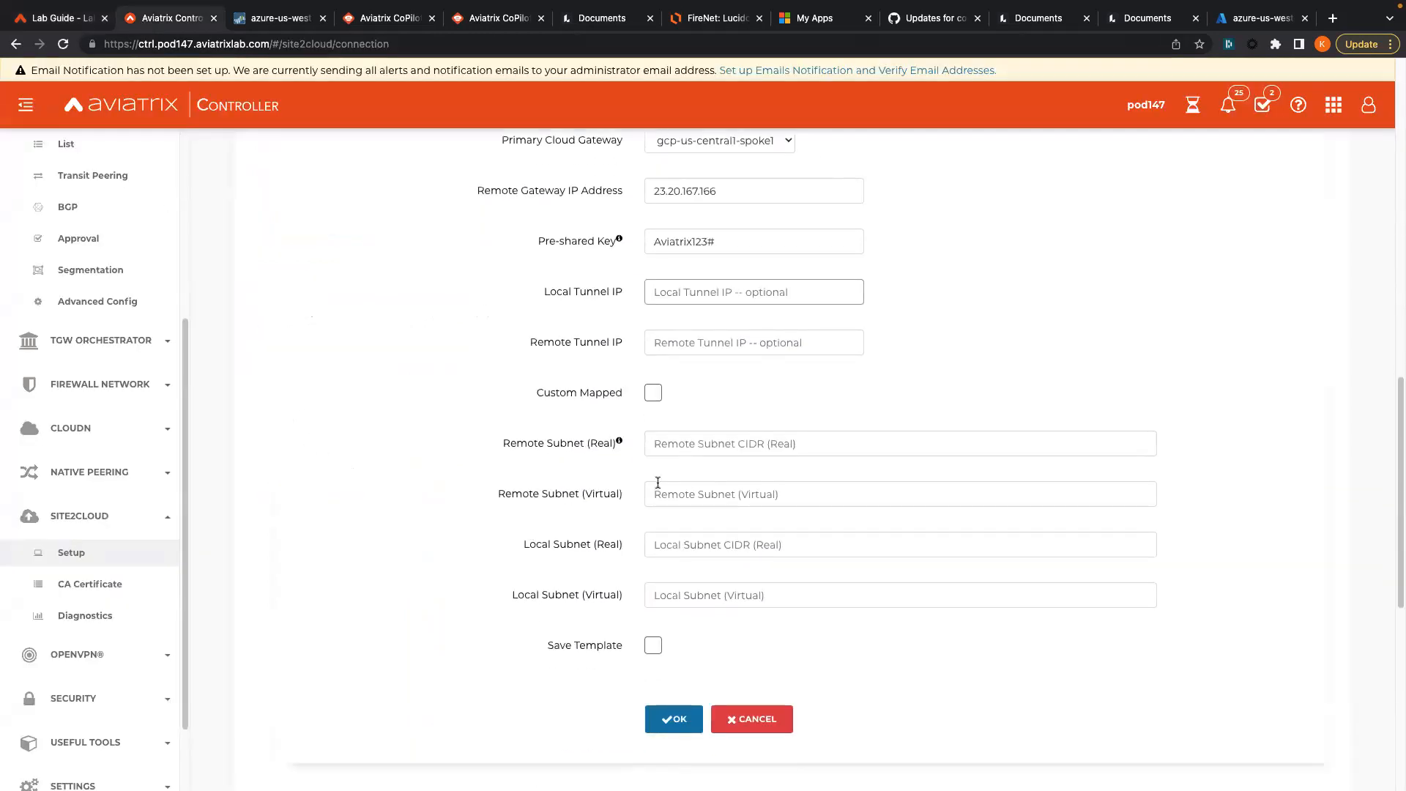
pyautogui.click(670, 449)
pyautogui.press('super+v')
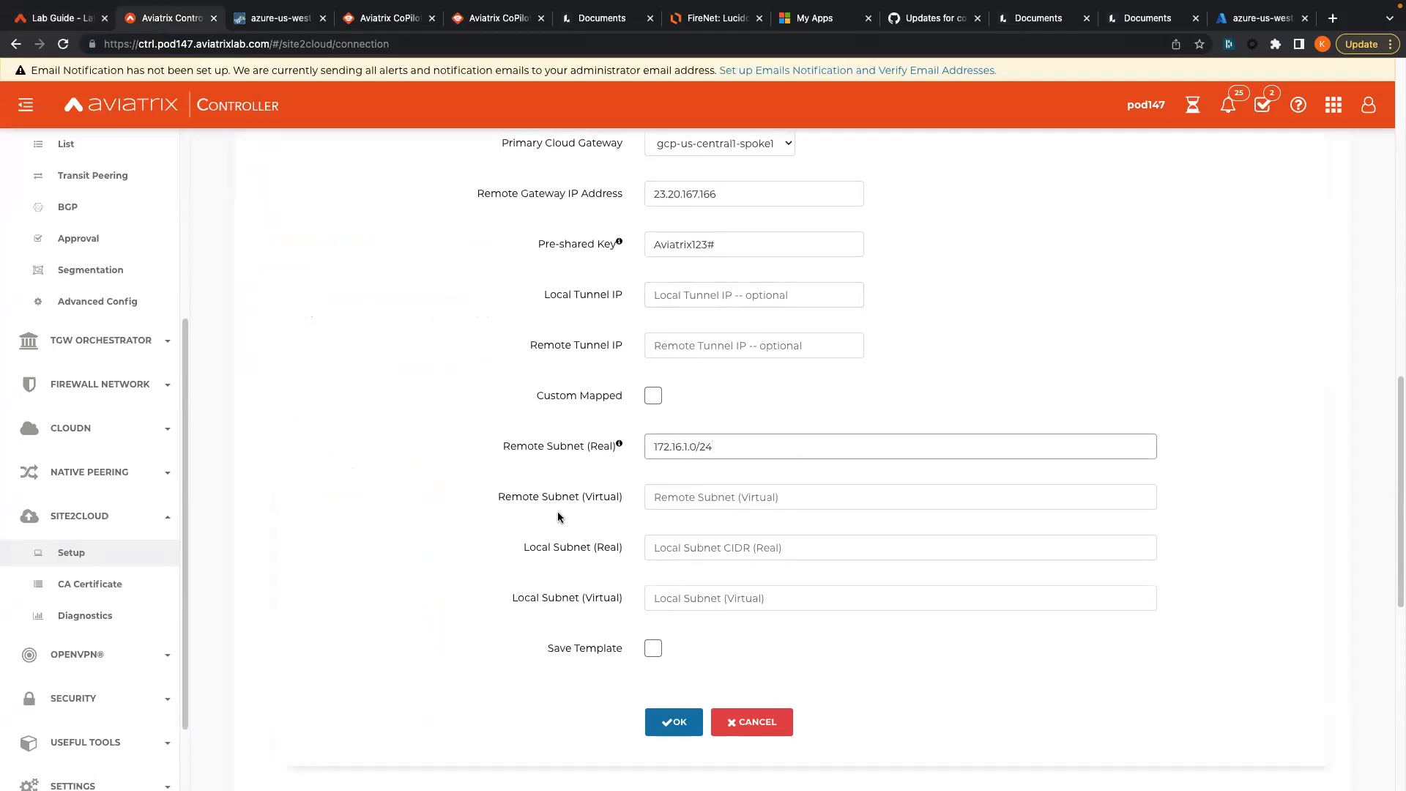
pyautogui.click(668, 547)
pyautogui.press('super+v')
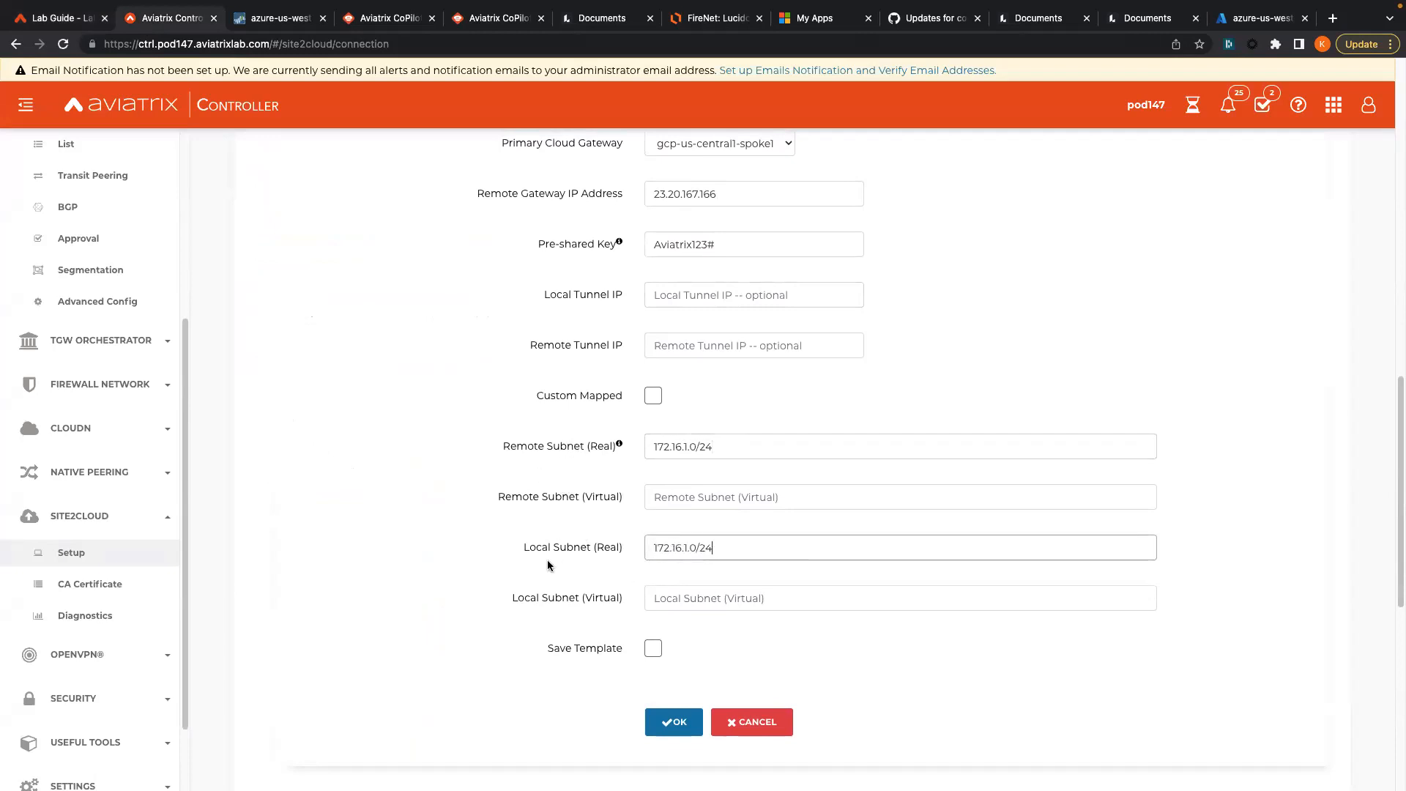
# - Copy 192.168.100.0/24 from the lab guide into Remote Subnet (Virtual)
pyautogui.click(667, 501)
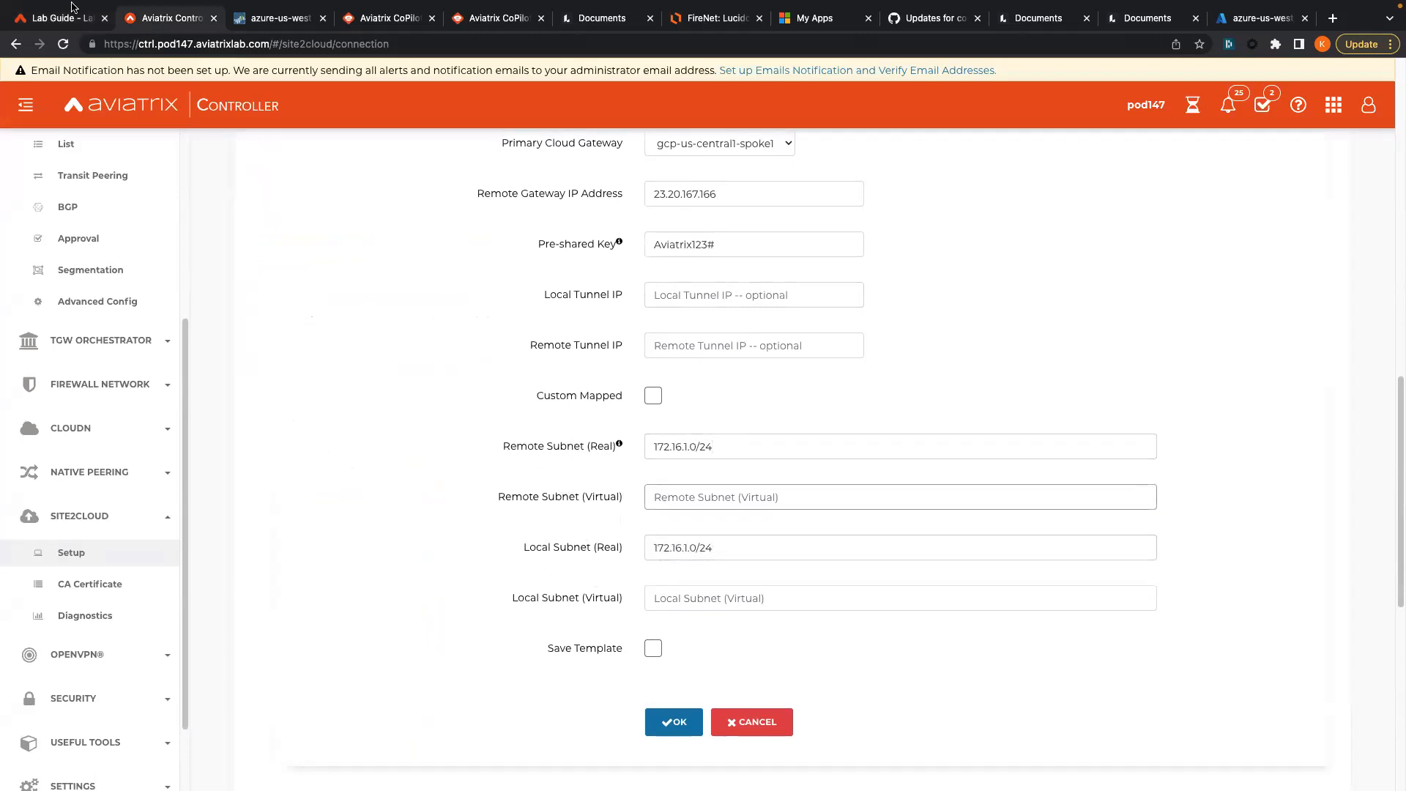
pyautogui.moveTo(53, 32)
pyautogui.click(55, 62)
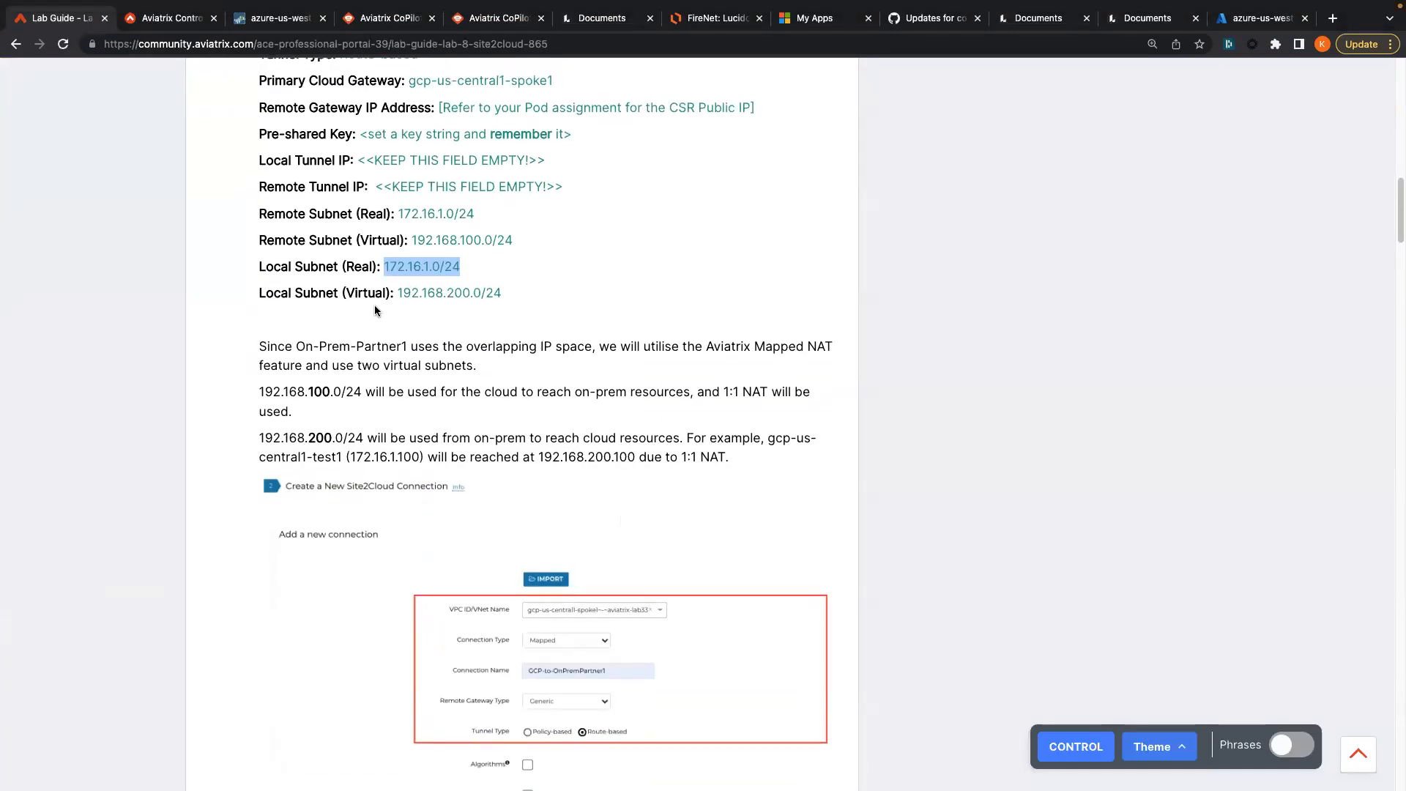
pyautogui.moveTo(512, 240); pyautogui.dragTo(410, 233)
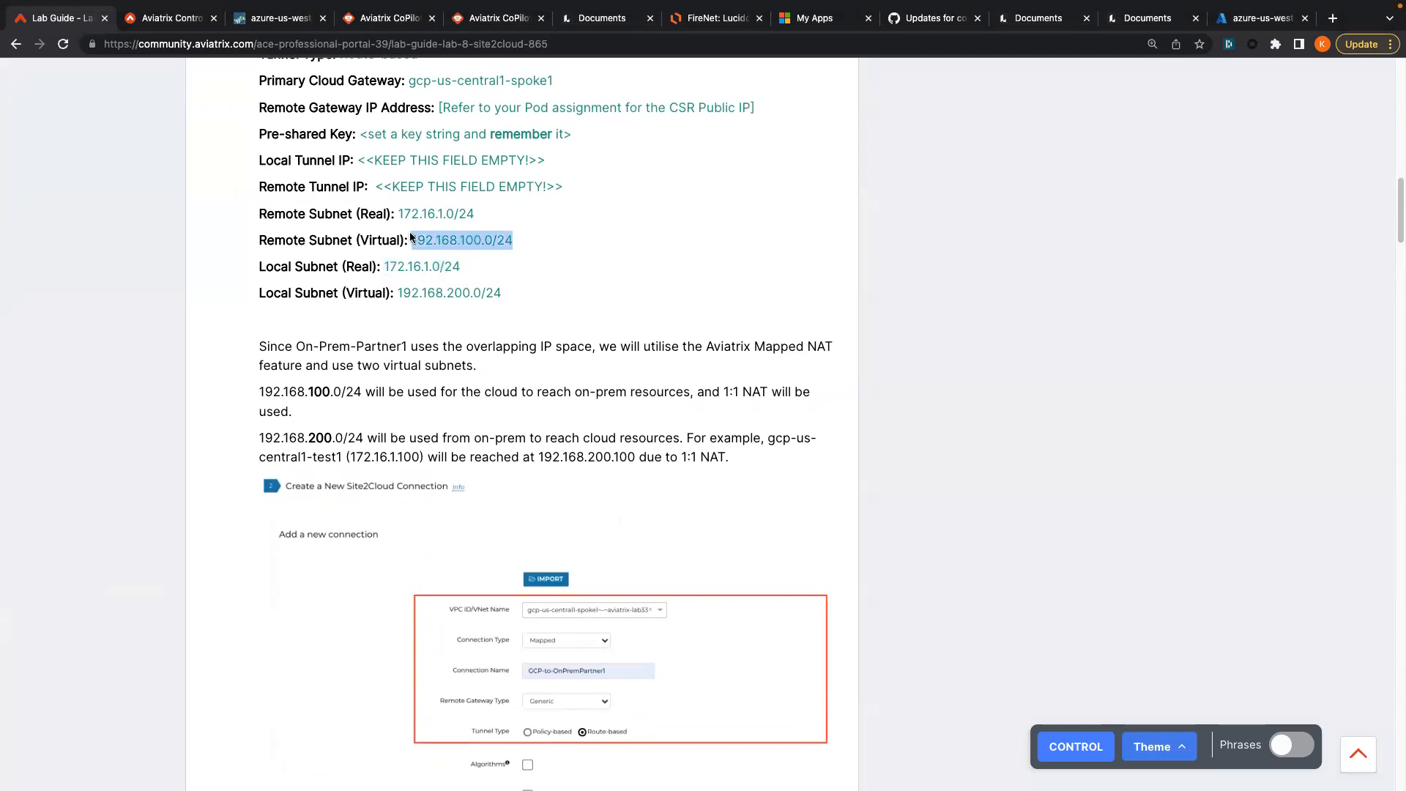
pyautogui.click(510, 302)
pyautogui.moveTo(513, 242); pyautogui.dragTo(411, 236)
pyautogui.press('super+c')
pyautogui.click(160, 18)
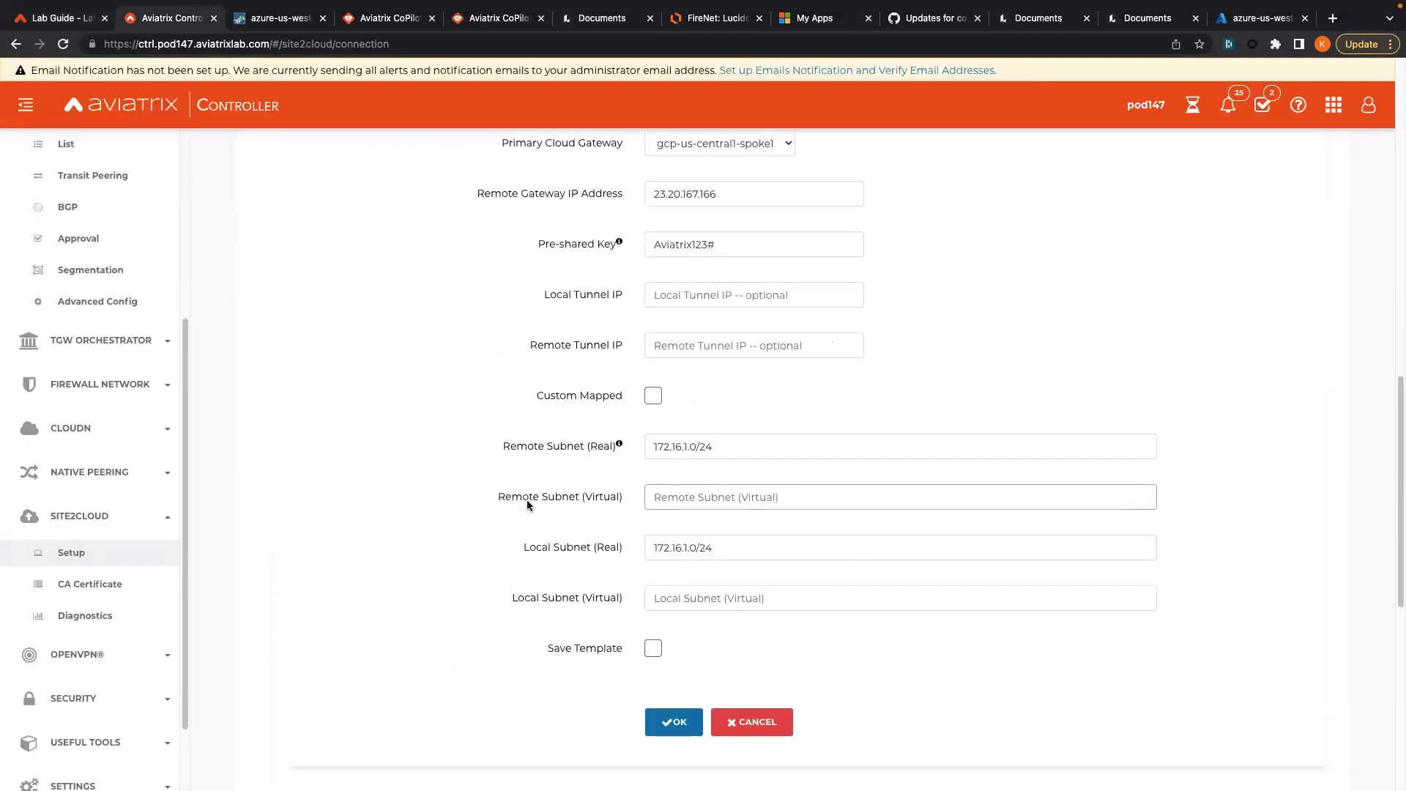
pyautogui.press('super+v')
# - Paste the copied subnet into Local Subnet (Virtual) and delete the third octet's 1
pyautogui.click(86, 19)
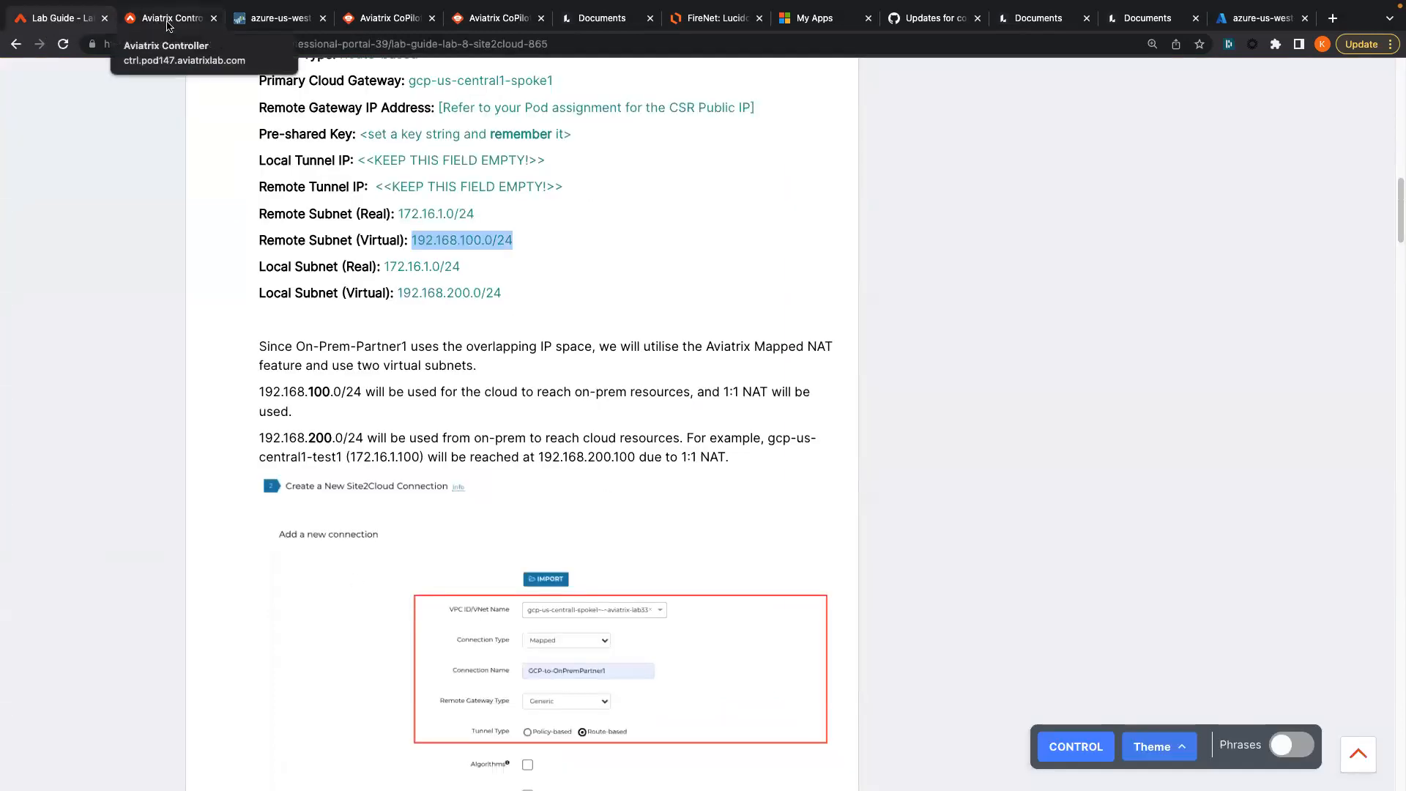
pyautogui.scroll(-4, 220, 432)
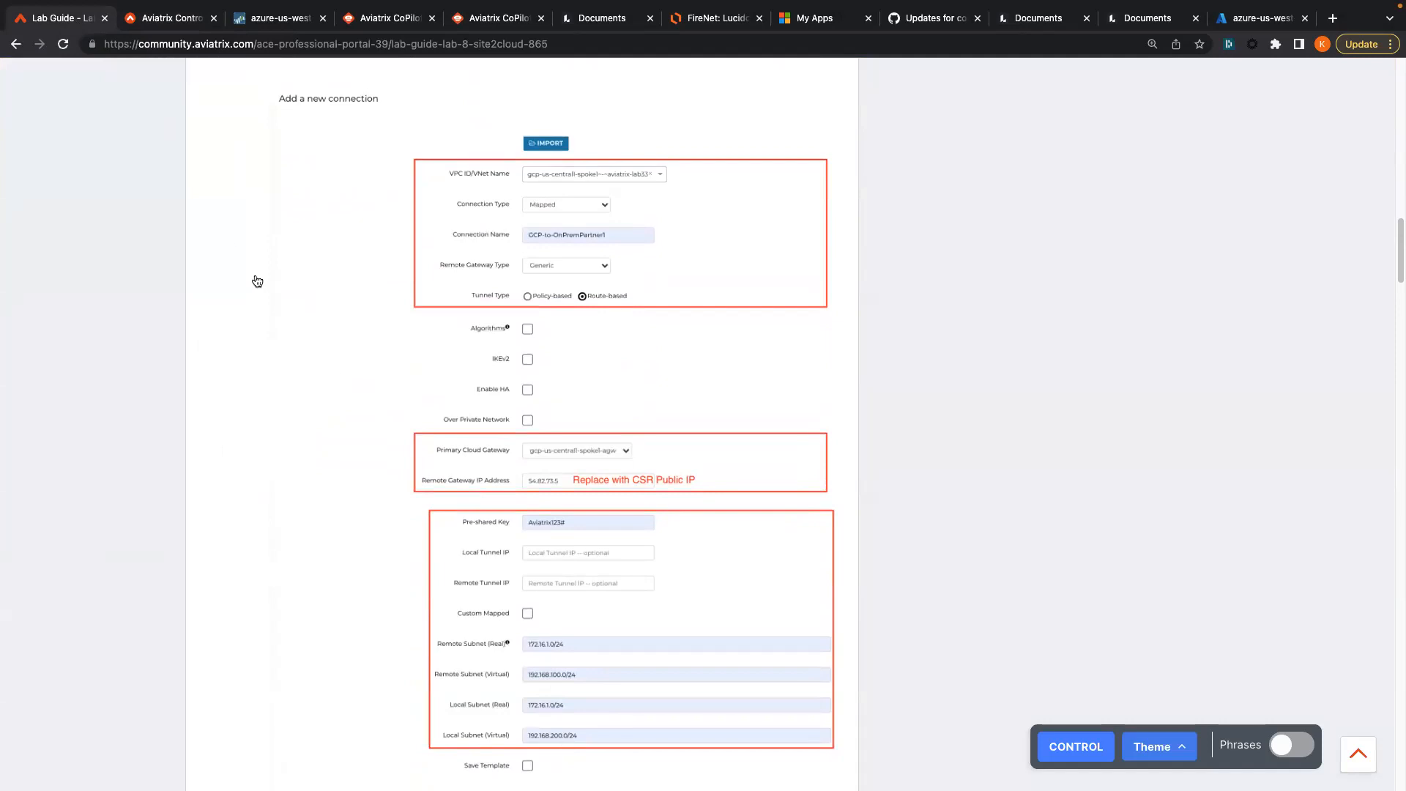
pyautogui.click(182, 22)
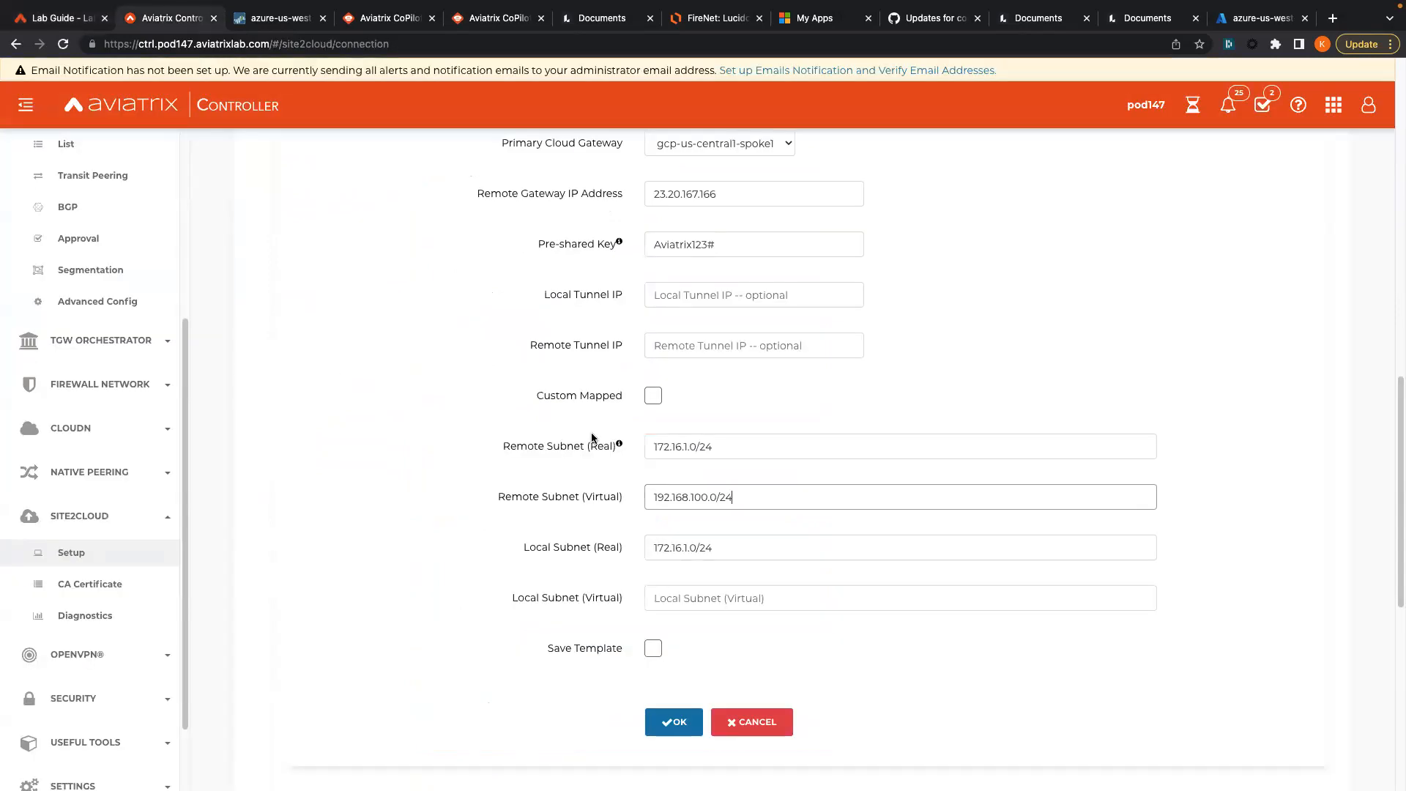
pyautogui.click(682, 602)
pyautogui.hotkey('ctrl', 'v')
pyautogui.click(695, 598)
pyautogui.press('BackSpace')
# - Finish Local Subnet (Virtual) as 192.168.200.0/24 and scroll back up the form
pyautogui.write('2')
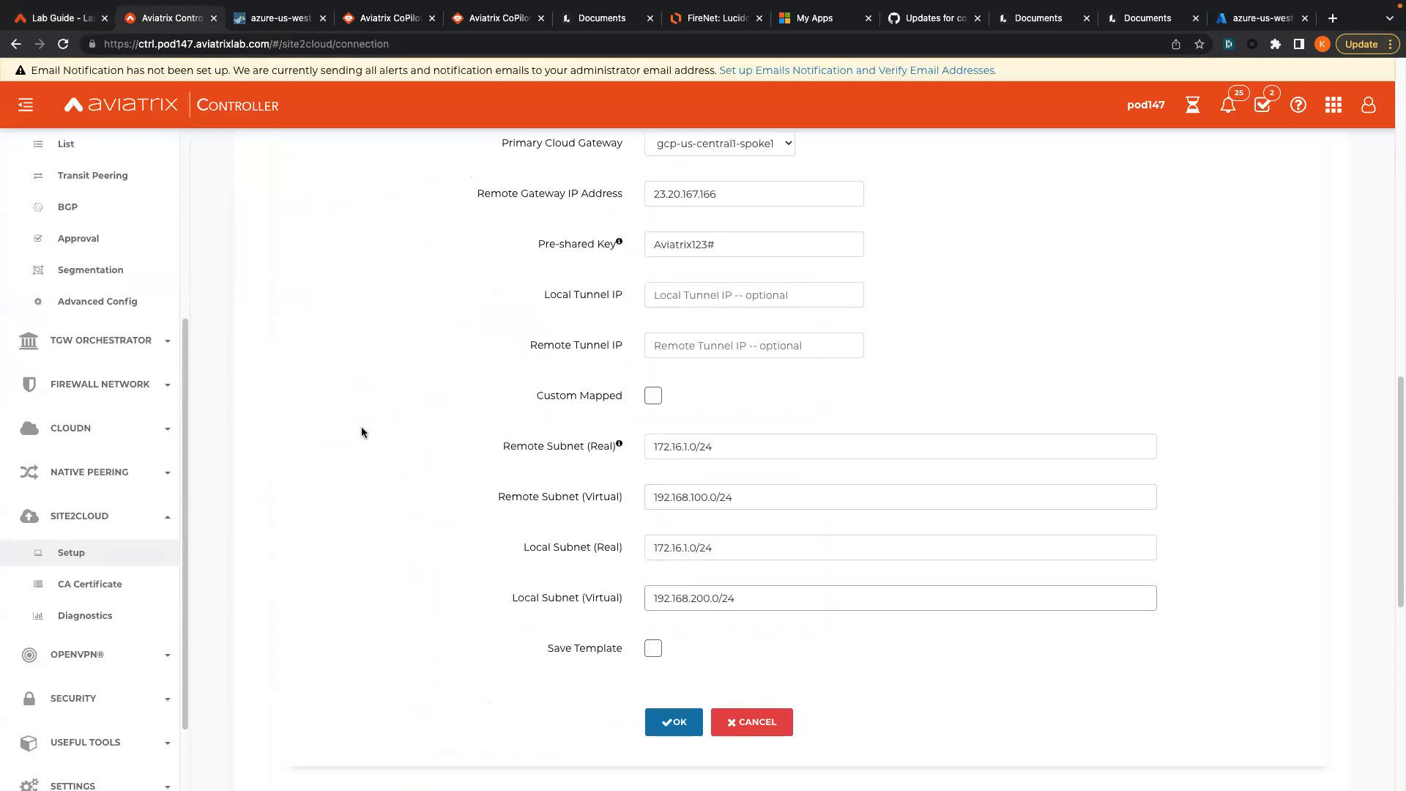
pyautogui.scroll(1, 362, 432)
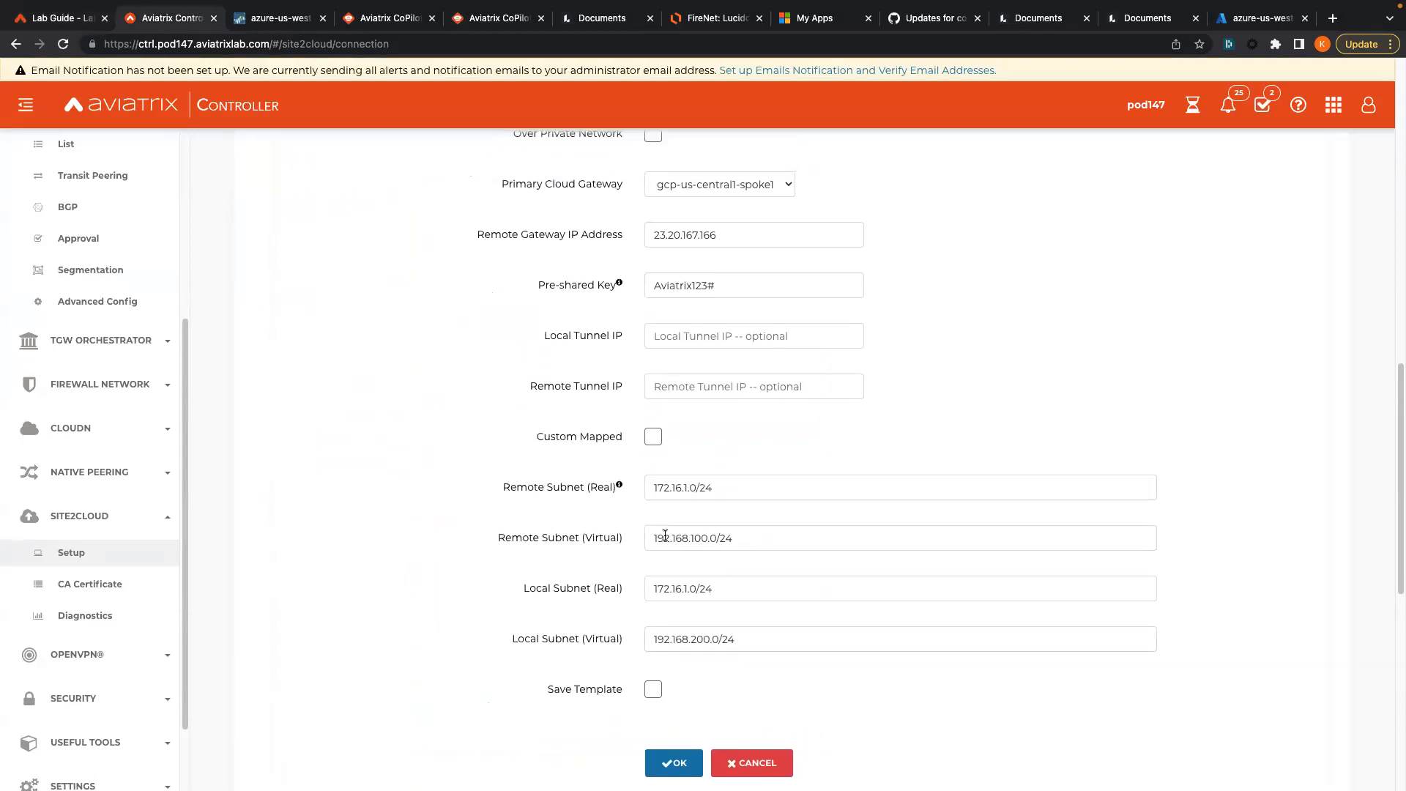
pyautogui.scroll(1, 652, 565)
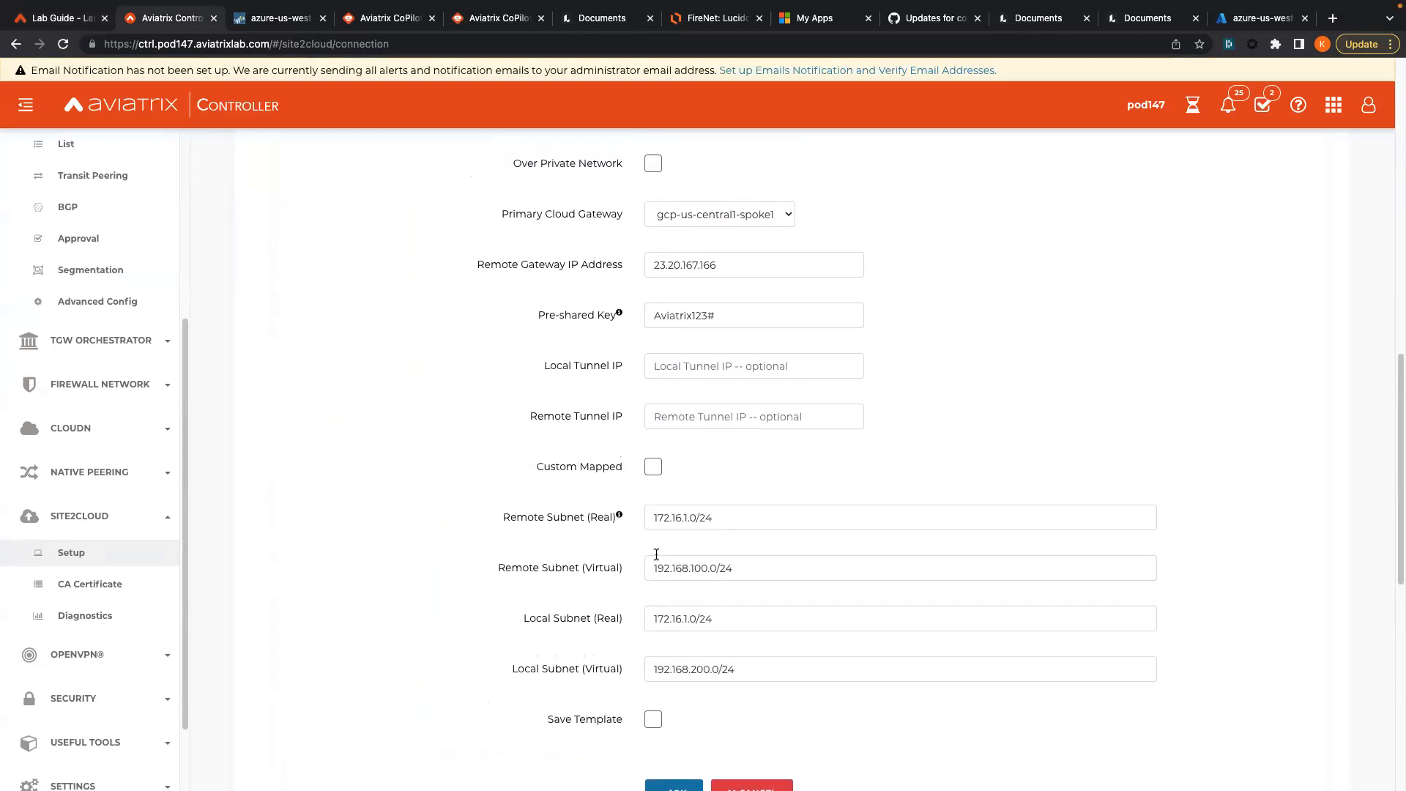
pyautogui.scroll(2, 455, 492)
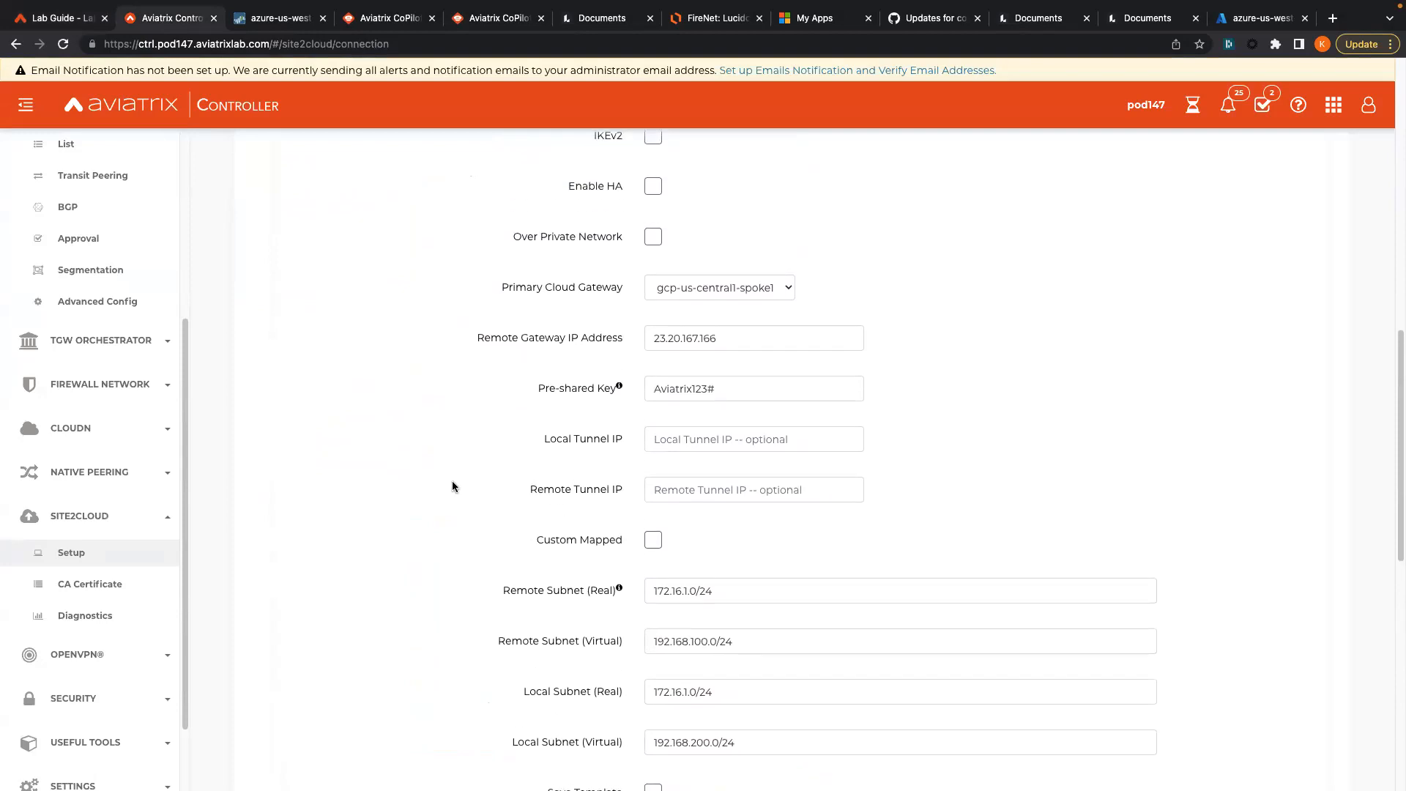
pyautogui.scroll(1, 451, 487)
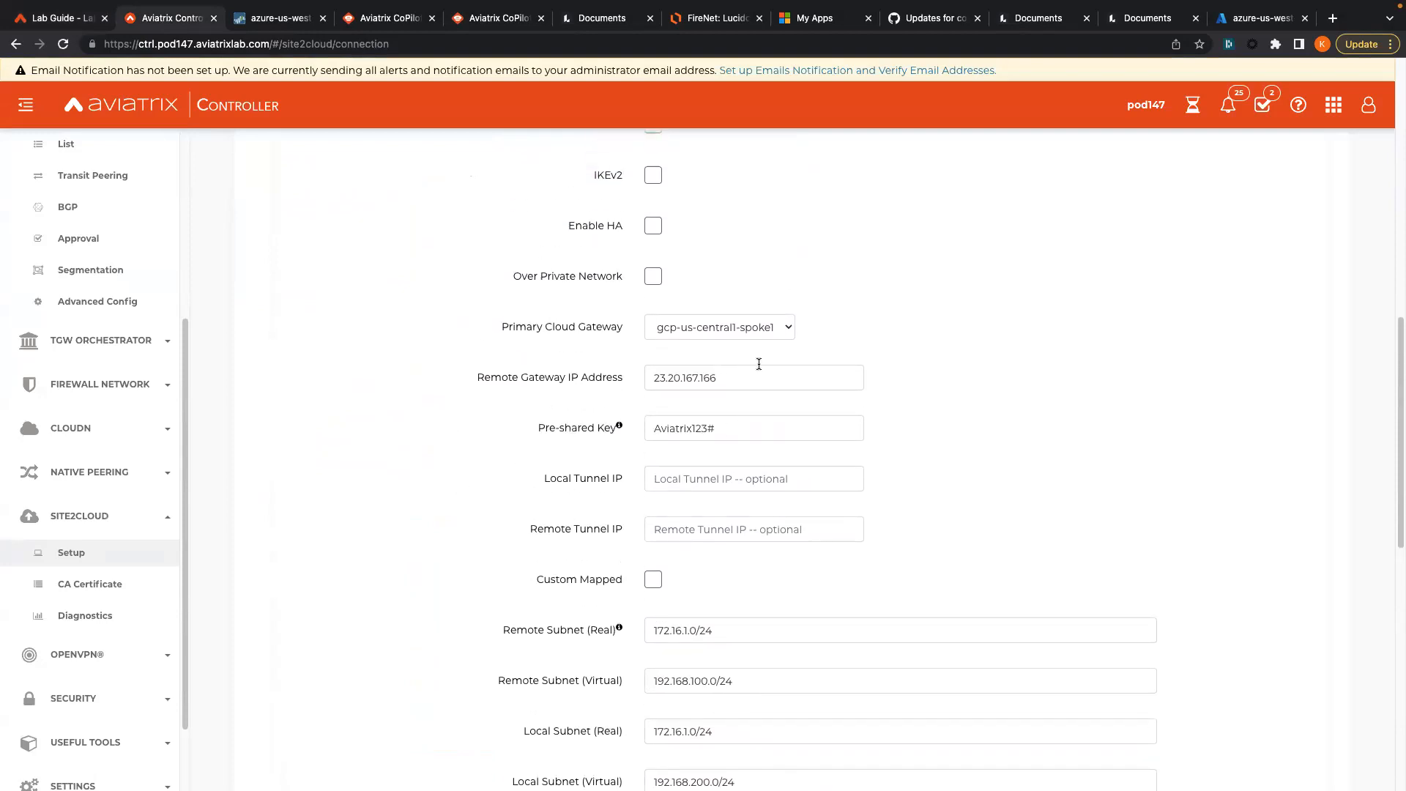
# - Review the remote gateway IP and other filled fields against the lab guide
pyautogui.moveTo(735, 386); pyautogui.dragTo(569, 378)
pyautogui.click(394, 433)
pyautogui.scroll(5, 699, 341)
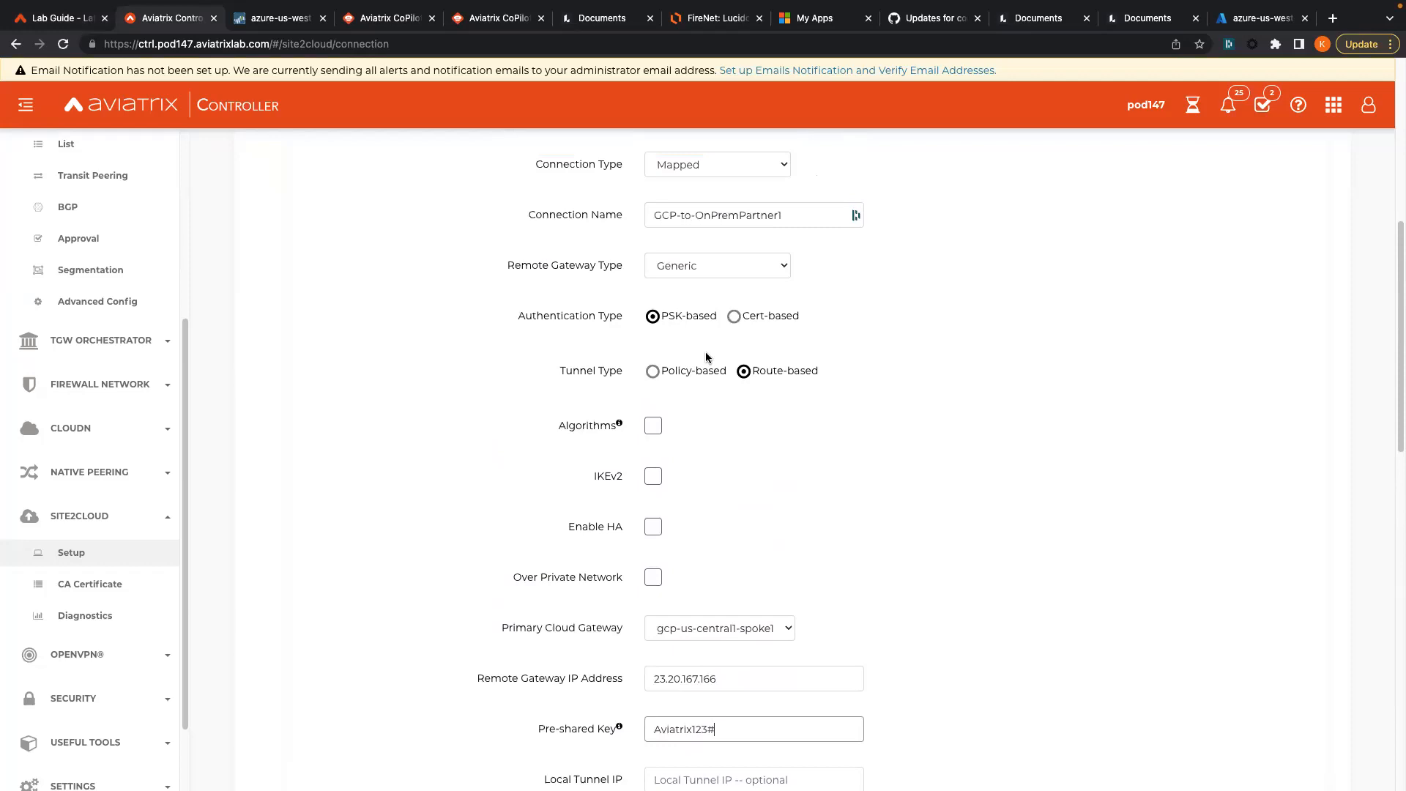
pyautogui.scroll(1, 715, 339)
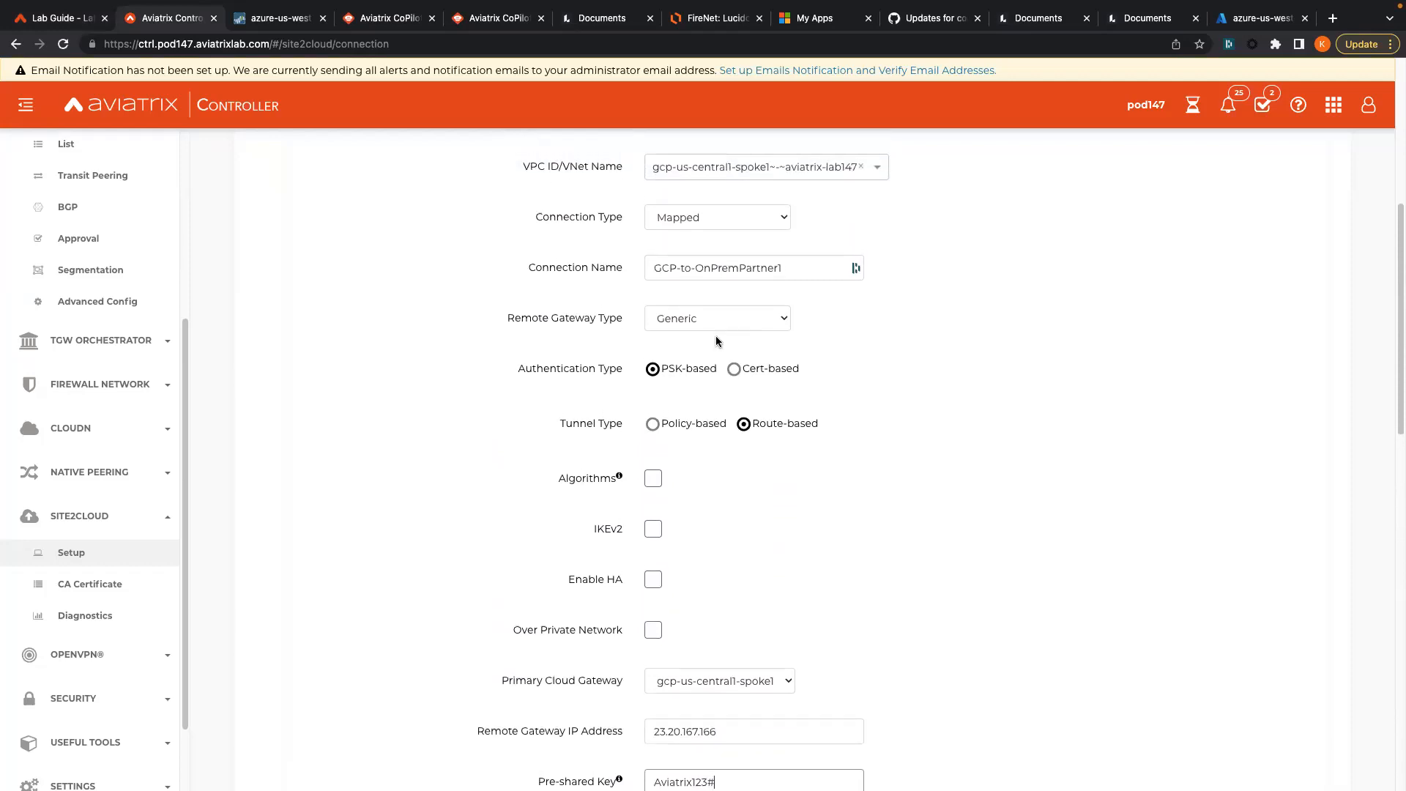
pyautogui.scroll(1, 715, 340)
pyautogui.scroll(3, 525, 388)
pyautogui.scroll(-15, 525, 424)
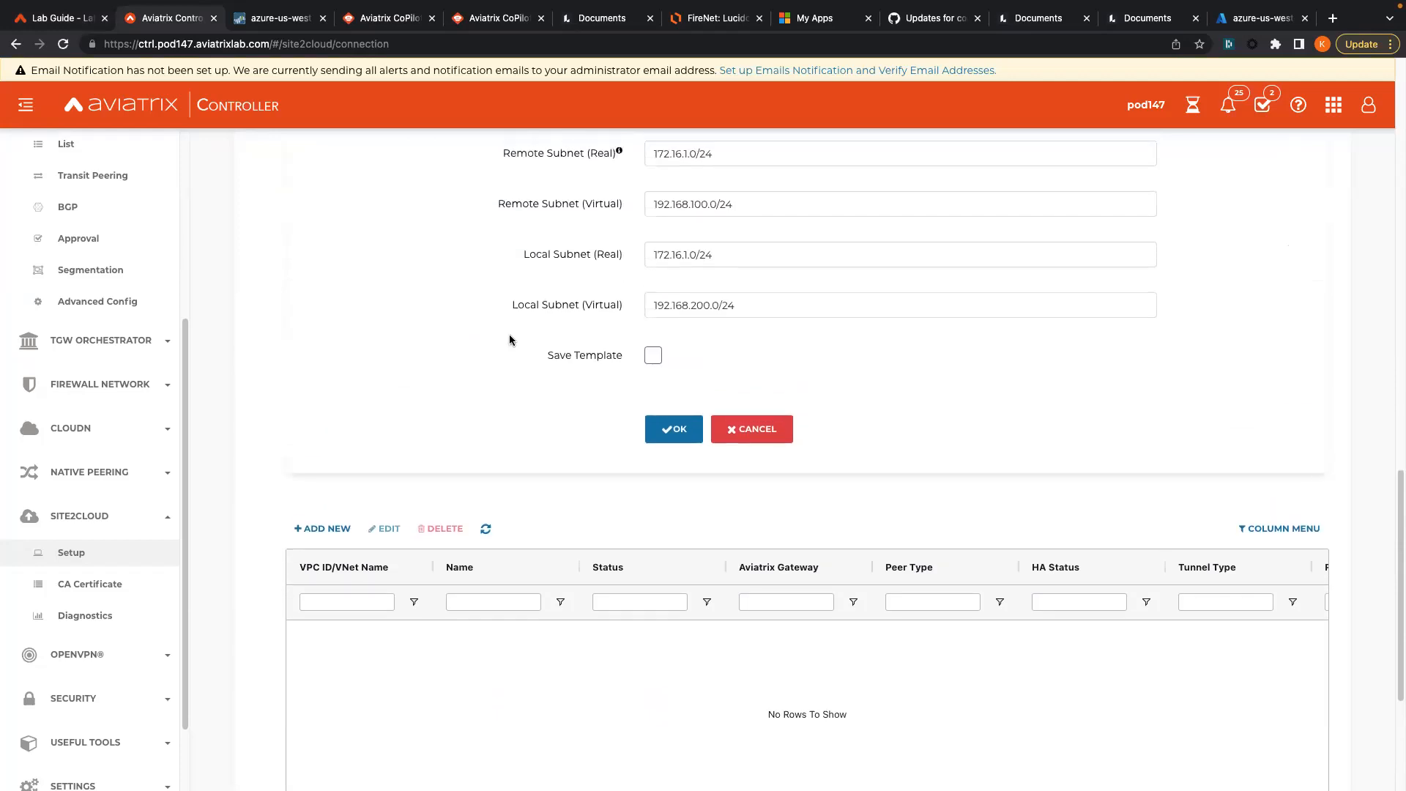
pyautogui.click(52, 18)
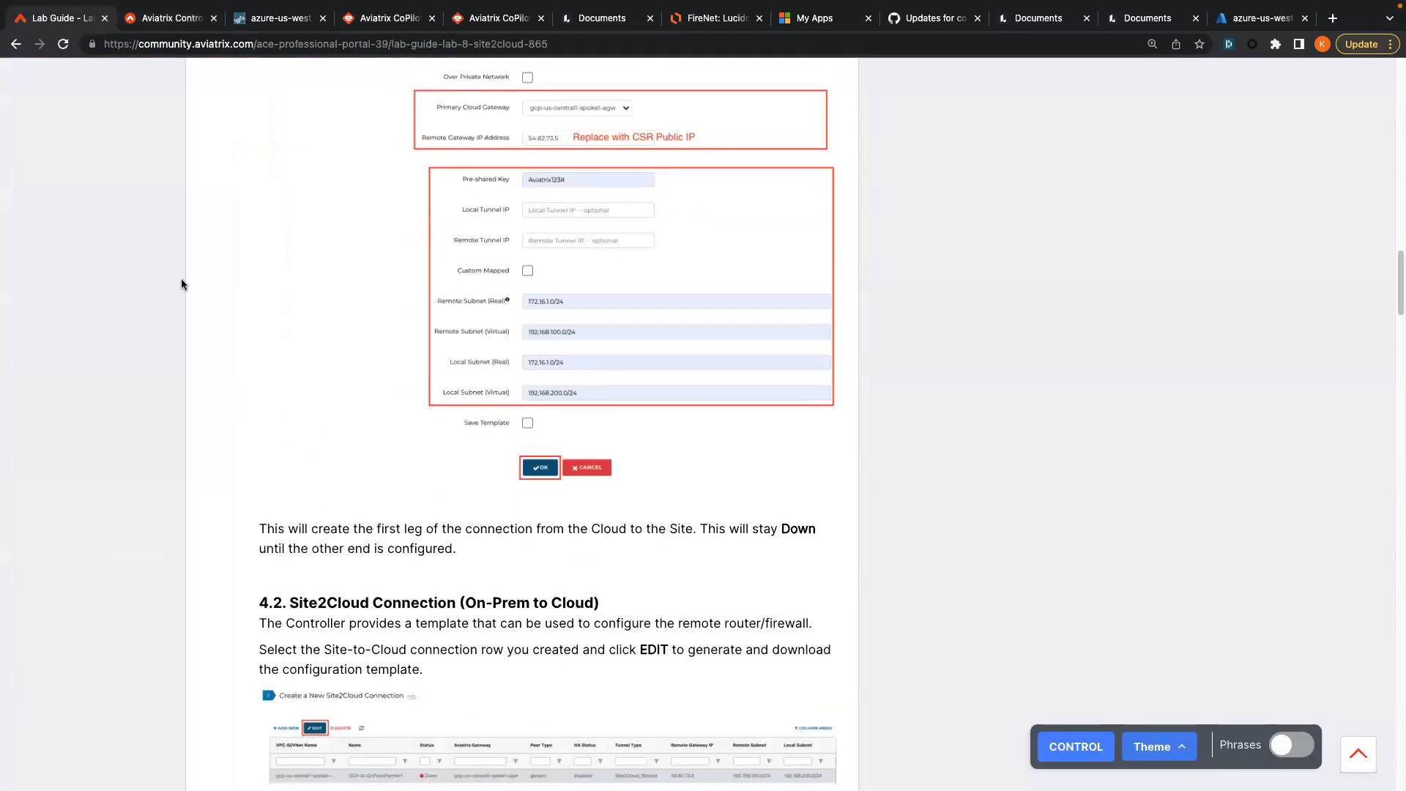
pyautogui.scroll(-3, 204, 124)
pyautogui.click(183, 22)
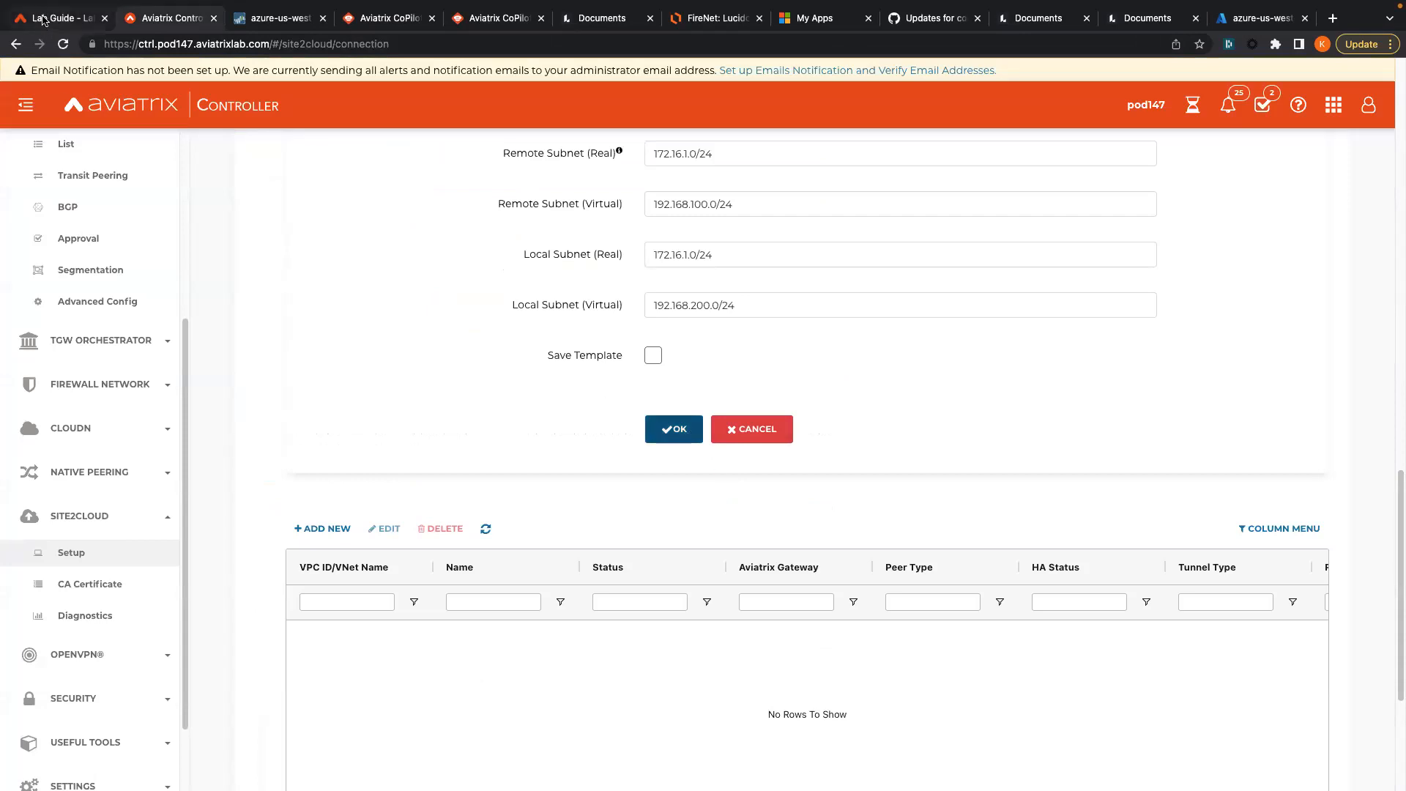
pyautogui.scroll(8, 473, 316)
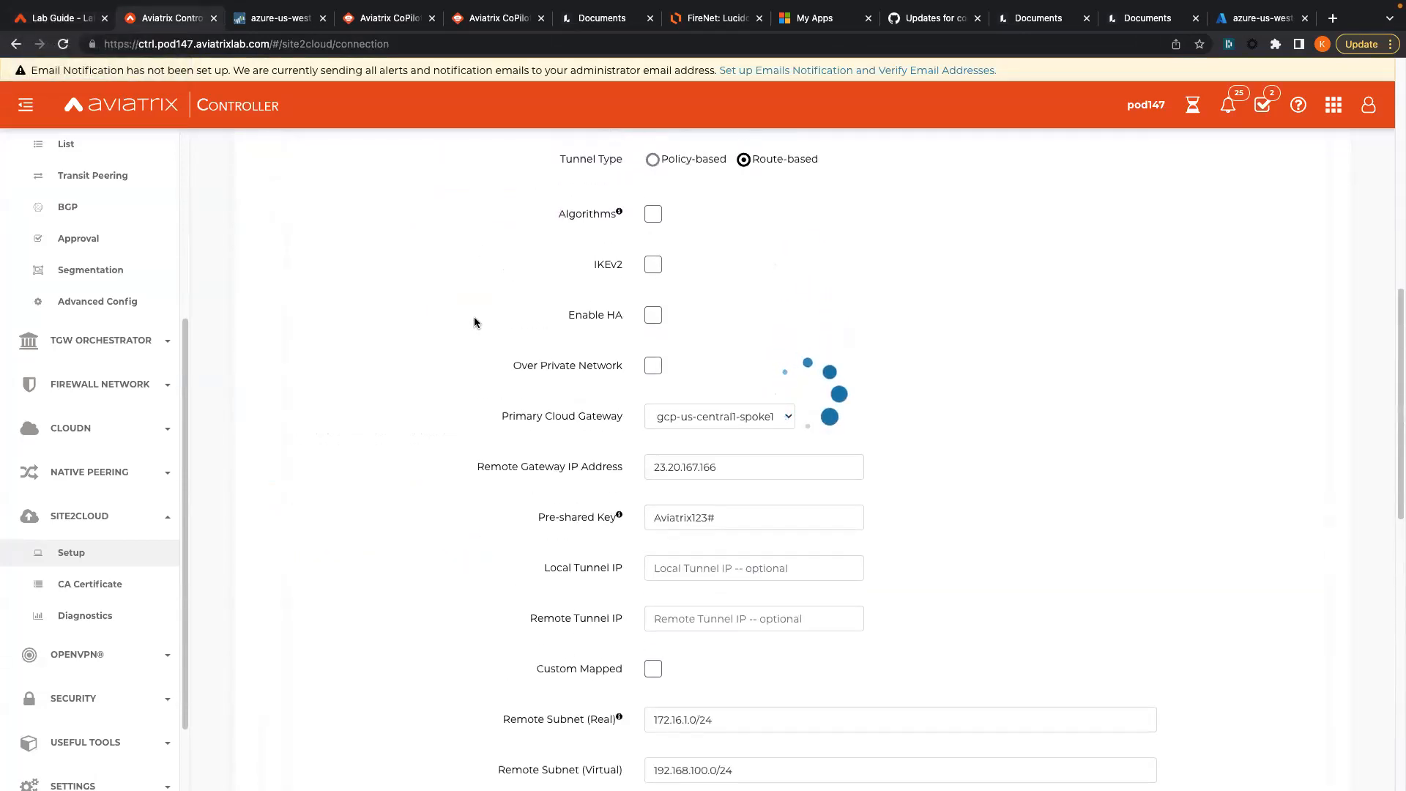
pyautogui.scroll(3, 473, 317)
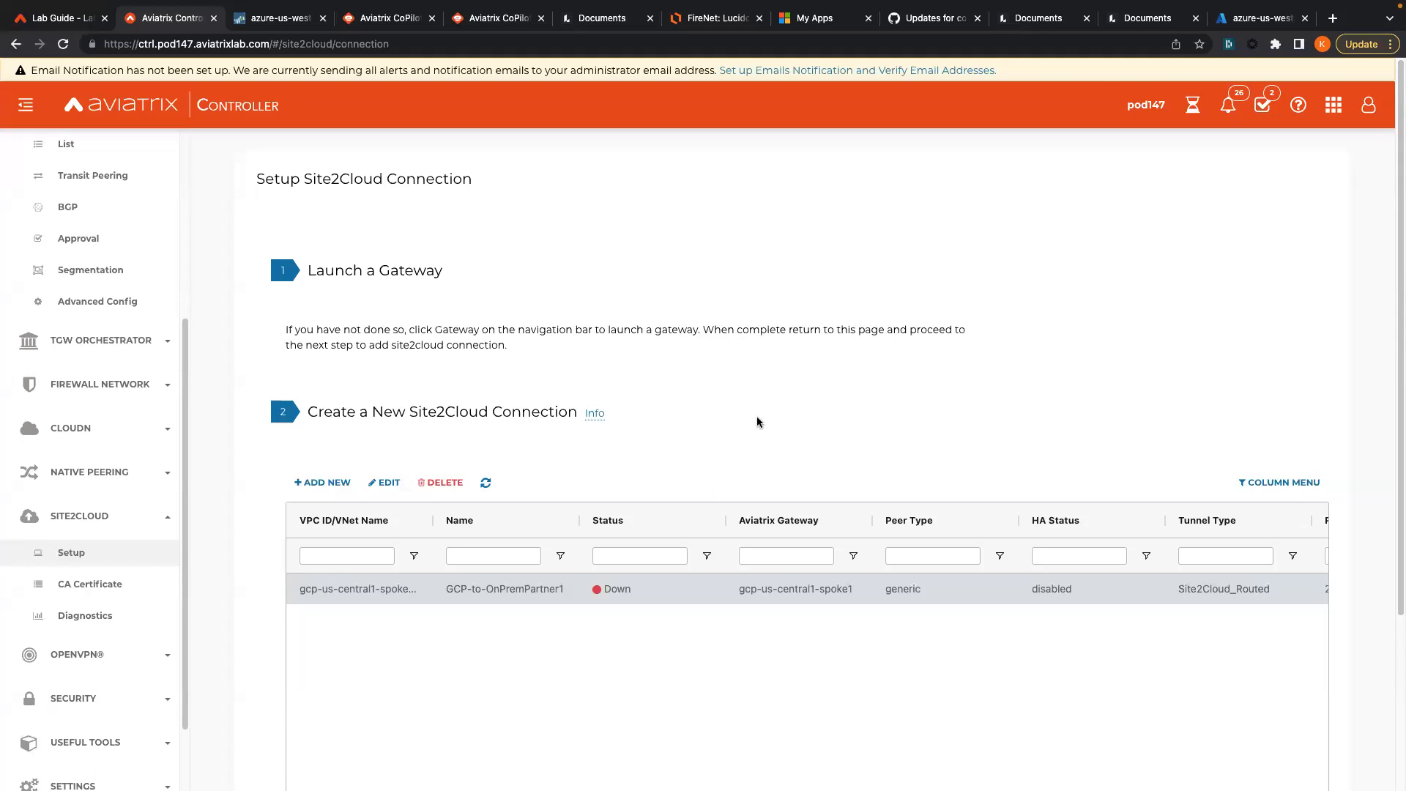
pyautogui.scroll(-1, 422, 596)
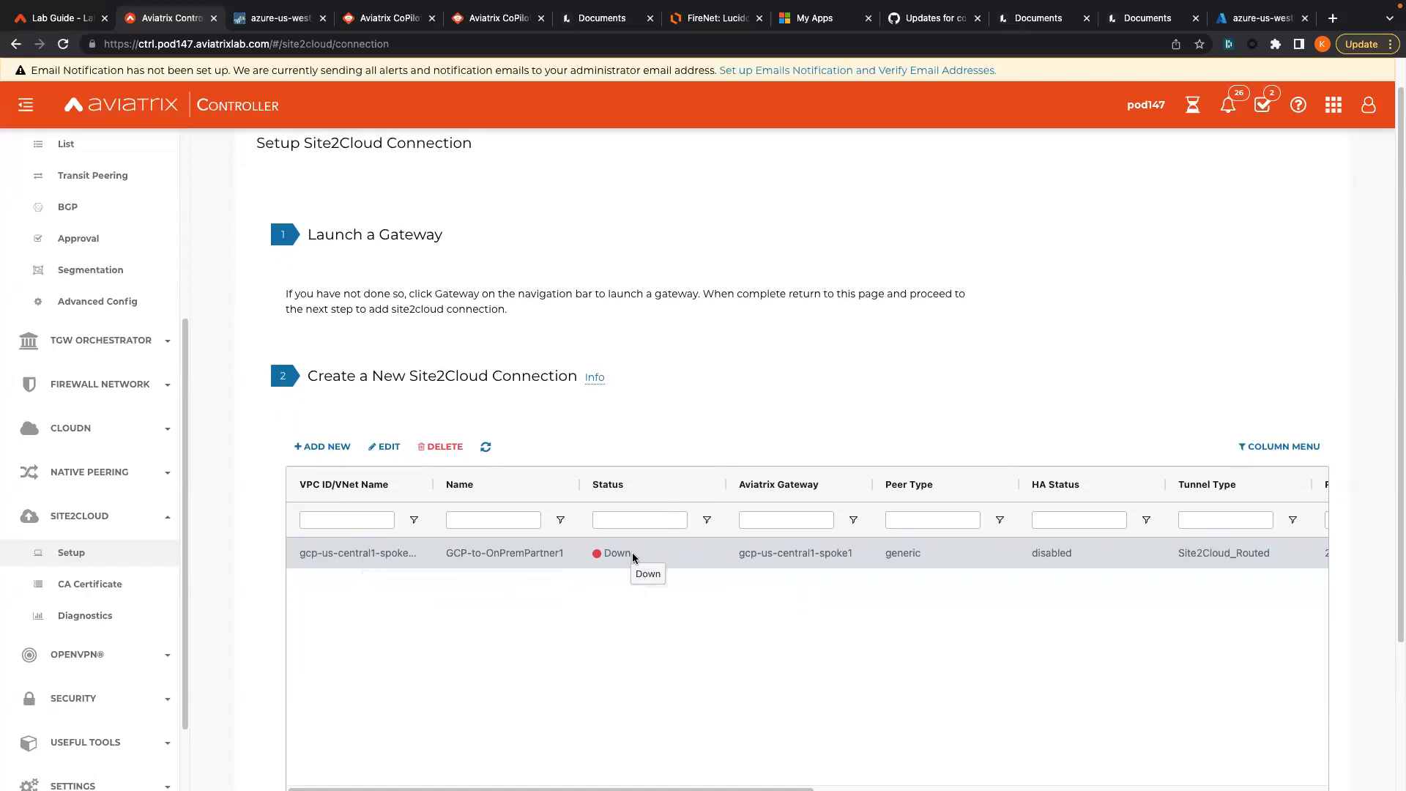
pyautogui.moveTo(632, 554); pyautogui.dragTo(594, 560)
pyautogui.click(639, 669)
pyautogui.moveTo(49, 28)
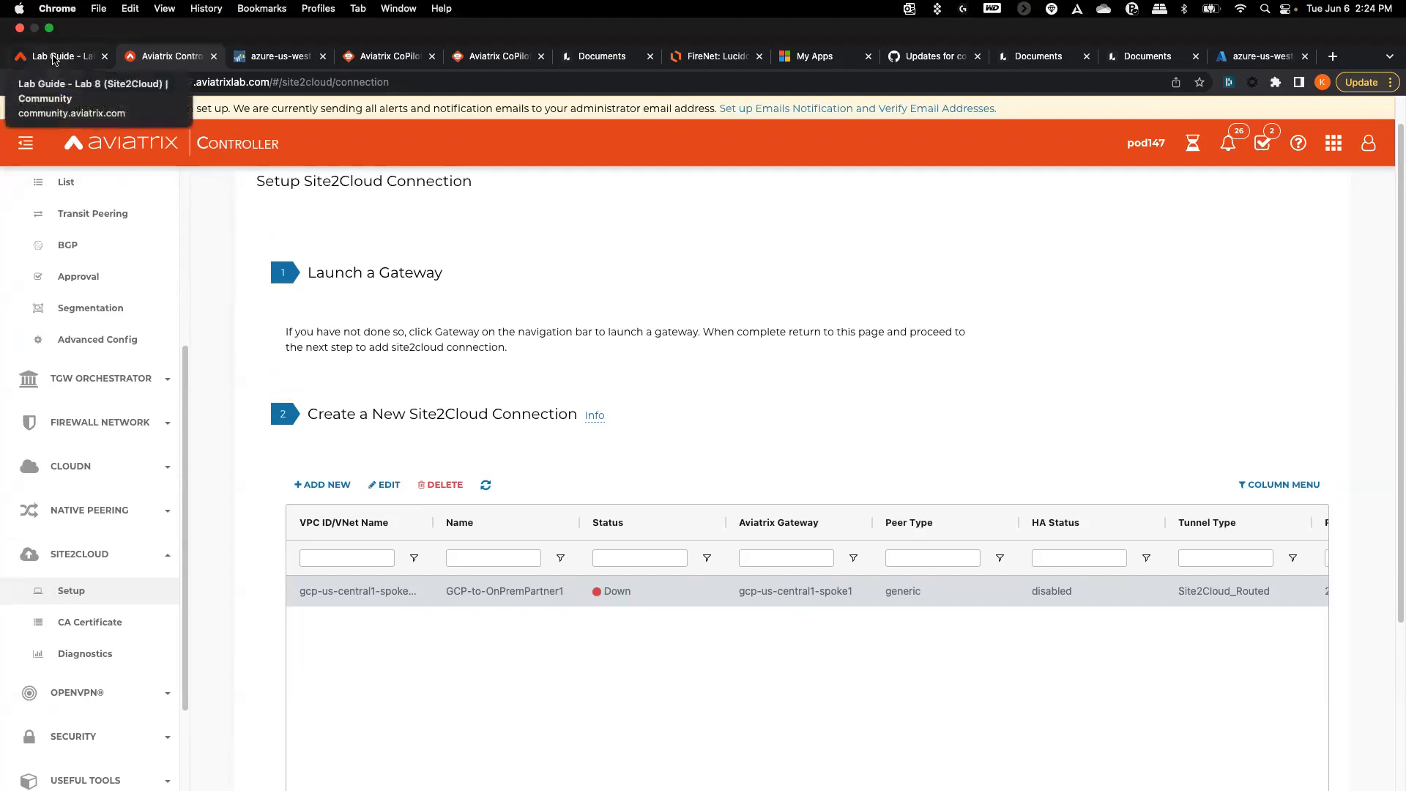
pyautogui.click(53, 57)
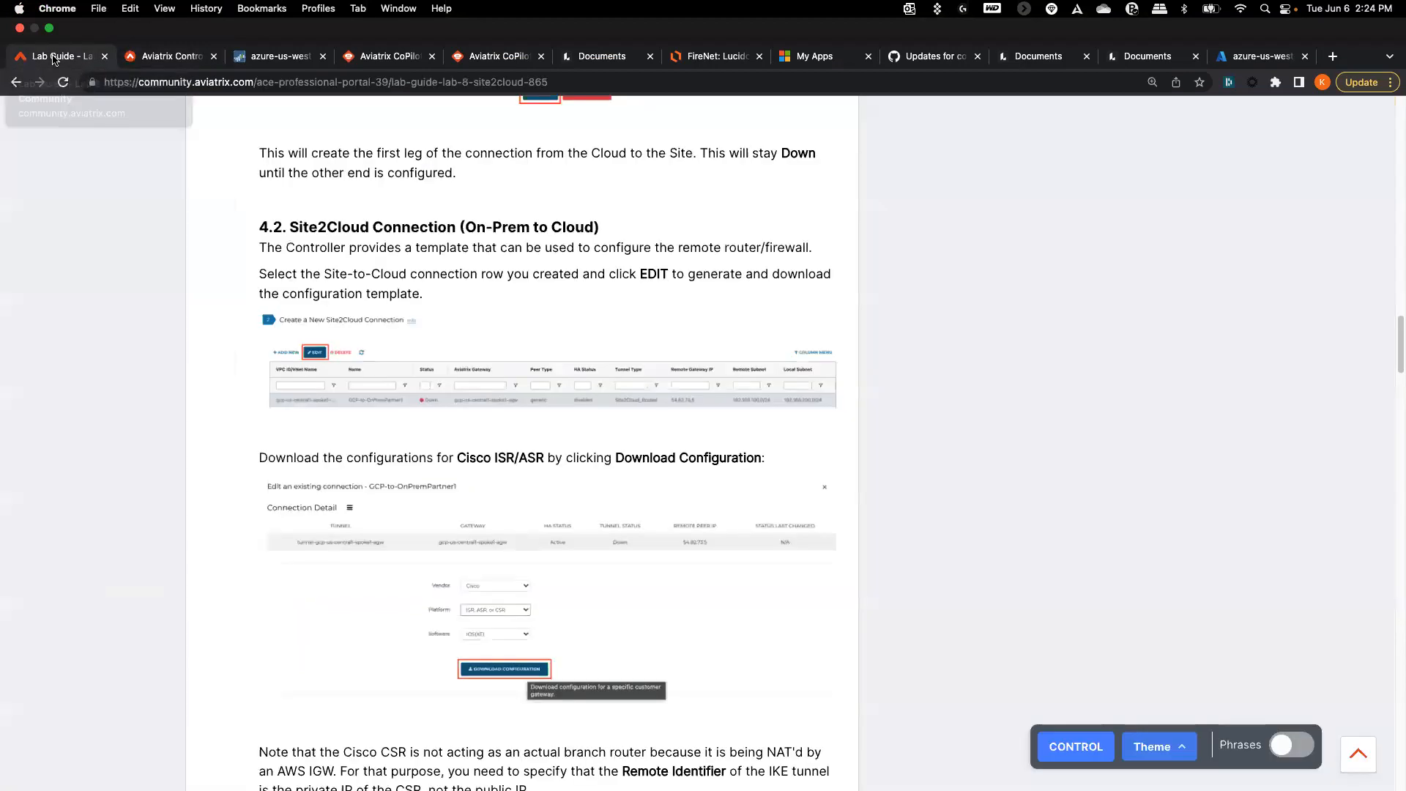
pyautogui.scroll(-5, 142, 381)
pyautogui.scroll(6, 138, 445)
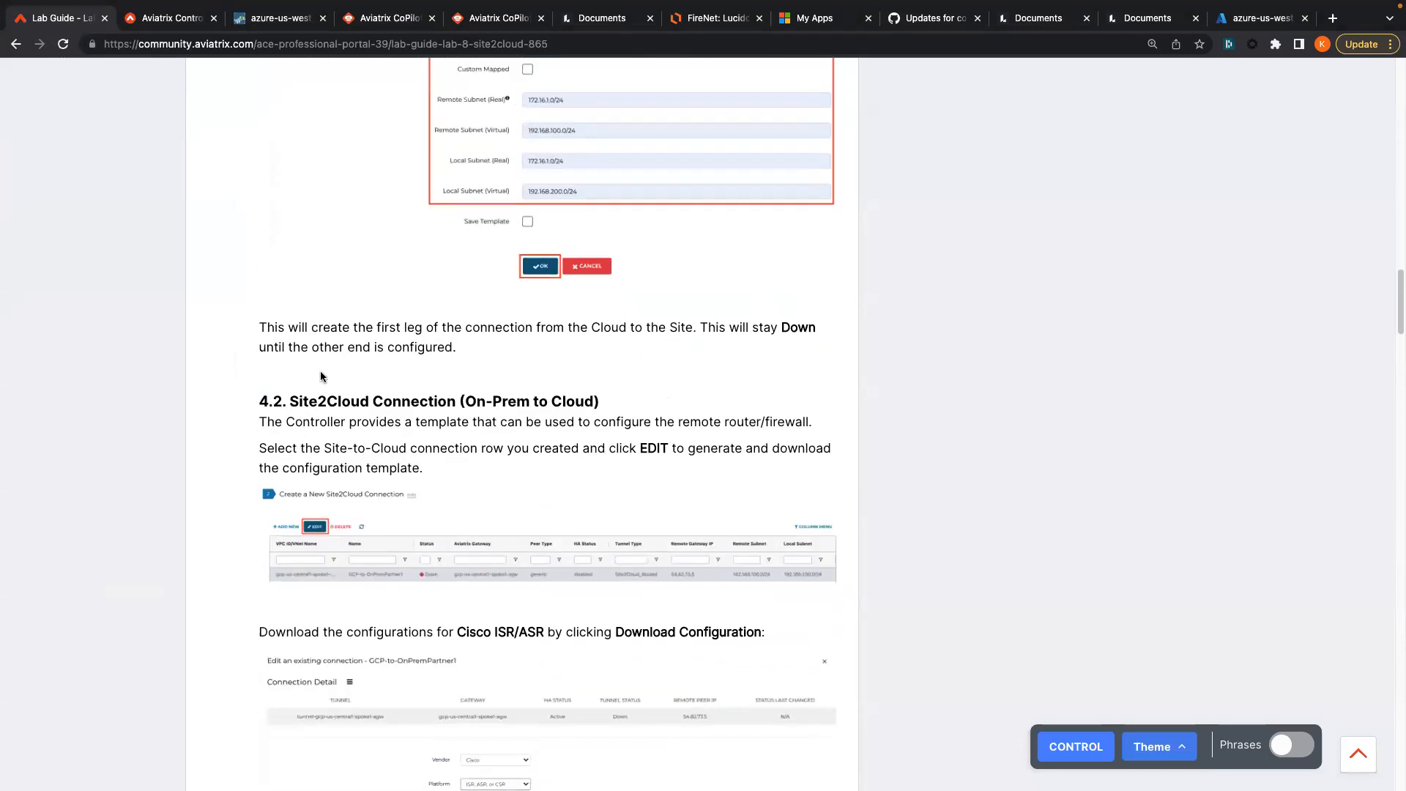
pyautogui.tripleClick(329, 329)
pyautogui.click(718, 313)
pyautogui.moveTo(700, 327); pyautogui.dragTo(599, 392)
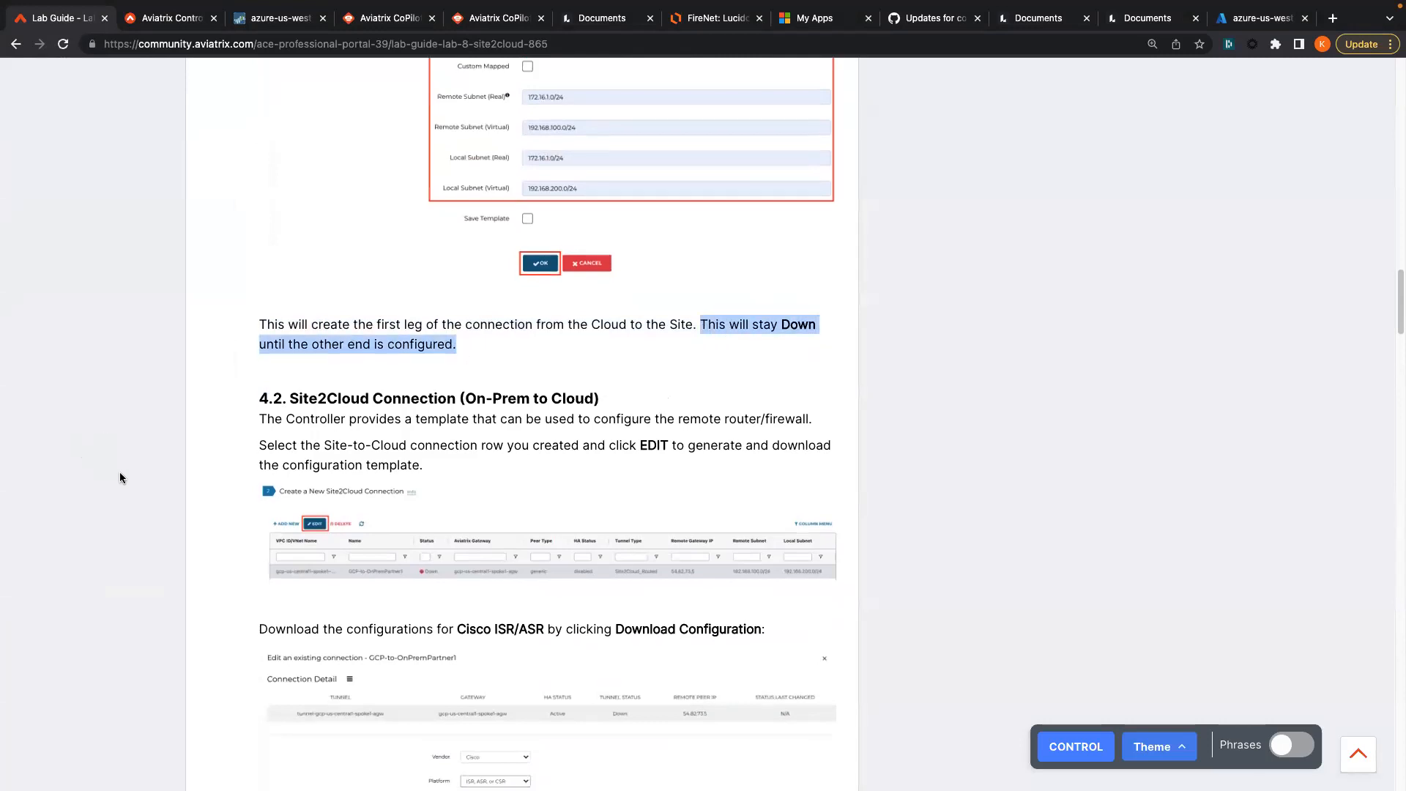
pyautogui.scroll(-3, 120, 471)
pyautogui.scroll(-1, 120, 478)
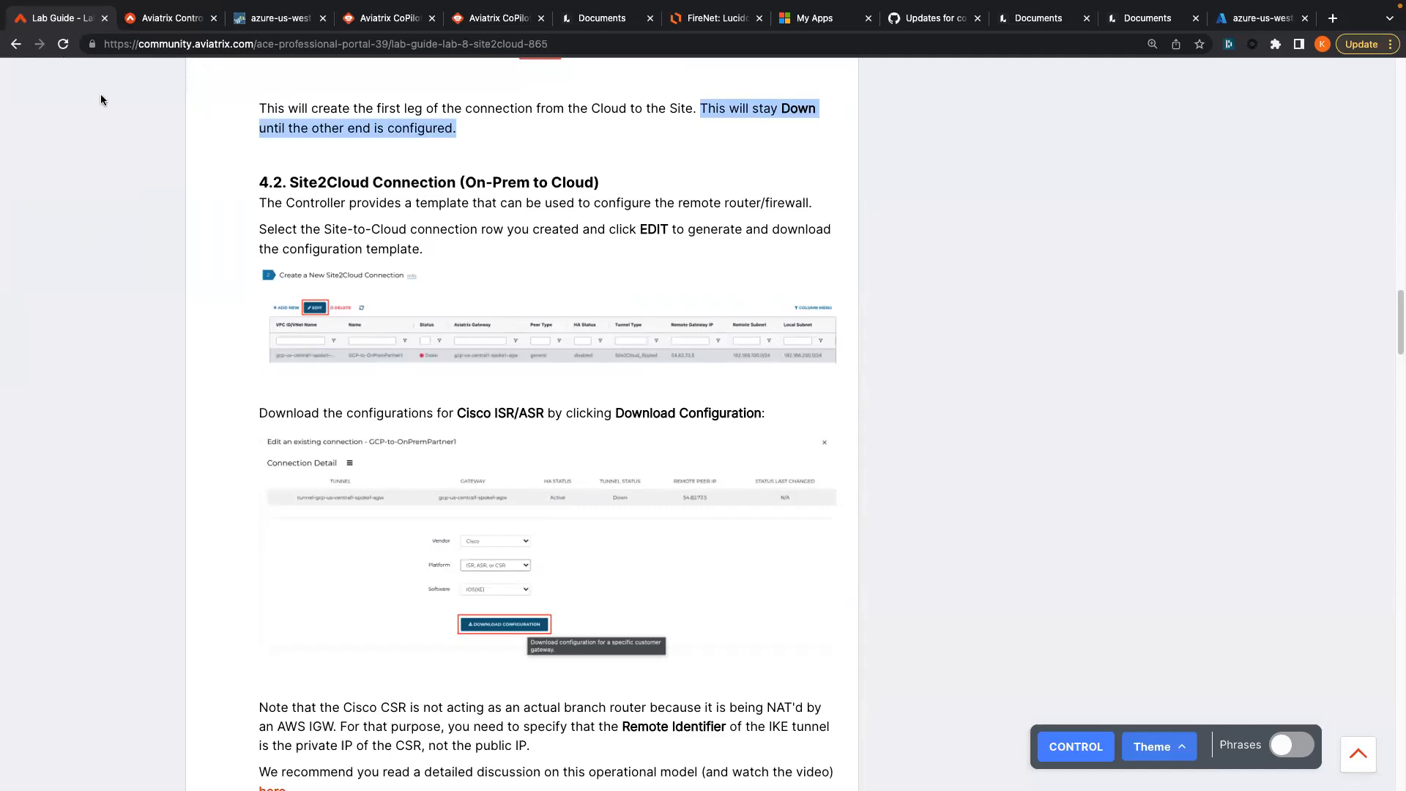
pyautogui.click(157, 22)
pyautogui.scroll(-3, 290, 538)
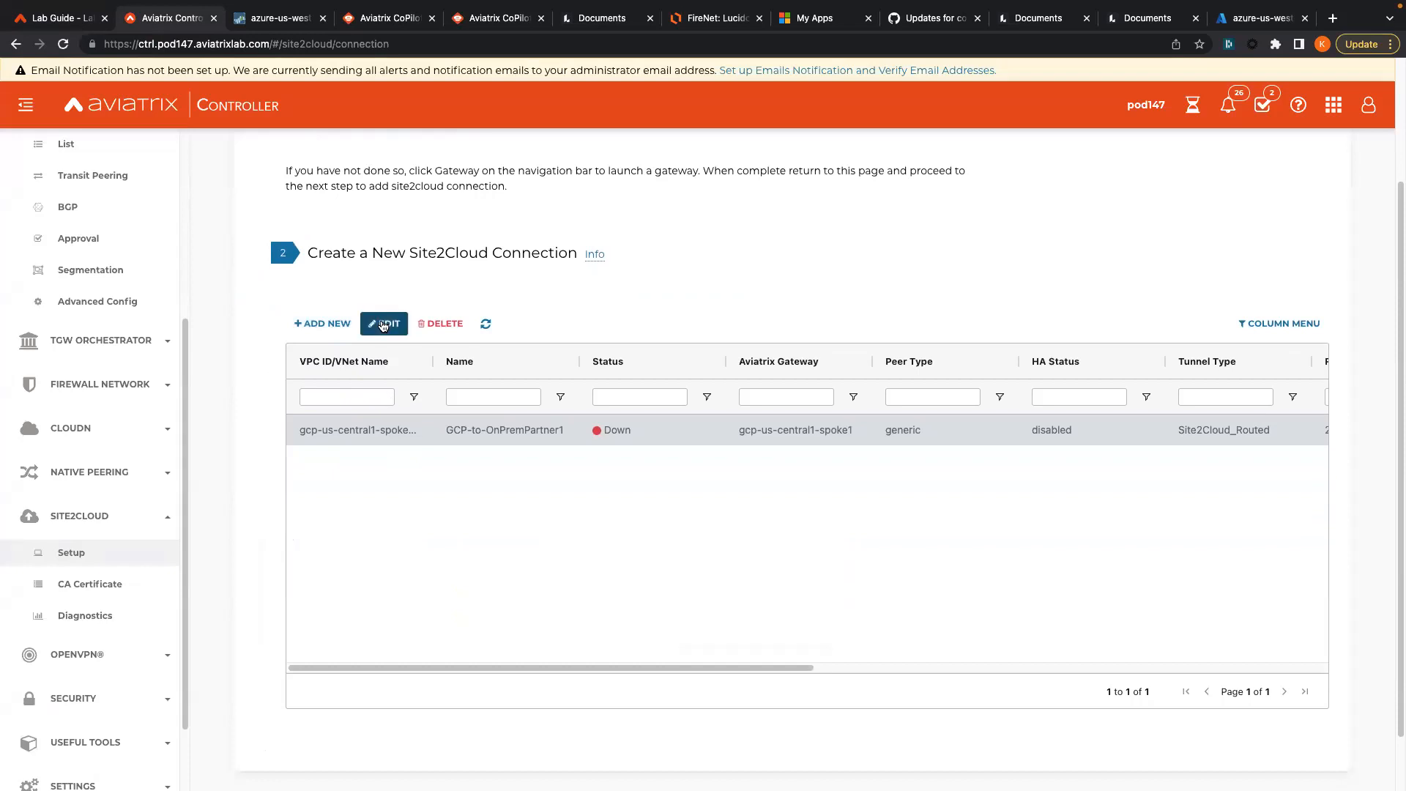
# - Open the GCP-to-OnPremPartner1 connection's edit details
pyautogui.click(382, 325)
pyautogui.click(70, 22)
pyautogui.scroll(-3, 170, 474)
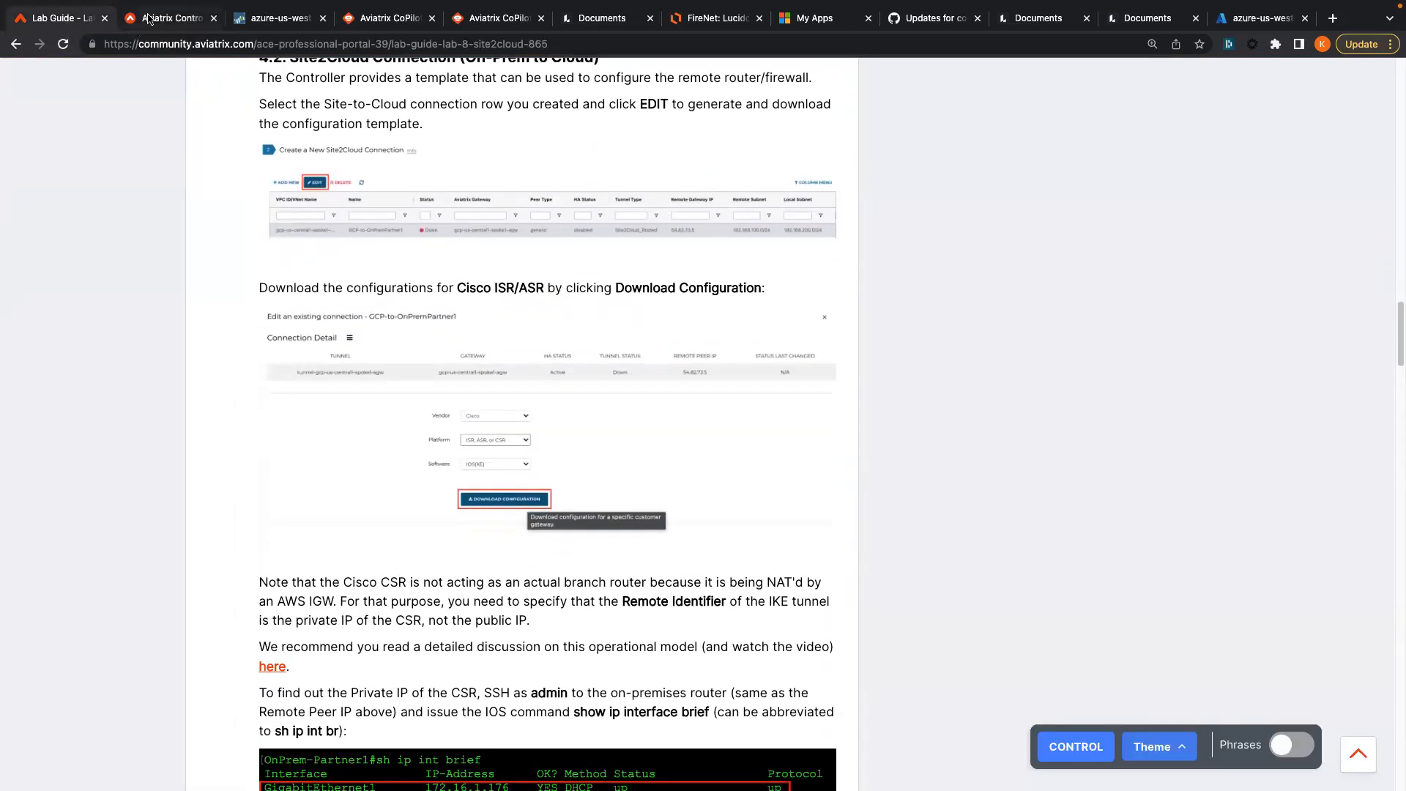
pyautogui.click(146, 18)
pyautogui.scroll(-2, 424, 438)
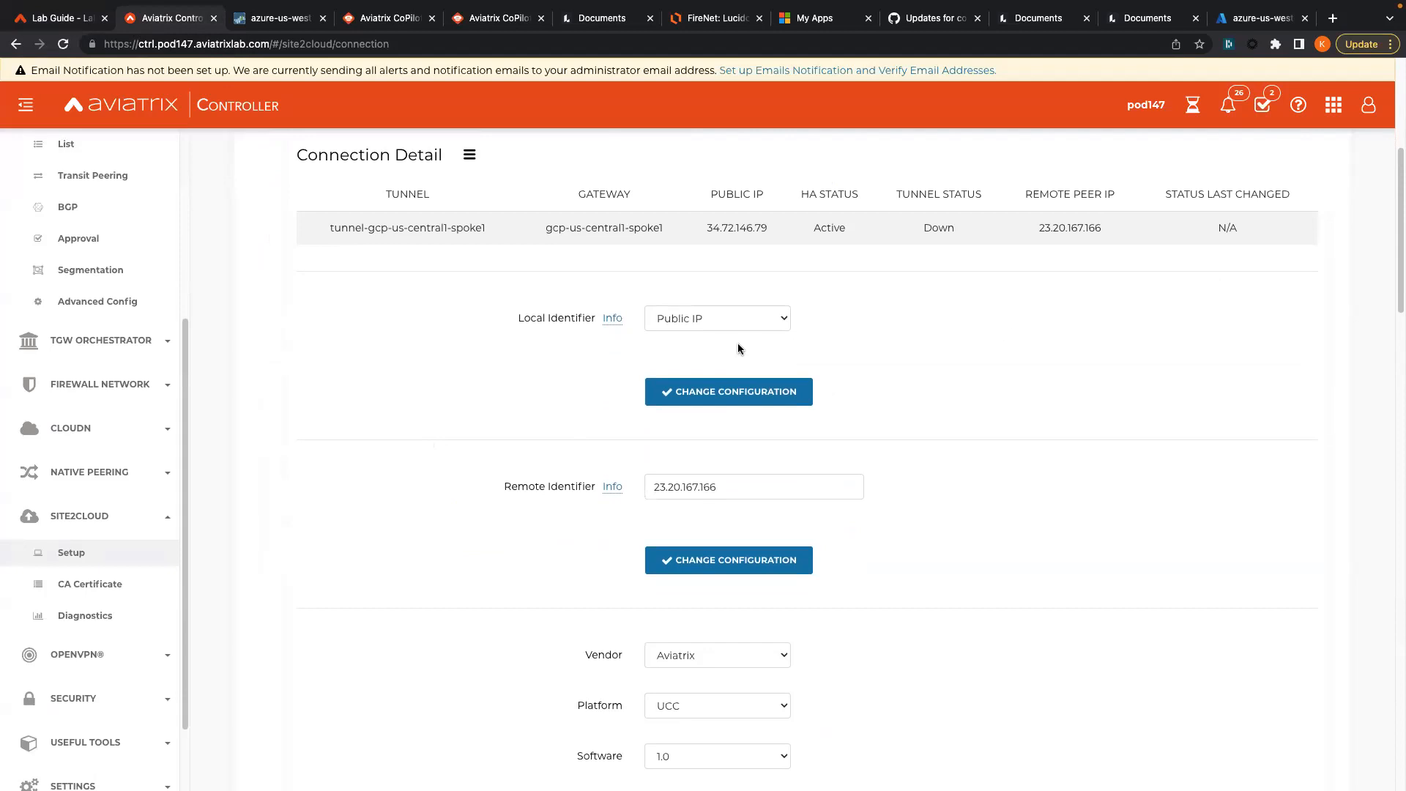
pyautogui.scroll(-4, 449, 423)
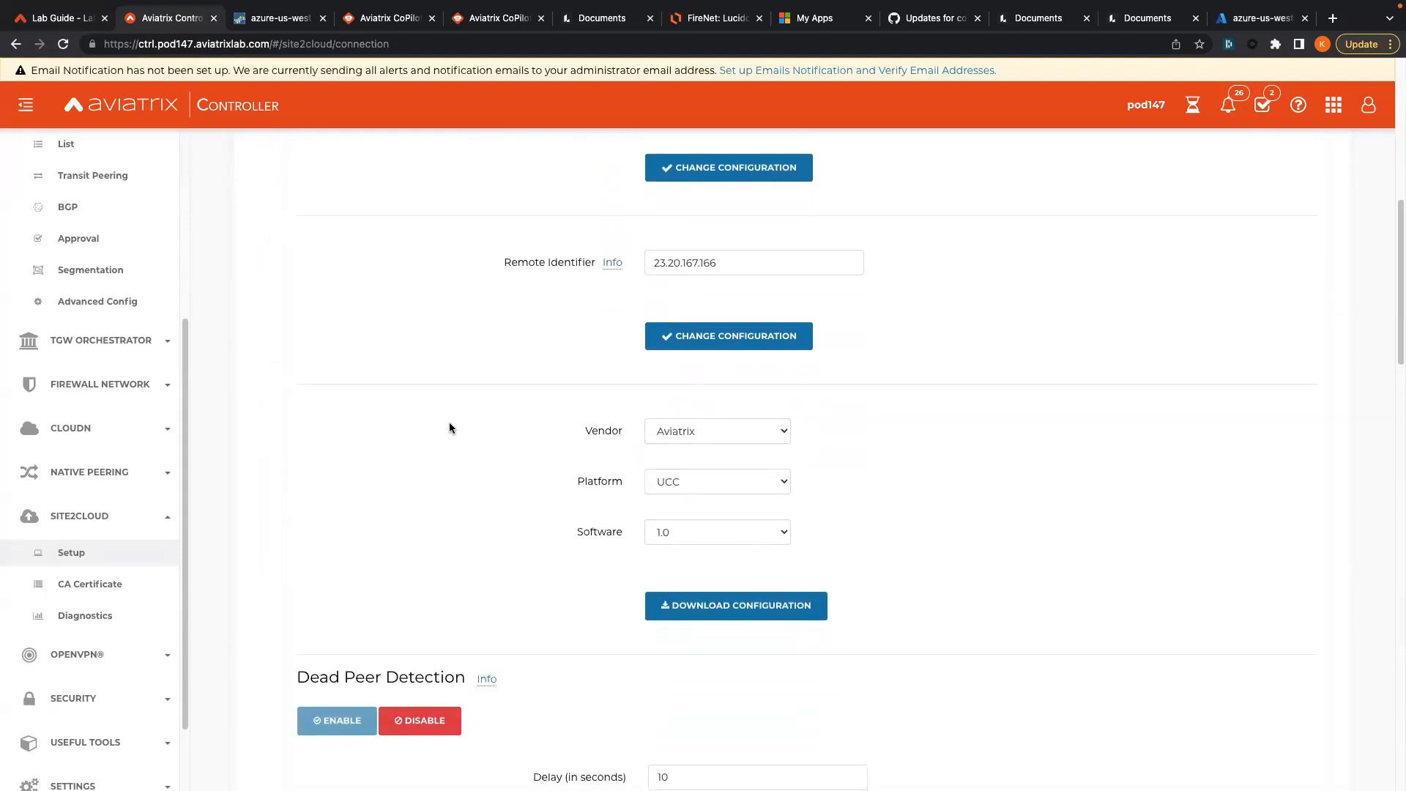
# - Set the vendor to Cisco and the platform to ISR, ASR, or CSR
pyautogui.click(695, 438)
pyautogui.click(692, 451)
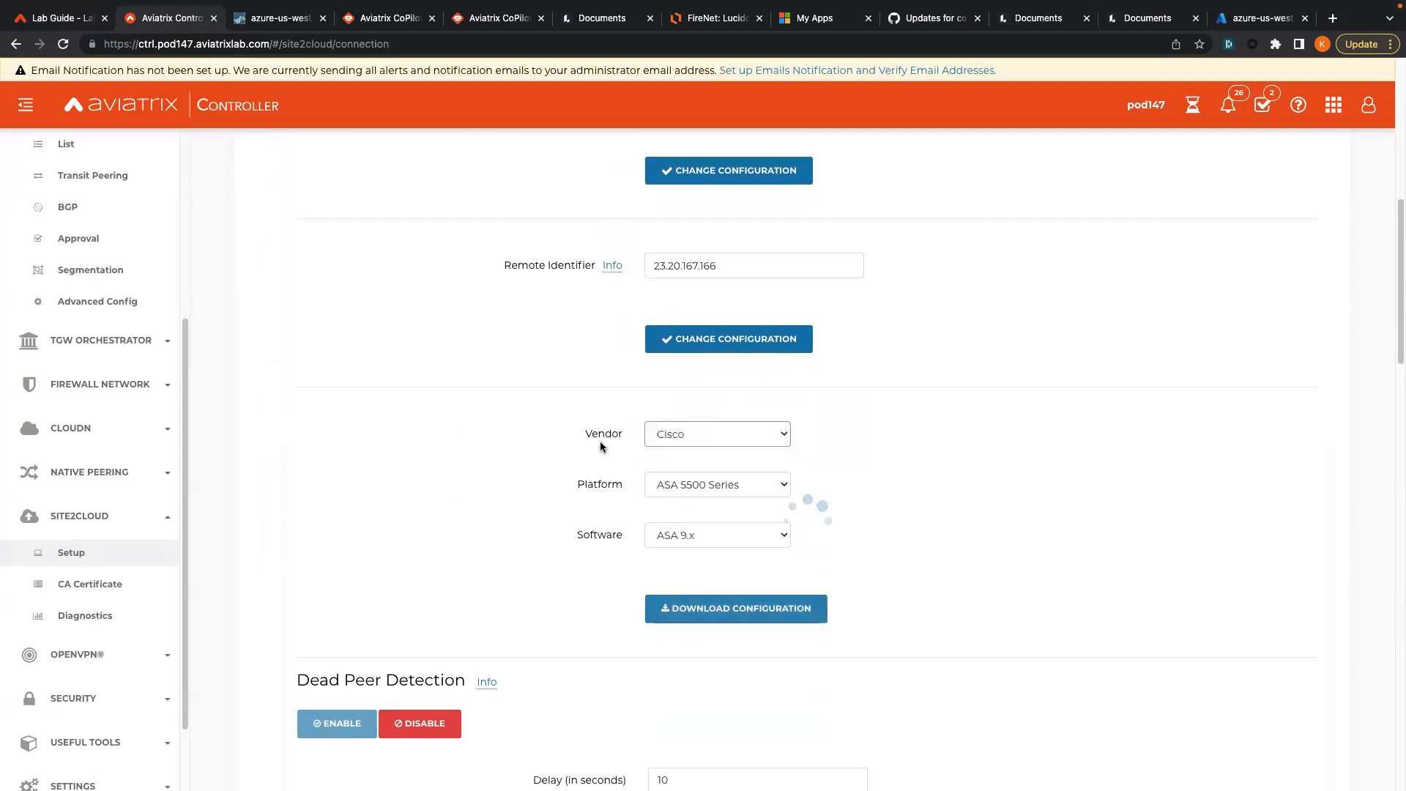
pyautogui.click(681, 482)
pyautogui.click(685, 499)
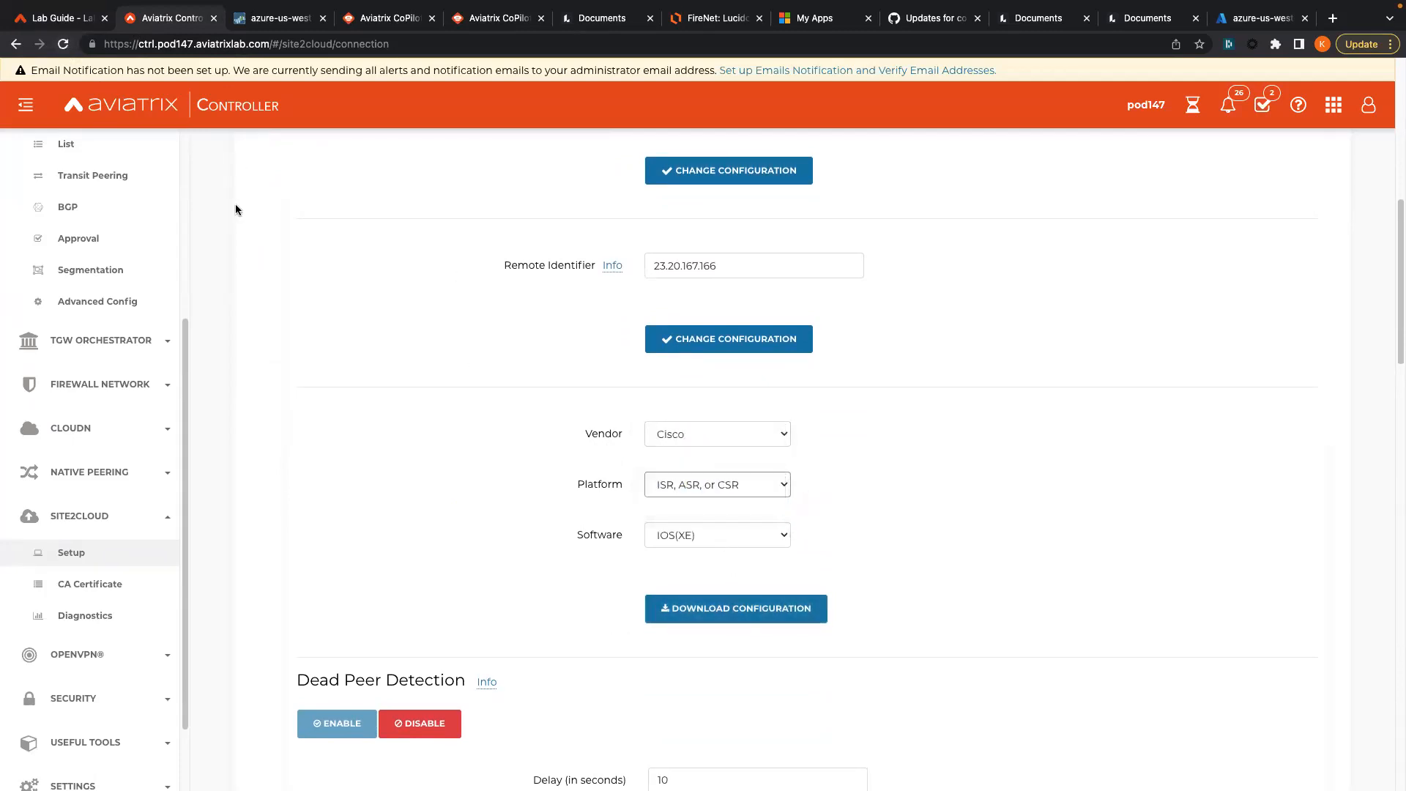
pyautogui.click(48, 22)
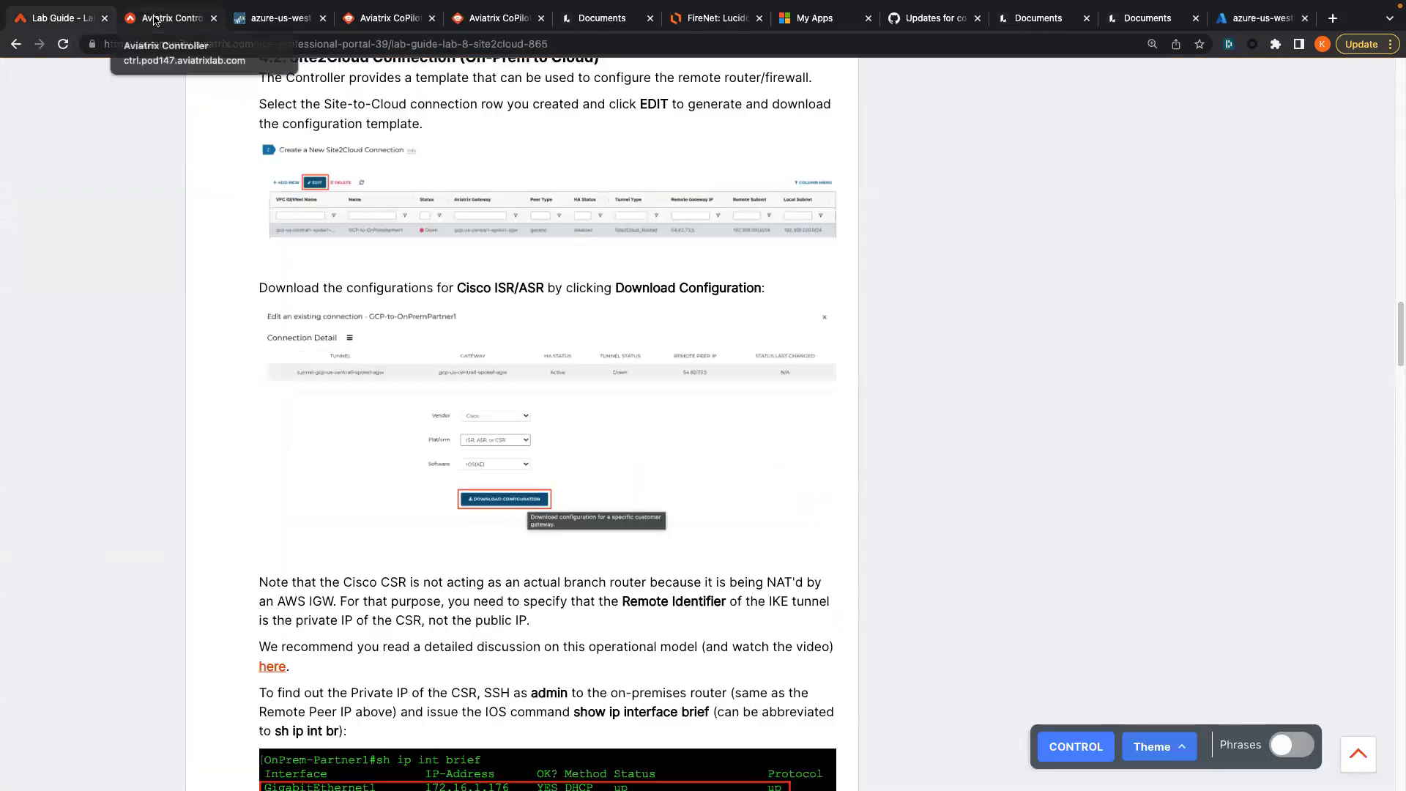
pyautogui.scroll(-5, 134, 353)
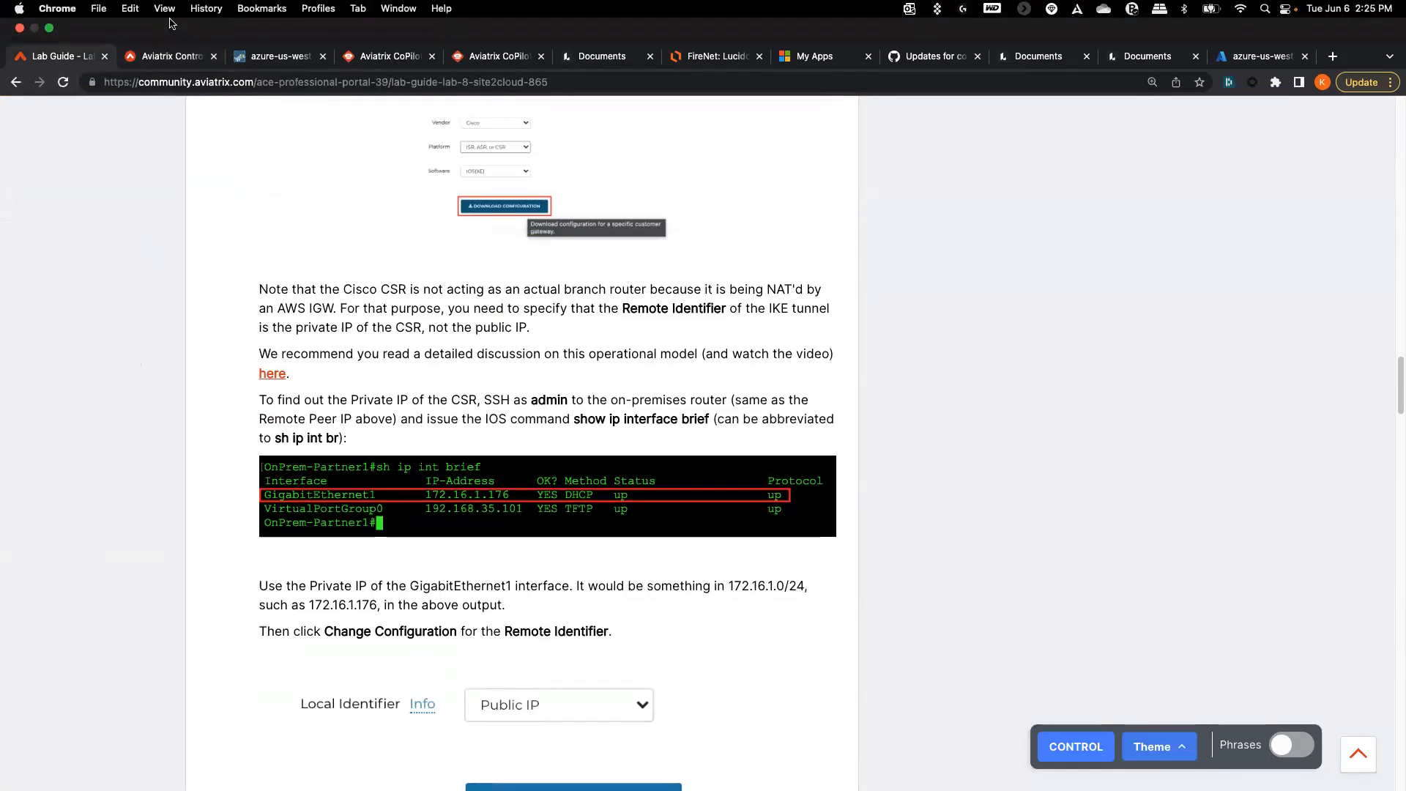
pyautogui.click(173, 56)
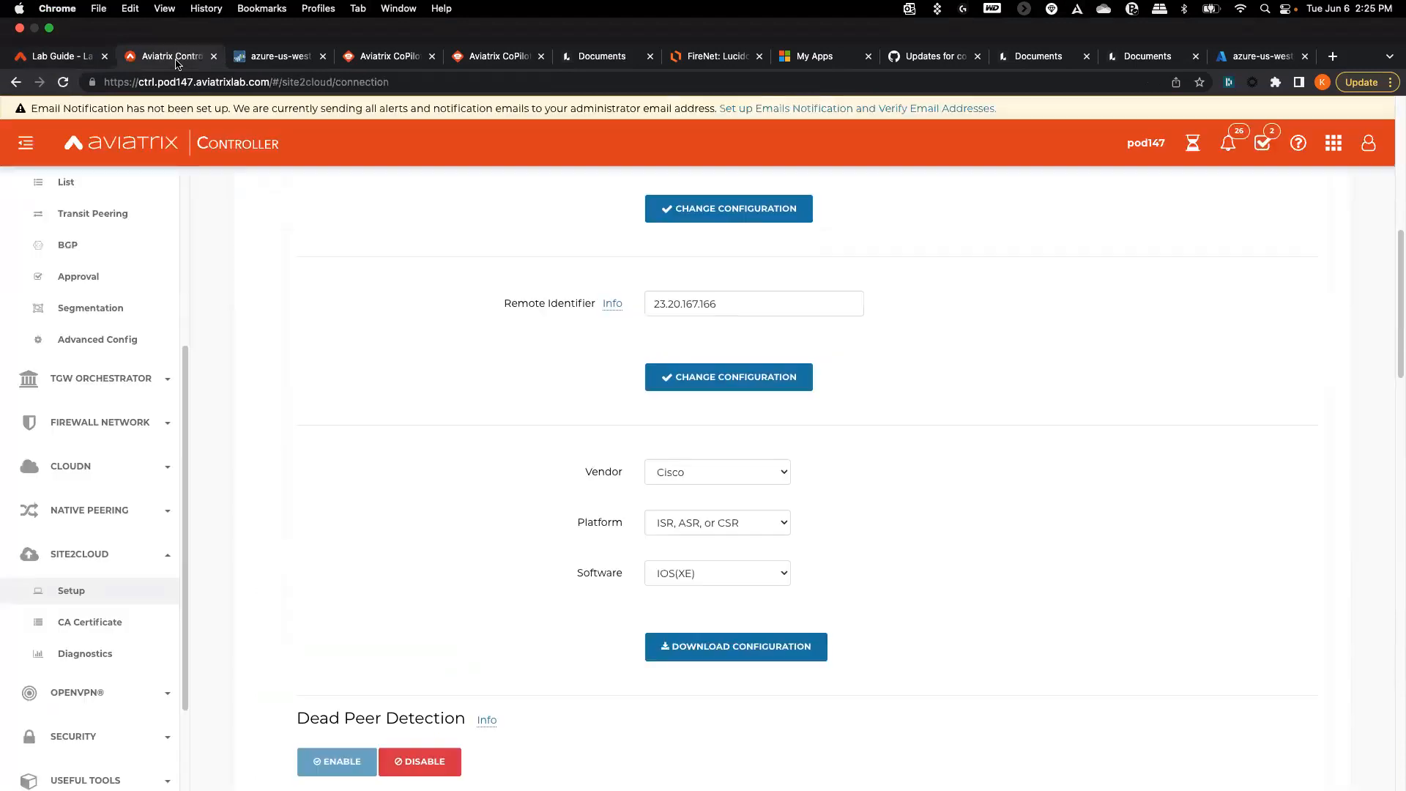
# - Download the Cisco IOS(XE) configuration file and open it
pyautogui.click(727, 615)
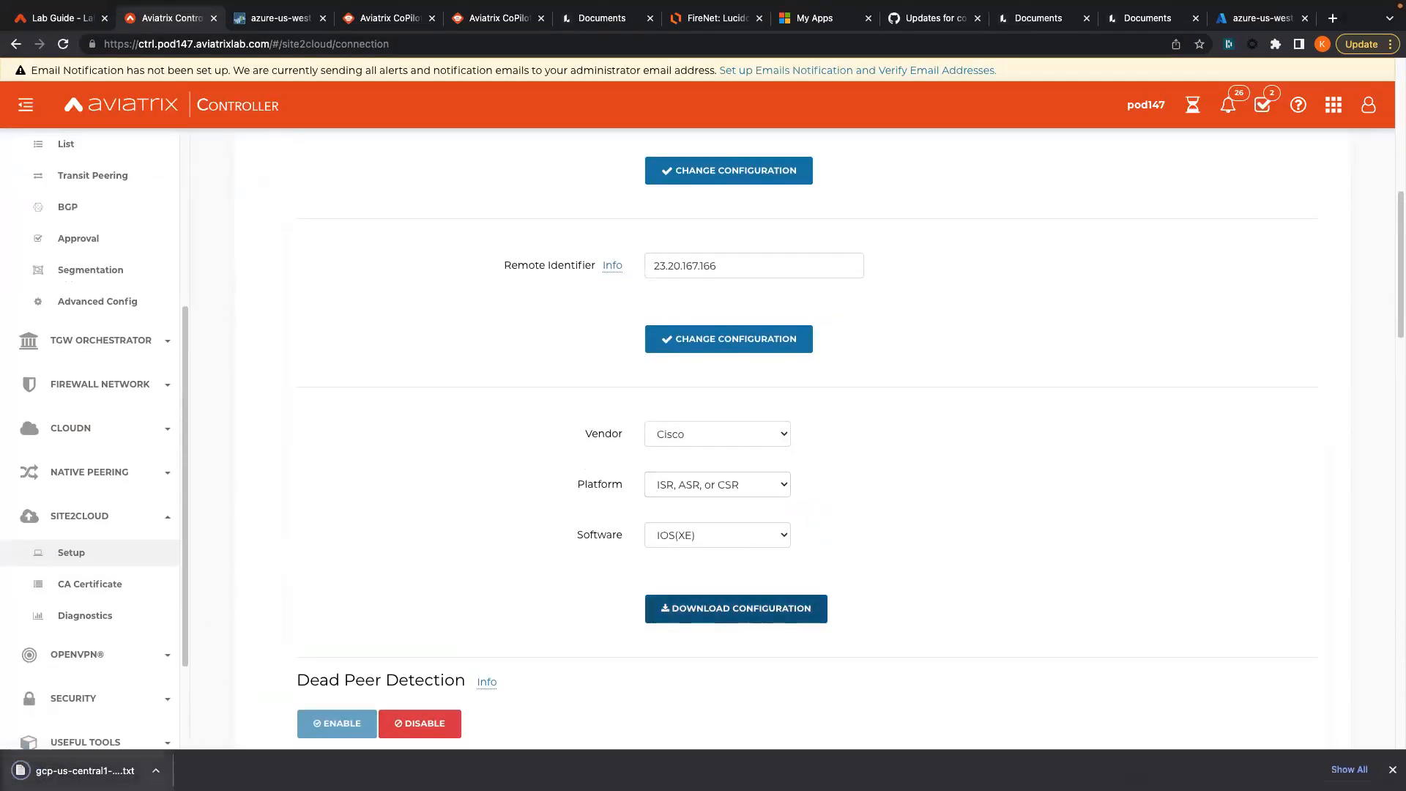
pyautogui.click(113, 770)
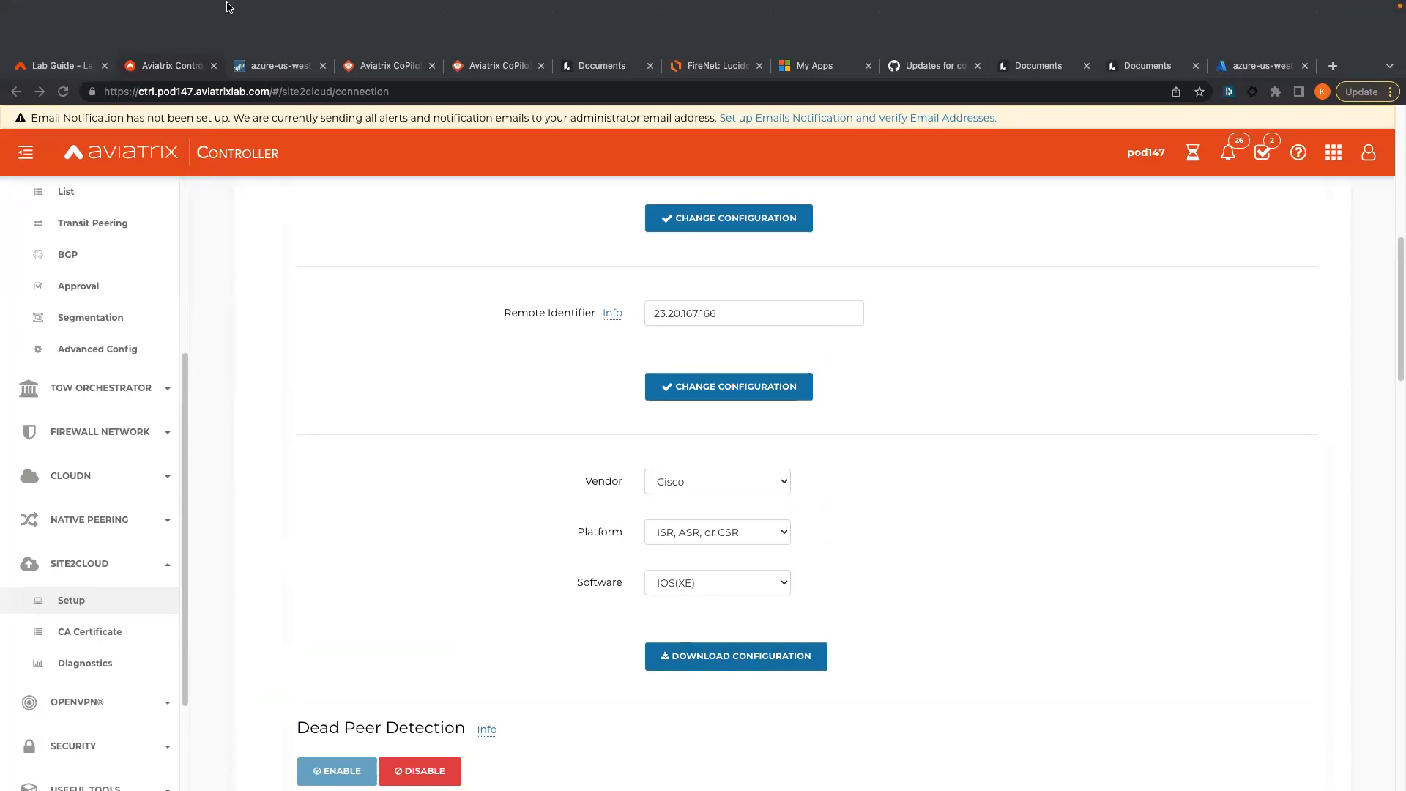
pyautogui.click(49, 26)
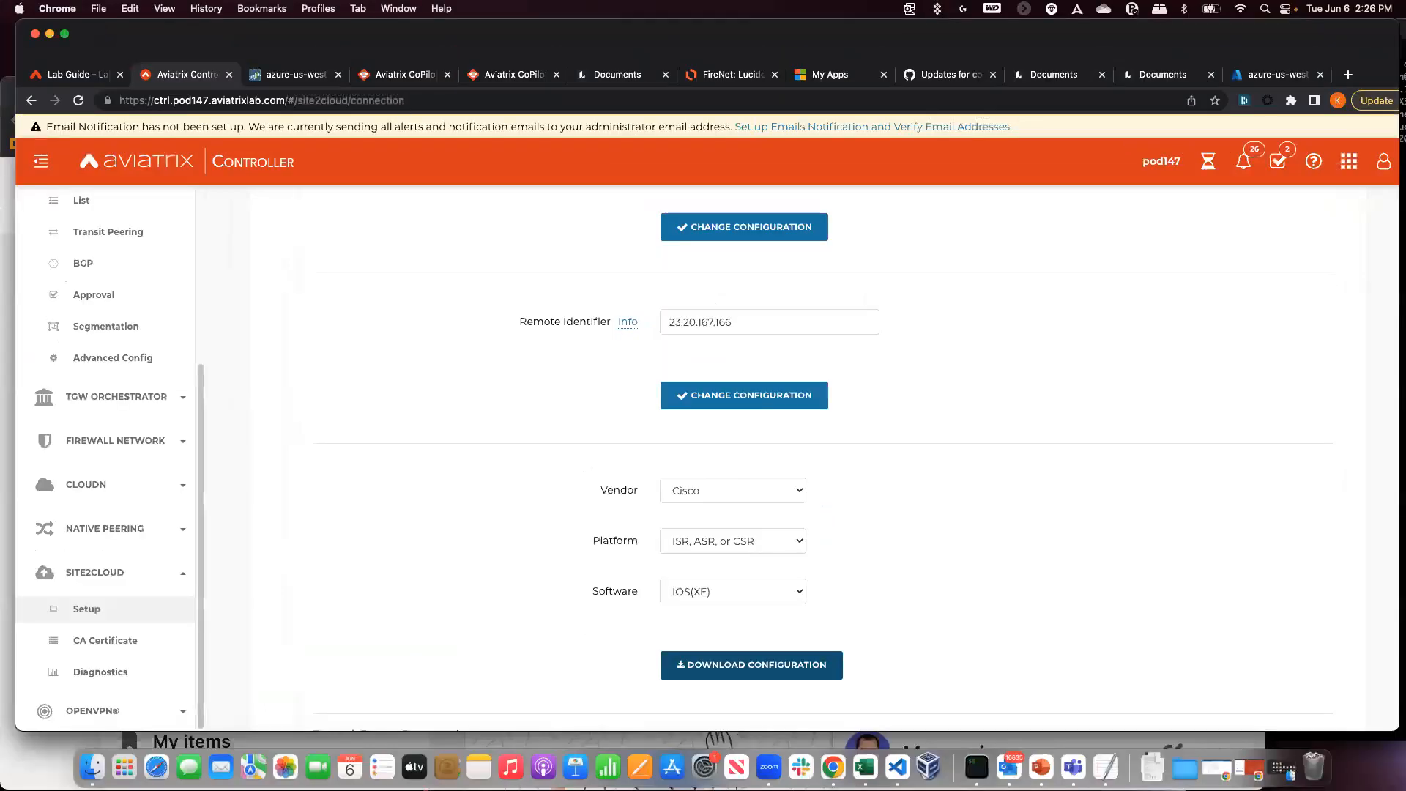
# - Review the config file's placeholder descriptions and the note about replacing n/a values
pyautogui.moveTo(1405, 312); pyautogui.dragTo(543, 318)
pyautogui.scroll(-1, 522, 527)
pyautogui.scroll(-2, 521, 527)
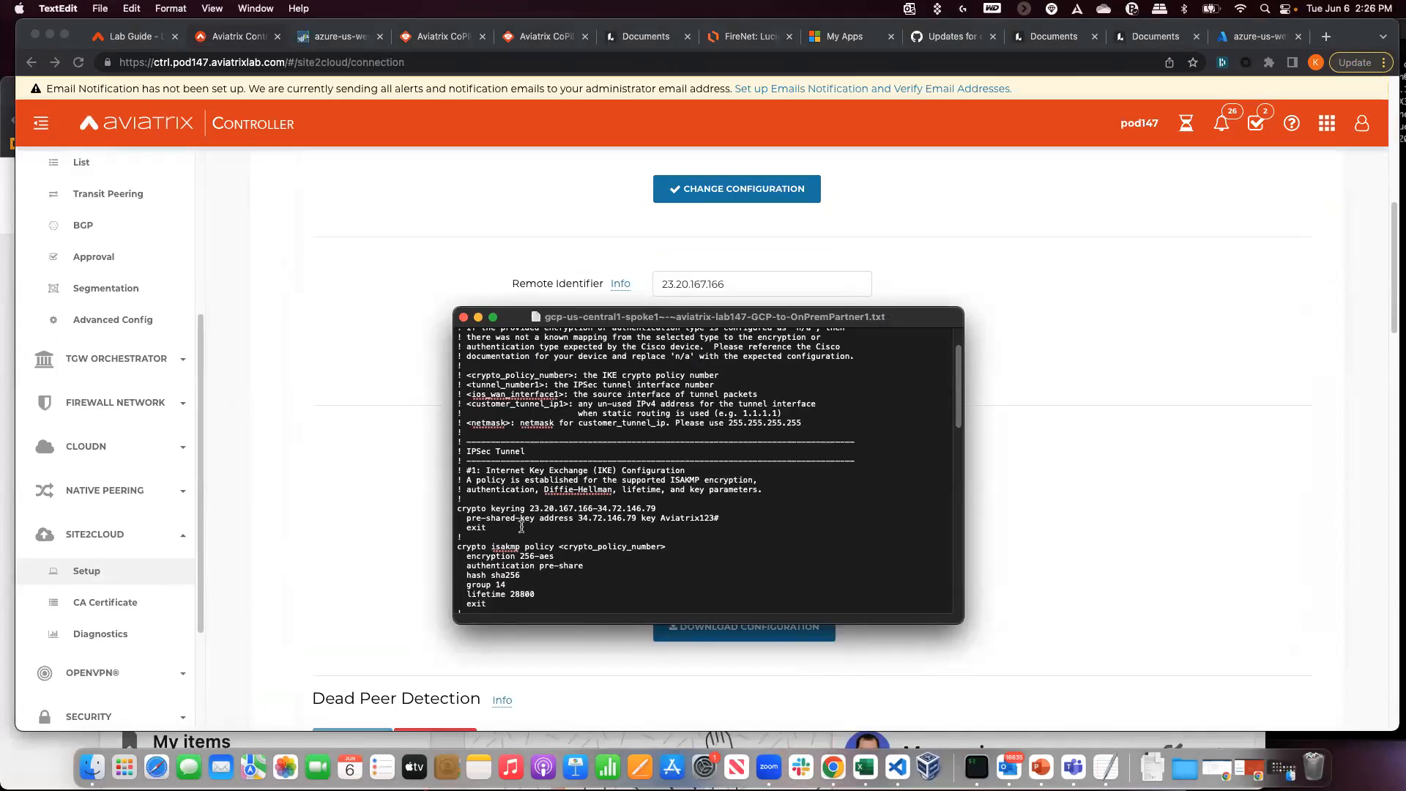
pyautogui.scroll(2, 521, 526)
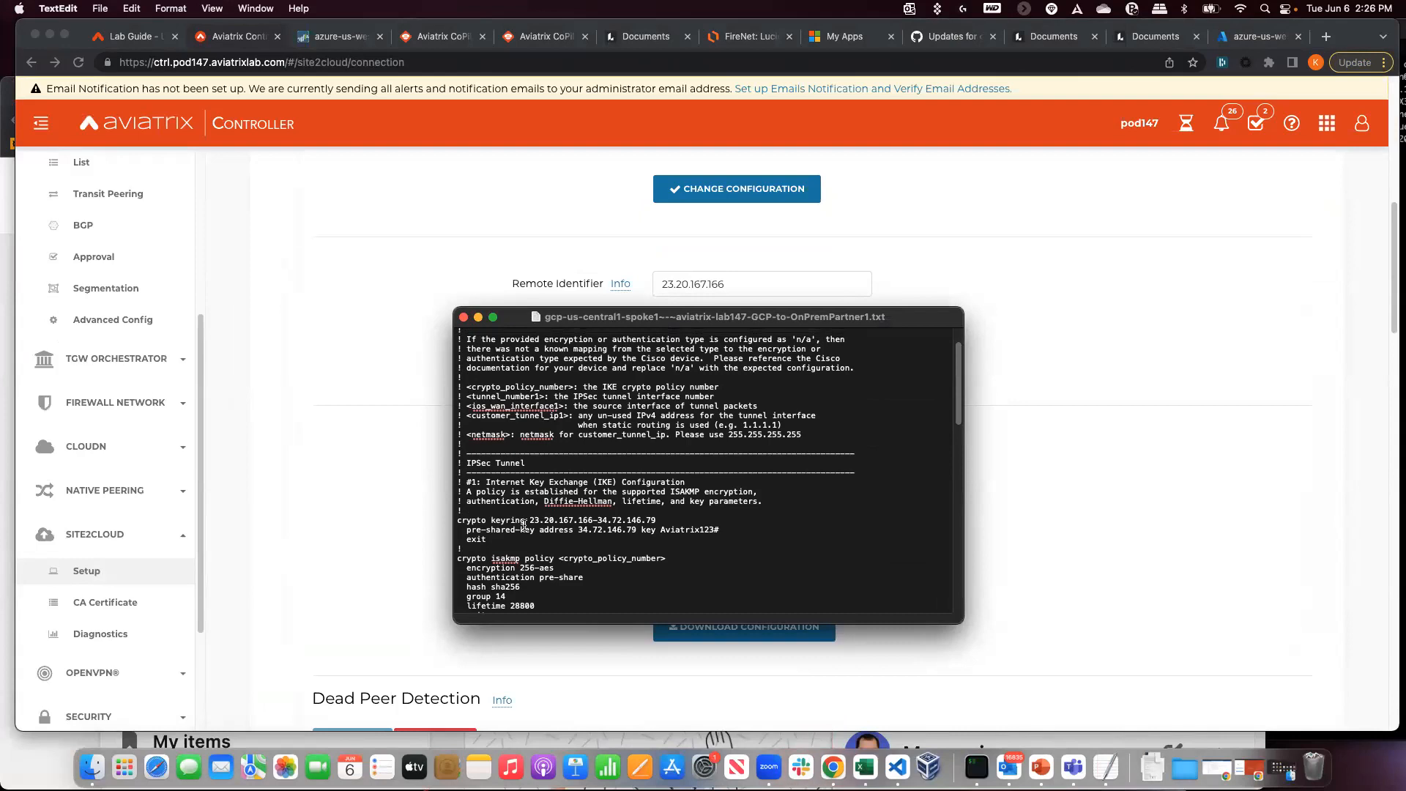
pyautogui.scroll(3, 524, 524)
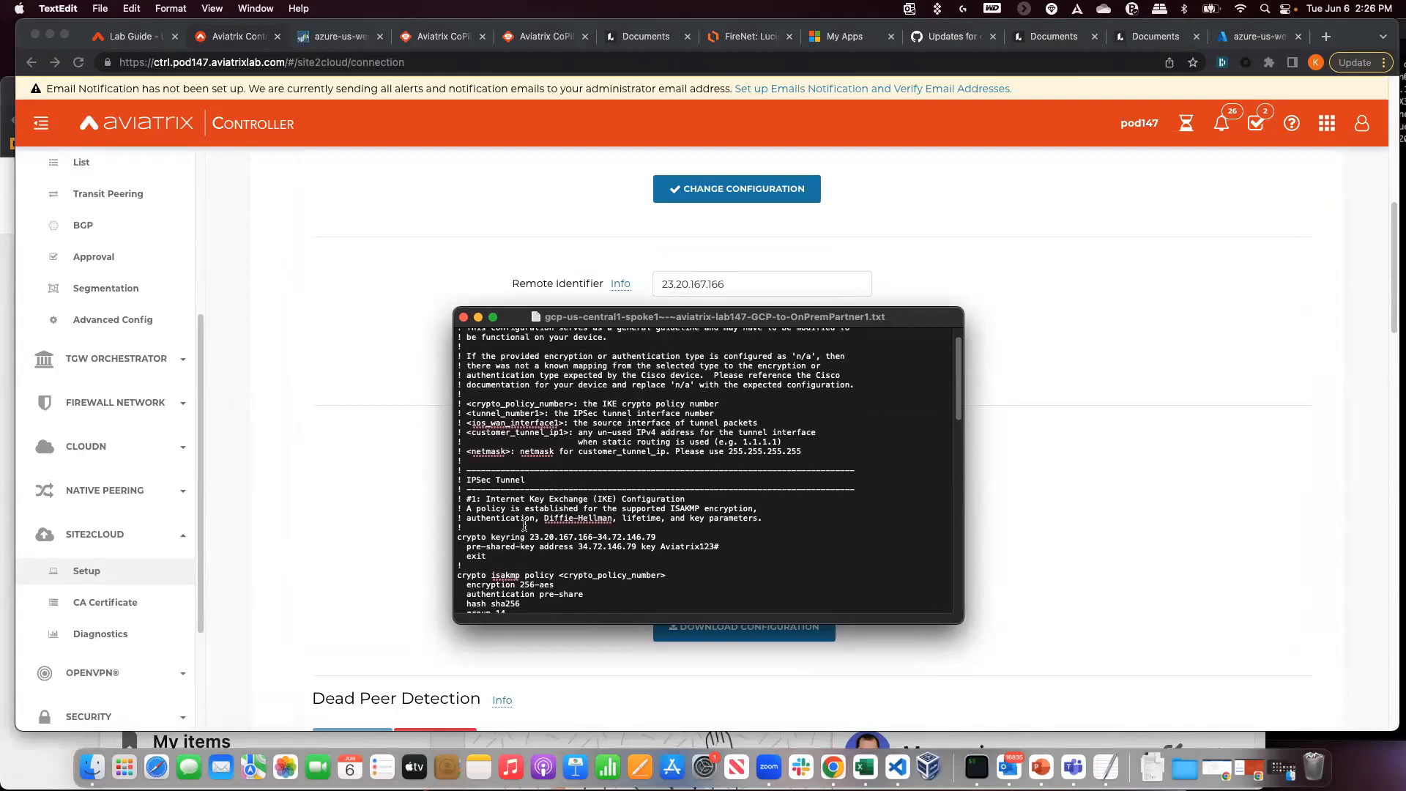
pyautogui.scroll(1, 523, 524)
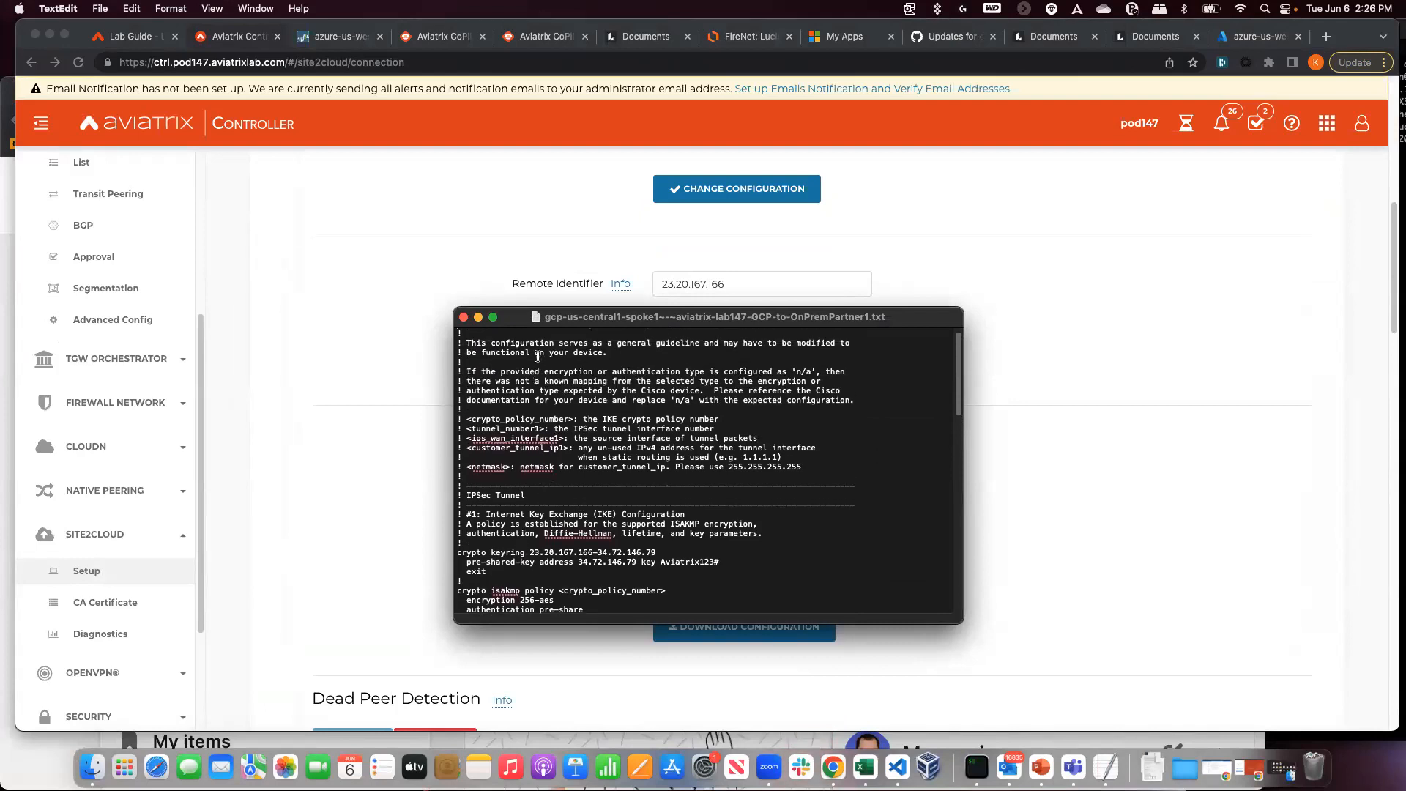
pyautogui.moveTo(466, 419); pyautogui.dragTo(842, 472)
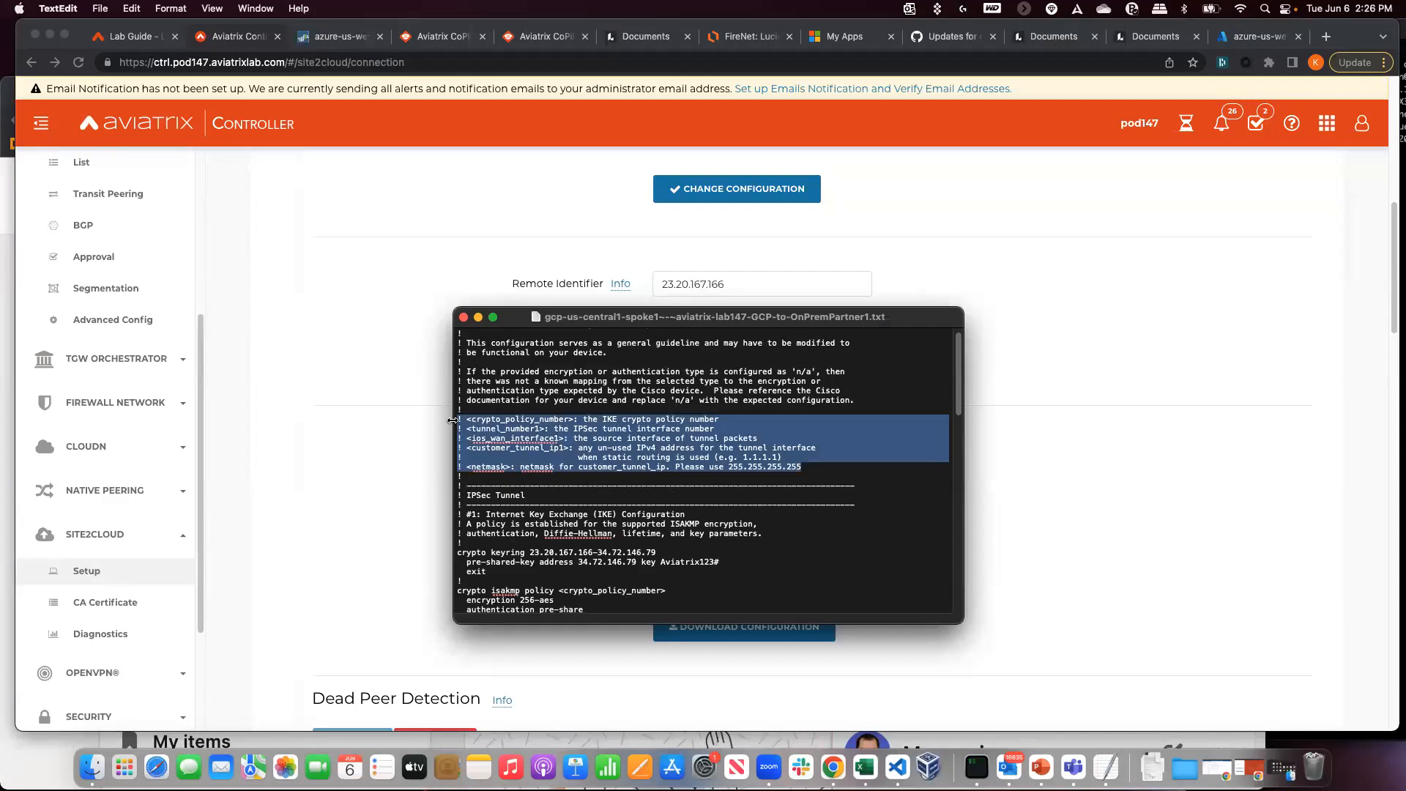
pyautogui.click(782, 405)
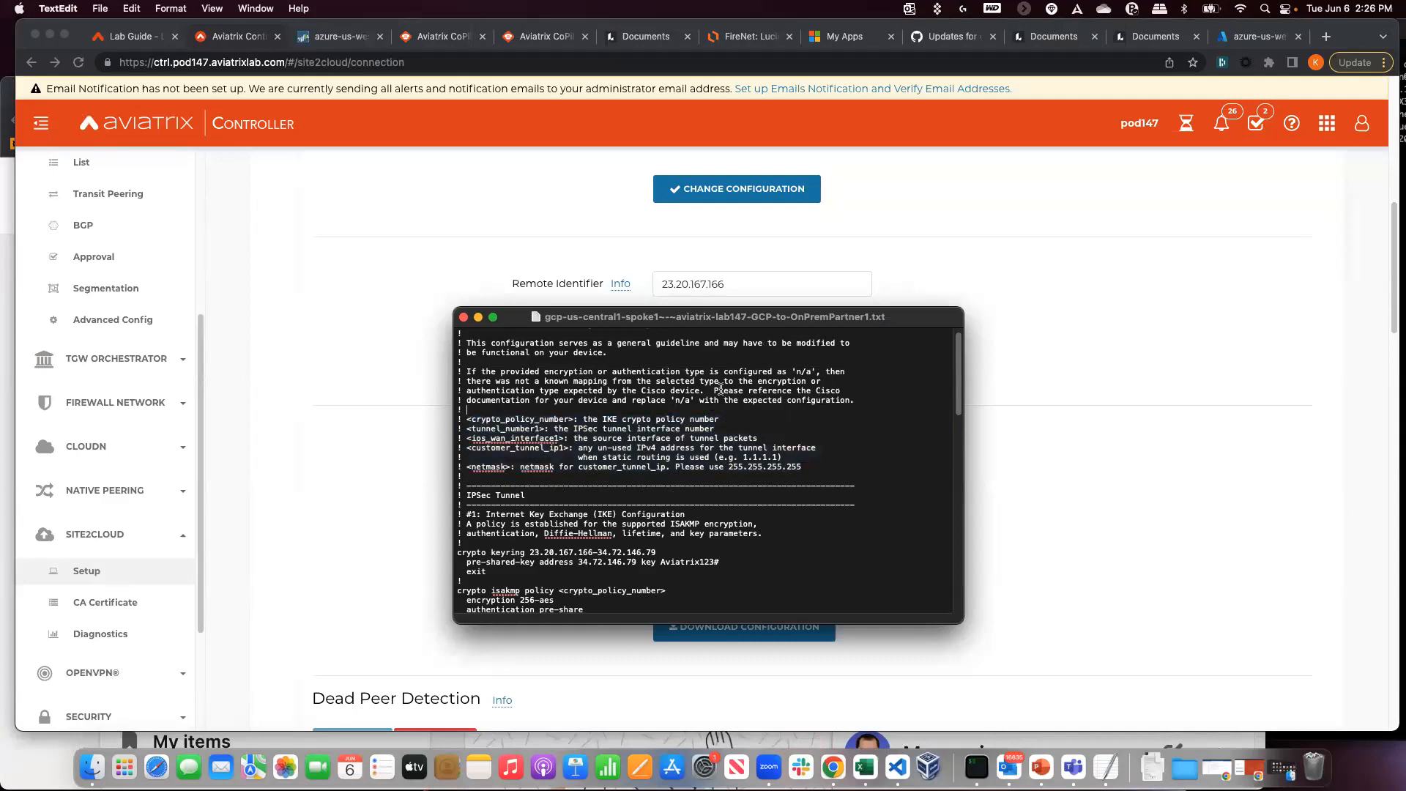
pyautogui.moveTo(539, 403); pyautogui.dragTo(820, 469)
pyautogui.click(820, 469)
# - Locate the <tunnel_number1> and <ios_wan_interface1> placeholders in the config, then bring up the lab guide
pyautogui.scroll(-1, 515, 483)
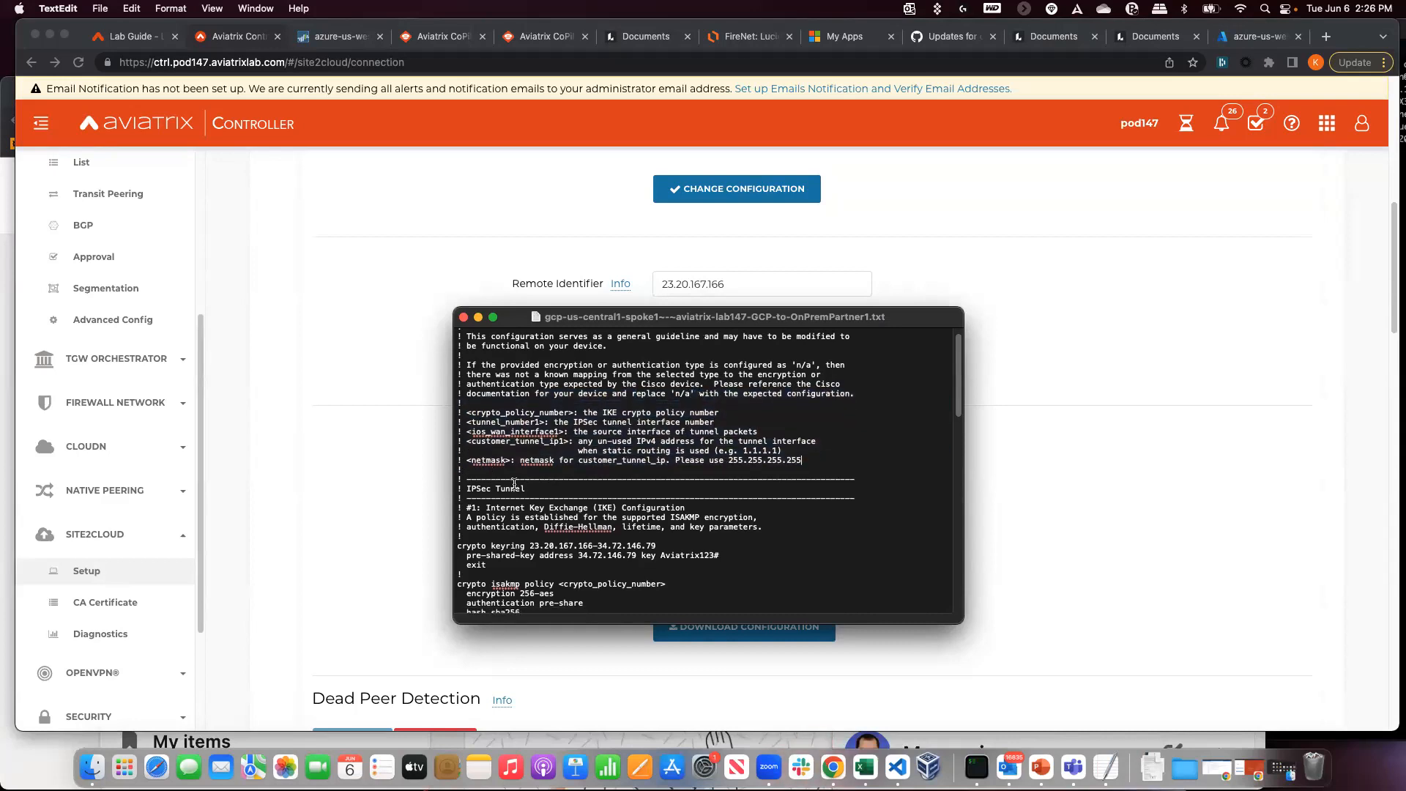
pyautogui.scroll(-3, 515, 483)
pyautogui.scroll(-1, 515, 483)
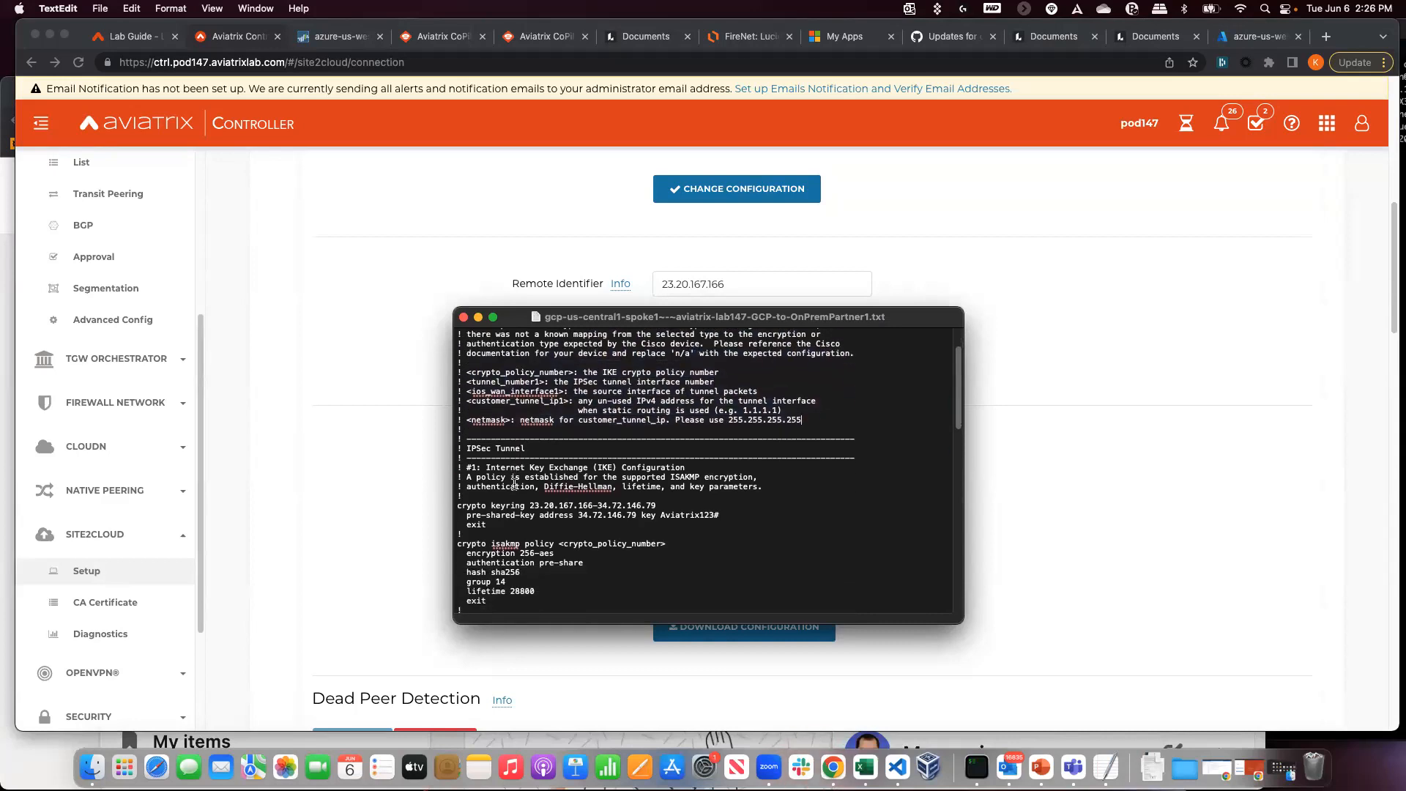
pyautogui.scroll(-1, 514, 483)
pyautogui.scroll(-6, 515, 484)
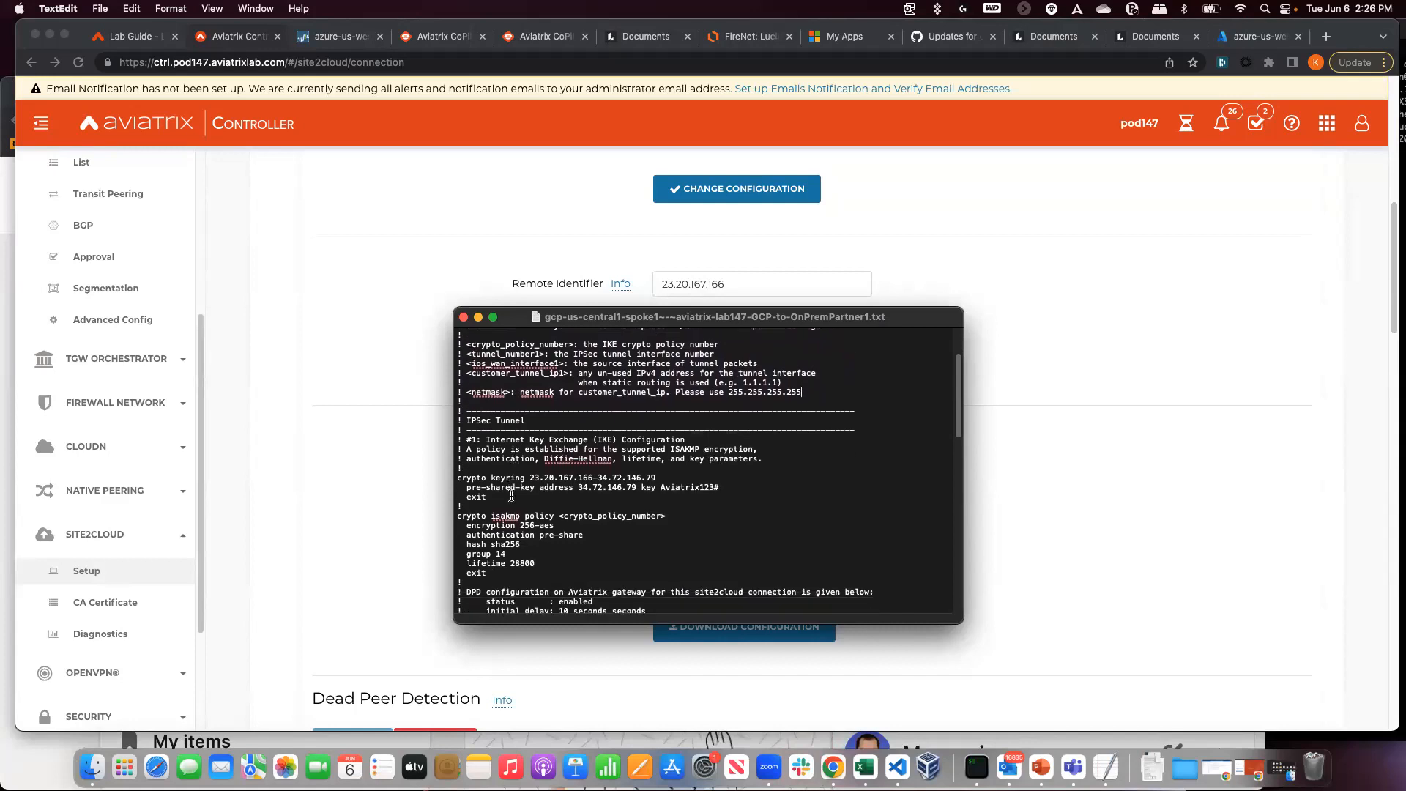
pyautogui.scroll(-15, 513, 499)
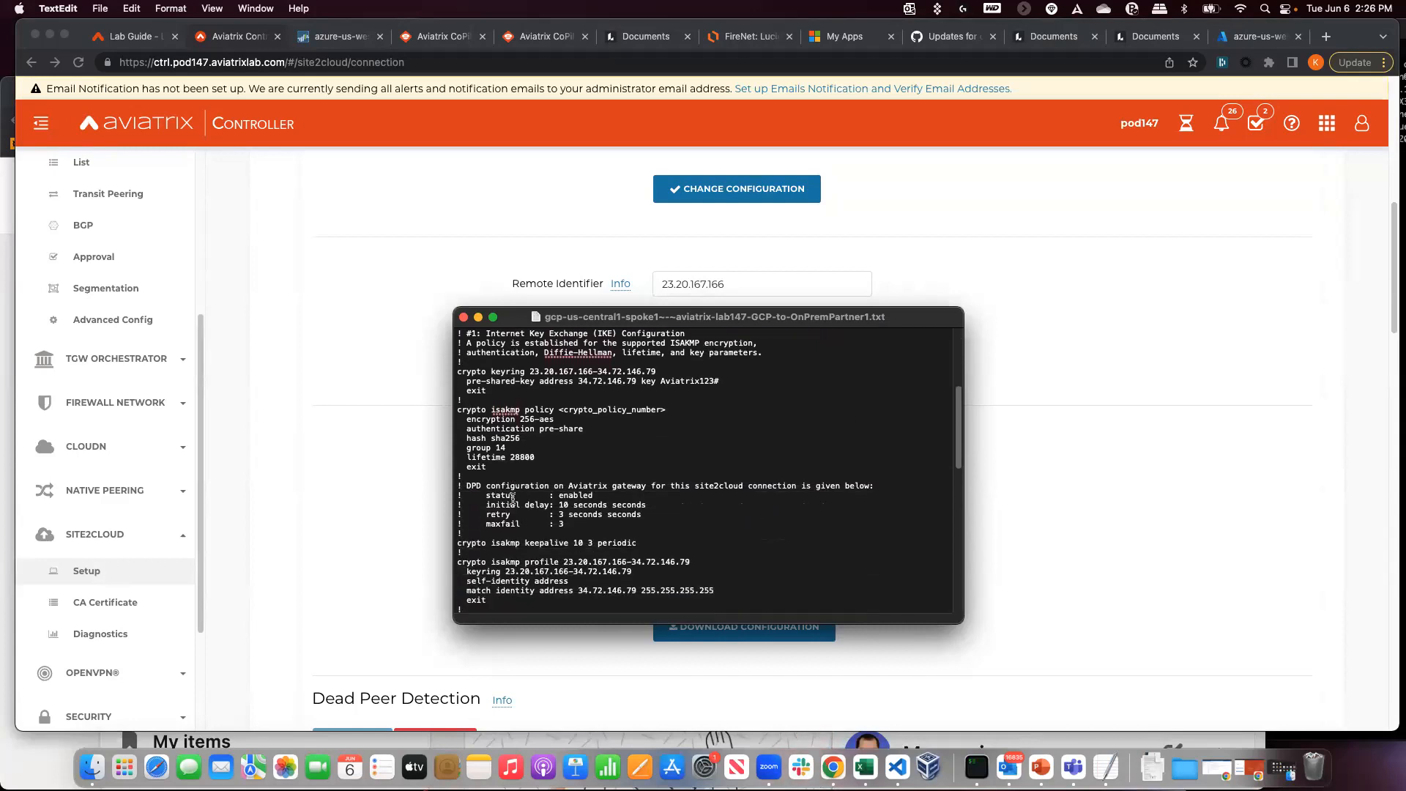
pyautogui.scroll(-12, 513, 500)
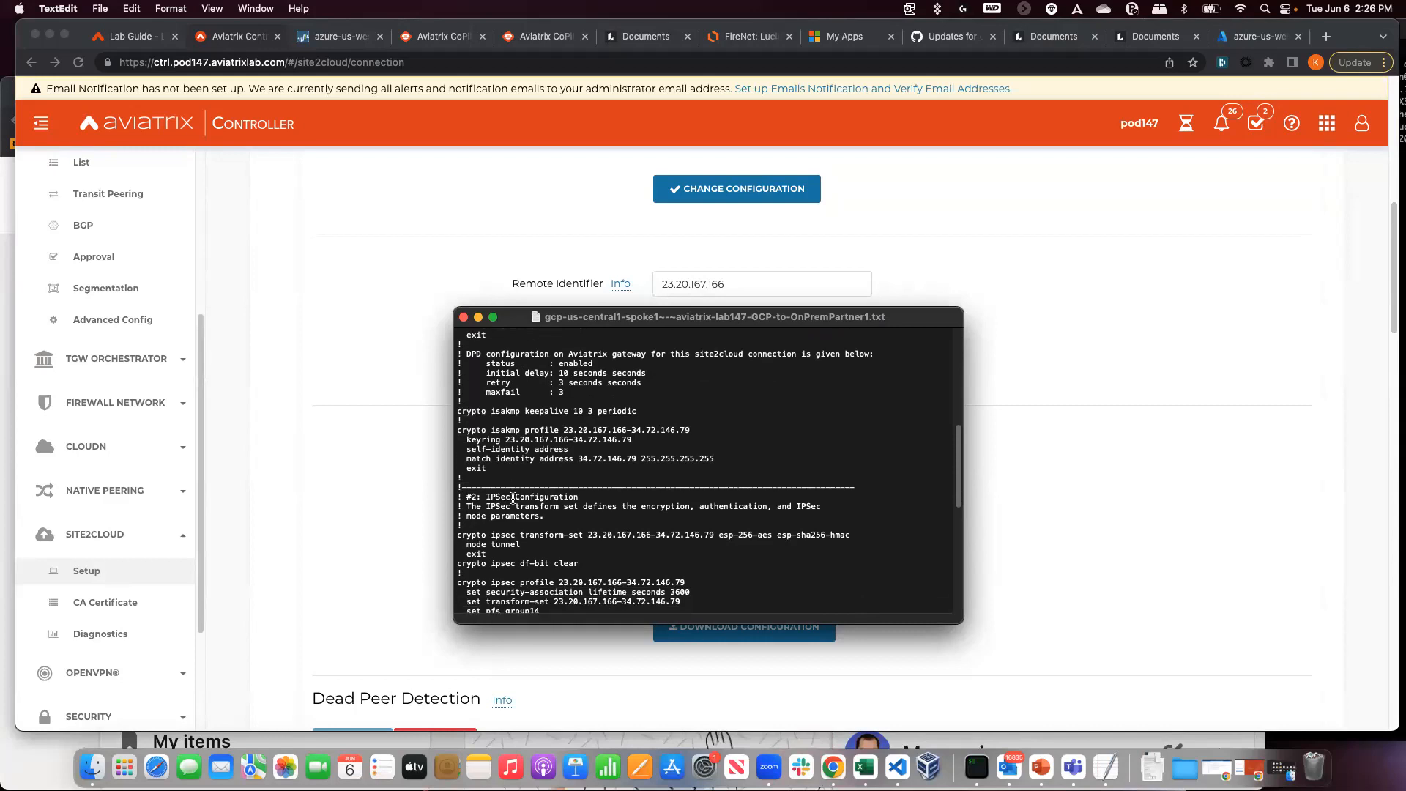
pyautogui.scroll(-7, 512, 499)
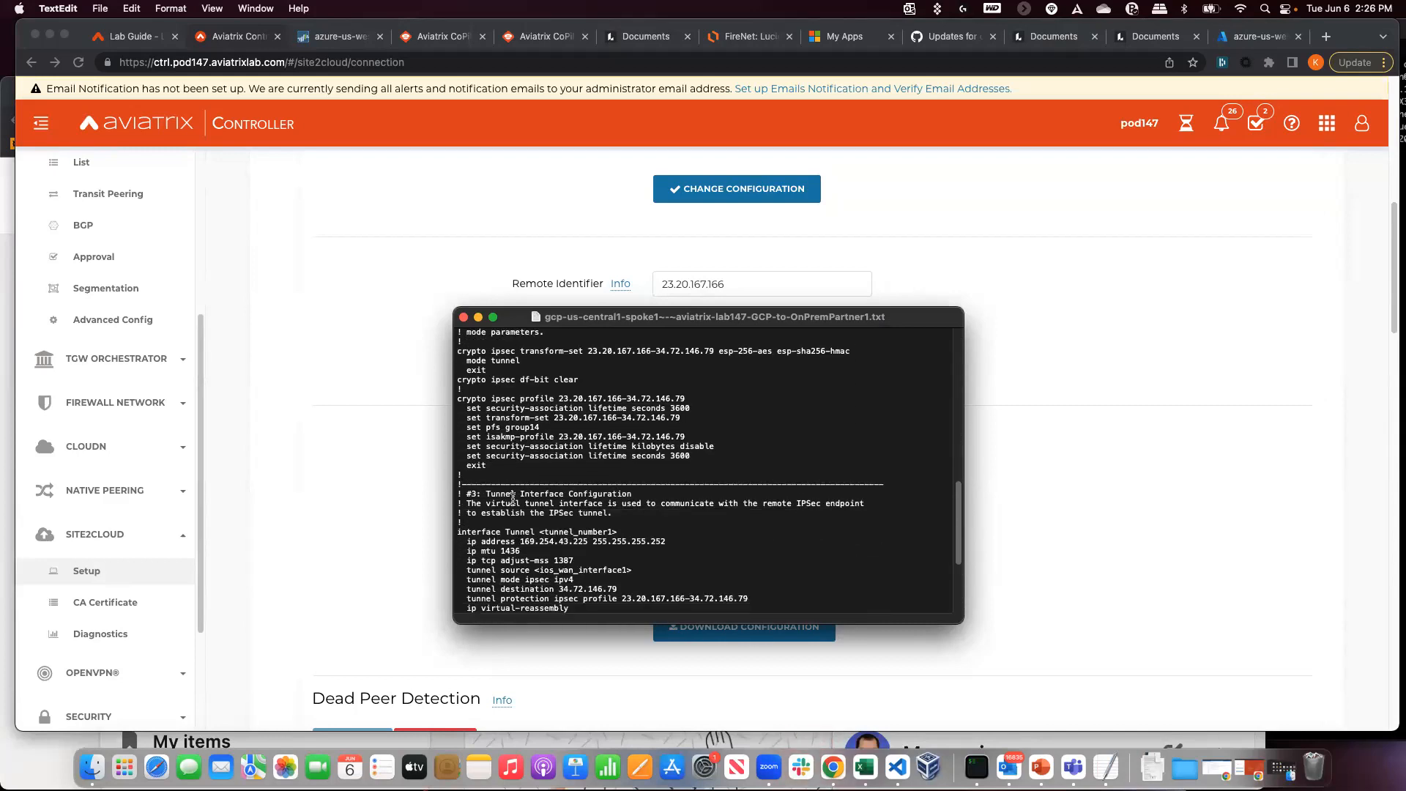
pyautogui.moveTo(620, 532); pyautogui.dragTo(543, 532)
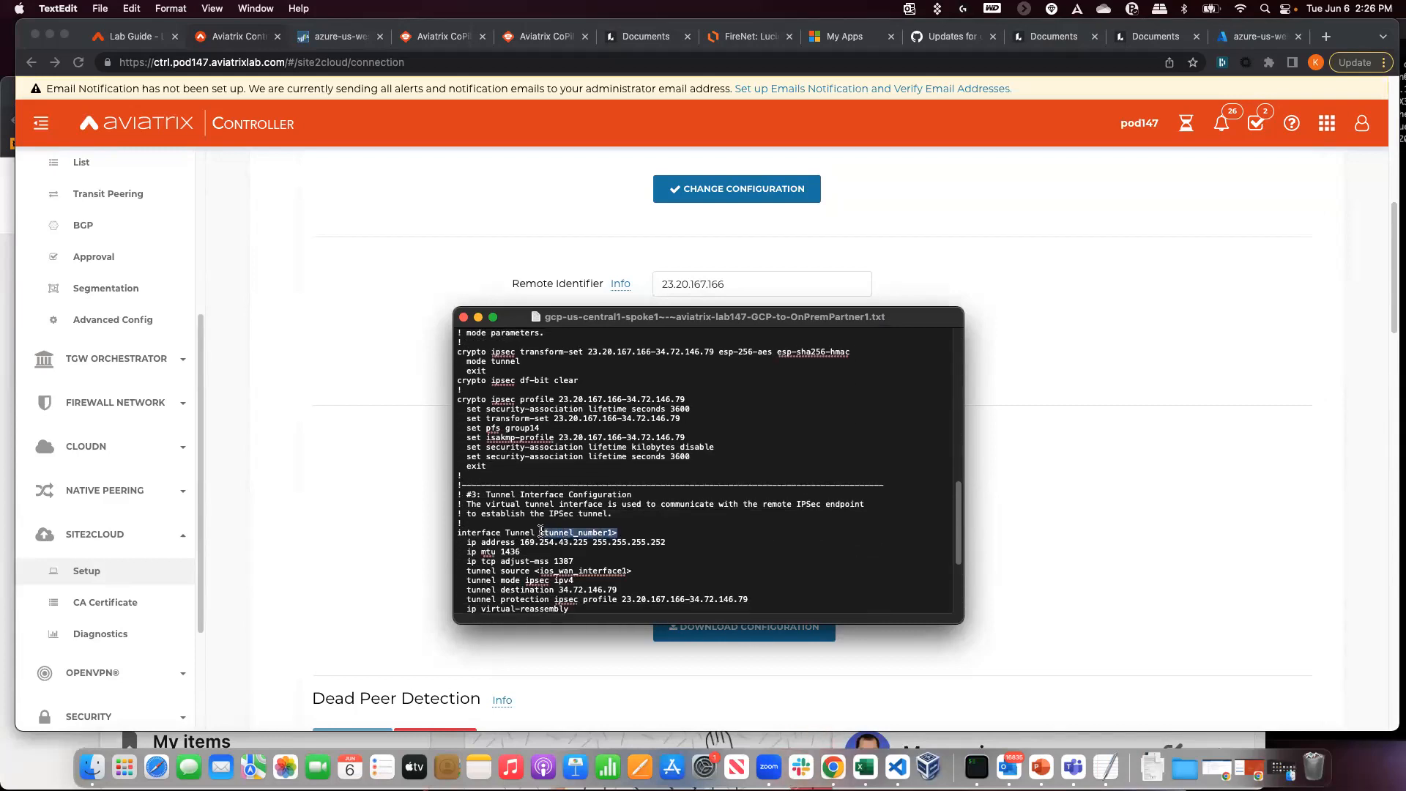
pyautogui.moveTo(632, 572); pyautogui.dragTo(534, 572)
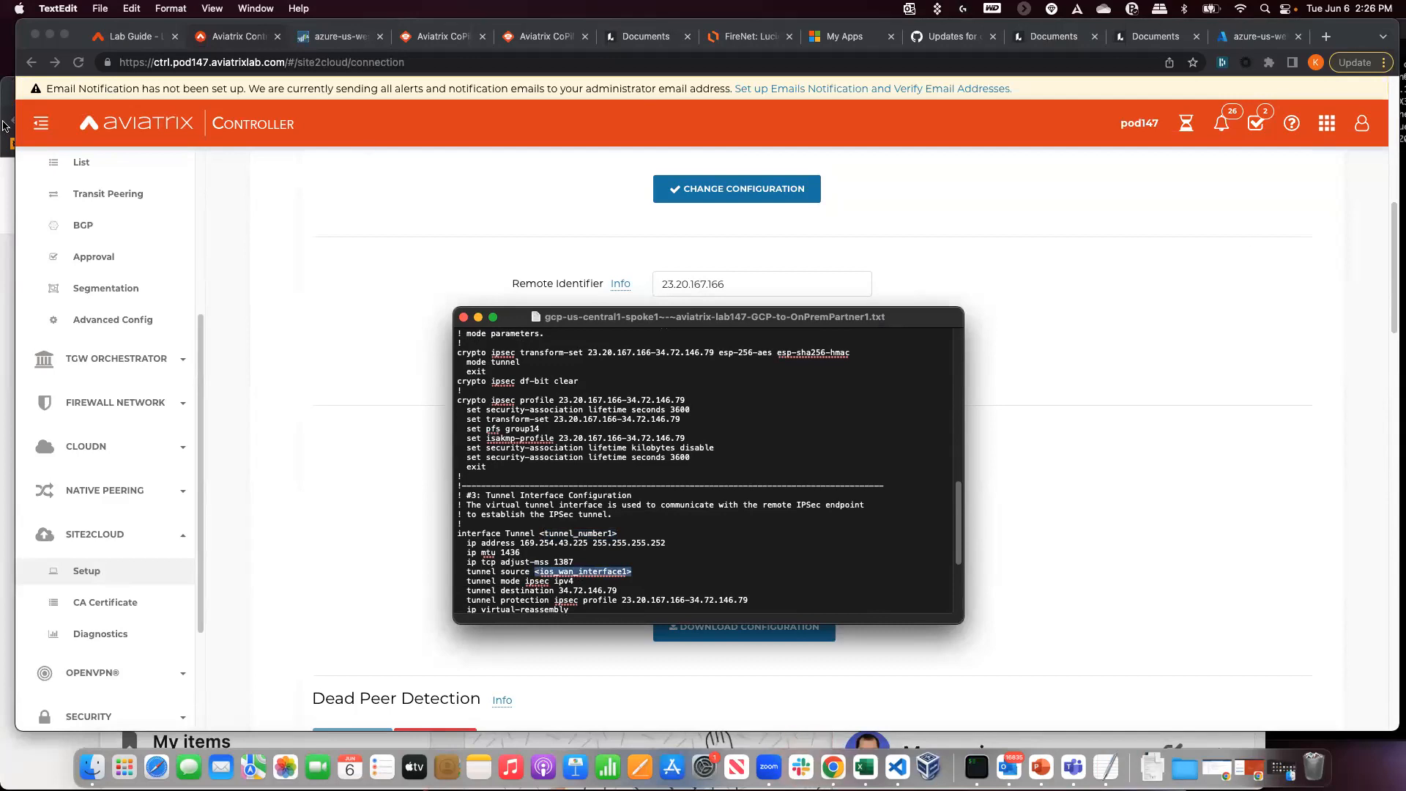
pyautogui.click(116, 44)
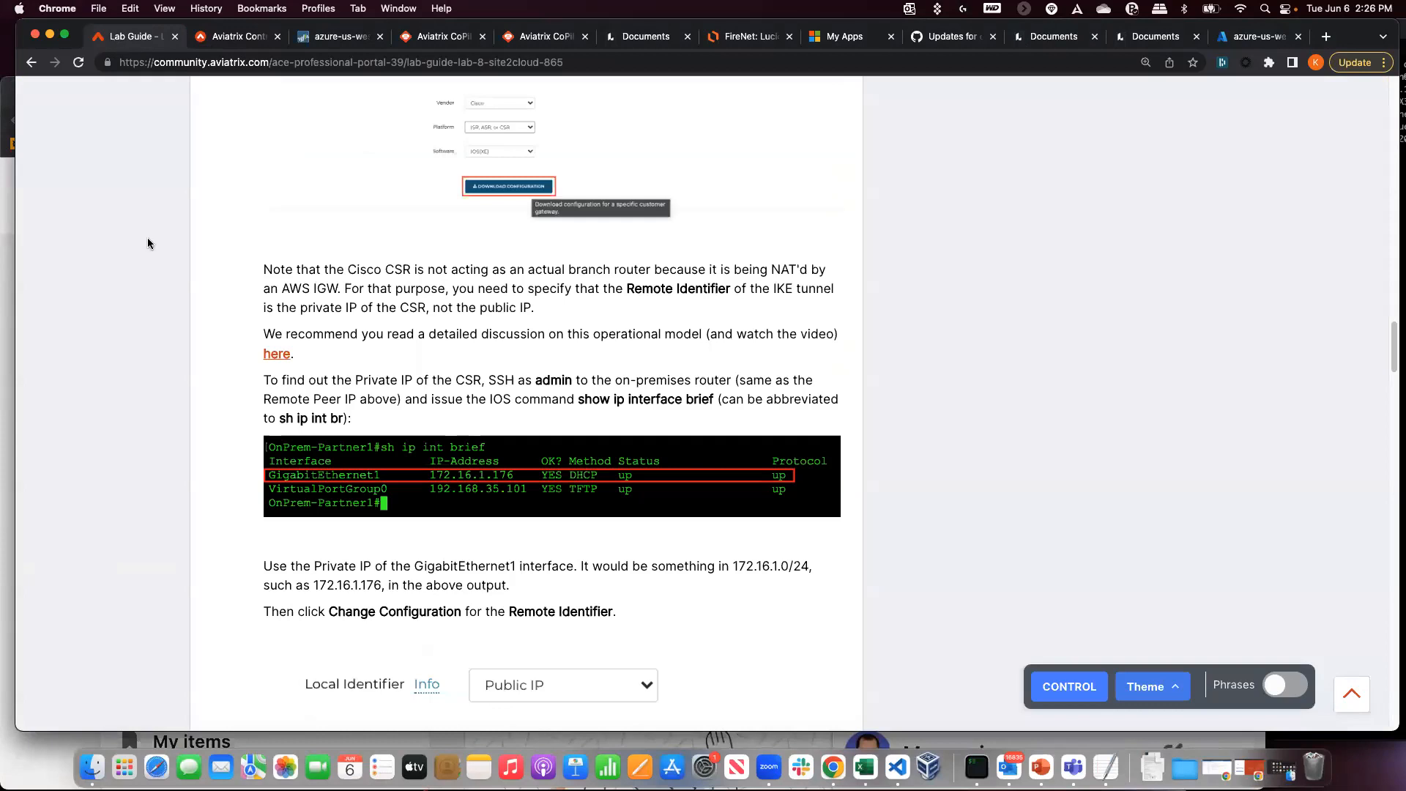
# - Read the lab guide's Remote Identifier step, then return to GCP-to-OnPremPartner1's connection detail in the controller
pyautogui.scroll(-1, 147, 238)
pyautogui.scroll(-6, 148, 244)
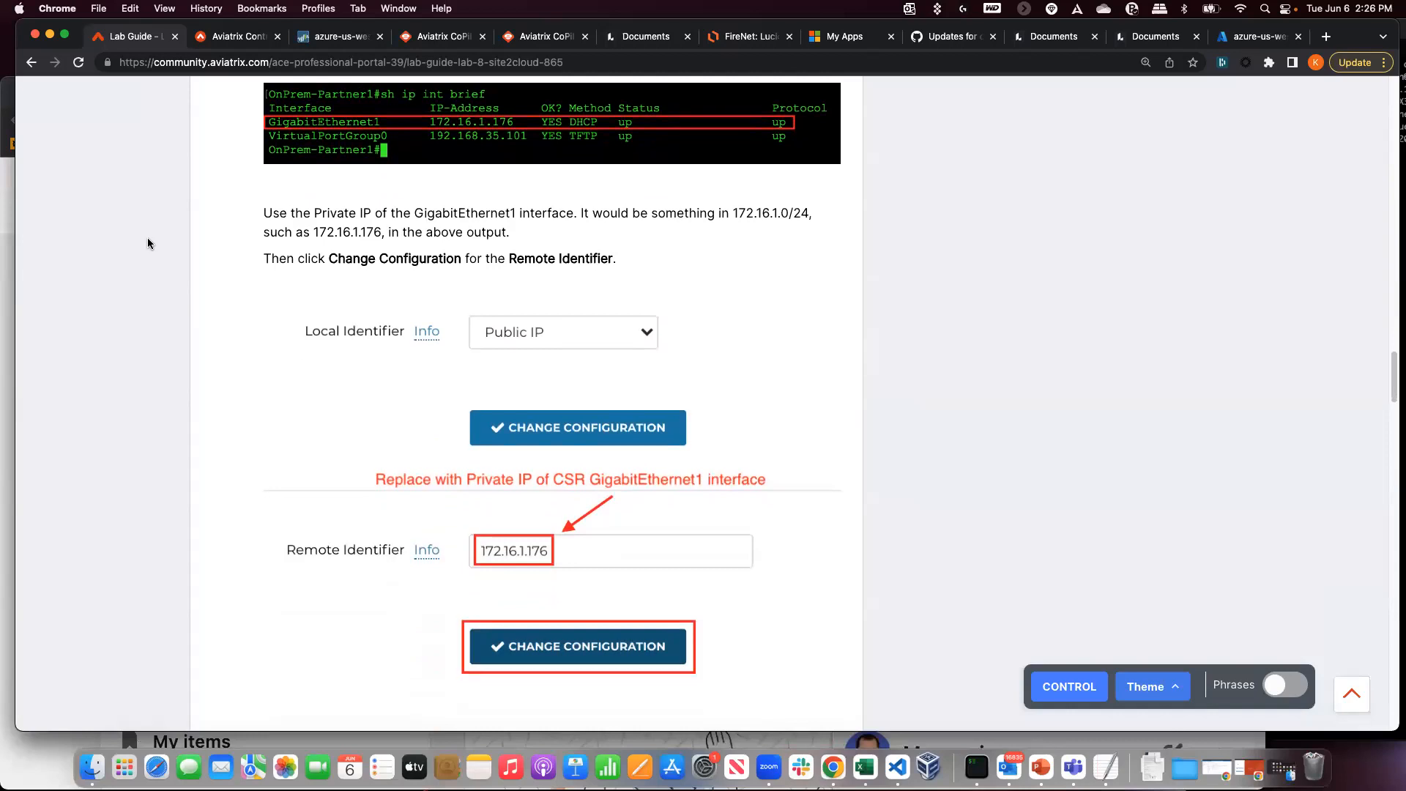
pyautogui.scroll(1, 147, 244)
pyautogui.scroll(-12, 147, 244)
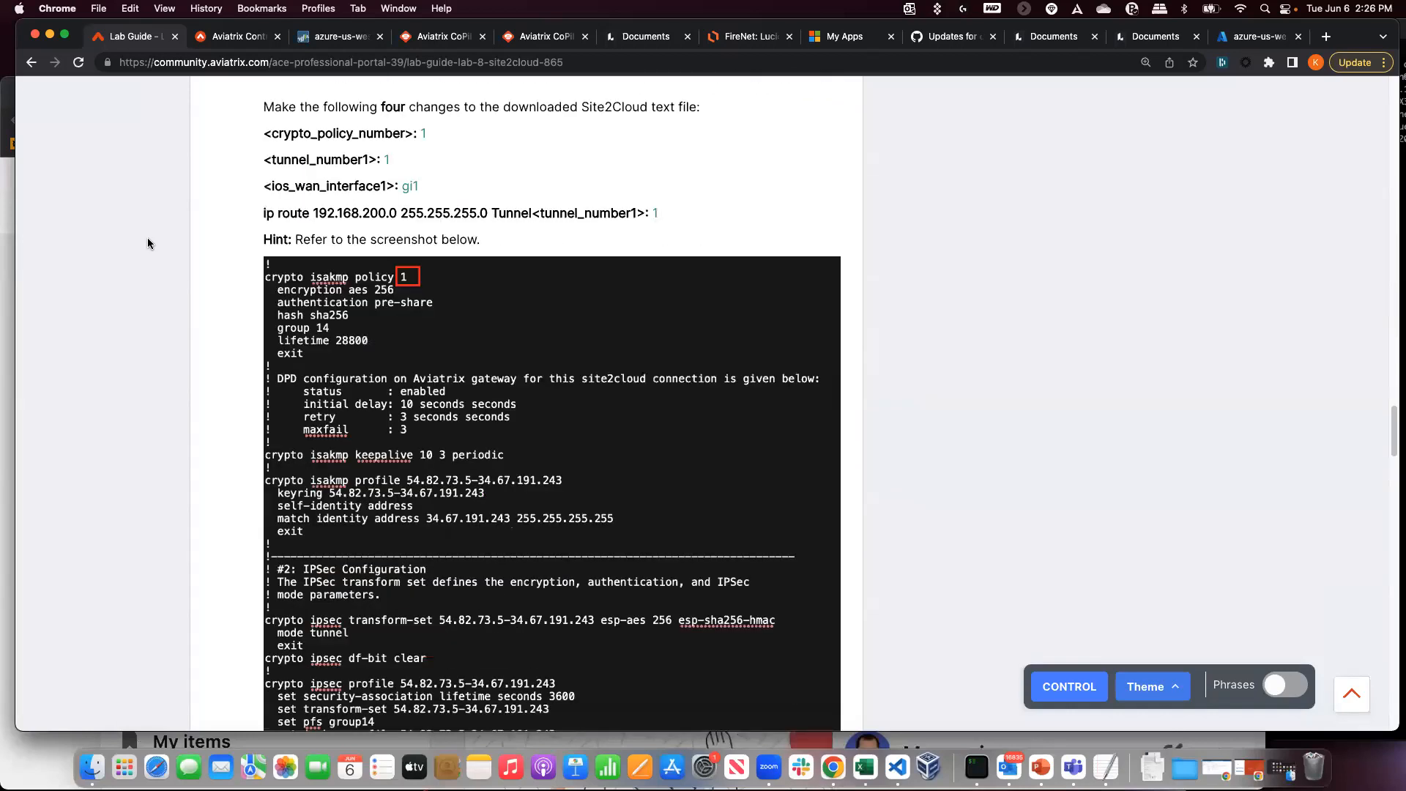
pyautogui.scroll(12, 147, 244)
pyautogui.scroll(2, 147, 181)
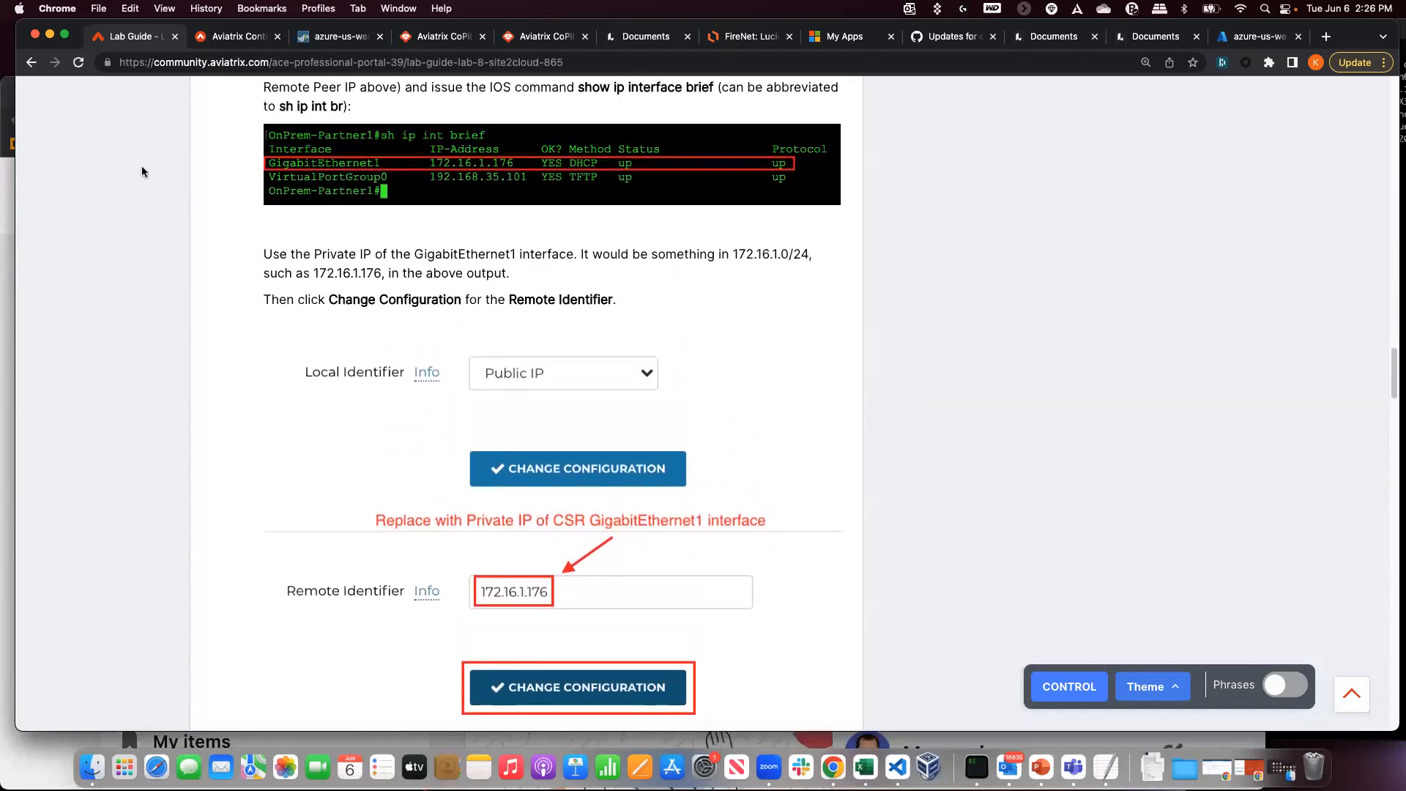
pyautogui.click(220, 42)
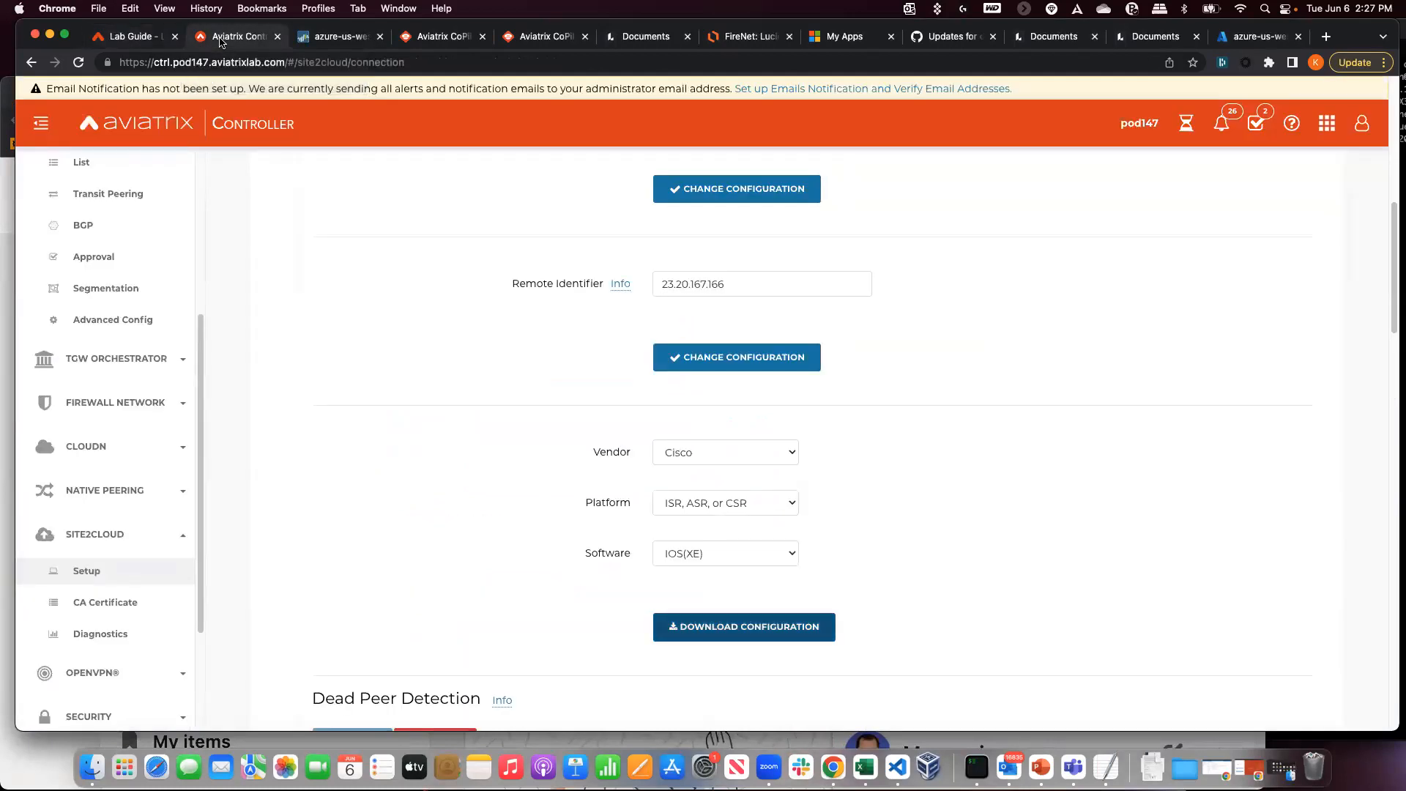
pyautogui.click(128, 38)
pyautogui.scroll(3, 337, 366)
pyautogui.scroll(1, 325, 357)
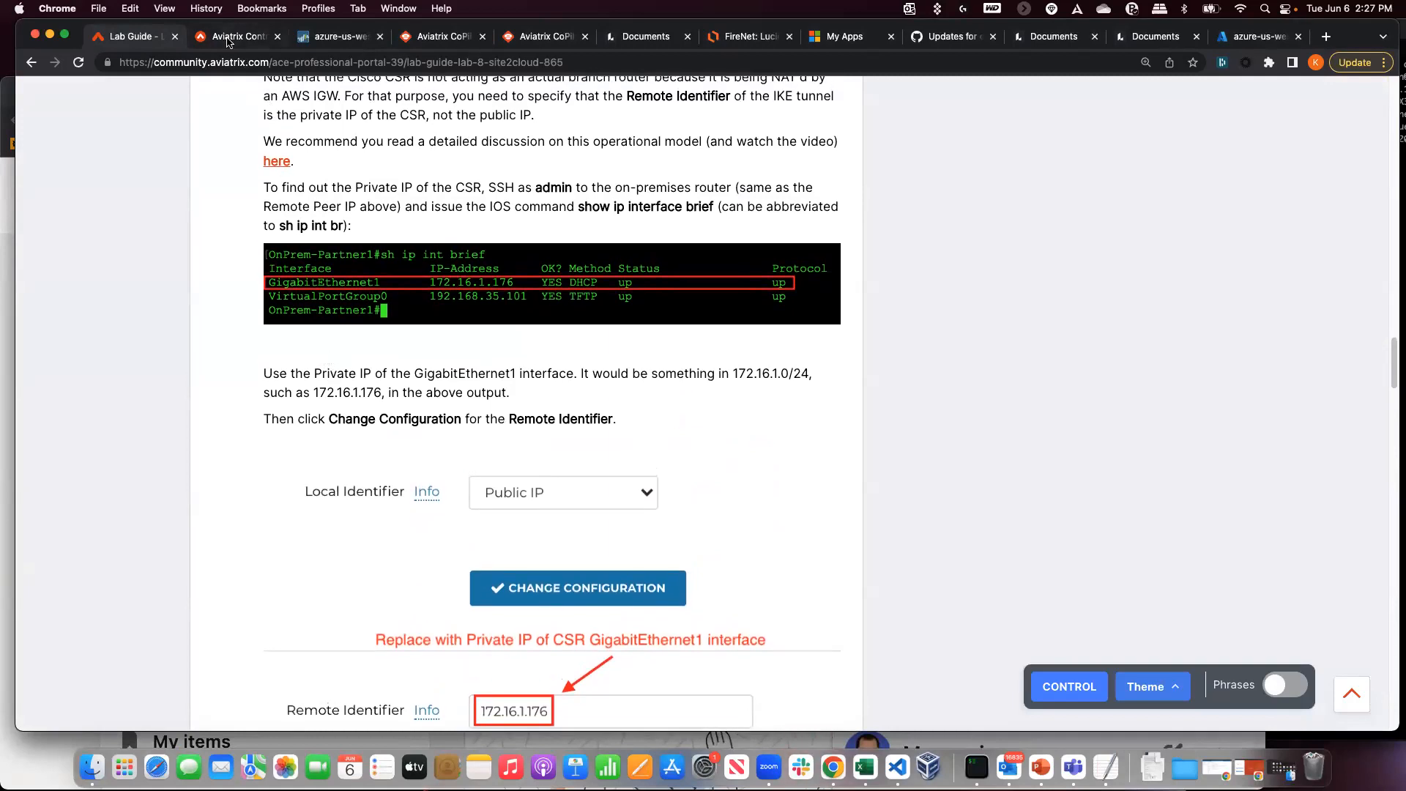
pyautogui.click(229, 41)
pyautogui.scroll(5, 639, 415)
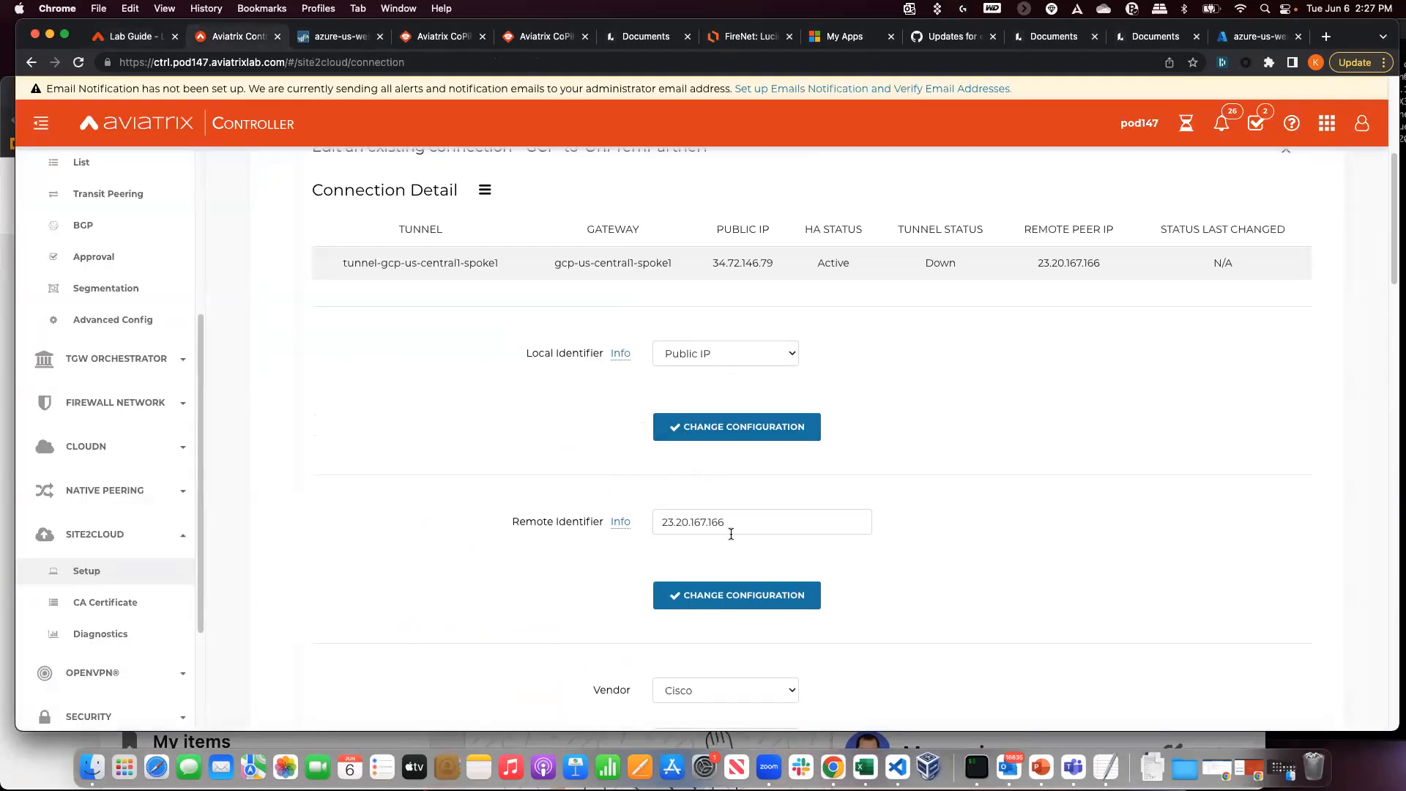
# - Bring up the router SSH window, resize it across the screen and enlarge its font
pyautogui.moveTo(730, 533); pyautogui.dragTo(402, 563)
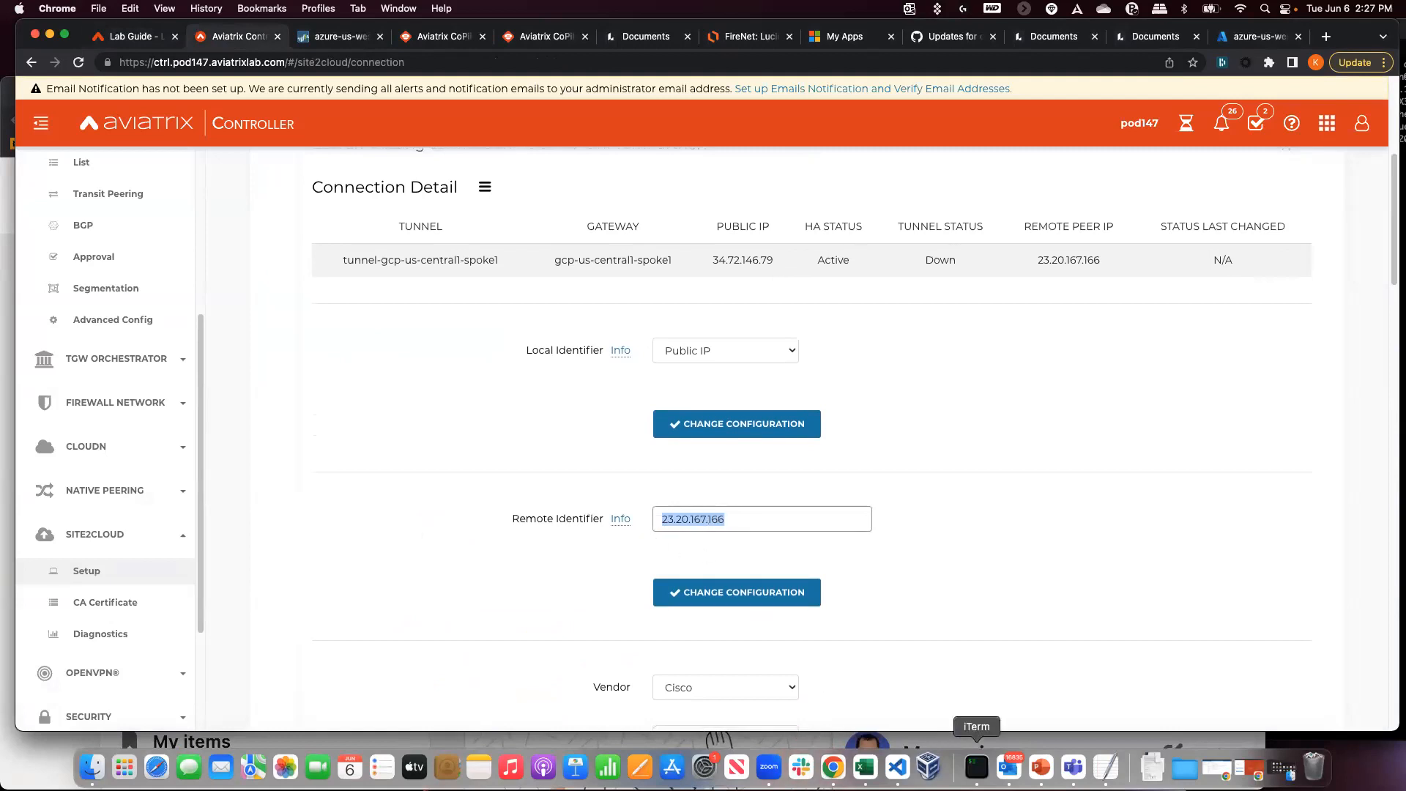
pyautogui.click(977, 765)
pyautogui.moveTo(1361, 41); pyautogui.dragTo(370, 89)
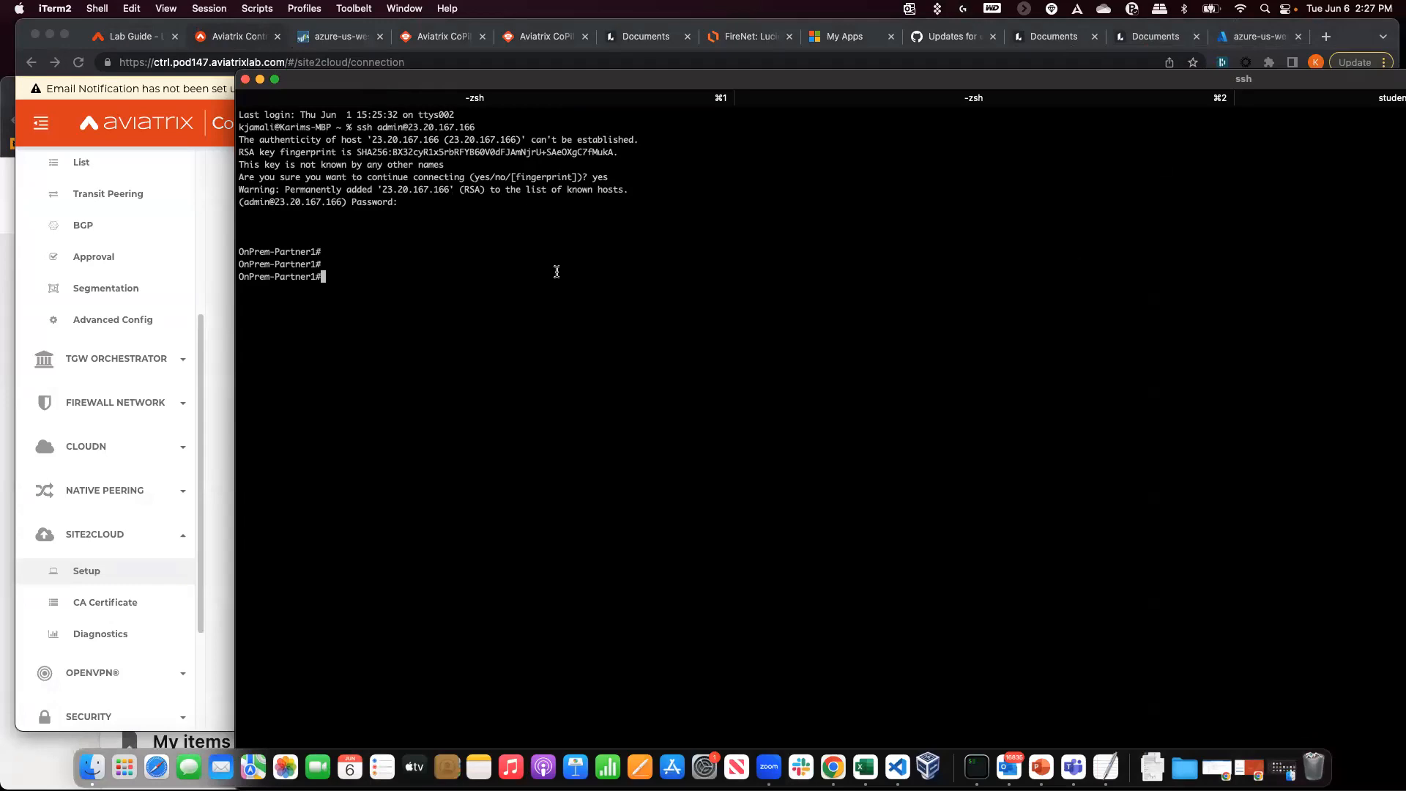
pyautogui.press('super+h')
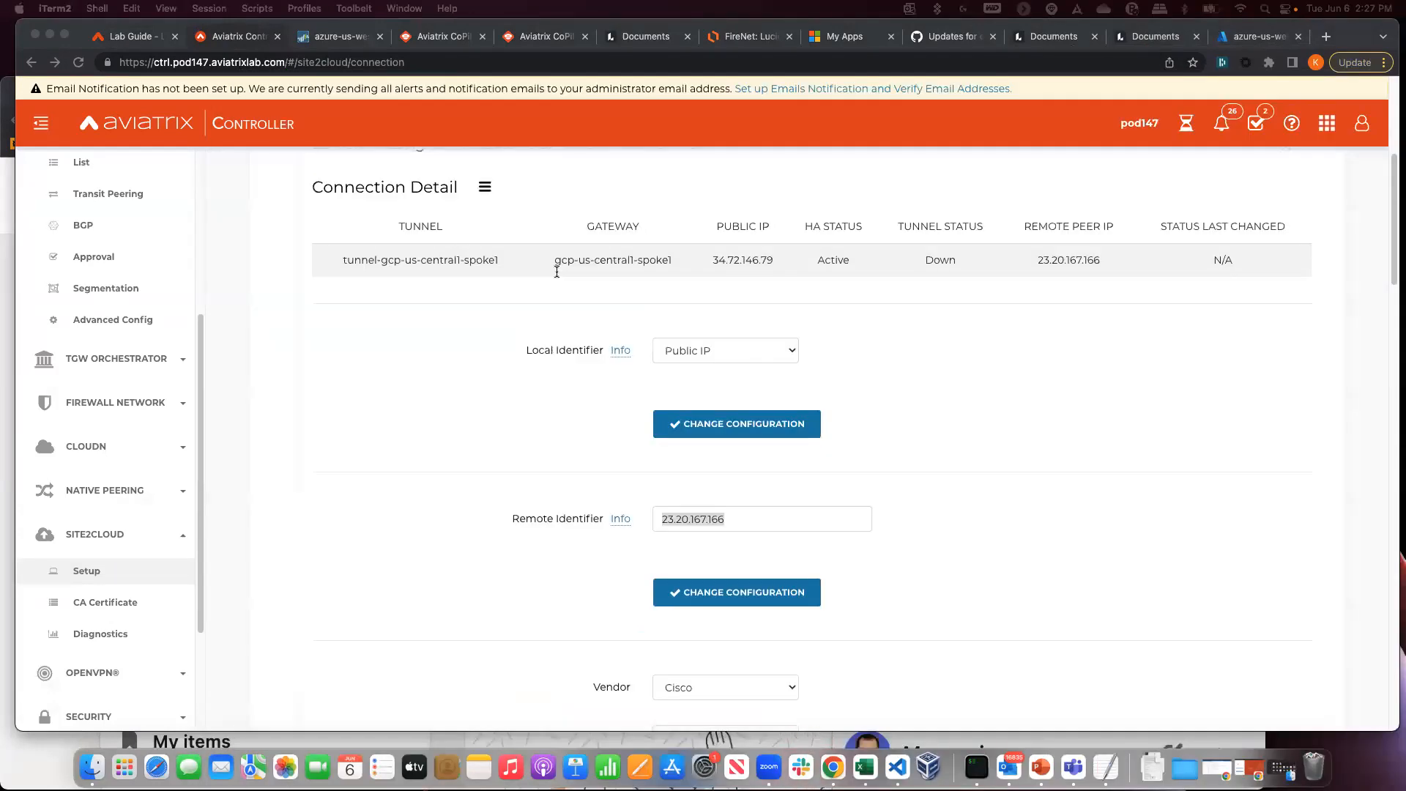
pyautogui.rightClick(972, 773)
pyautogui.click(1012, 564)
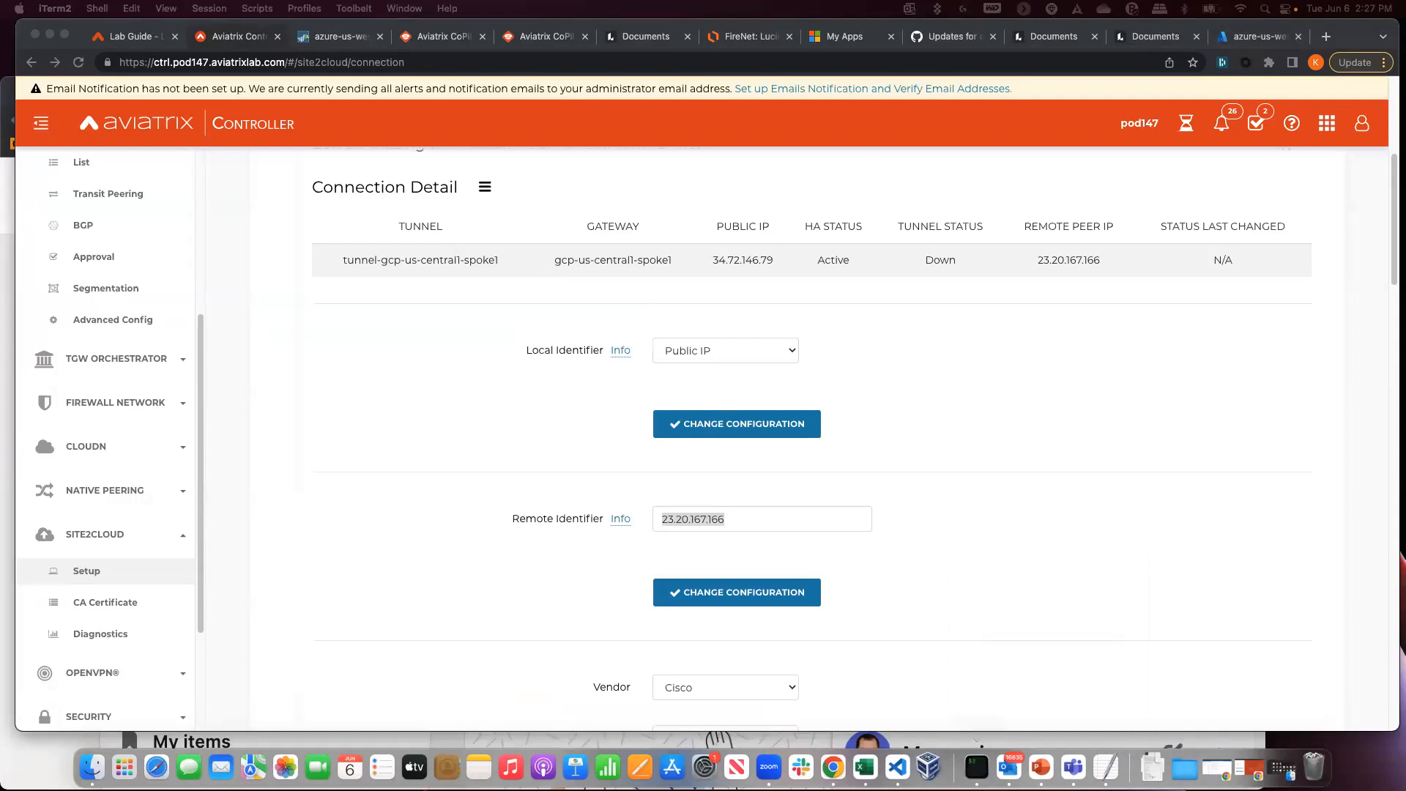
pyautogui.moveTo(1405, 82); pyautogui.dragTo(981, 71)
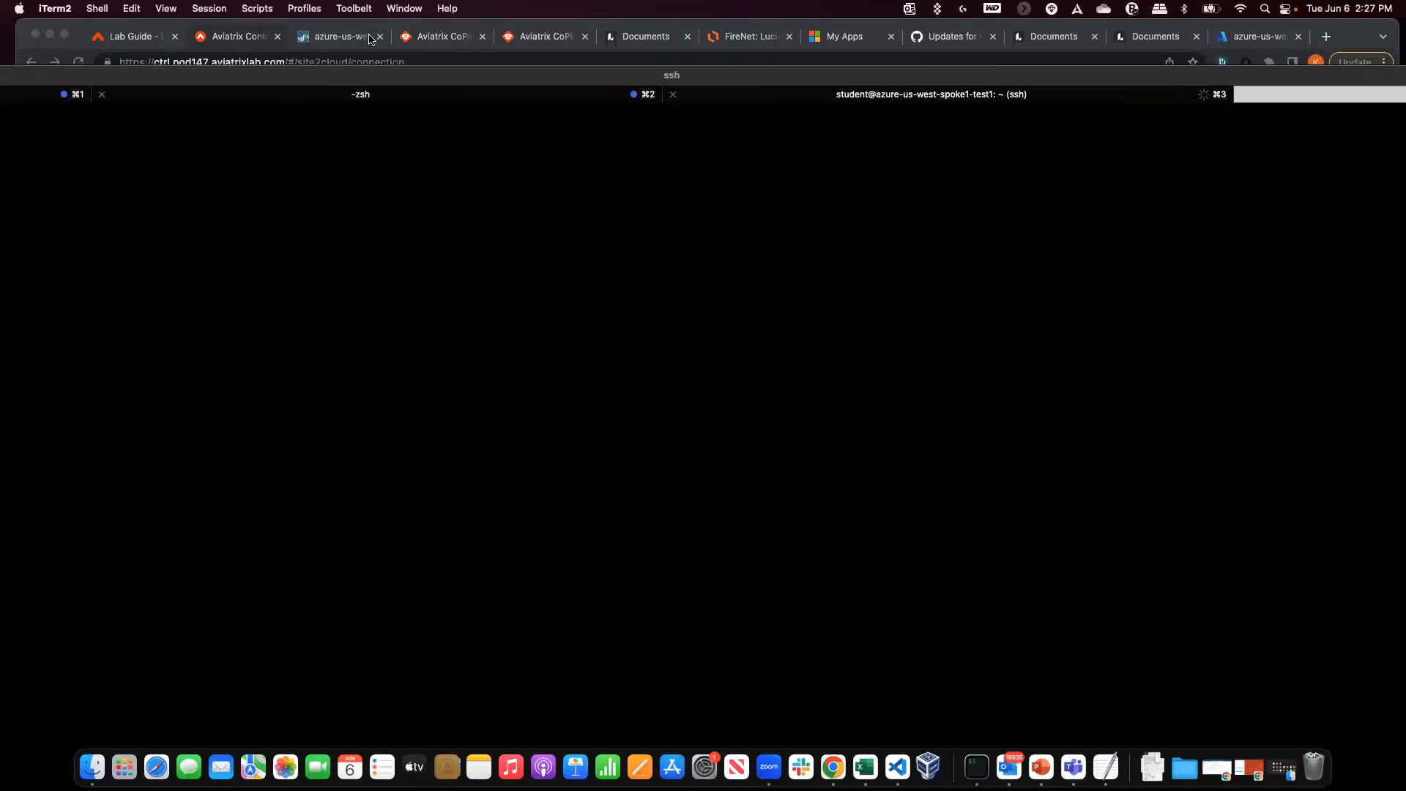
pyautogui.moveTo(331, 77); pyautogui.dragTo(947, 41)
pyautogui.moveTo(143, 28); pyautogui.dragTo(611, 343)
pyautogui.moveTo(747, 358); pyautogui.dragTo(220, 204)
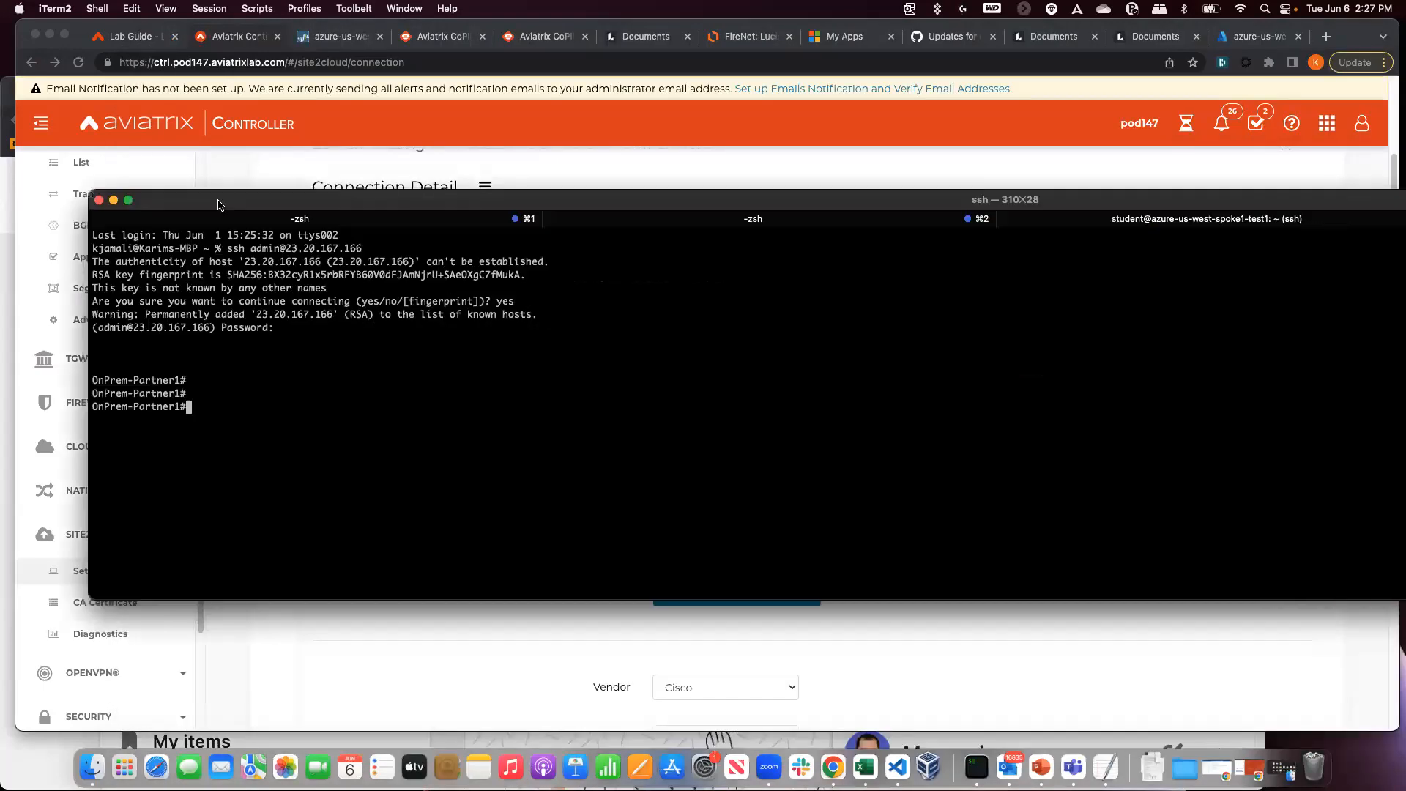
pyautogui.moveTo(74, 294); pyautogui.dragTo(584, 306)
pyautogui.moveTo(781, 190); pyautogui.dragTo(256, 202)
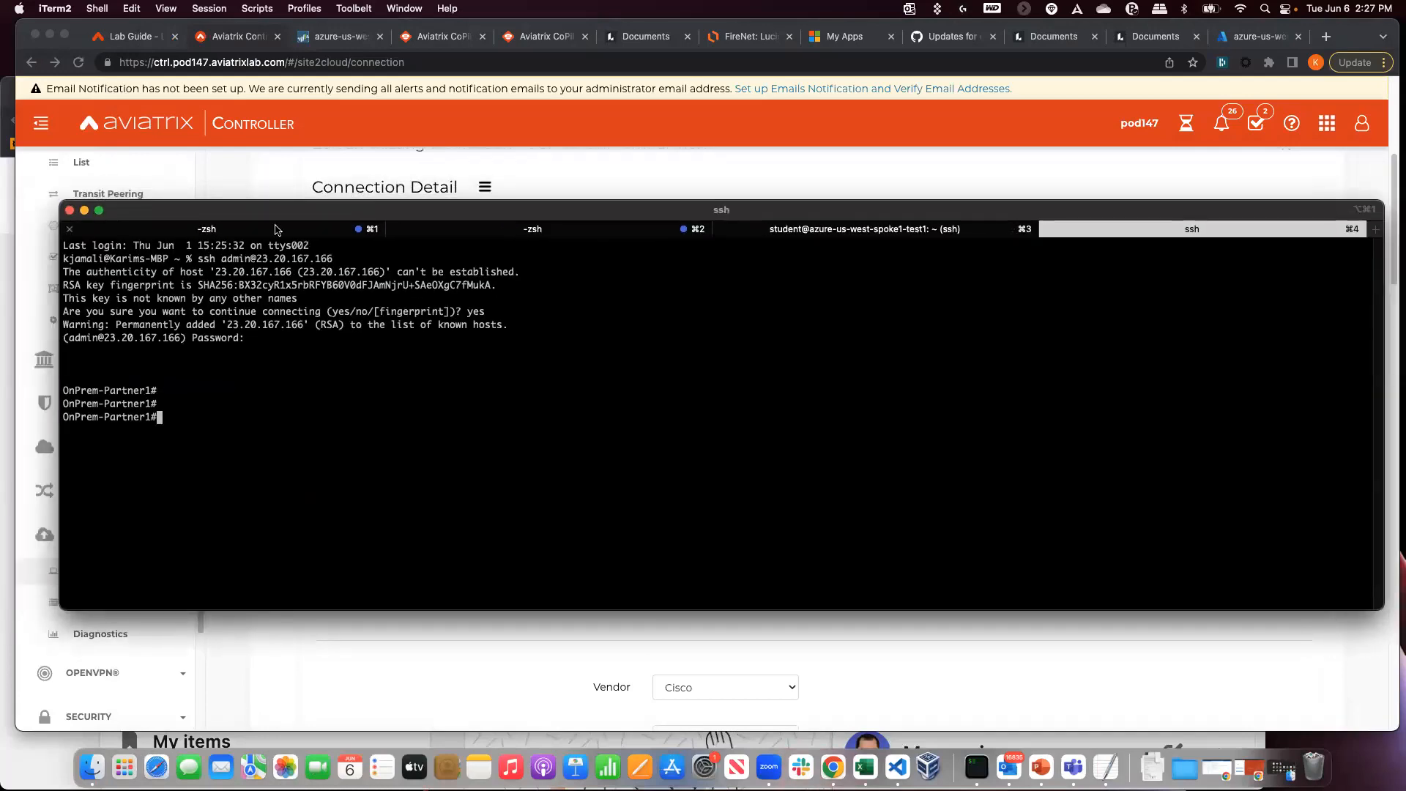
pyautogui.press('super+equal')
pyautogui.press('super+equal')
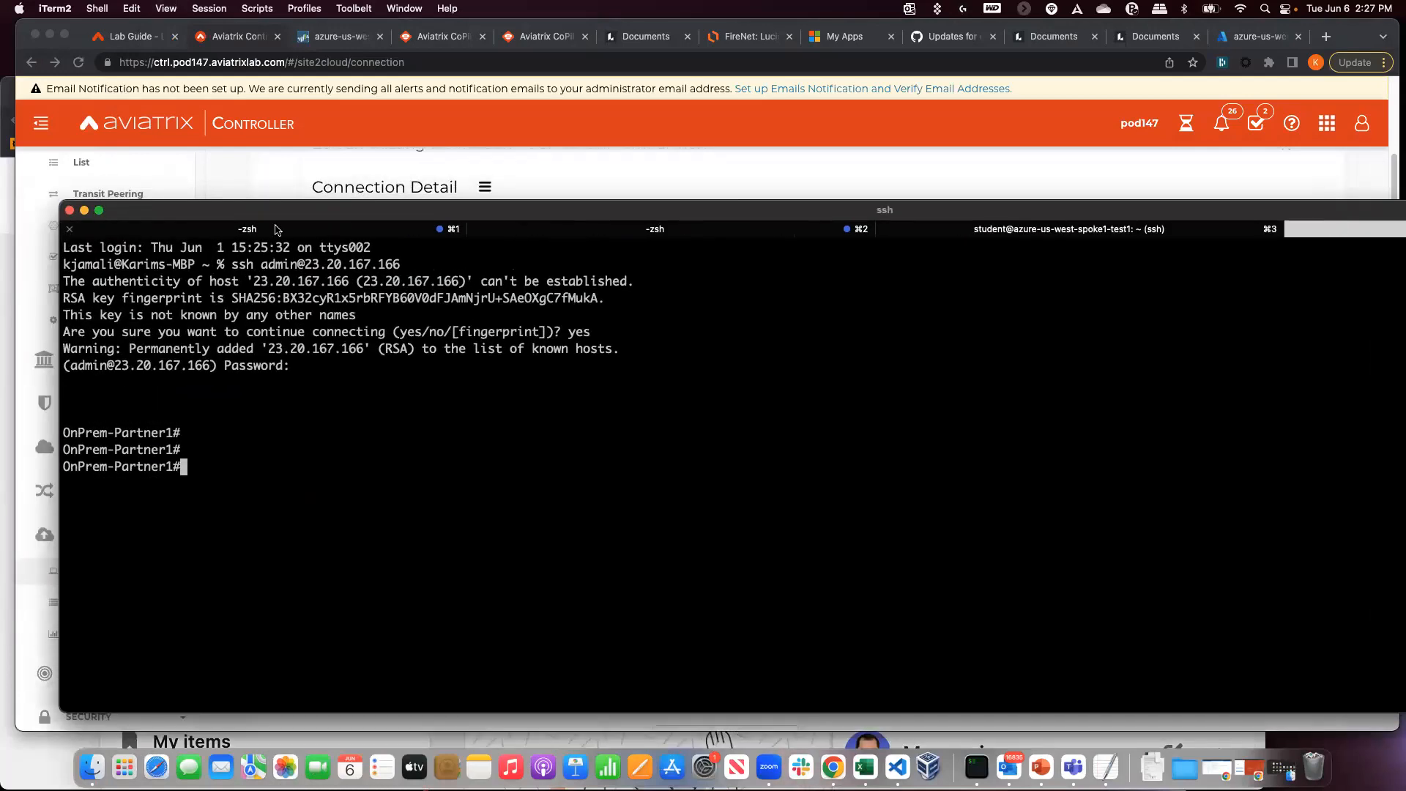
# - Run 'show ip int bri' and copy GigabitEthernet1's private IP 172.16.1.192
pyautogui.write('show ip int bri')
pyautogui.press('Return')
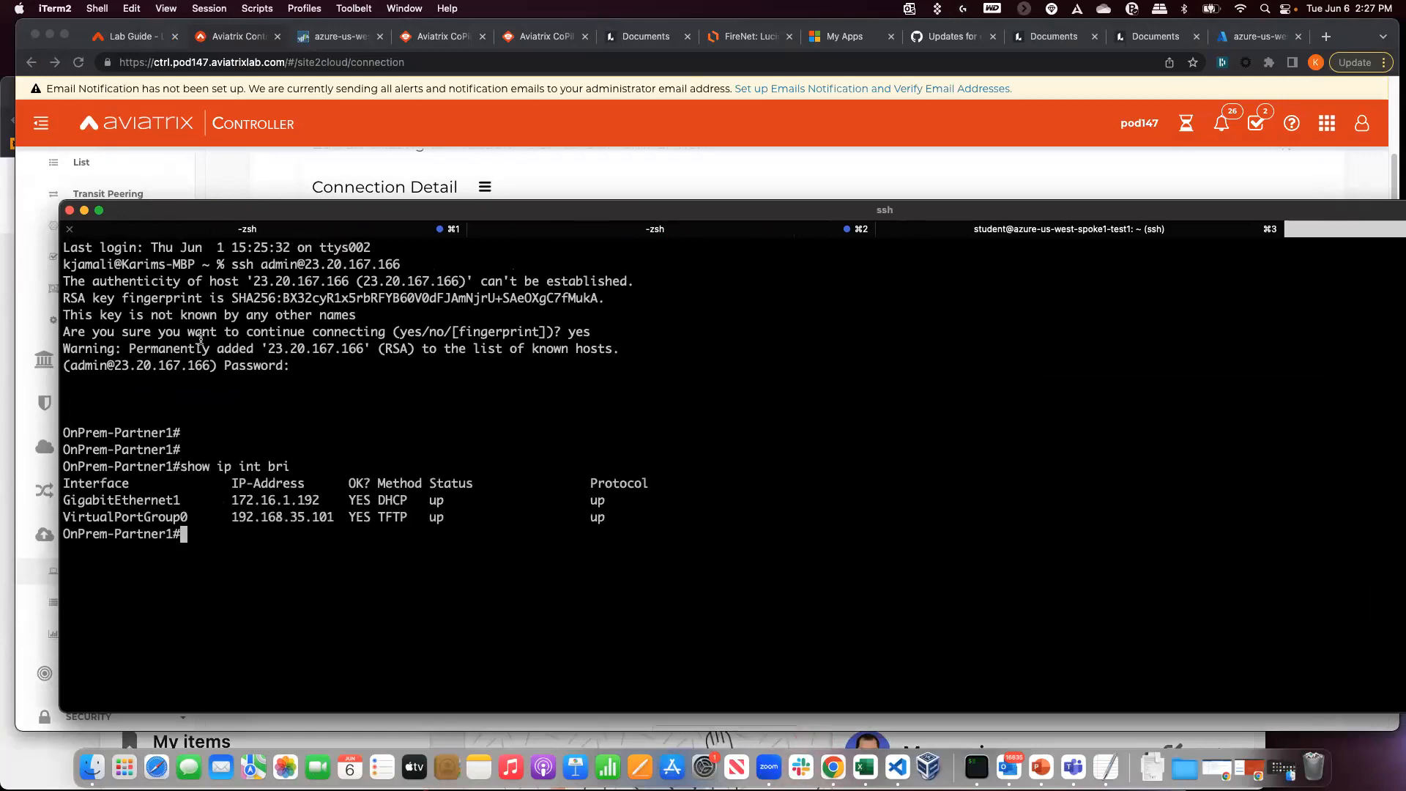
pyautogui.moveTo(232, 498); pyautogui.dragTo(318, 501)
pyautogui.press('super+c')
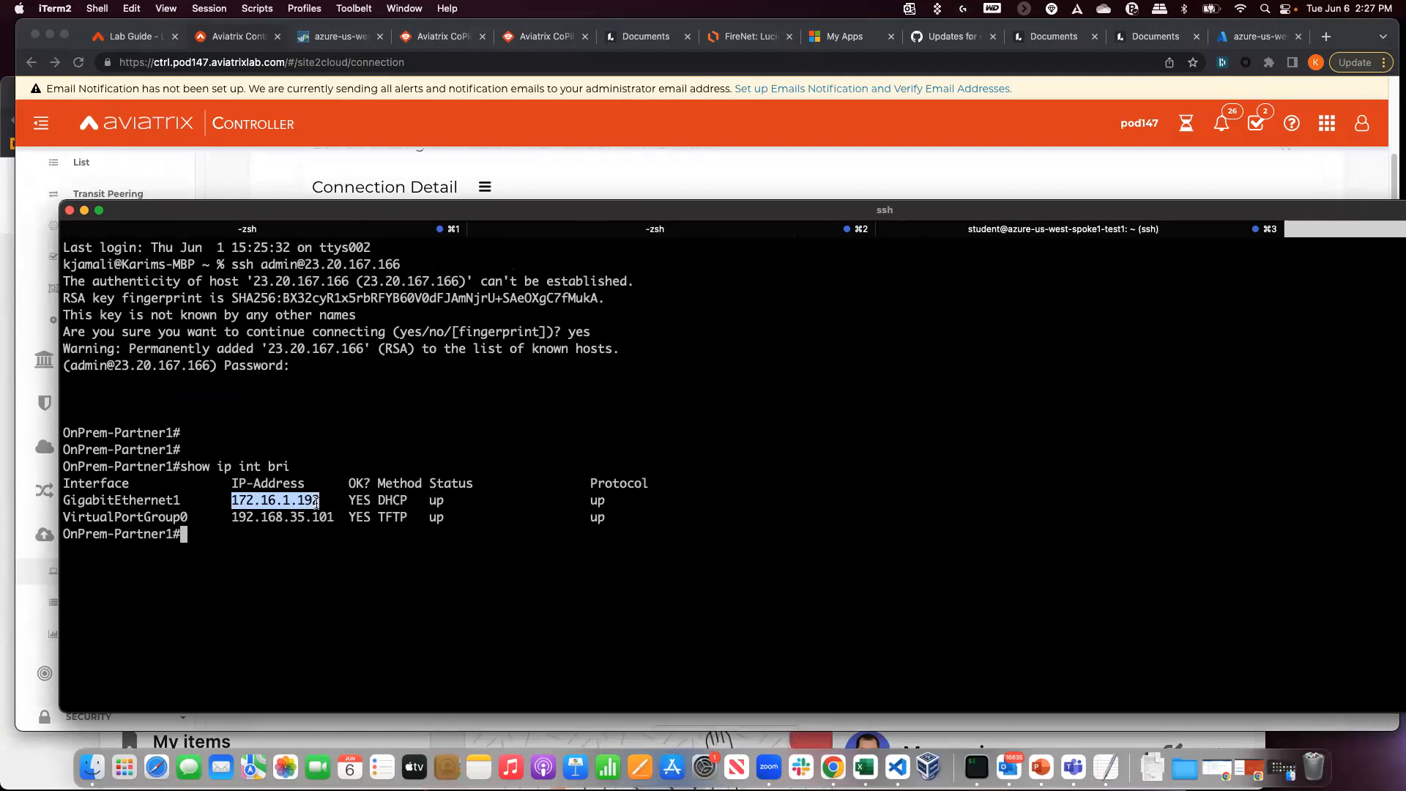
pyautogui.rightClick(317, 500)
pyautogui.click(326, 441)
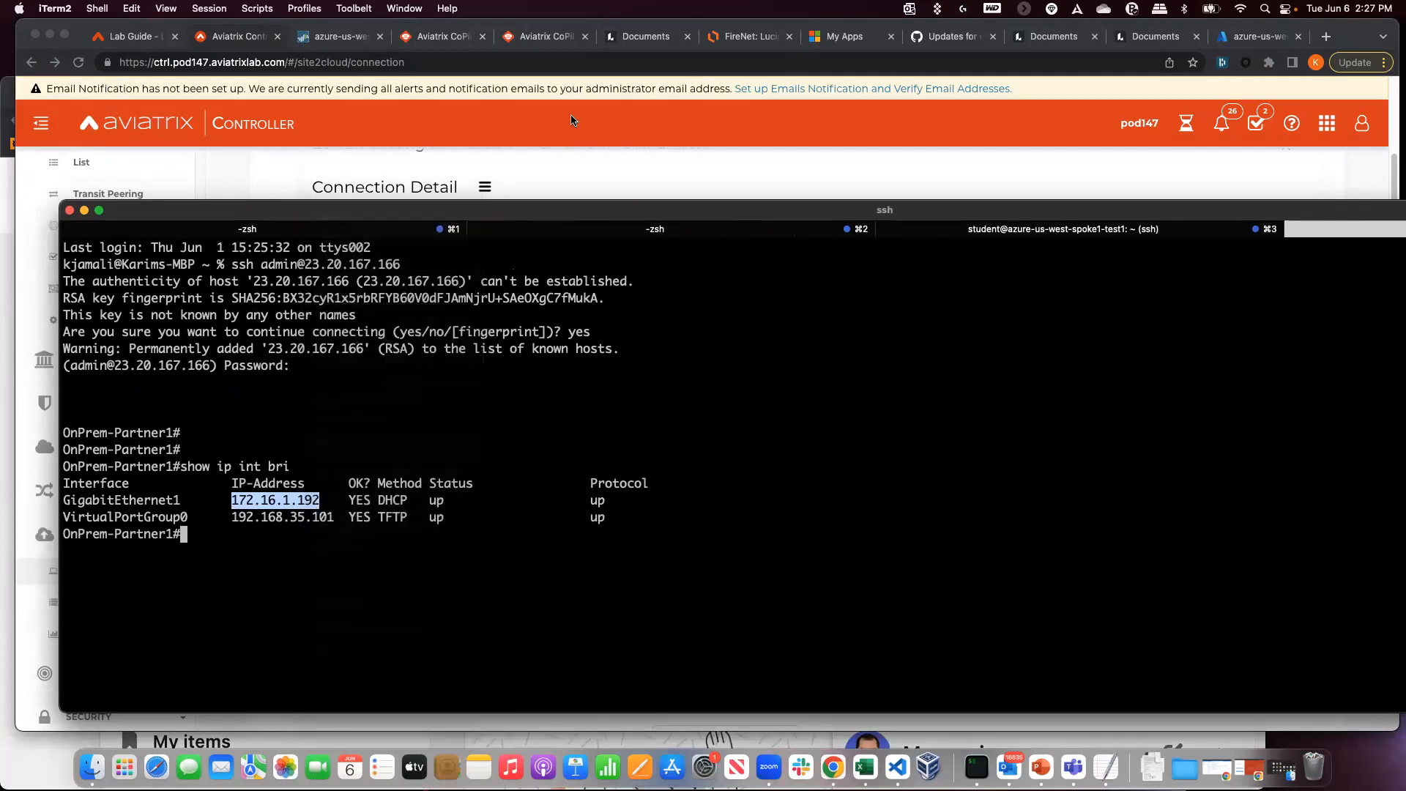
pyautogui.click(565, 167)
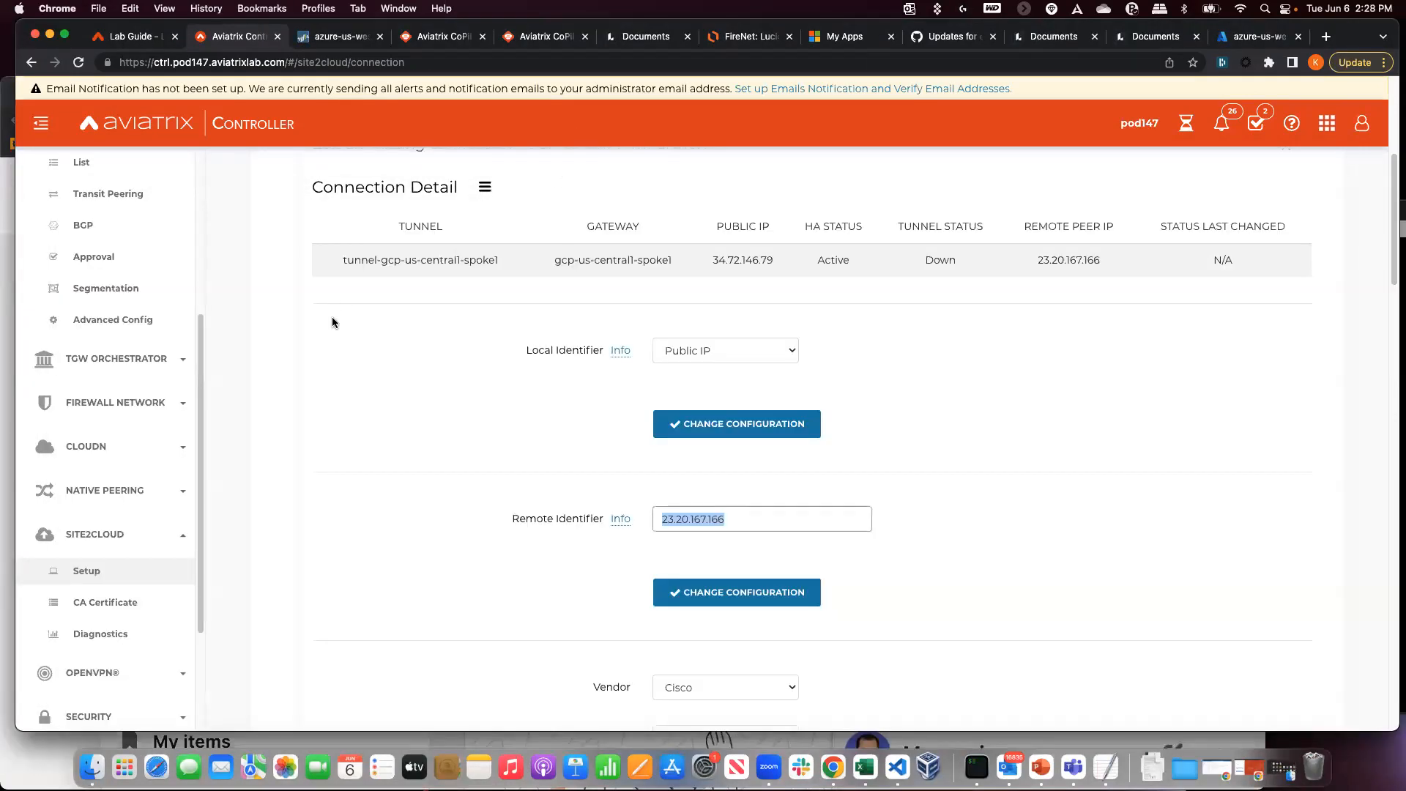
# - Replace the Remote Identifier 23.20.167.166 with the pasted 172.16.1.192 and save the change
pyautogui.click(141, 39)
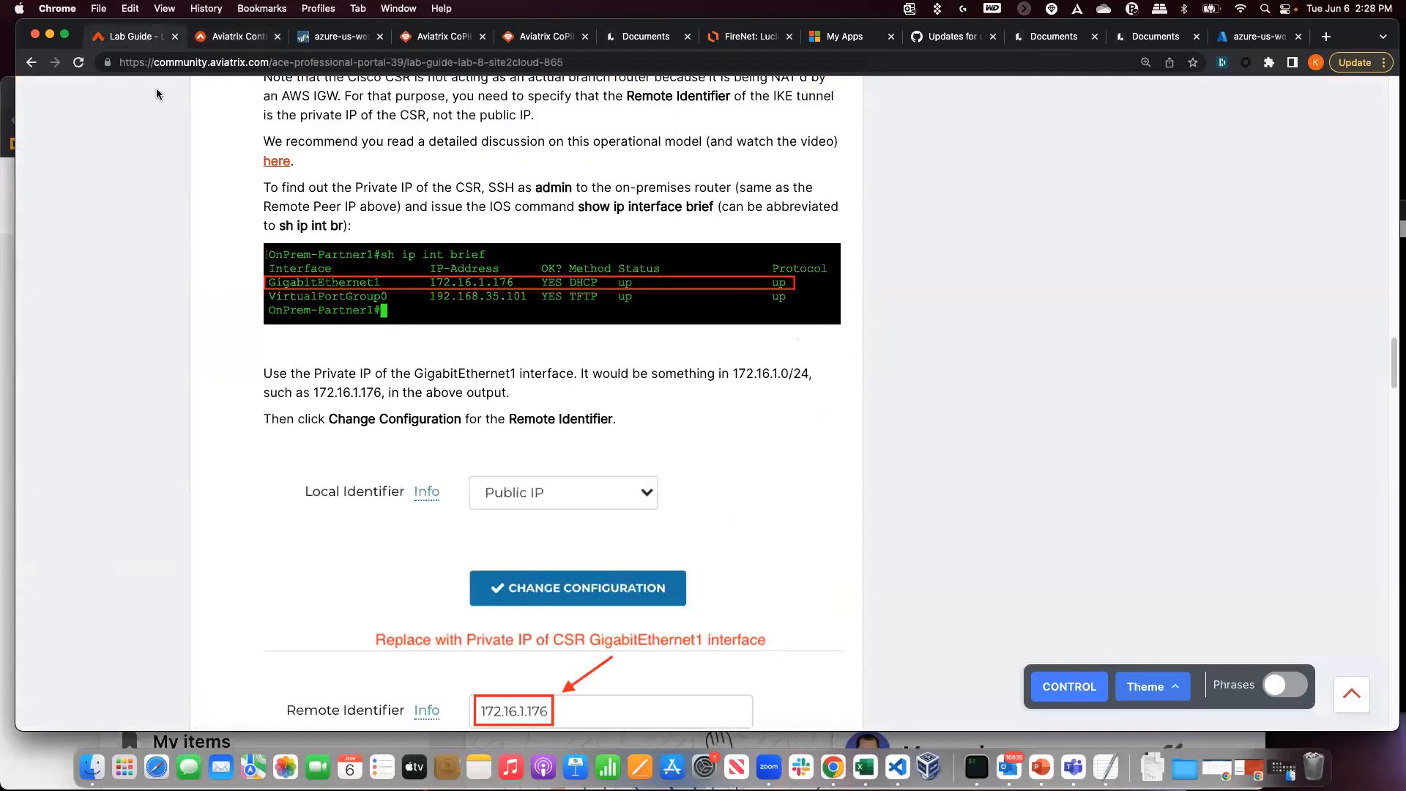
pyautogui.scroll(-3, 191, 310)
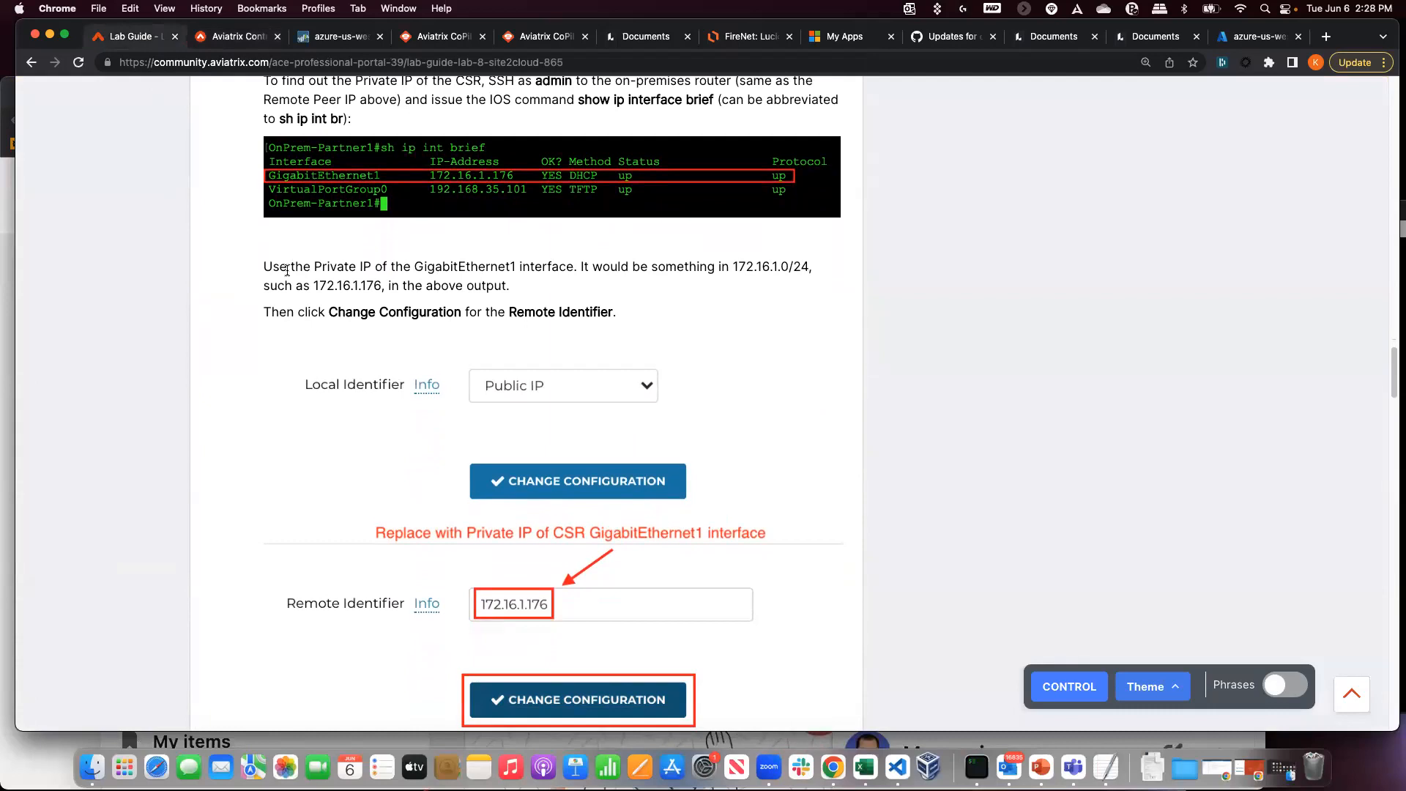
pyautogui.scroll(-1, 286, 271)
pyautogui.click(211, 44)
pyautogui.scroll(-1, 429, 413)
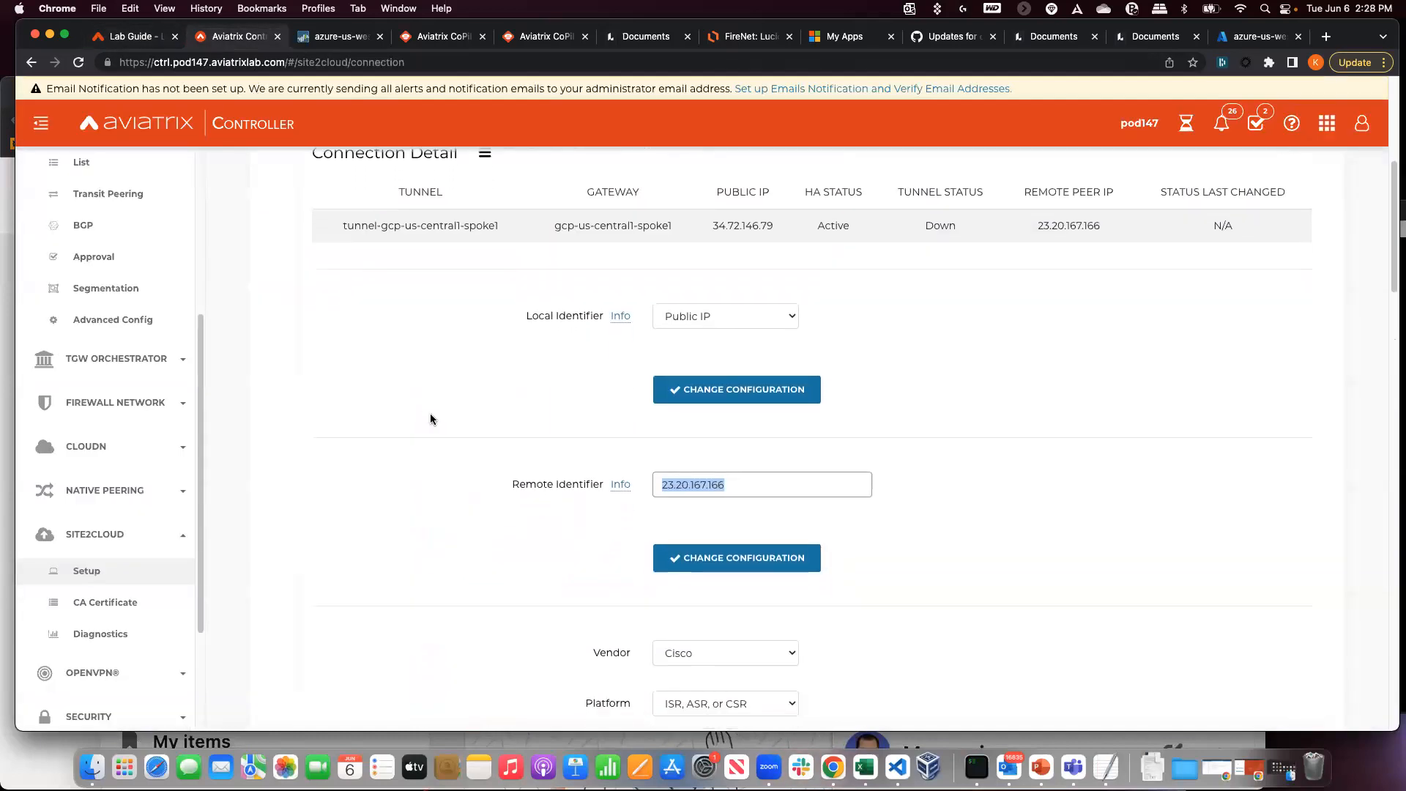
pyautogui.click(729, 477)
pyautogui.moveTo(729, 477); pyautogui.dragTo(659, 472)
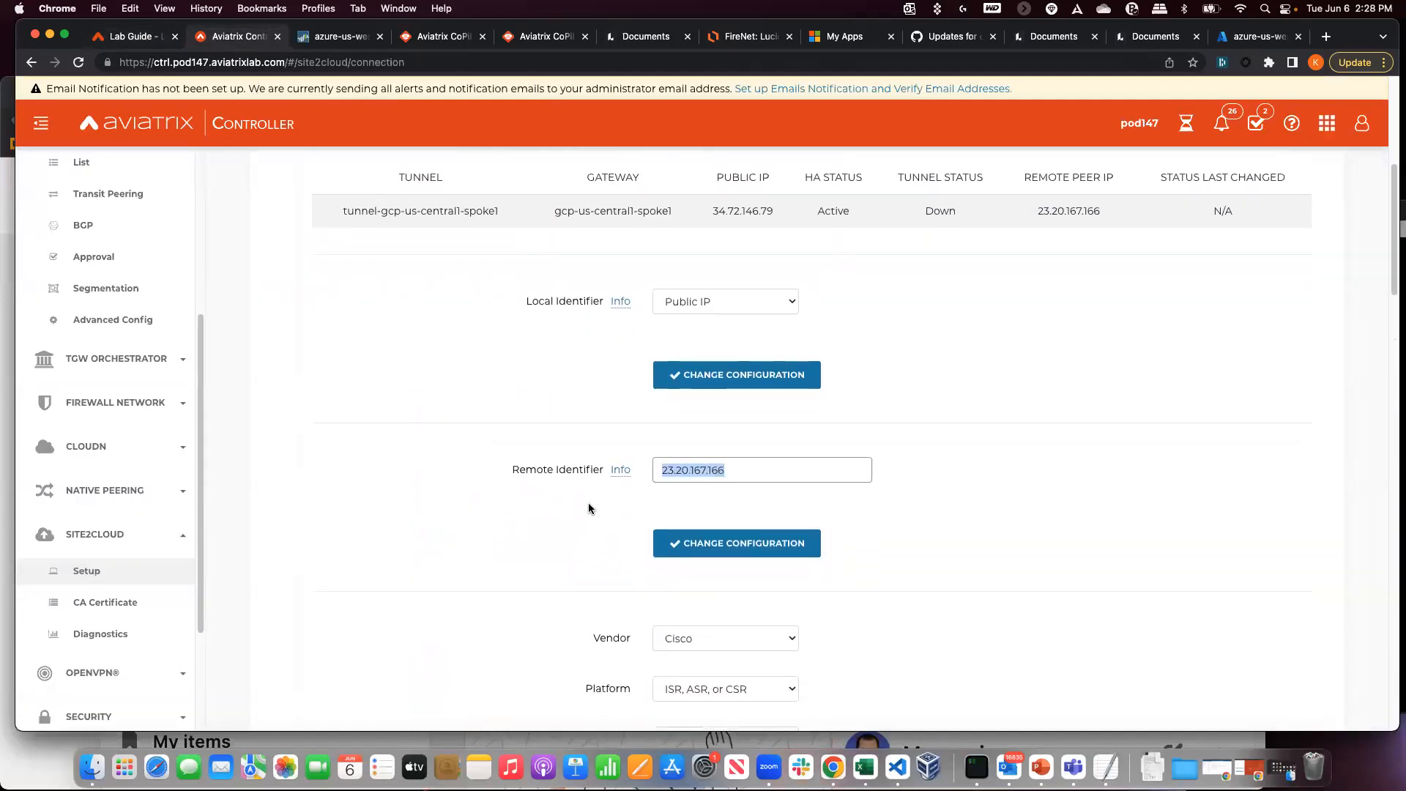
pyautogui.press('super+v')
pyautogui.click(733, 542)
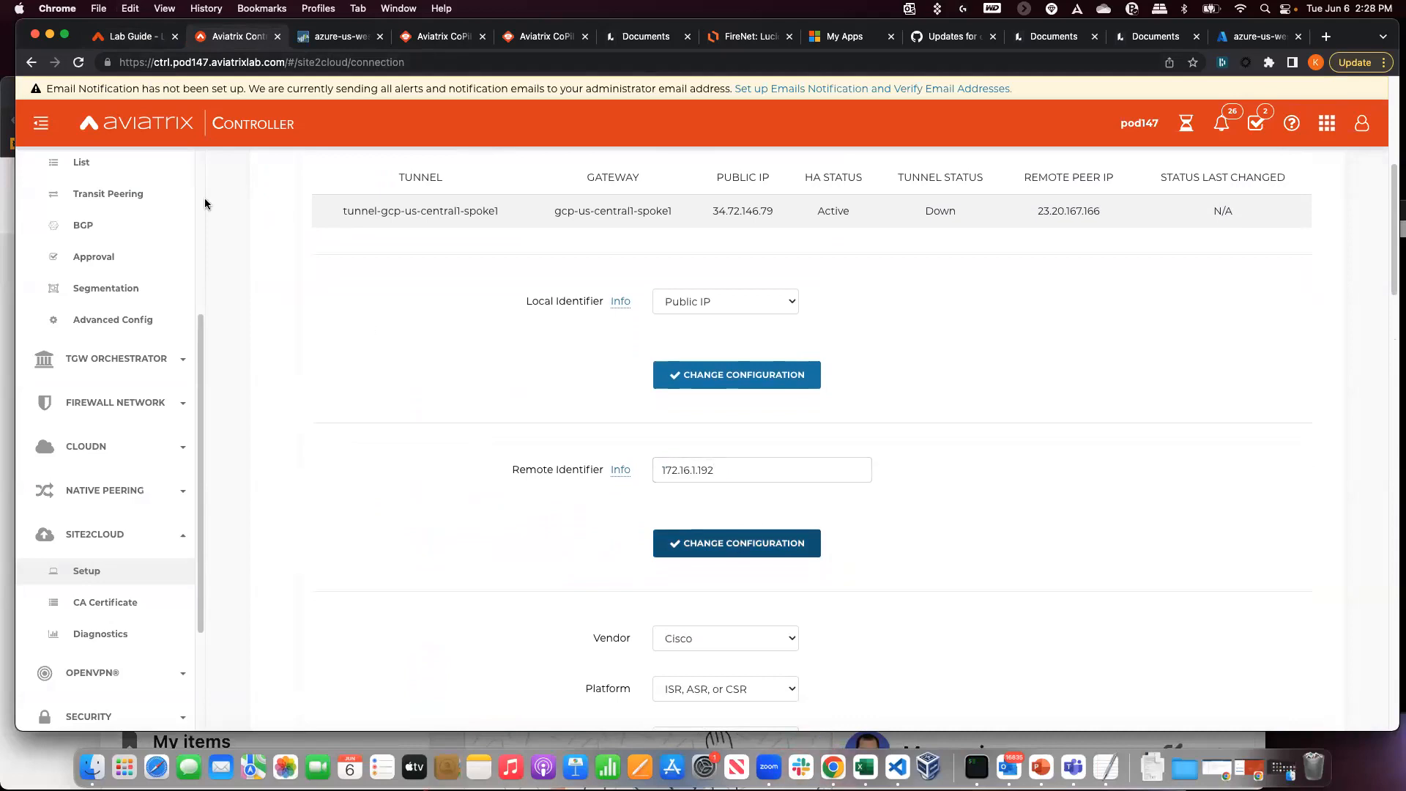
pyautogui.click(123, 38)
# - Replace <crypto_policy_number> with 1 so the line reads 'crypto isakmp policy 1'
pyautogui.scroll(-3, 244, 450)
pyautogui.scroll(-3, 244, 448)
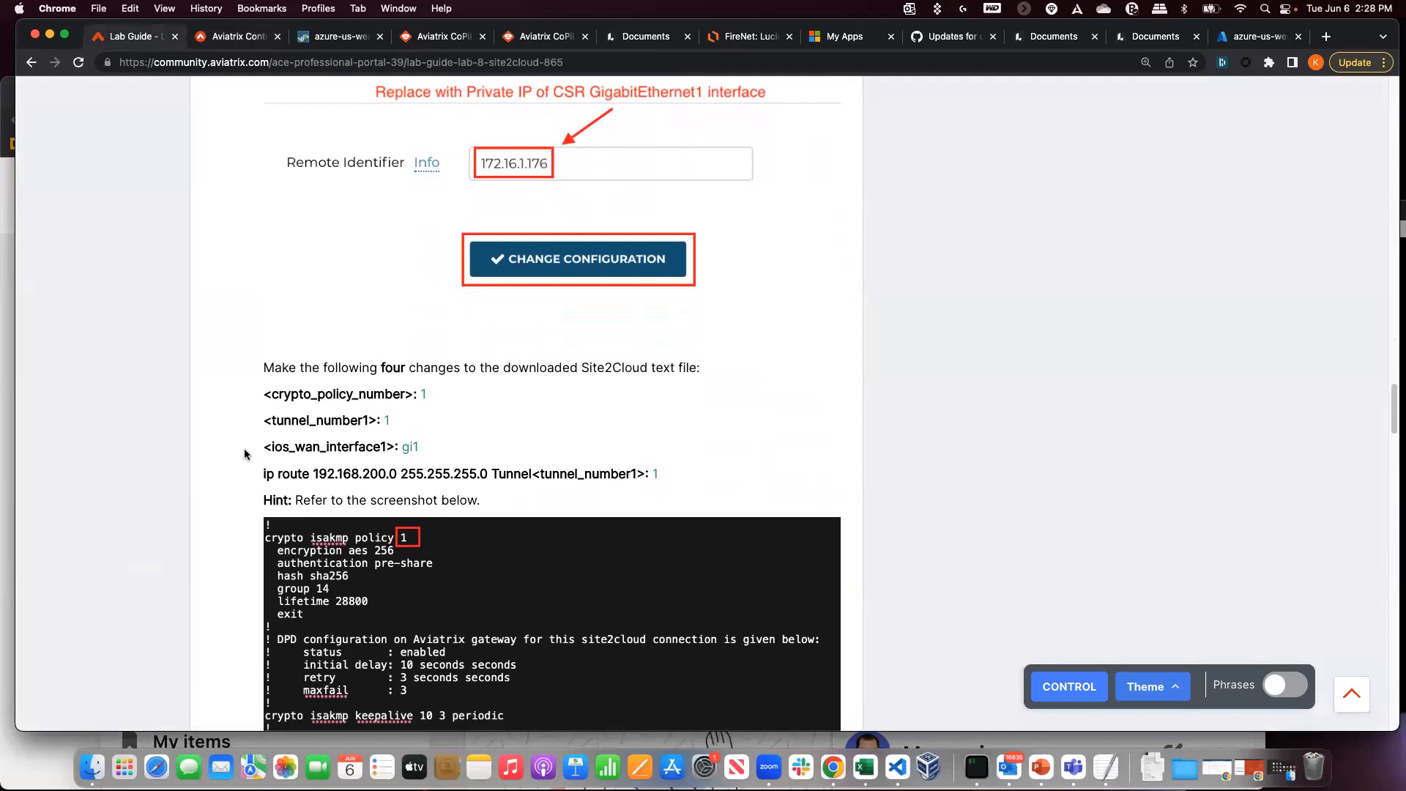
pyautogui.scroll(-3, 244, 448)
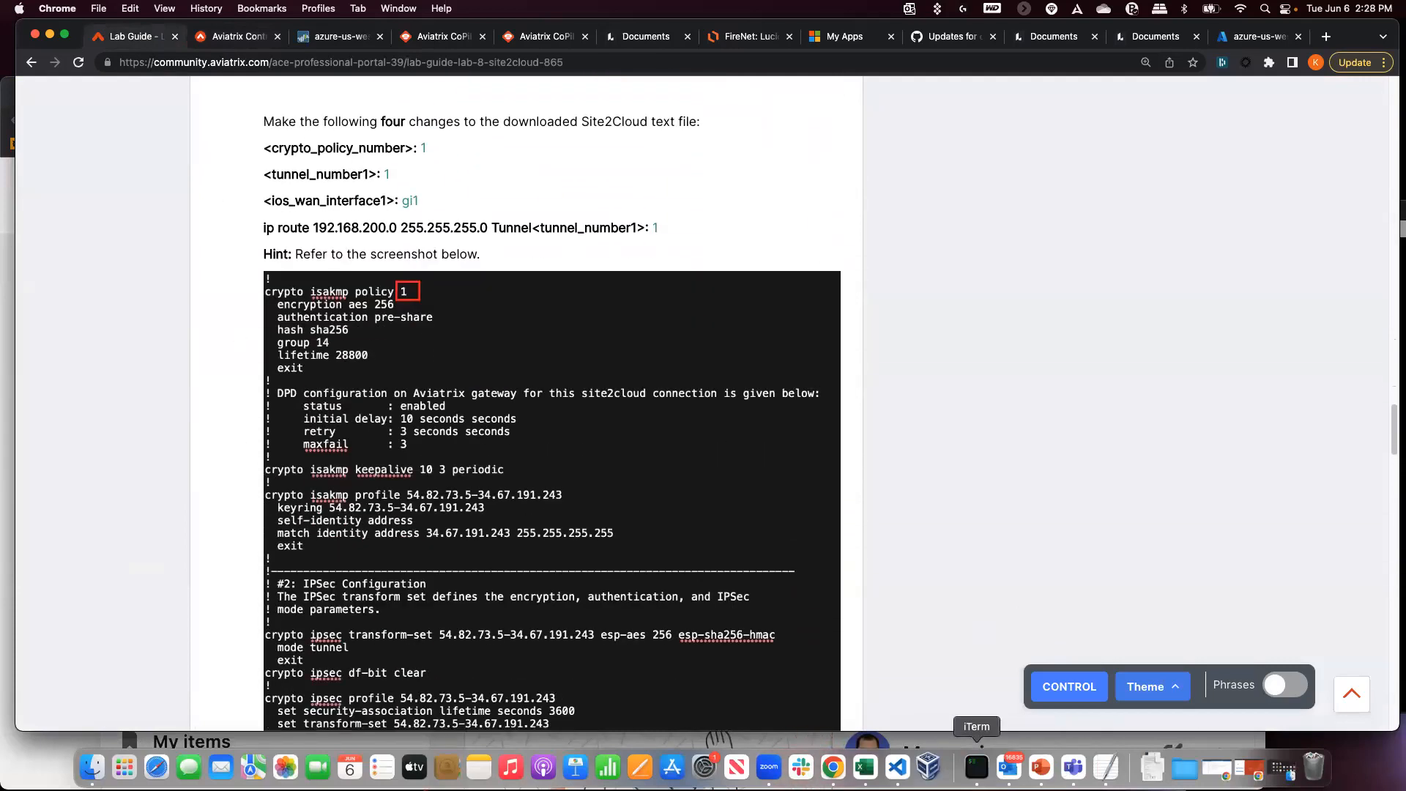
pyautogui.click(1106, 766)
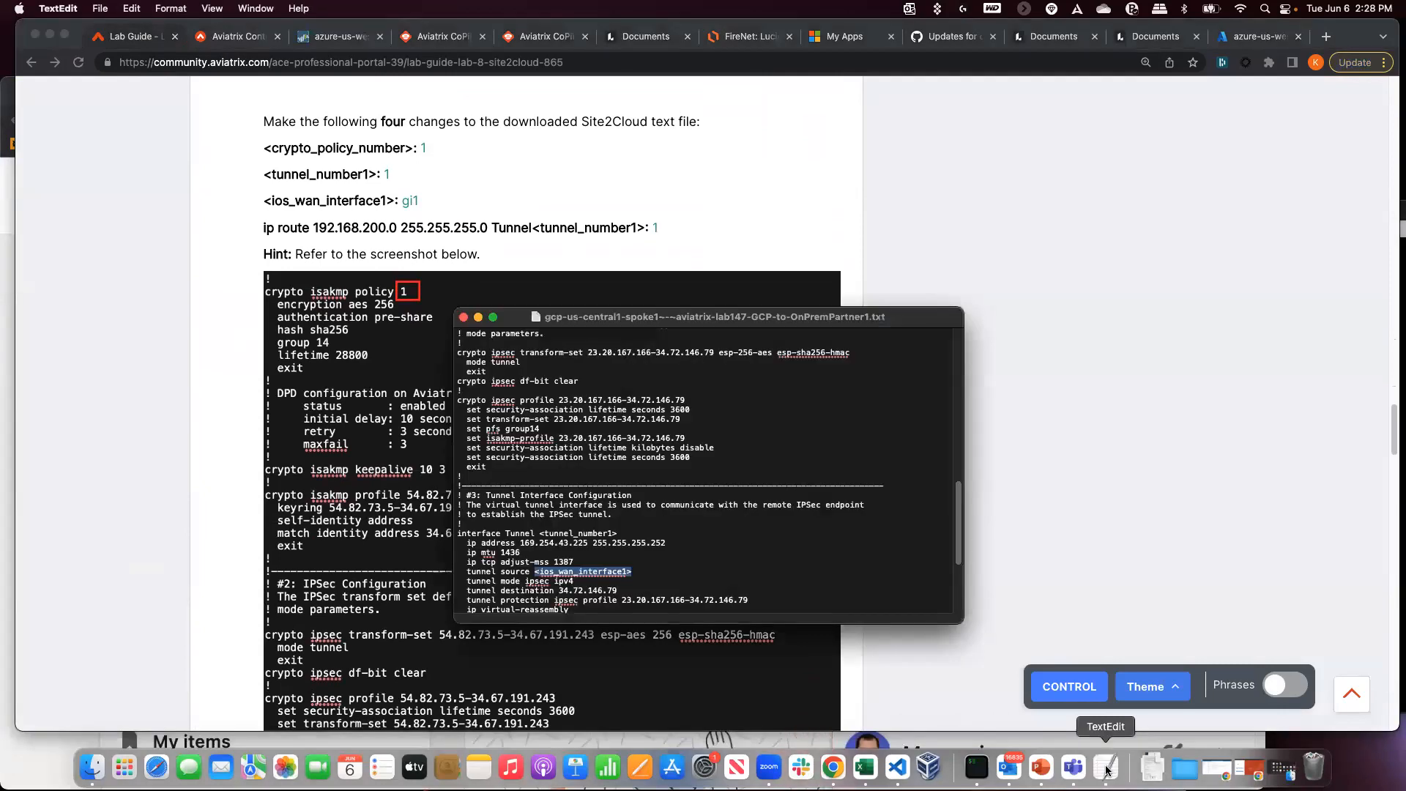
pyautogui.scroll(5, 543, 452)
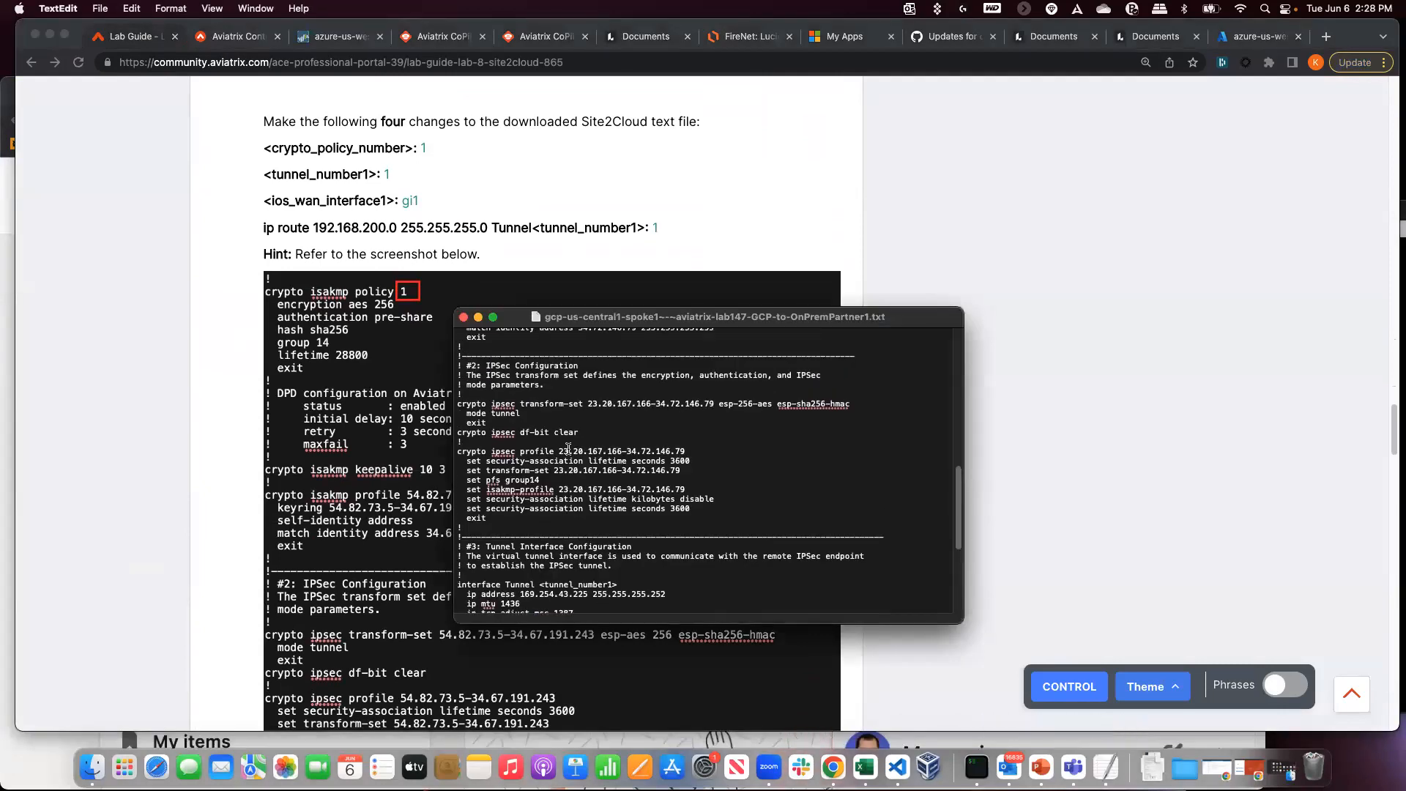
pyautogui.scroll(8, 484, 451)
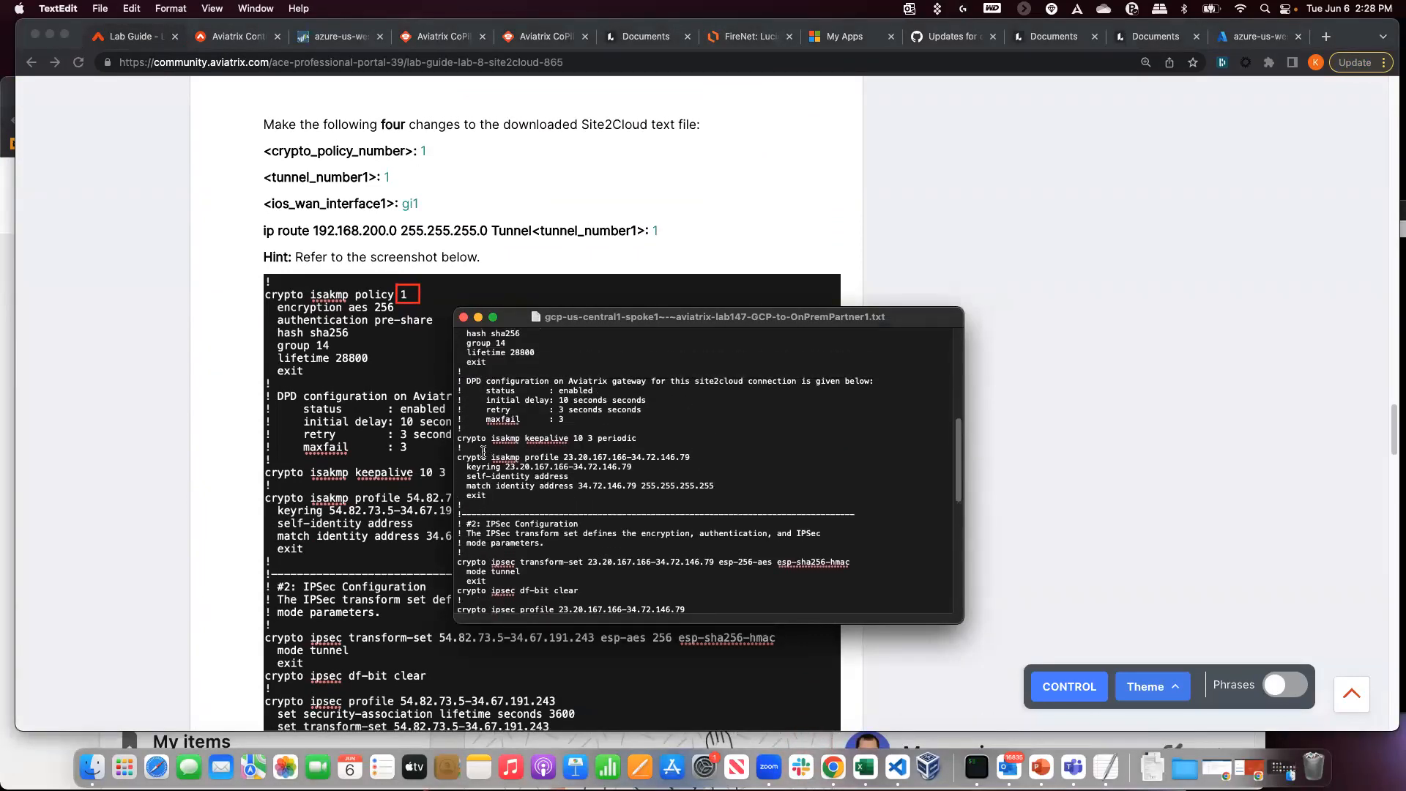
pyautogui.scroll(1, 483, 451)
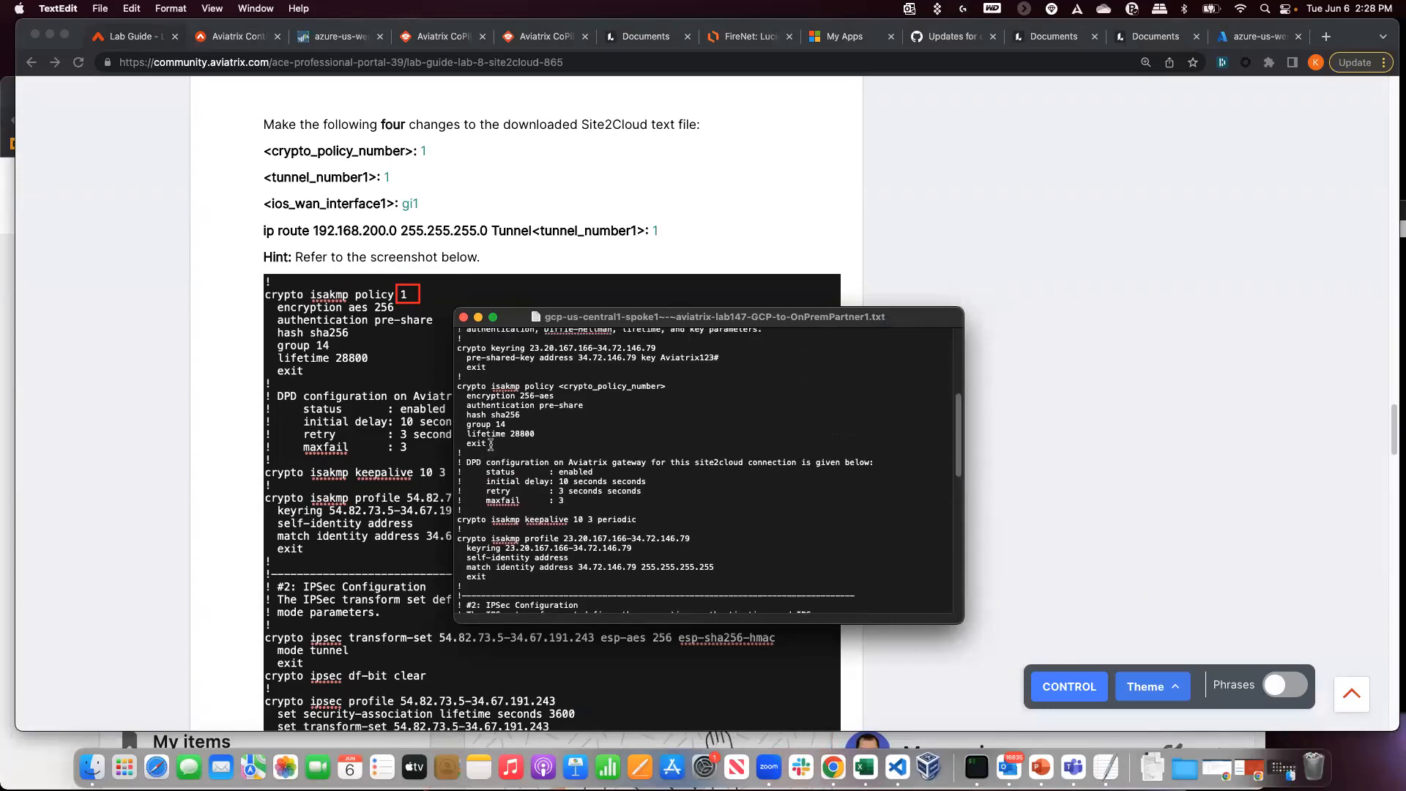
pyautogui.scroll(2, 483, 452)
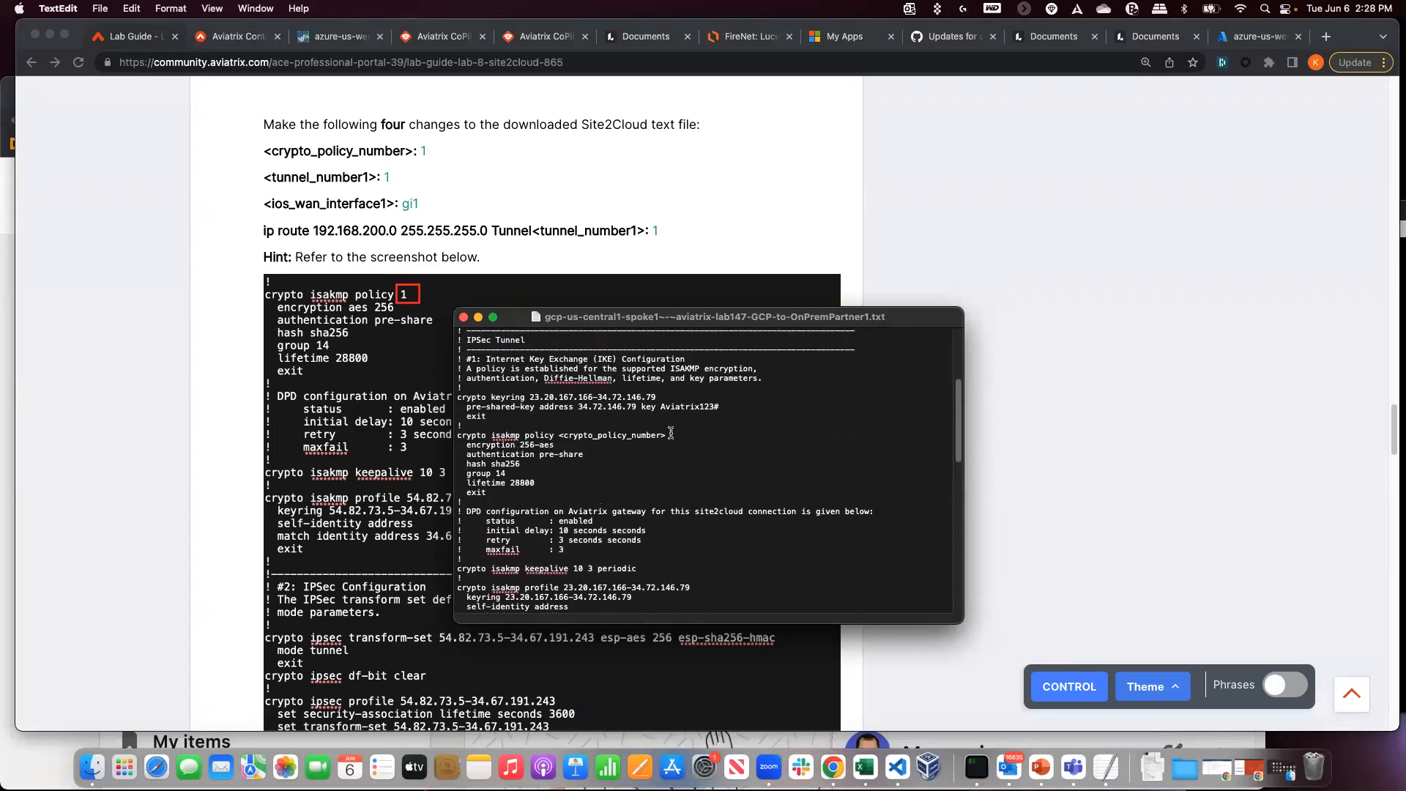
pyautogui.moveTo(668, 434); pyautogui.dragTo(575, 432)
pyautogui.write('1')
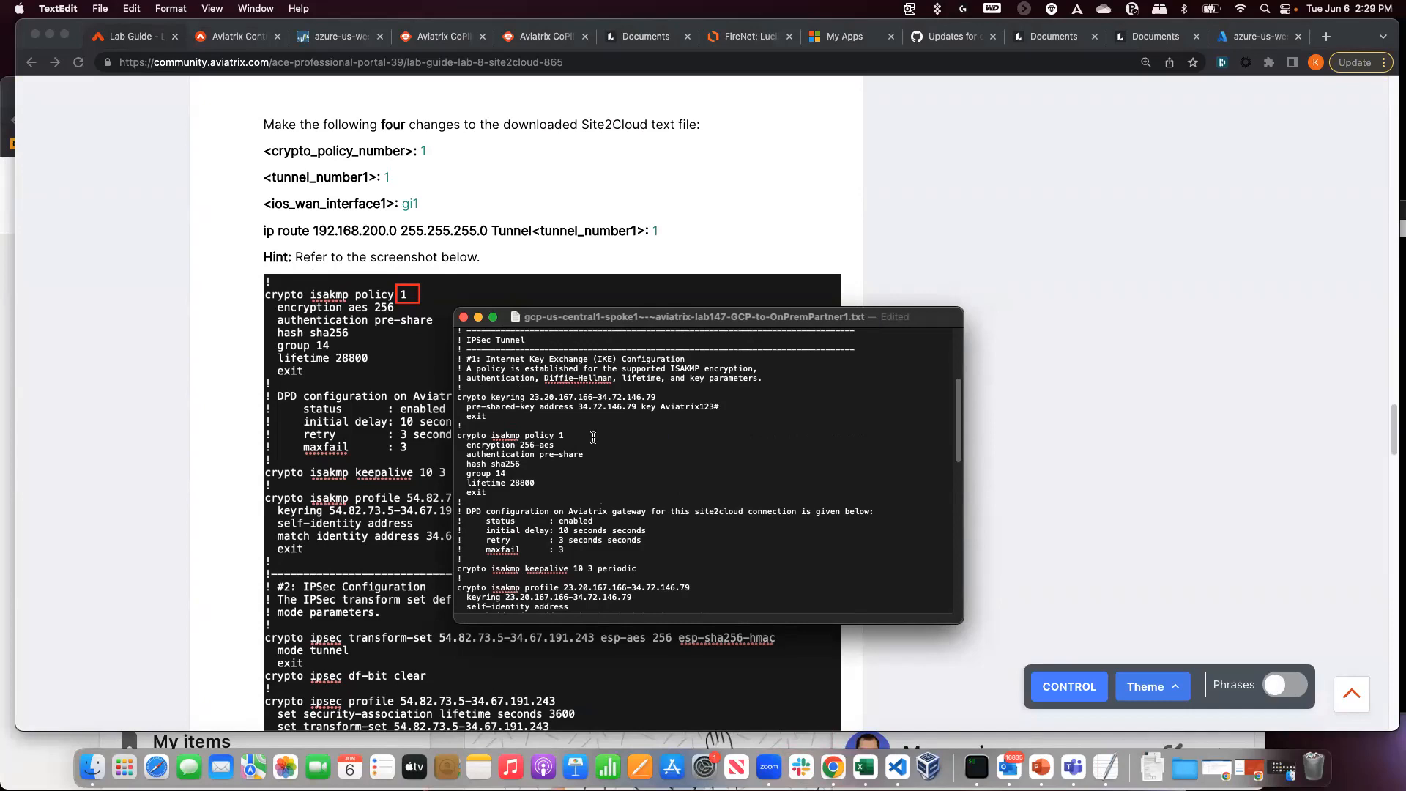
# - Replace <tunnel_number1> on the interface line with 1 and select the tunnel source placeholder
pyautogui.scroll(-1, 377, 448)
pyautogui.moveTo(582, 315); pyautogui.dragTo(789, 131)
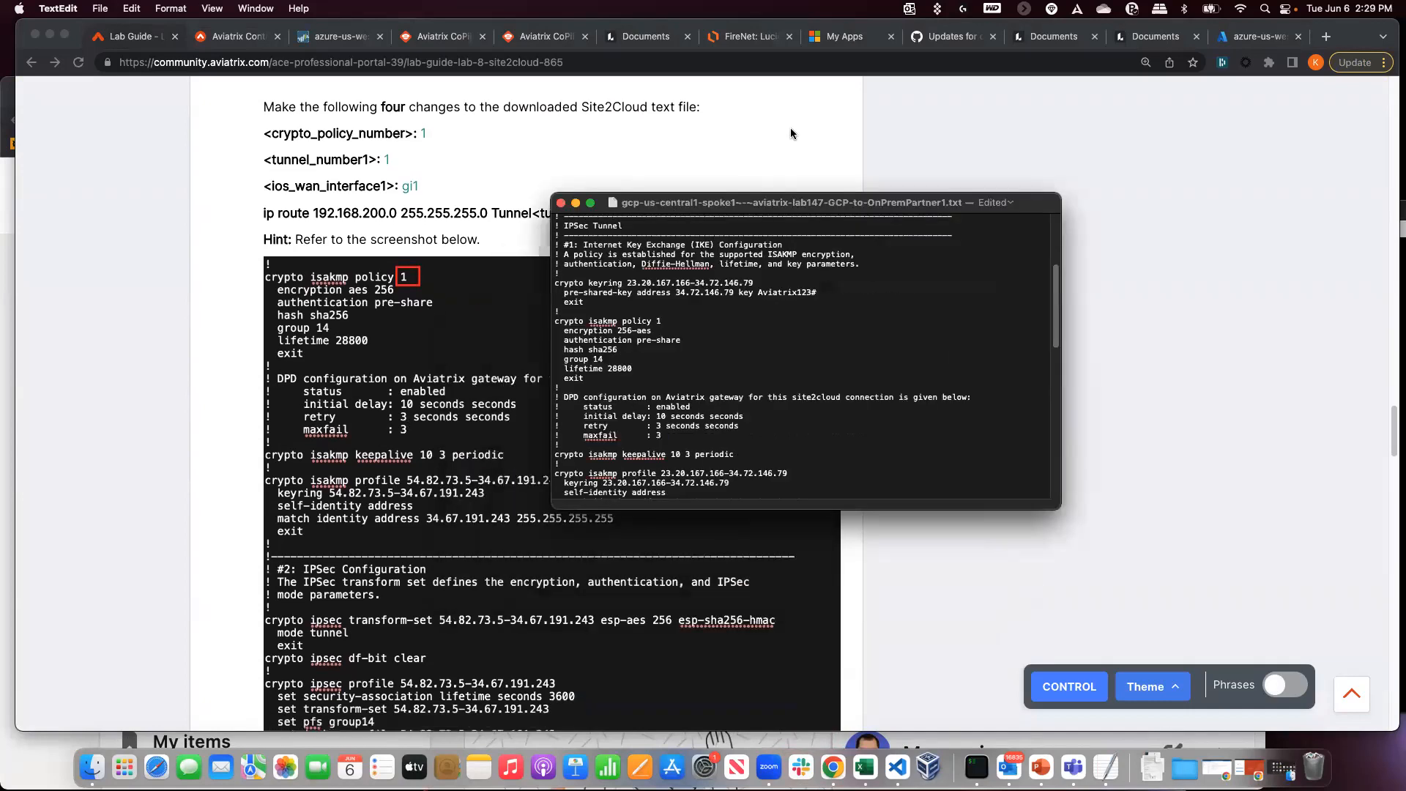
pyautogui.scroll(-8, 468, 472)
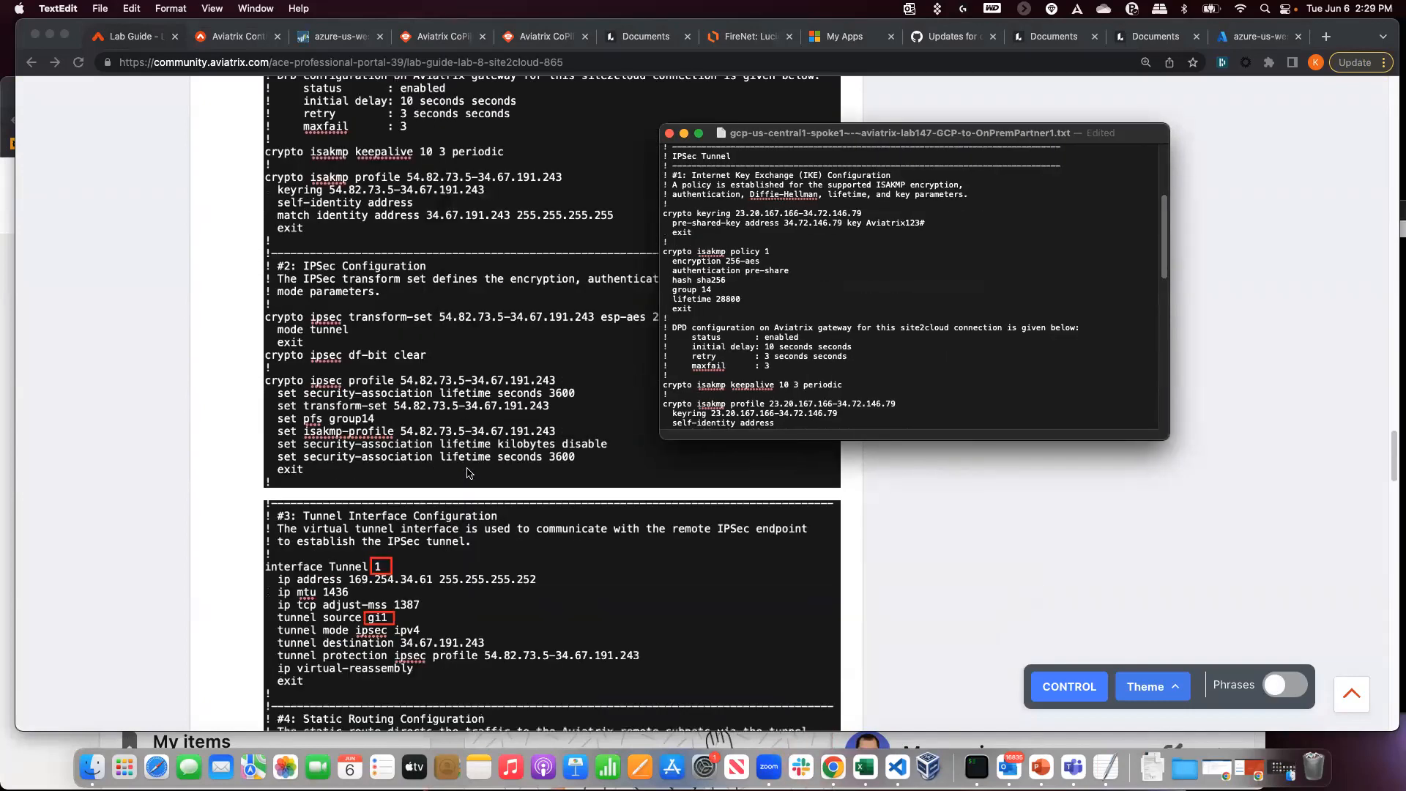
pyautogui.scroll(-5, 763, 303)
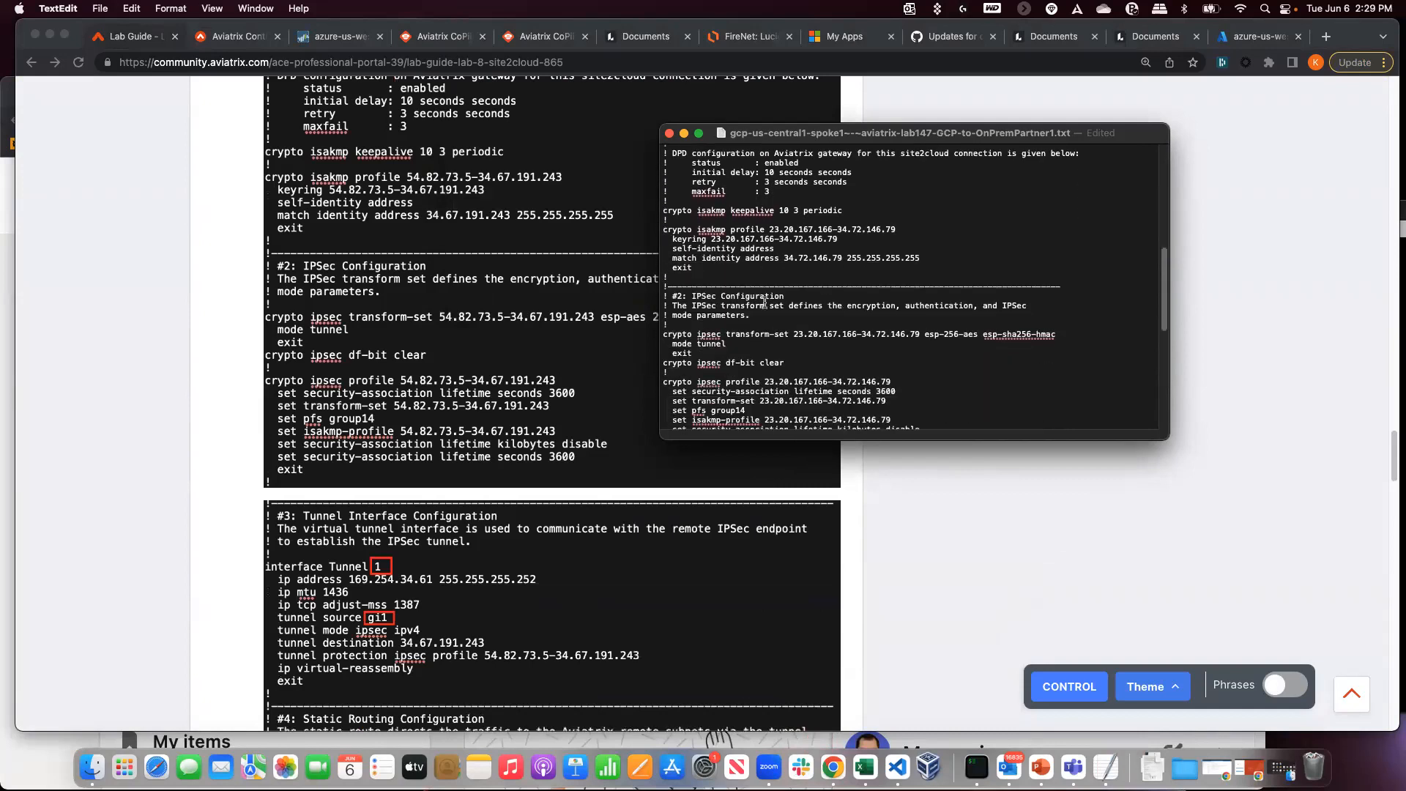
pyautogui.scroll(-4, 764, 303)
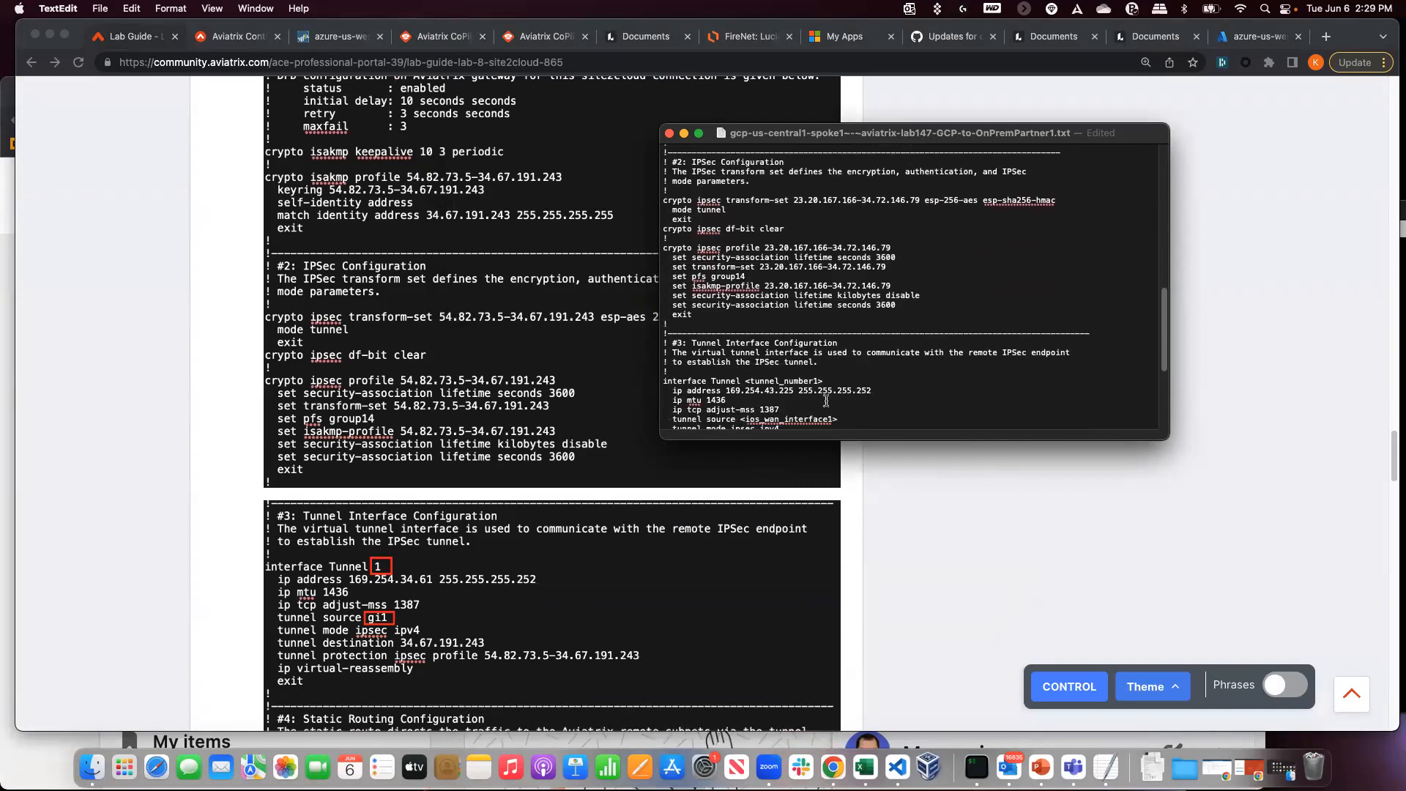
pyautogui.moveTo(832, 380); pyautogui.dragTo(745, 381)
pyautogui.write('1')
pyautogui.scroll(-2, 745, 405)
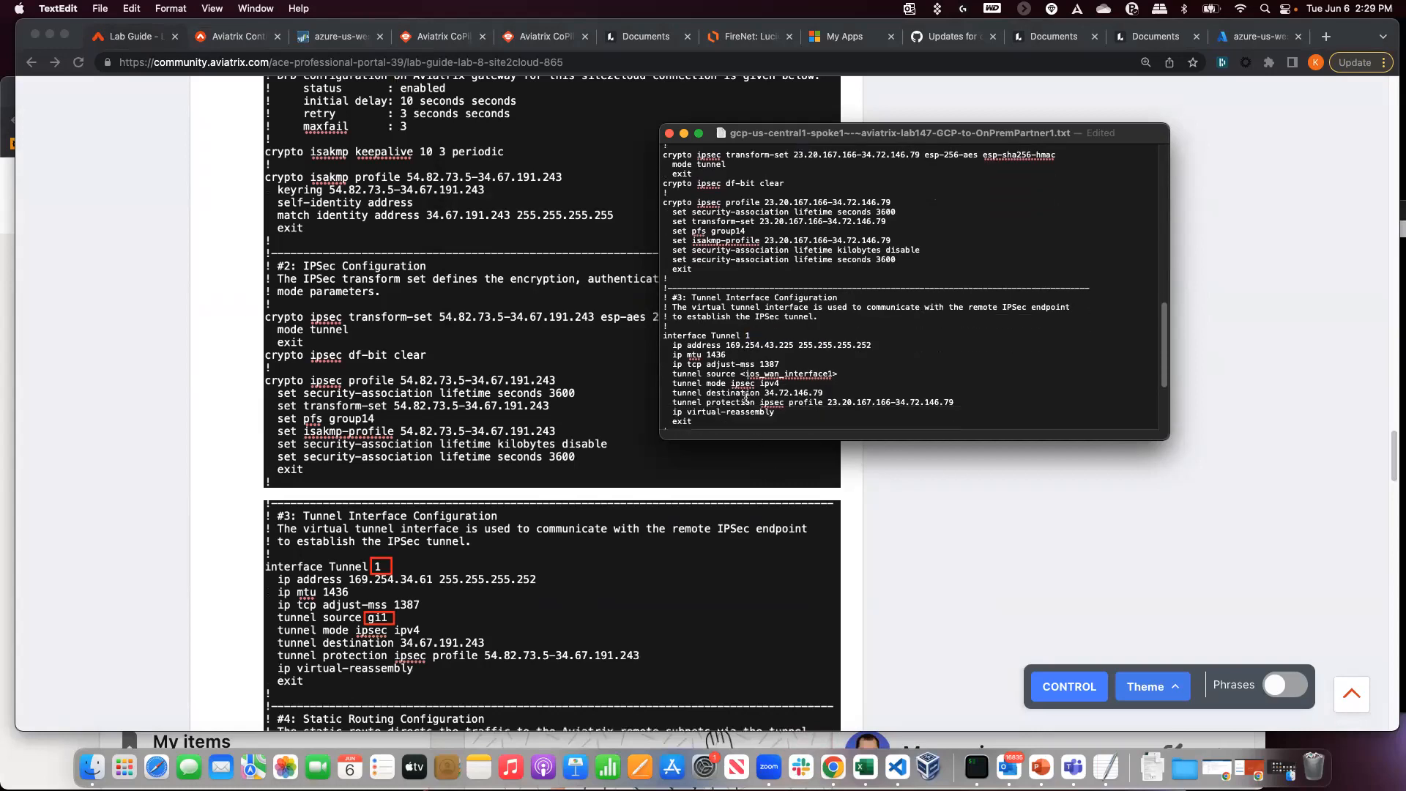
pyautogui.moveTo(839, 373); pyautogui.dragTo(740, 373)
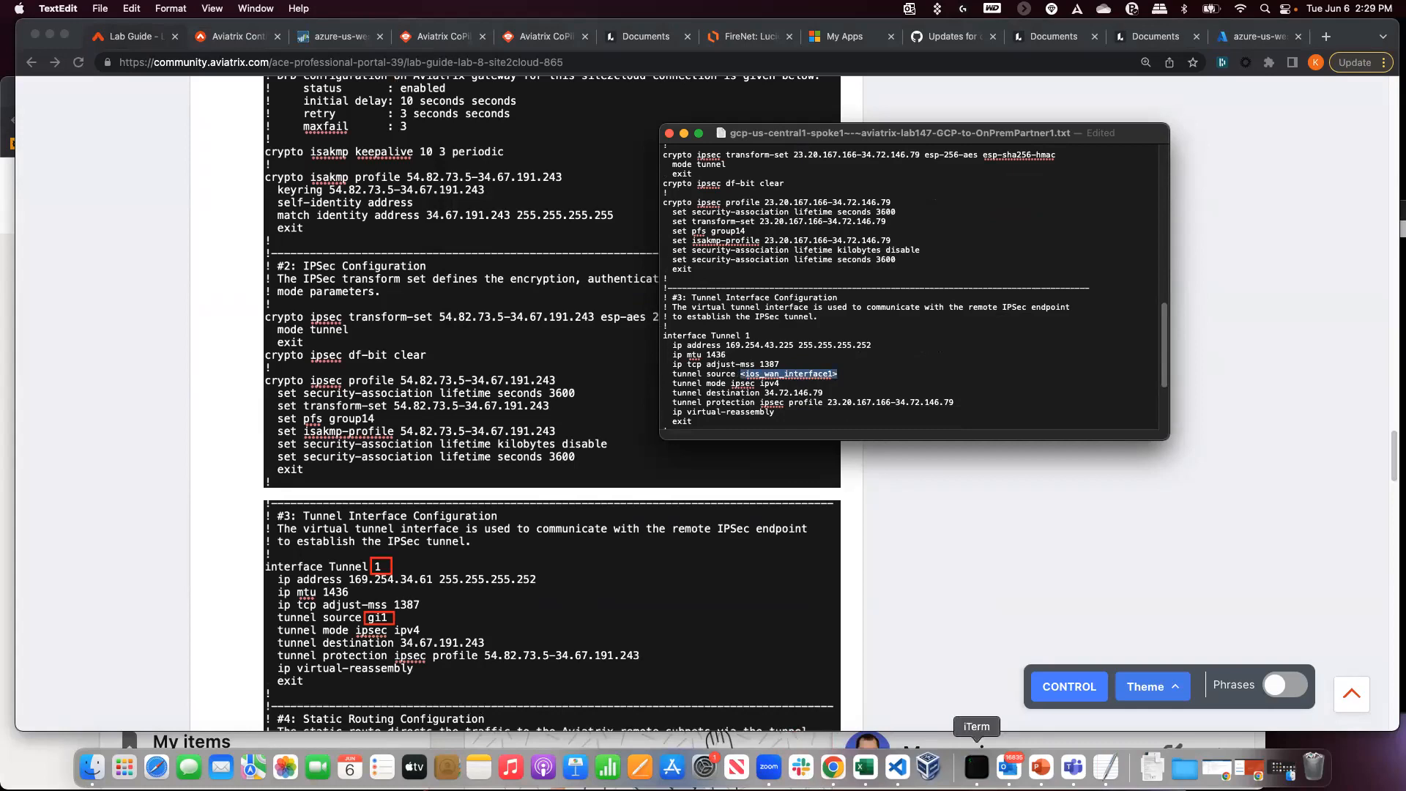
# - Change the tunnel source to gi1, then scroll the lab guide to the static route step
pyautogui.click(976, 767)
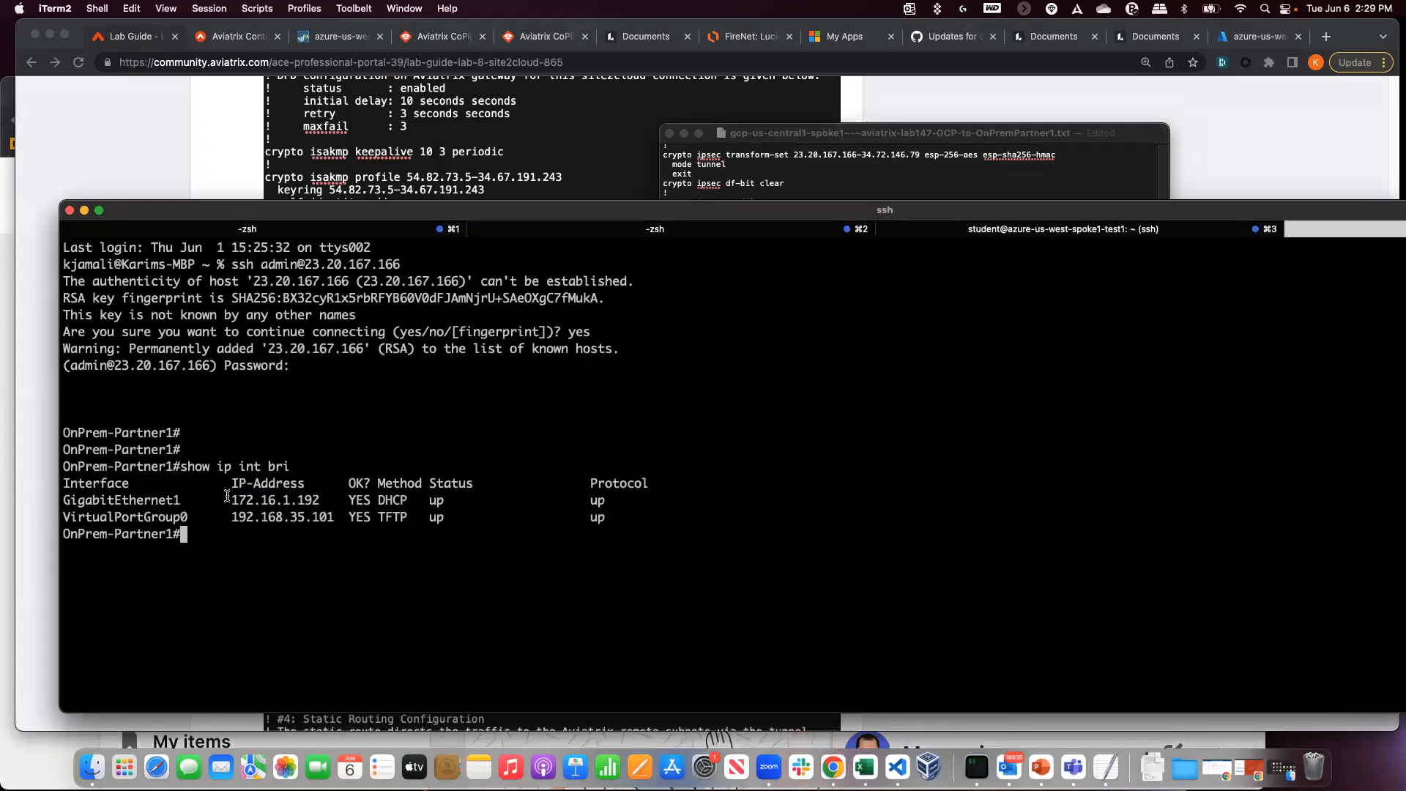
pyautogui.click(799, 197)
pyautogui.write('gi1')
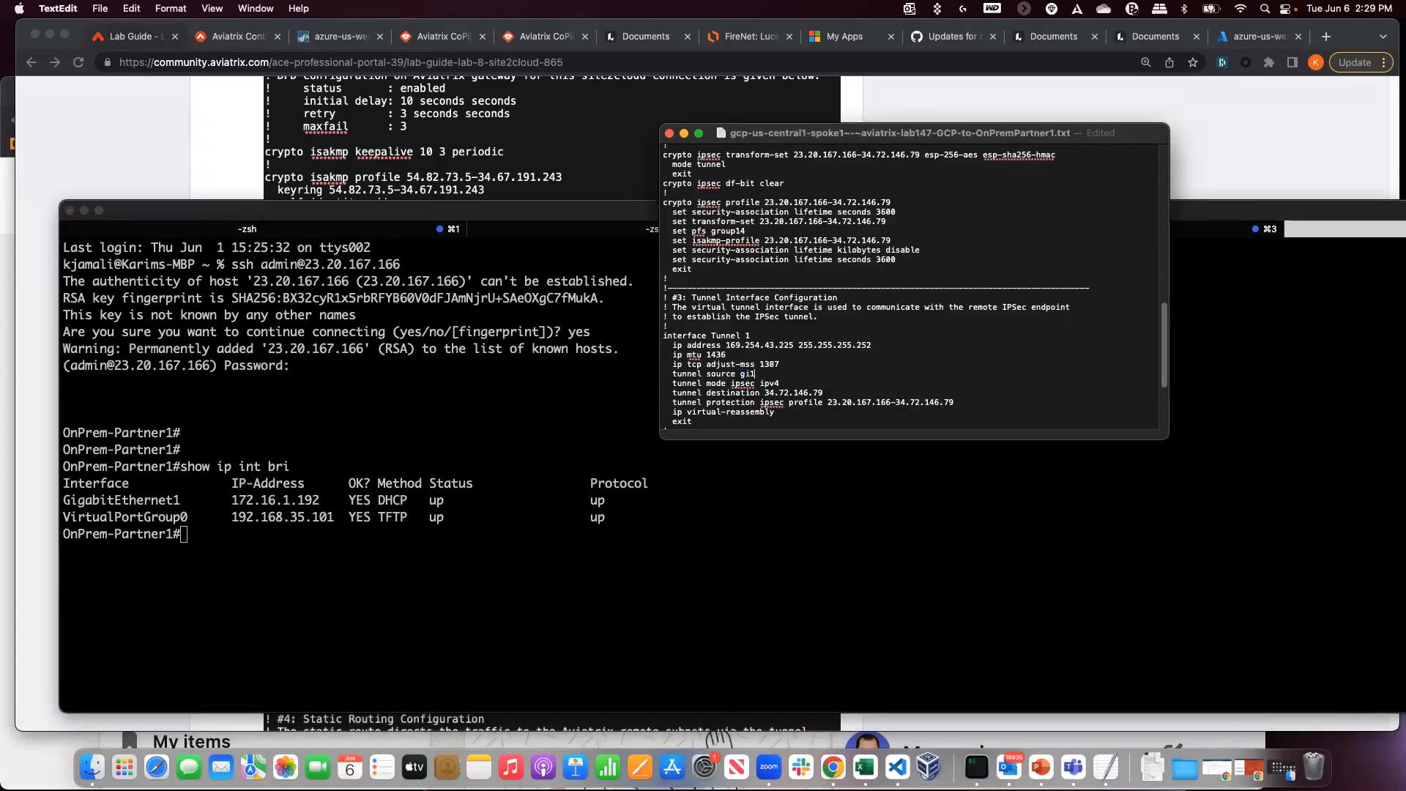
pyautogui.click(485, 182)
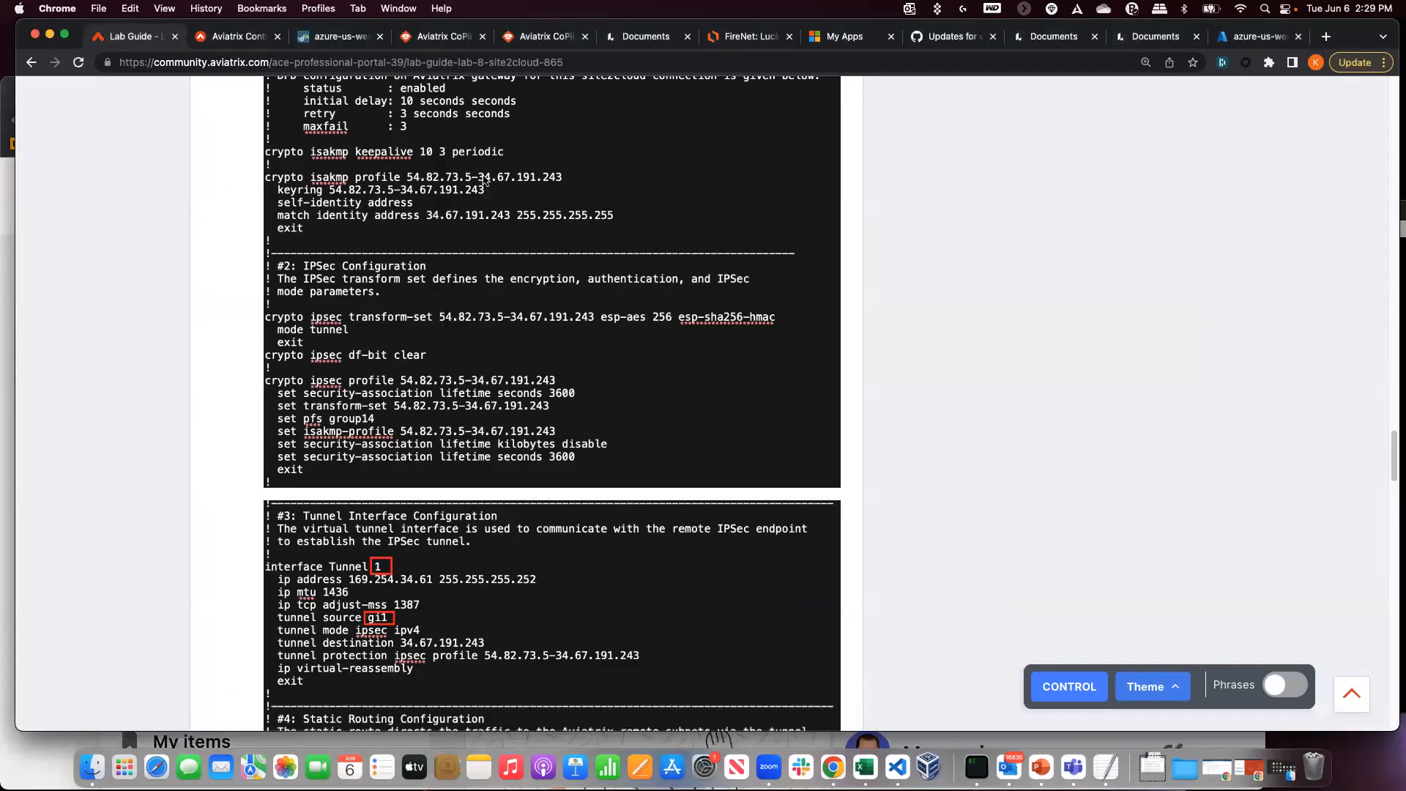
pyautogui.scroll(-4, 483, 386)
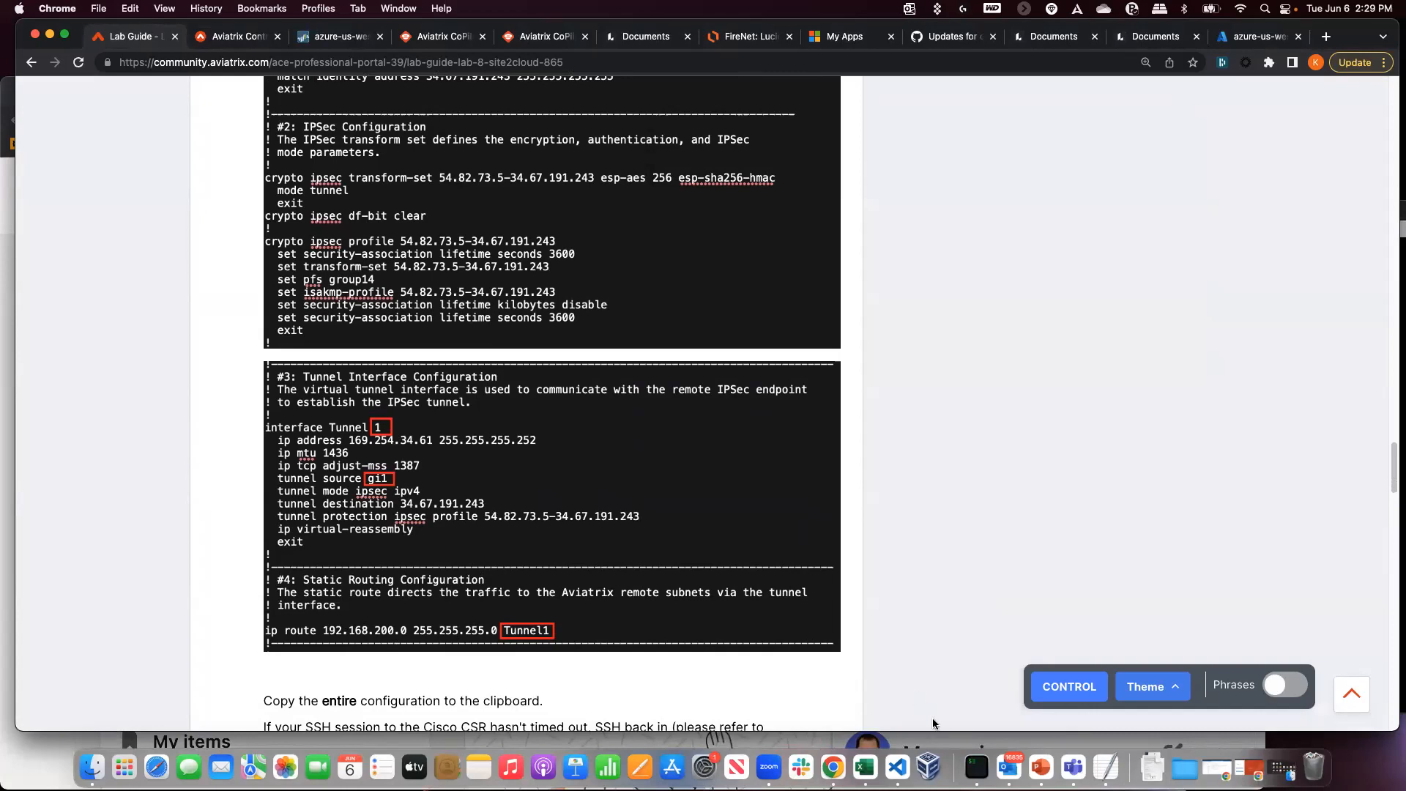
# - Make the static route end in Tunnel1, then save the config file and select all its text
pyautogui.click(976, 766)
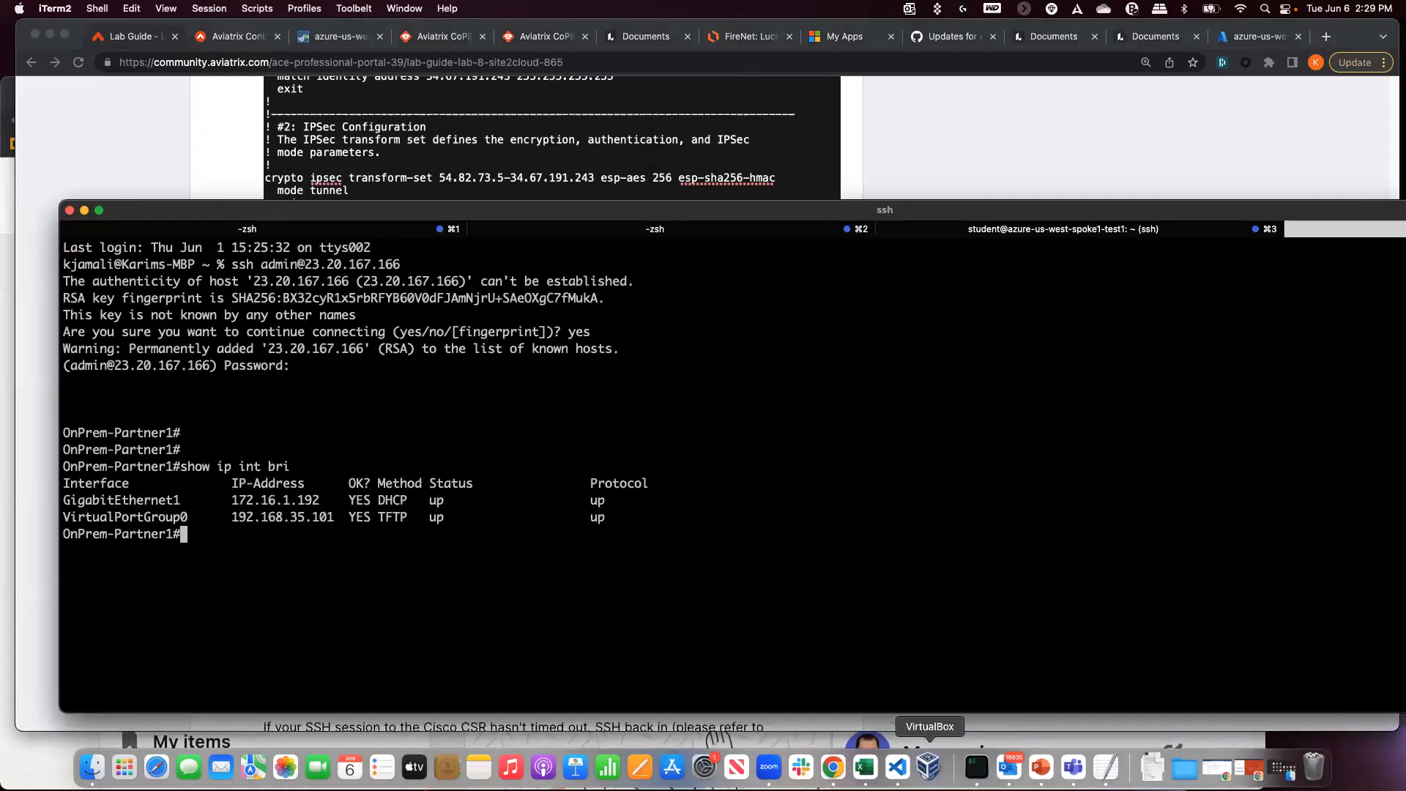
pyautogui.click(1105, 766)
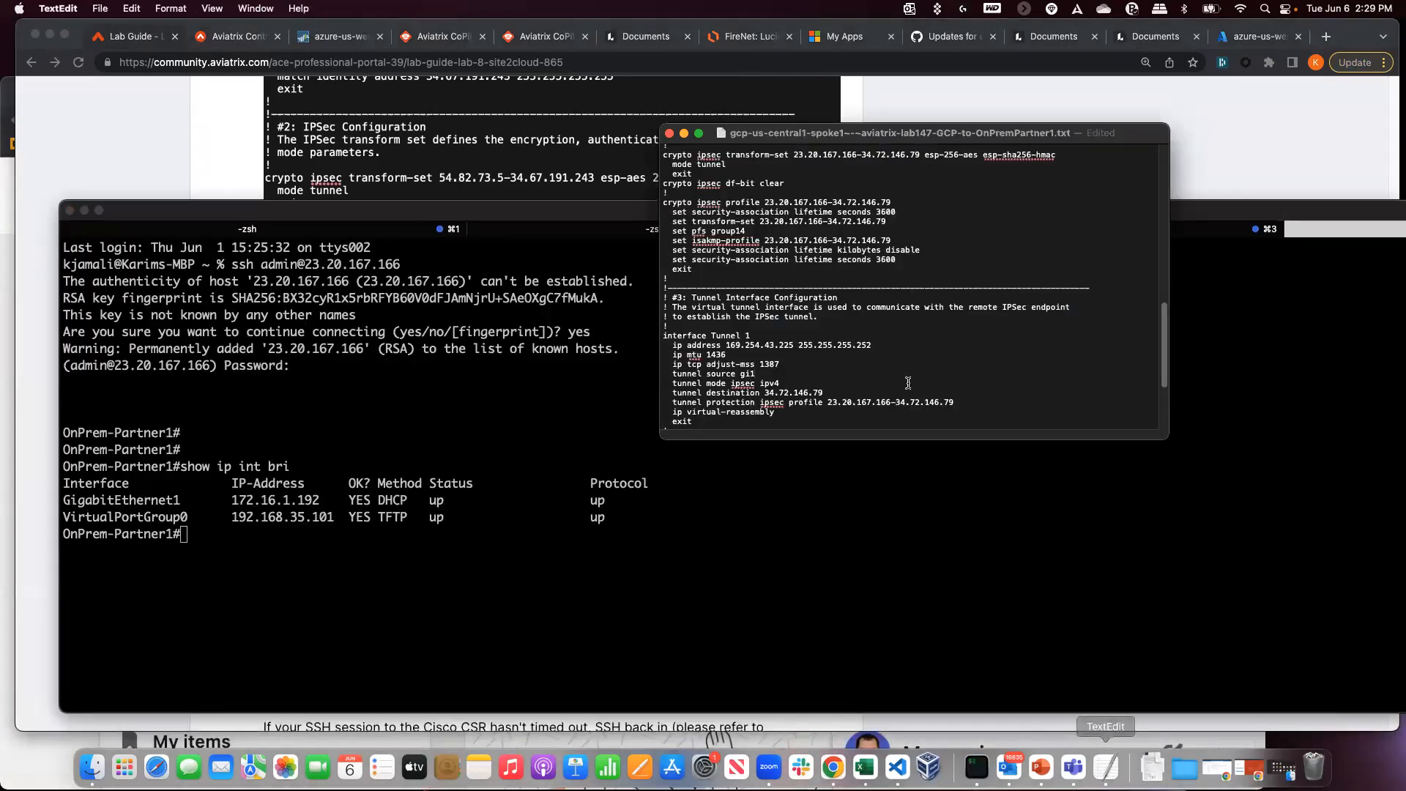
pyautogui.scroll(-2, 854, 358)
pyautogui.scroll(-3, 854, 358)
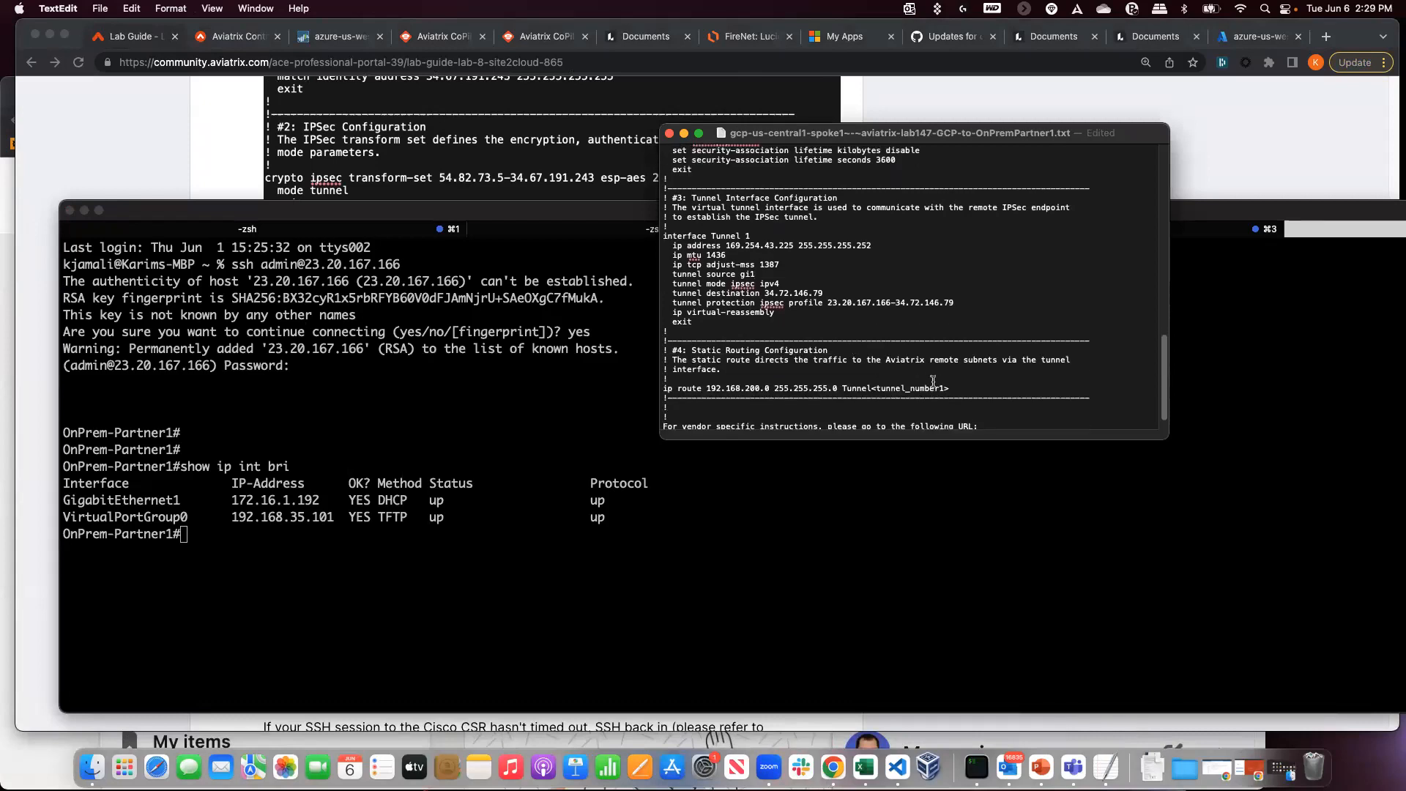
pyautogui.moveTo(964, 391); pyautogui.dragTo(873, 388)
pyautogui.press('BackSpace')
pyautogui.scroll(-2, 842, 396)
pyautogui.scroll(5, 776, 352)
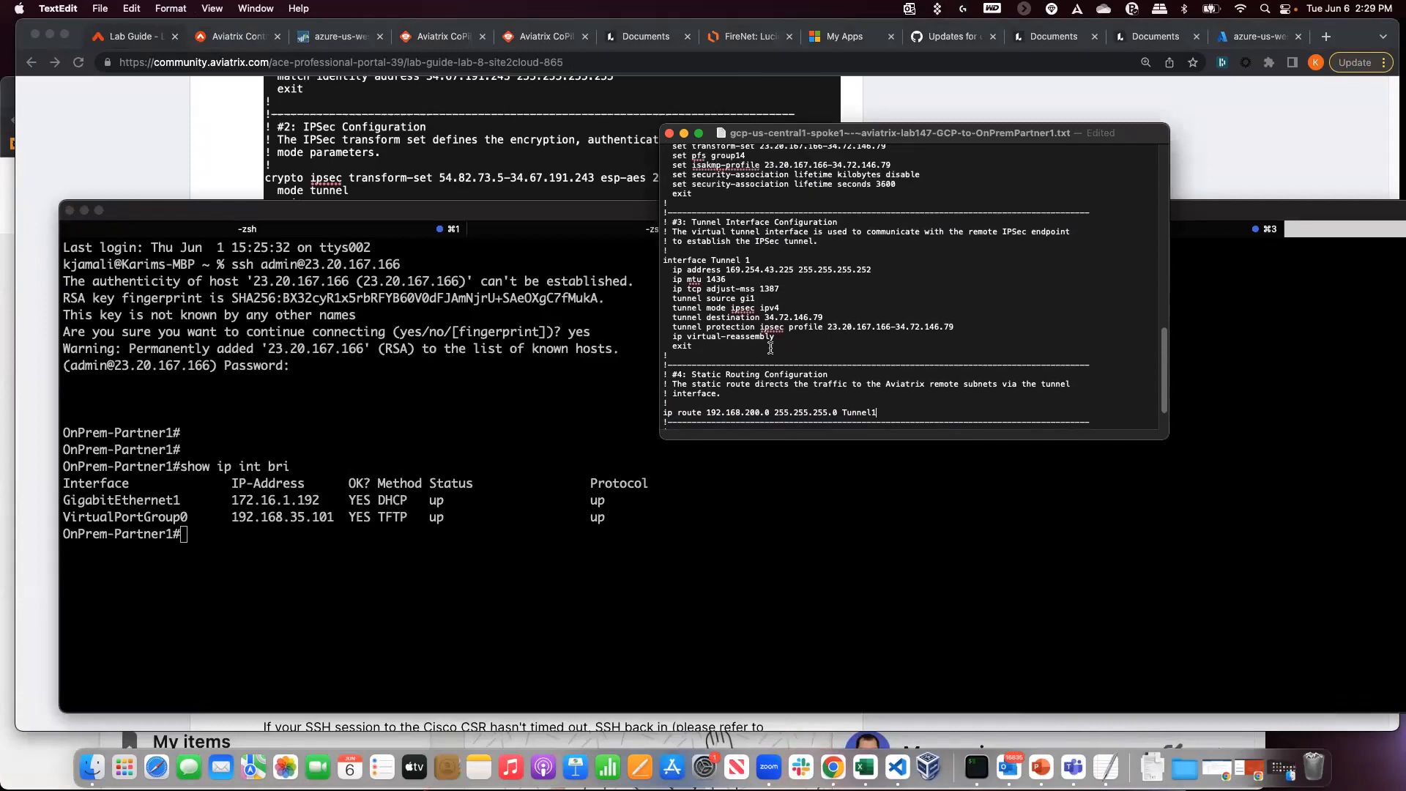
pyautogui.scroll(10, 754, 338)
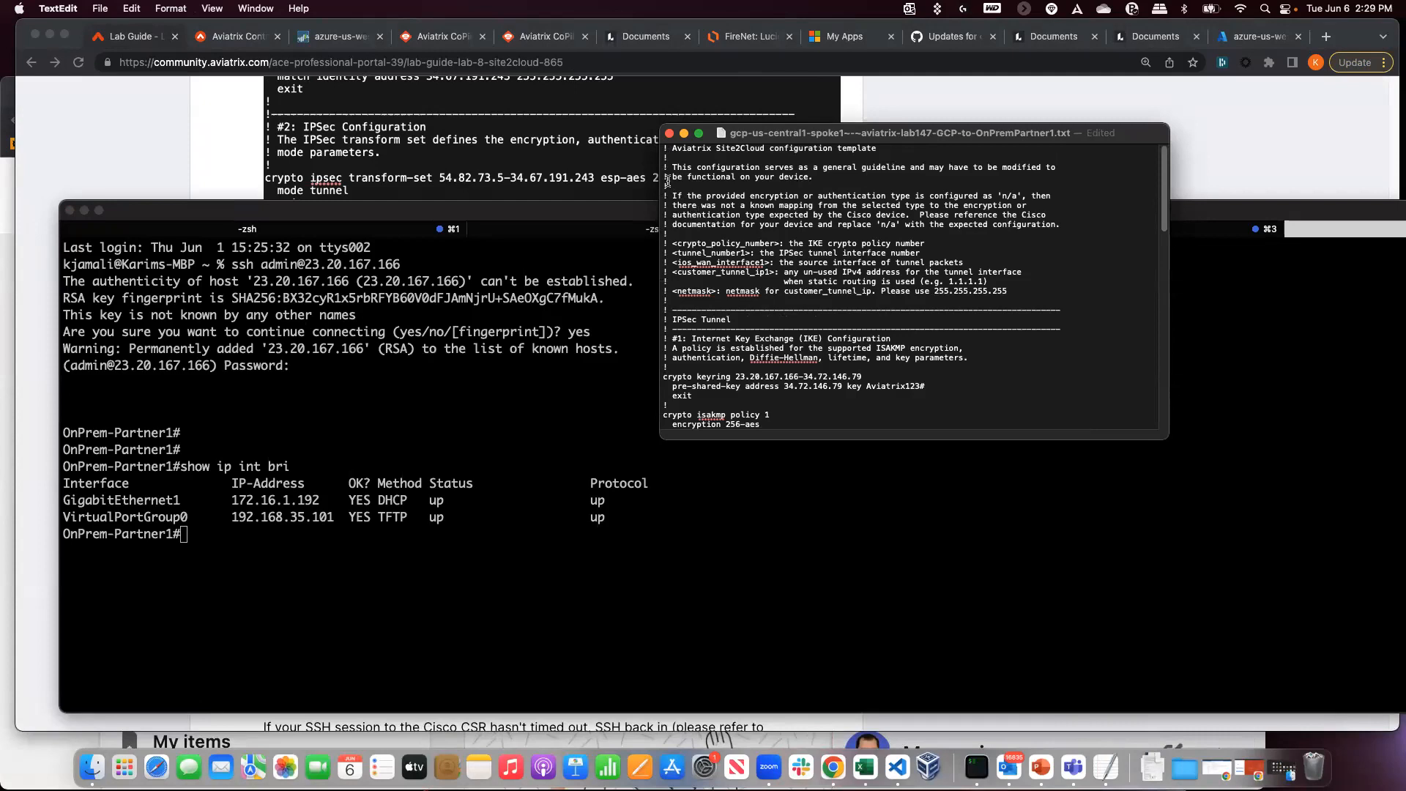
pyautogui.press('super+a')
pyautogui.press('super+s')
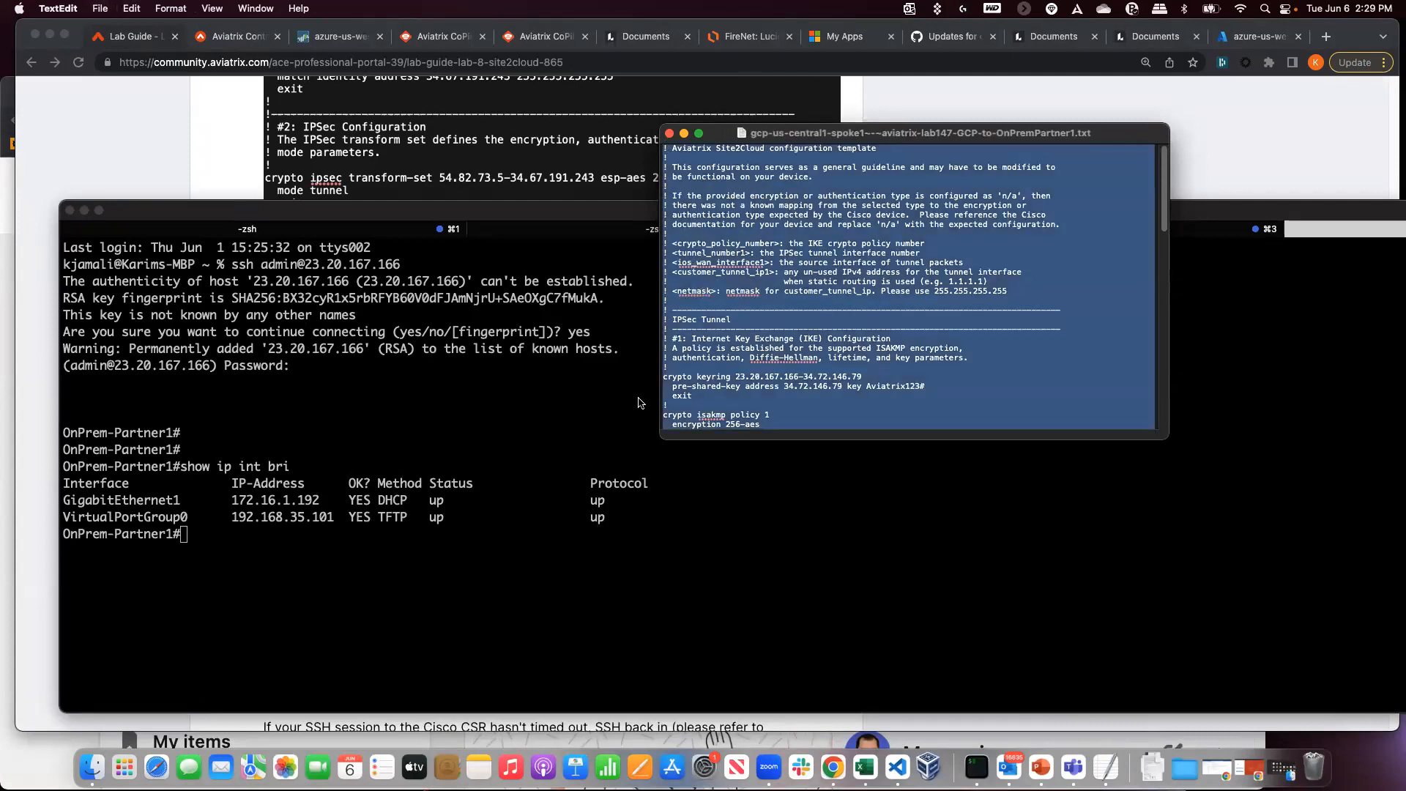
# - Paste the edited Site2Cloud configuration into the router under conf t and exit config mode
pyautogui.click(320, 629)
pyautogui.write('conf t')
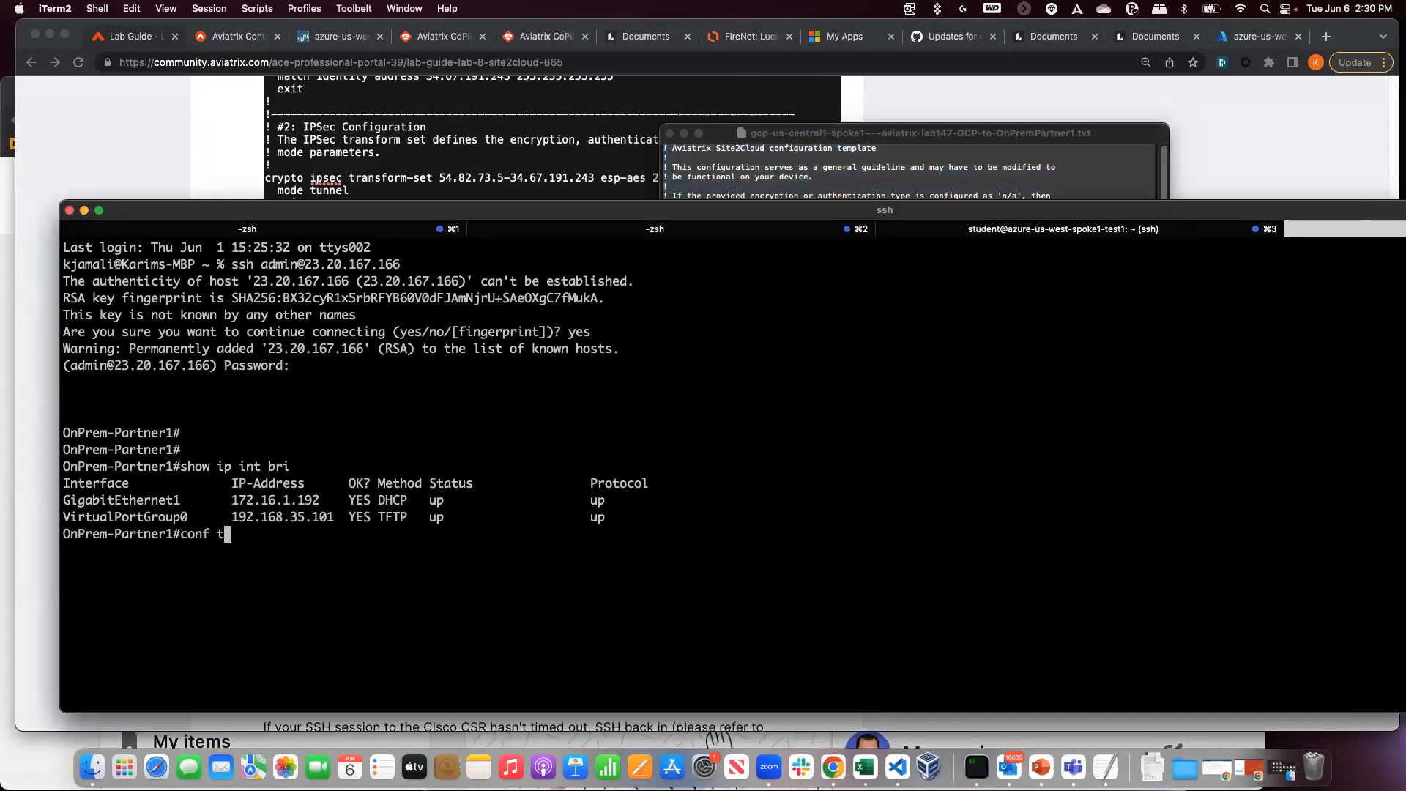
pyautogui.press('Return')
pyautogui.press('super+v')
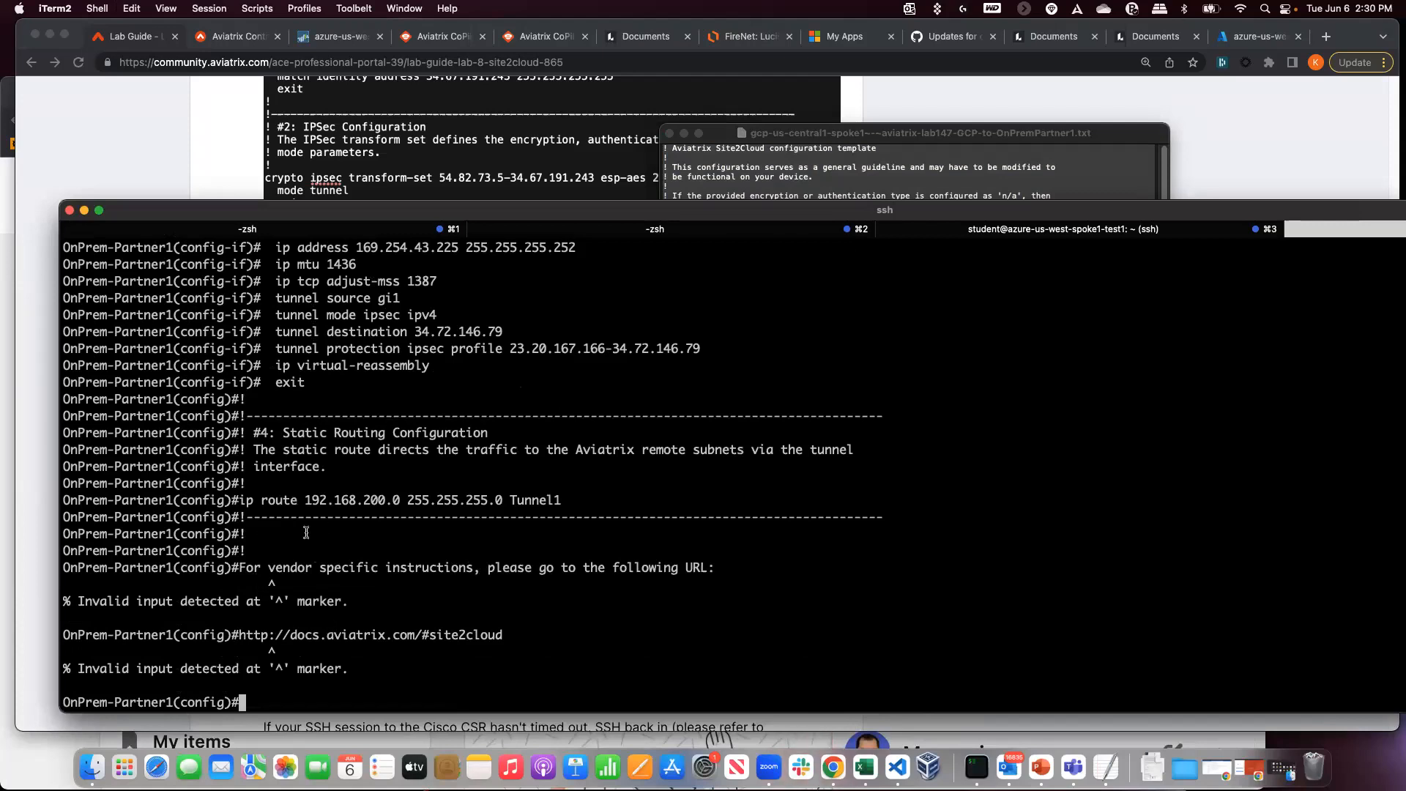
pyautogui.moveTo(273, 568); pyautogui.dragTo(408, 634)
pyautogui.click(410, 634)
pyautogui.hotkey('ctrl', 'z')
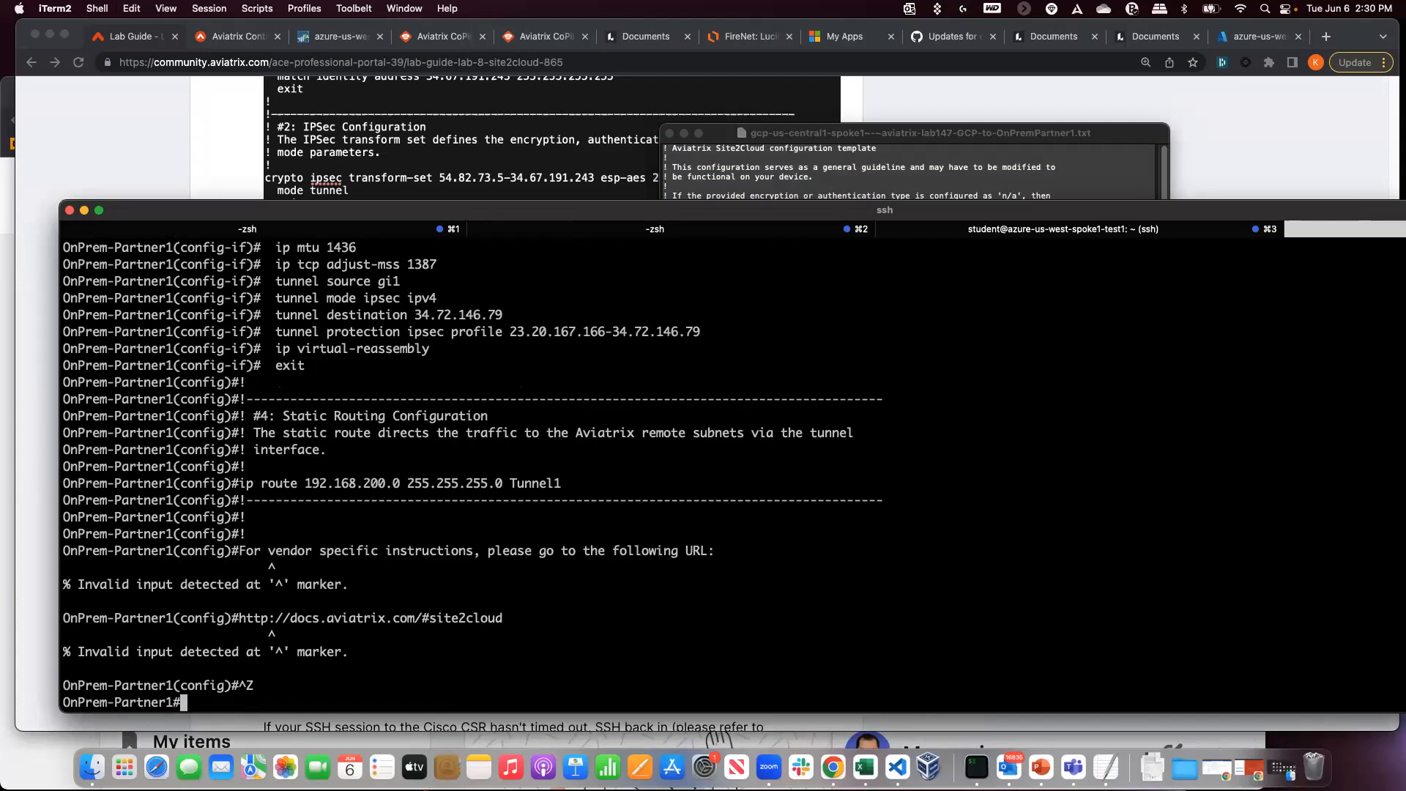
# - Confirm with 'show ip int bri' that Tunnel1 is up at 169.254.43.225, then close the config file
pyautogui.write('show ip int bri')
pyautogui.press('Return')
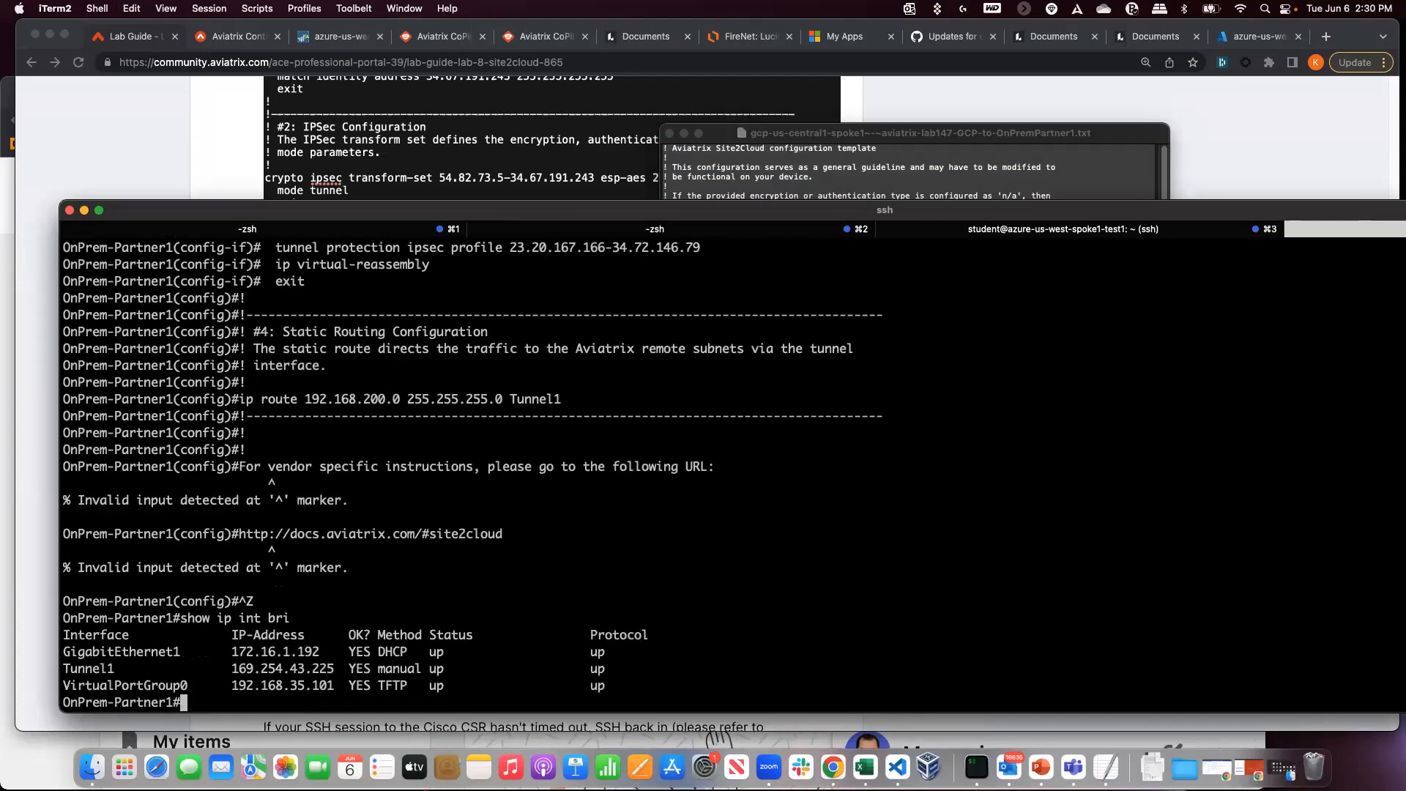
pyautogui.moveTo(65, 669); pyautogui.dragTo(626, 669)
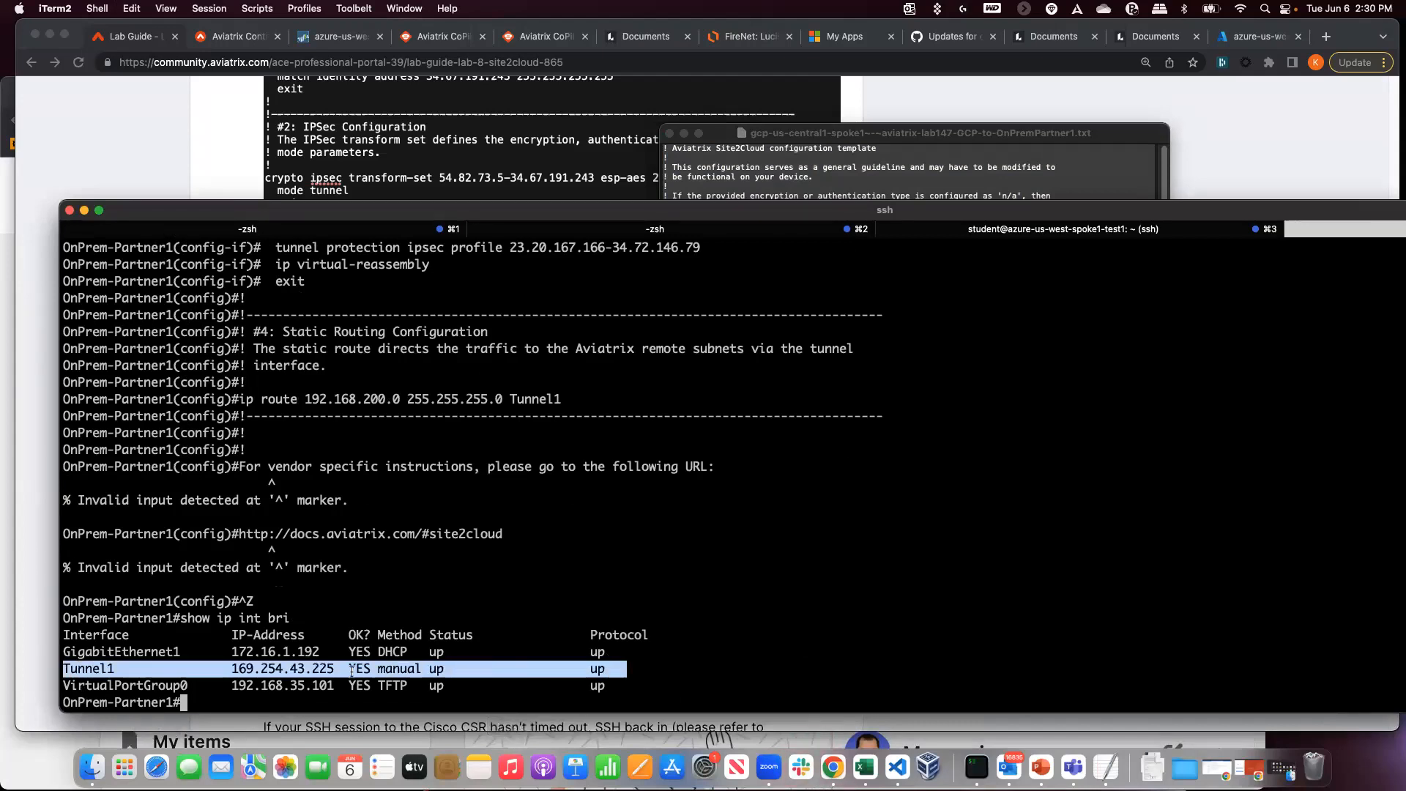
pyautogui.click(352, 671)
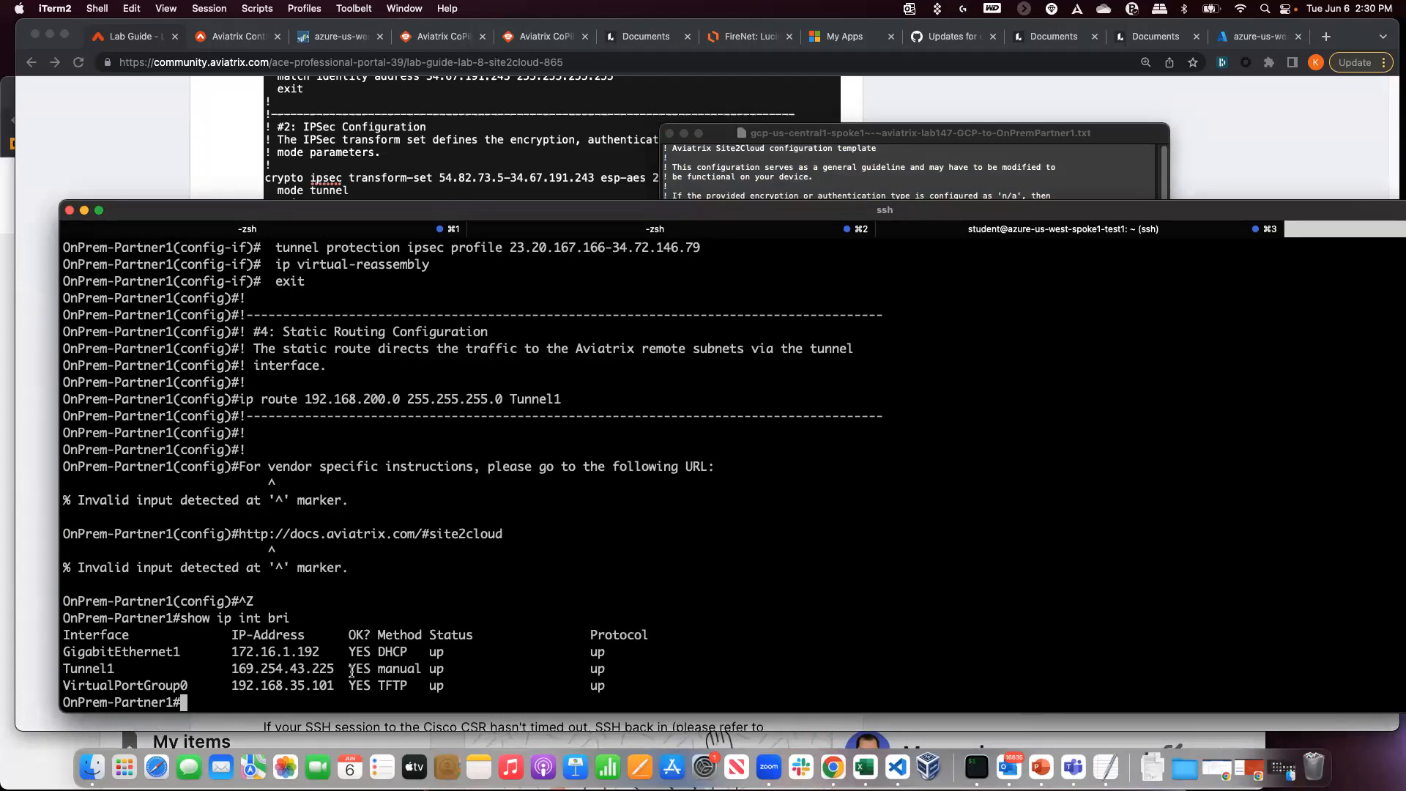
pyautogui.click(669, 134)
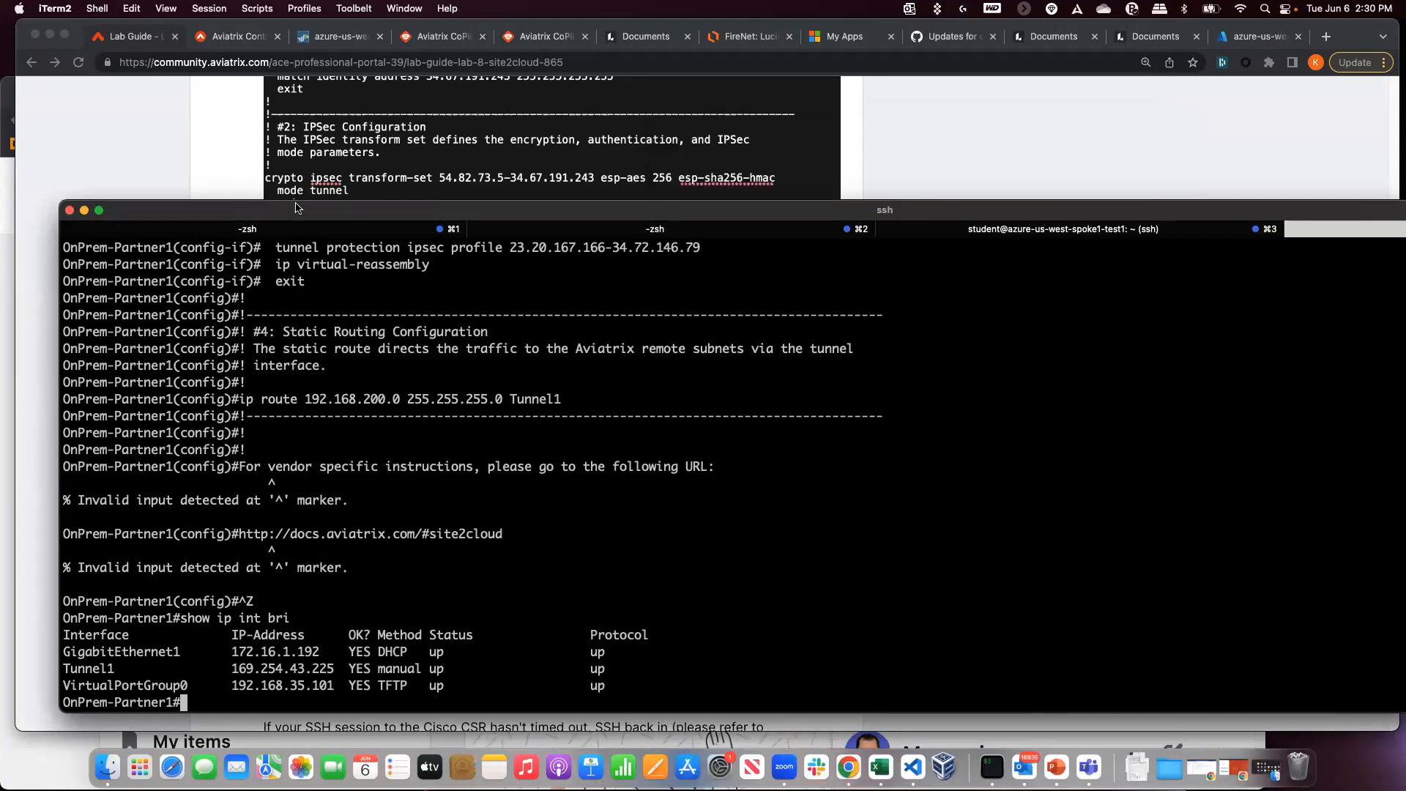
# - Open SITE2CLOUD > Setup in the controller and check GCP-to-OnPremPartner1's status reads Up
pyautogui.click(191, 169)
pyautogui.scroll(-8, 302, 439)
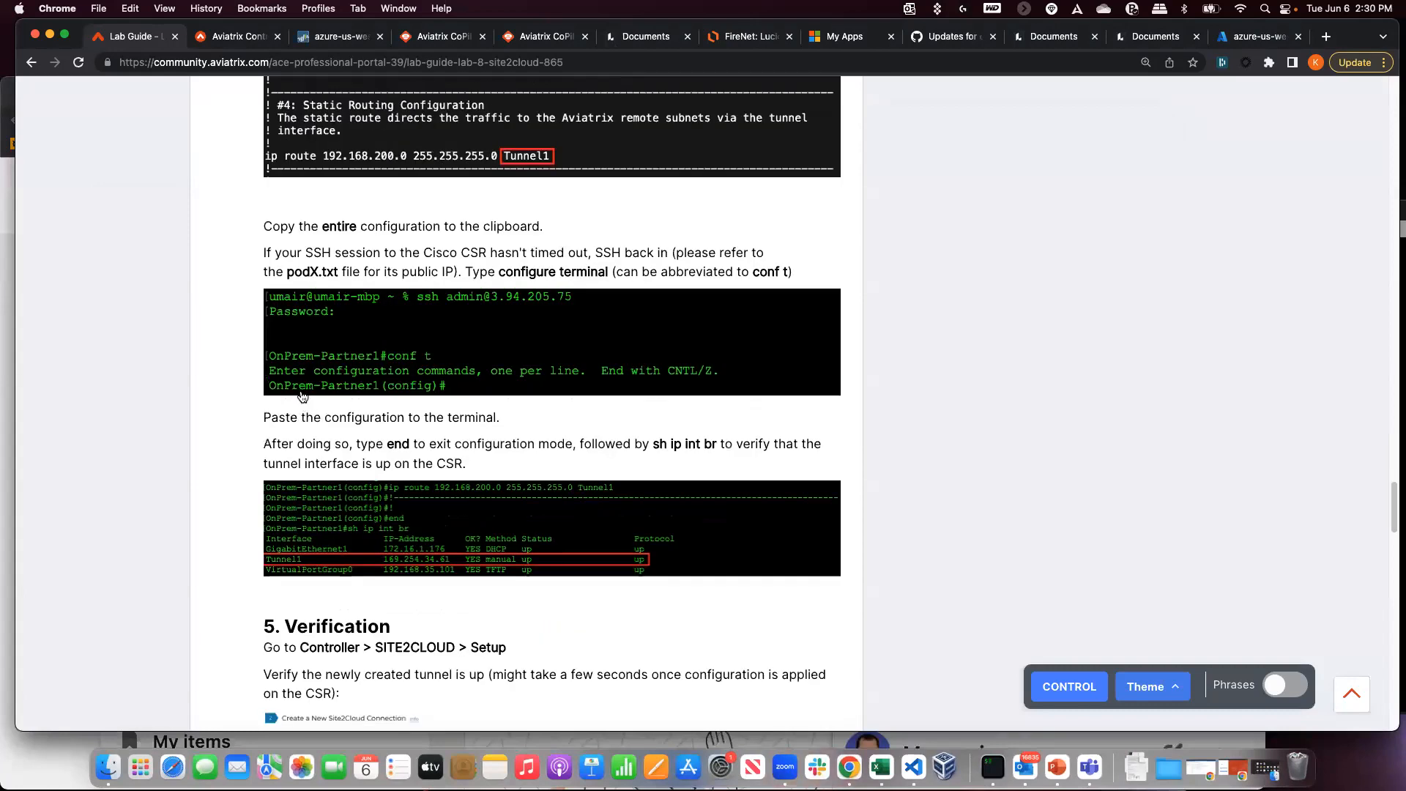
pyautogui.scroll(-3, 308, 408)
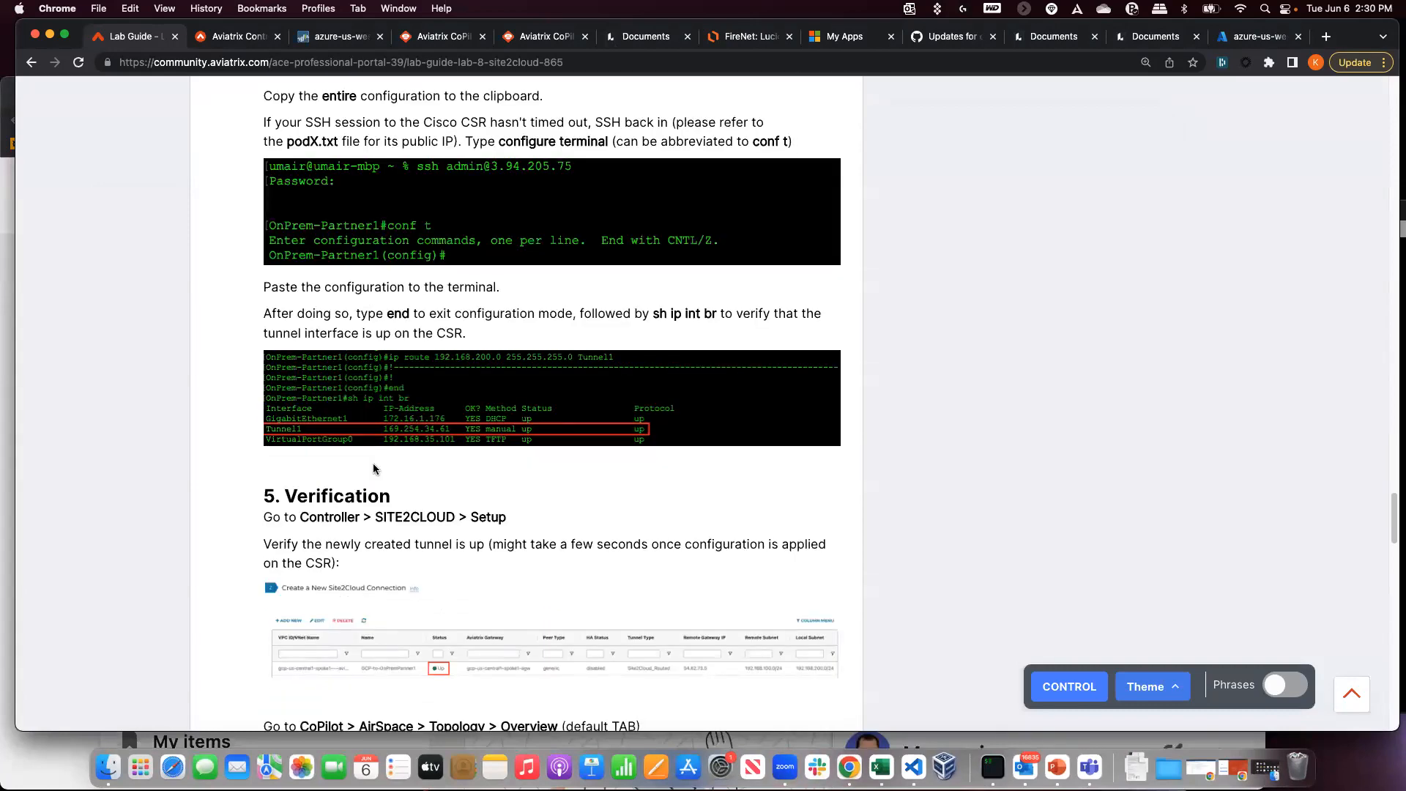
pyautogui.scroll(-5, 372, 468)
pyautogui.click(229, 38)
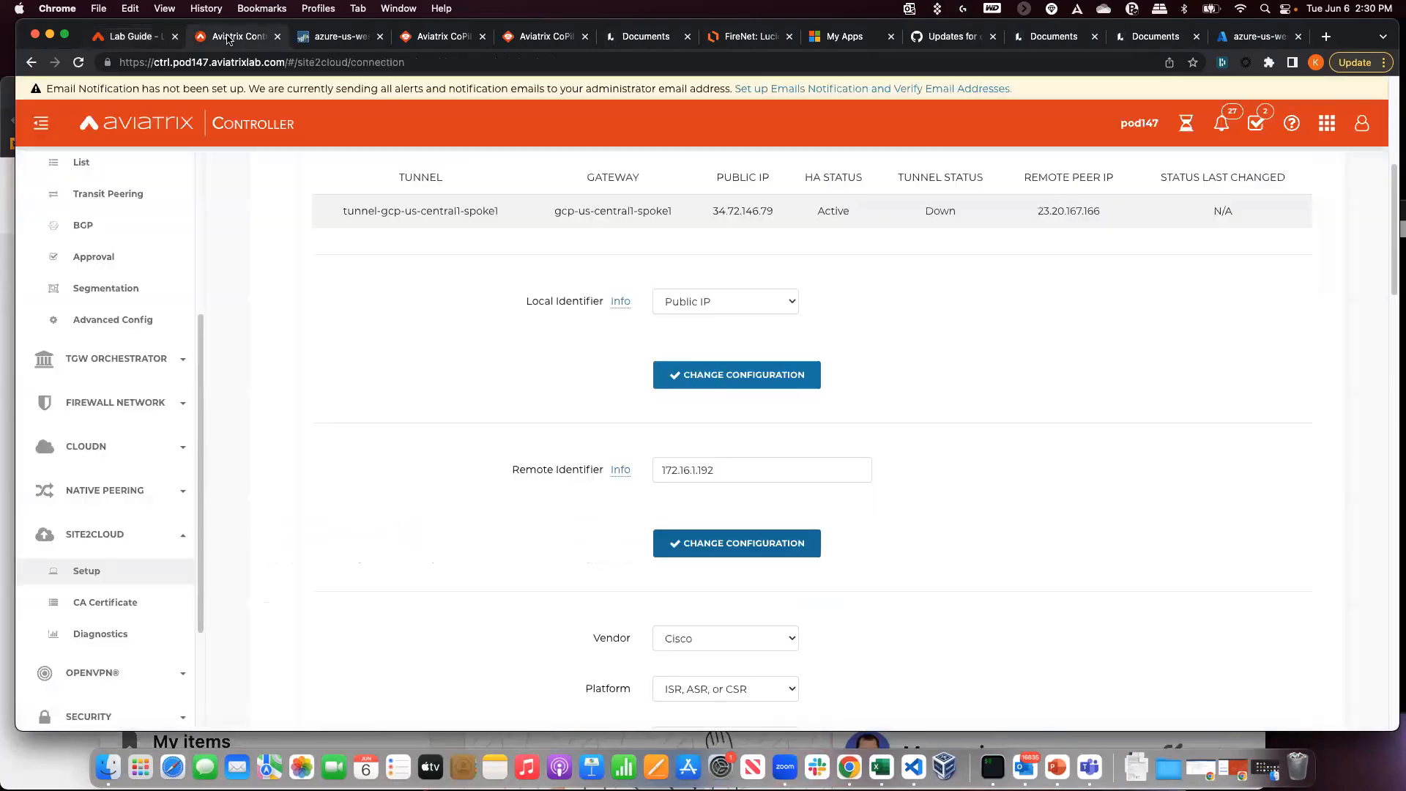
pyautogui.click(105, 602)
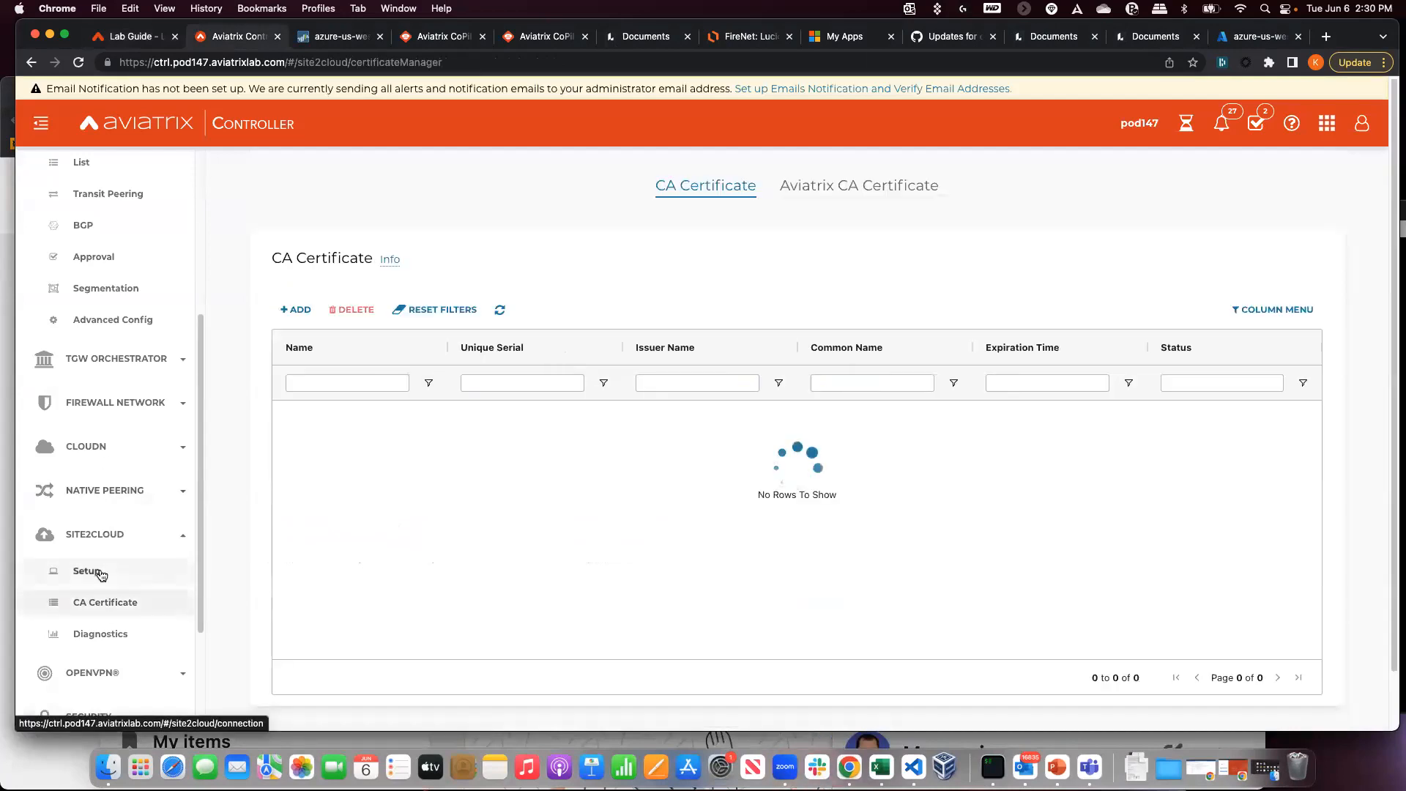
pyautogui.click(101, 574)
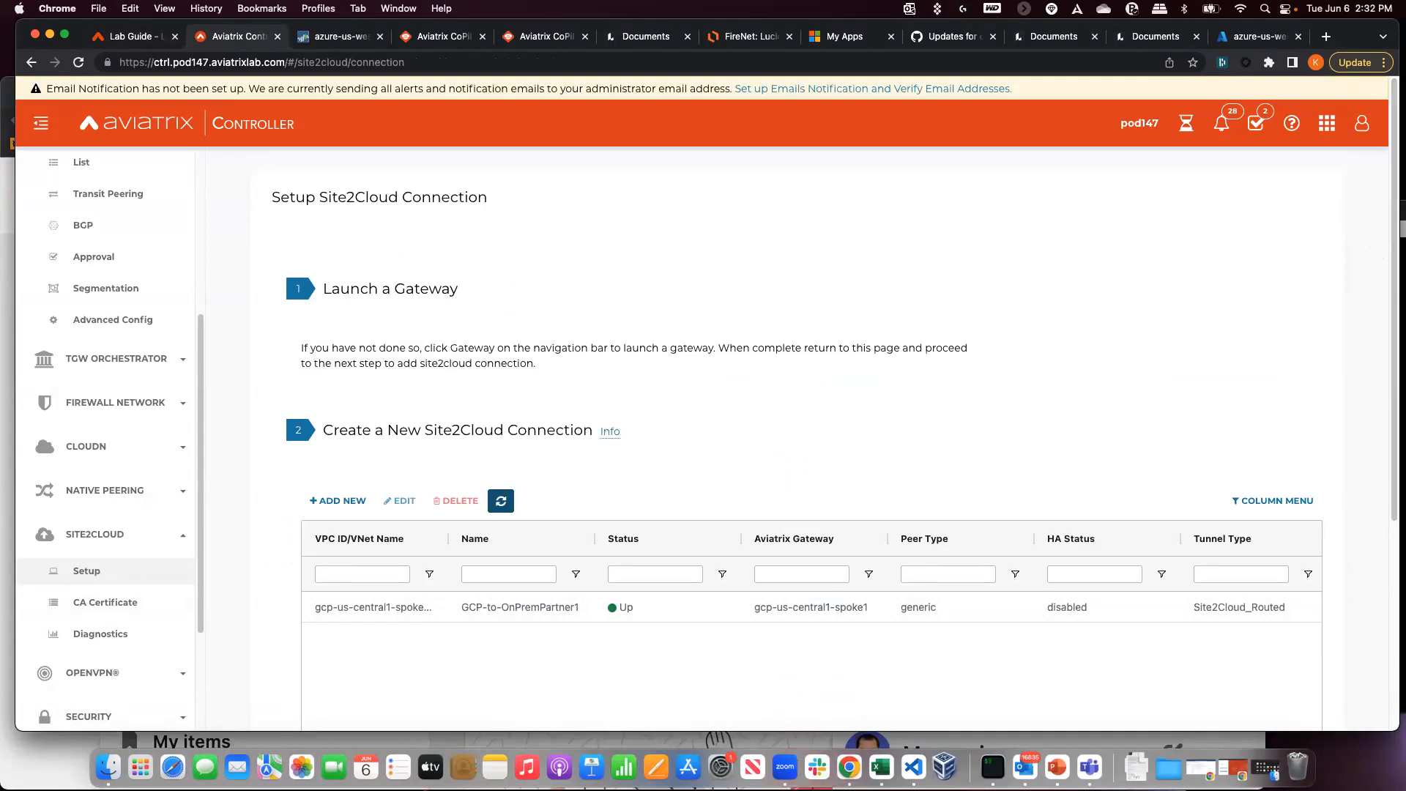
pyautogui.click(565, 616)
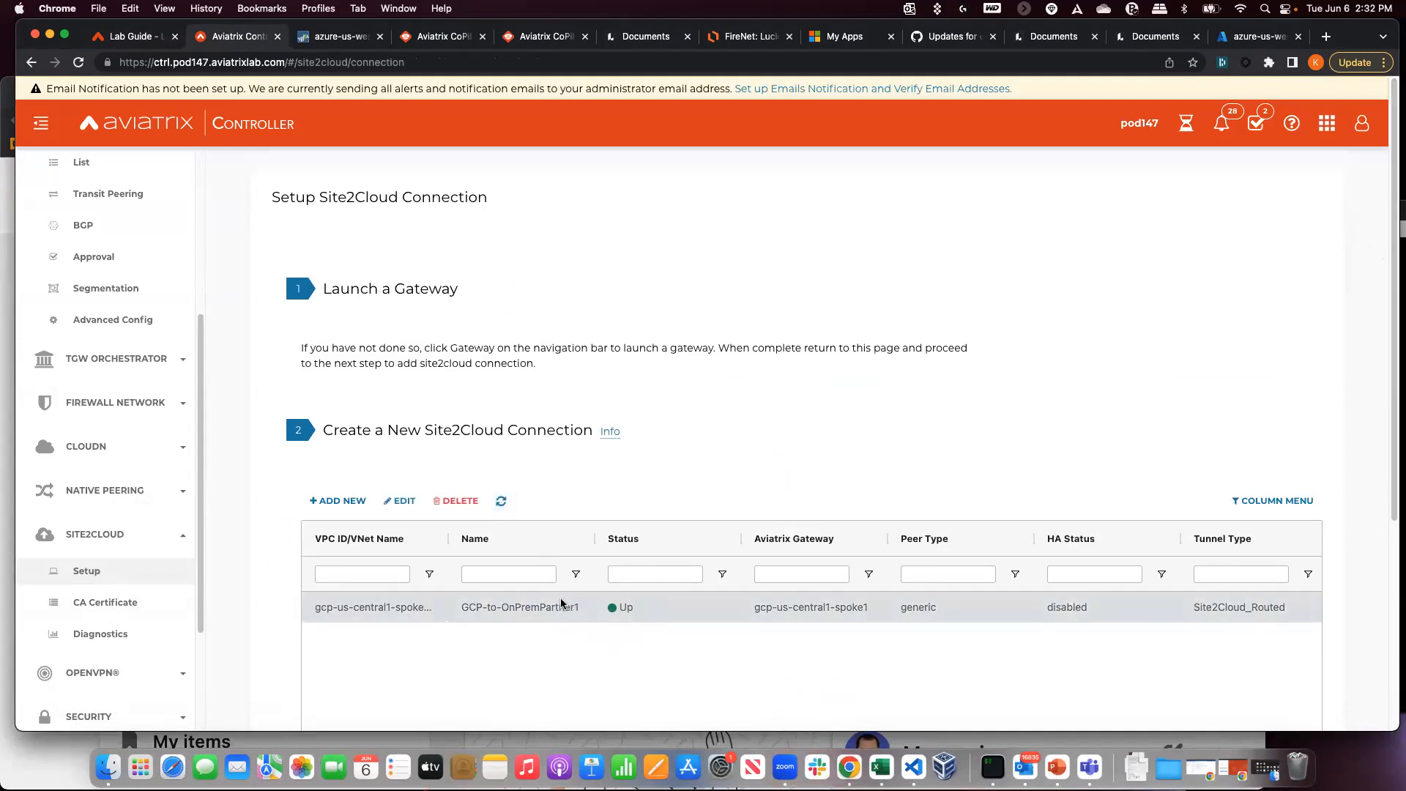
# - Show the GCP-to-OnPremPartner1 node's properties in CoPilot Topology and search pages for 'cloud'
pyautogui.click(412, 36)
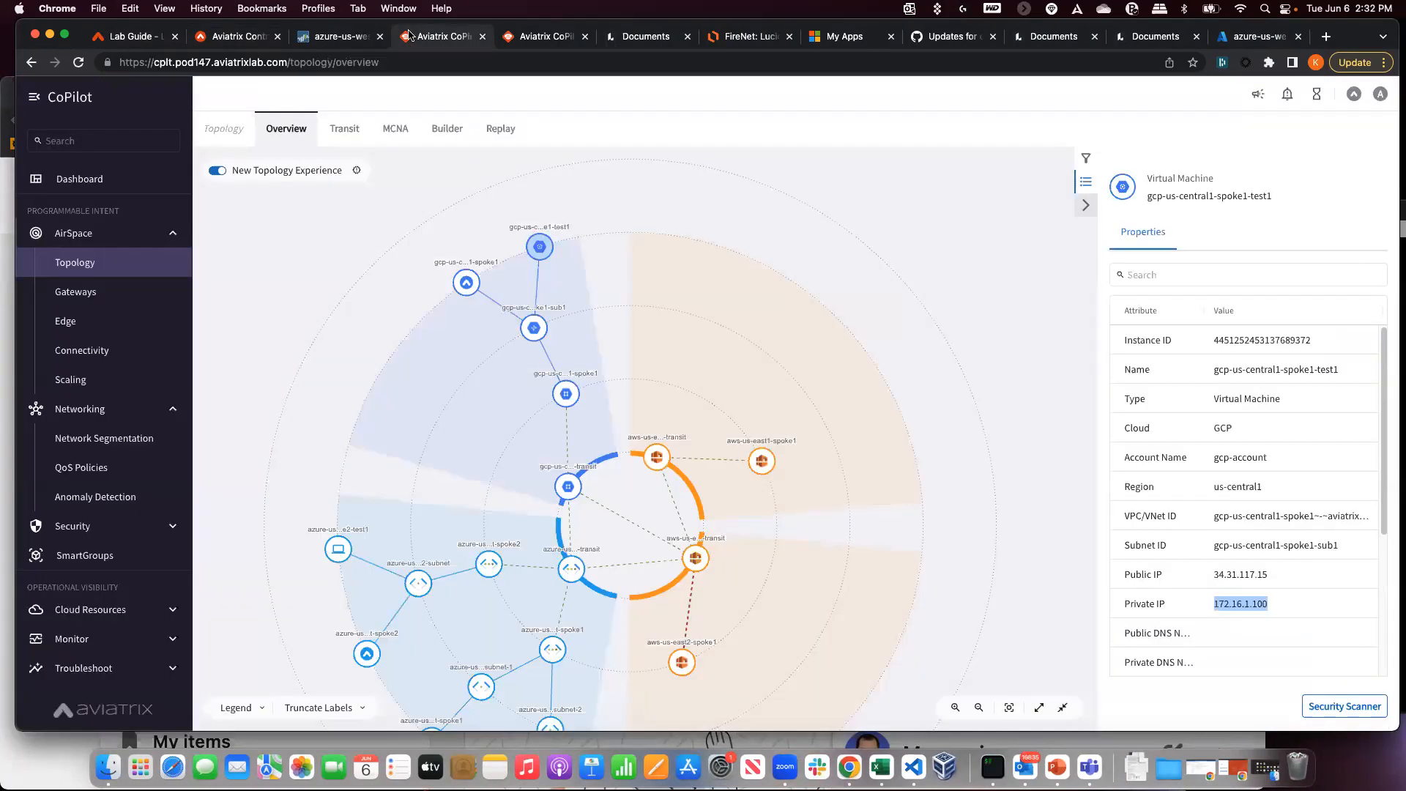
pyautogui.click(76, 291)
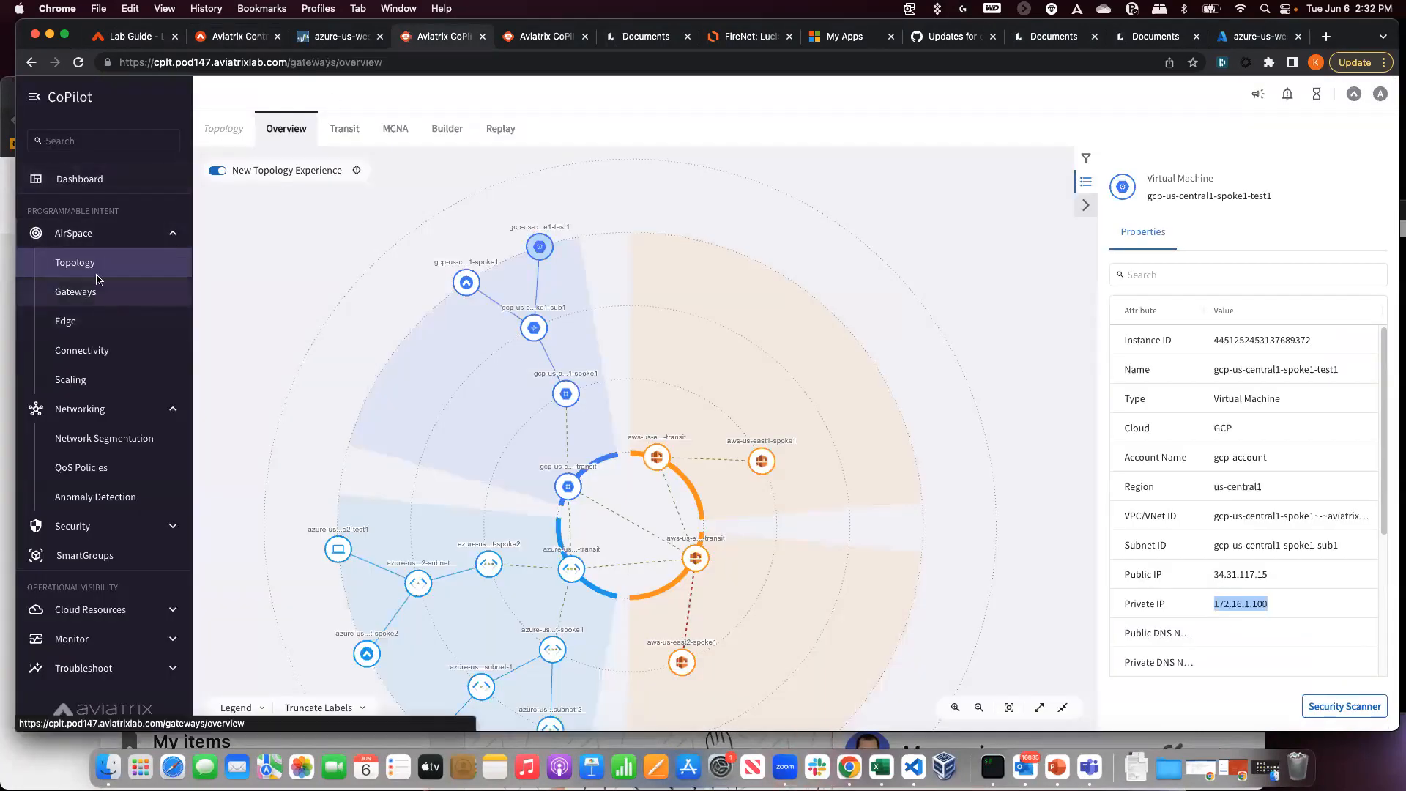
pyautogui.click(96, 271)
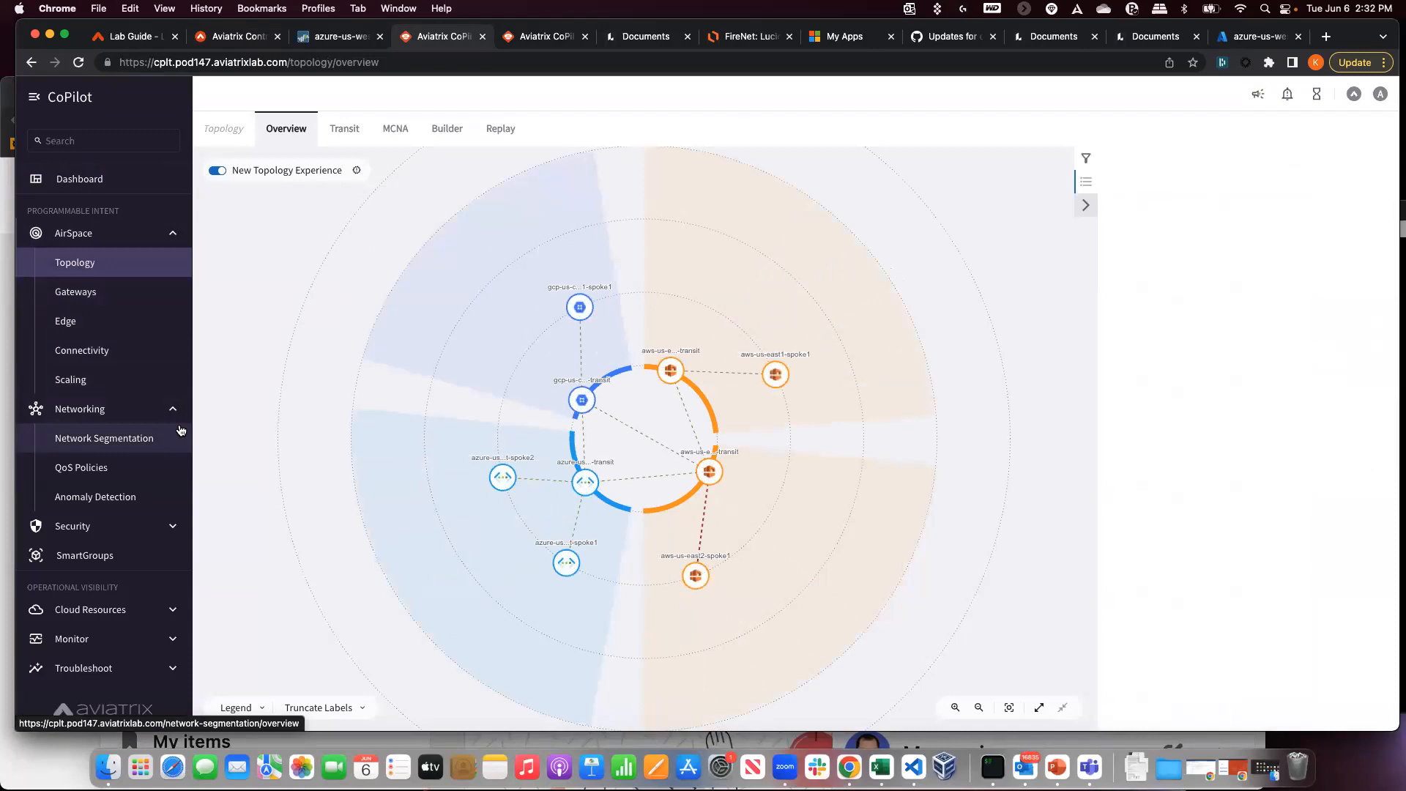
pyautogui.click(579, 307)
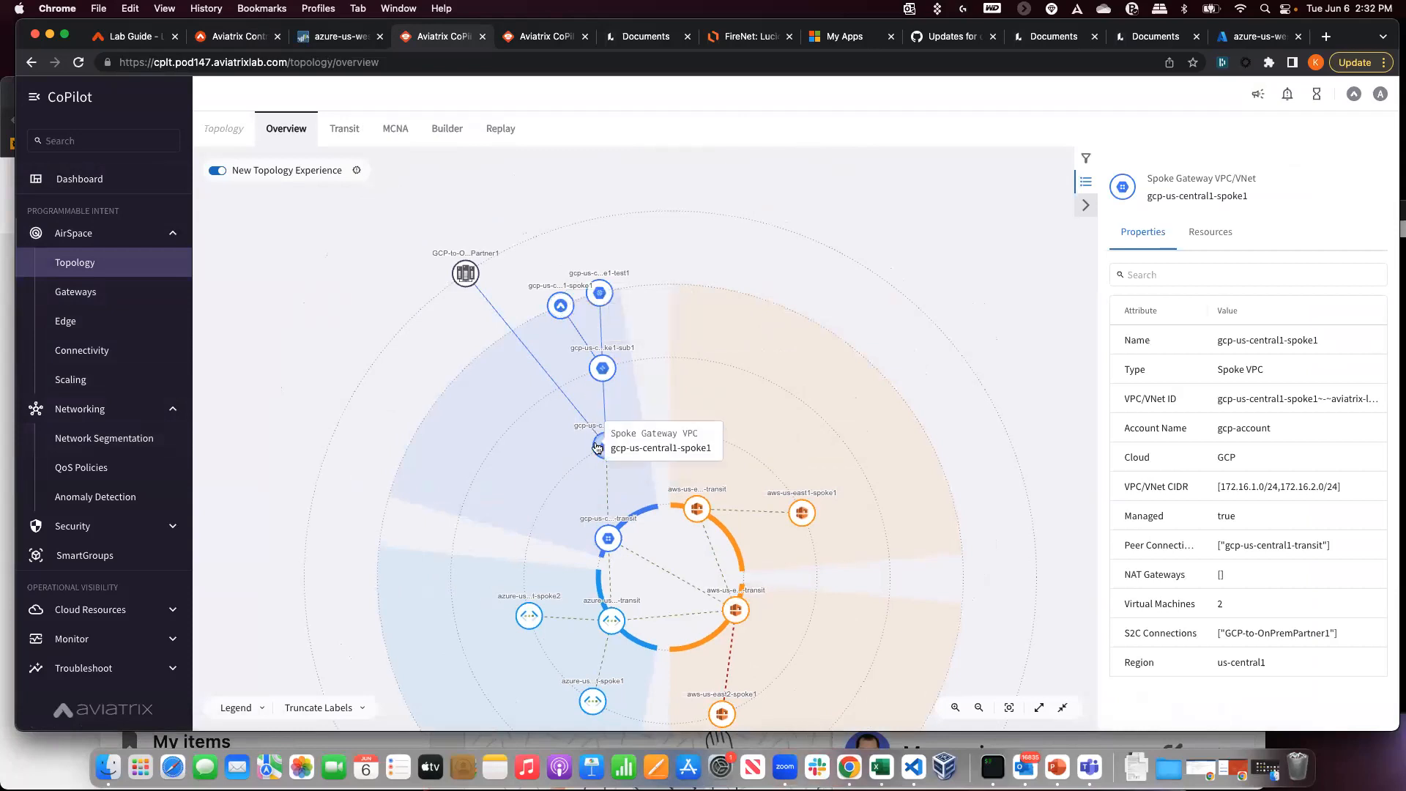
pyautogui.click(464, 274)
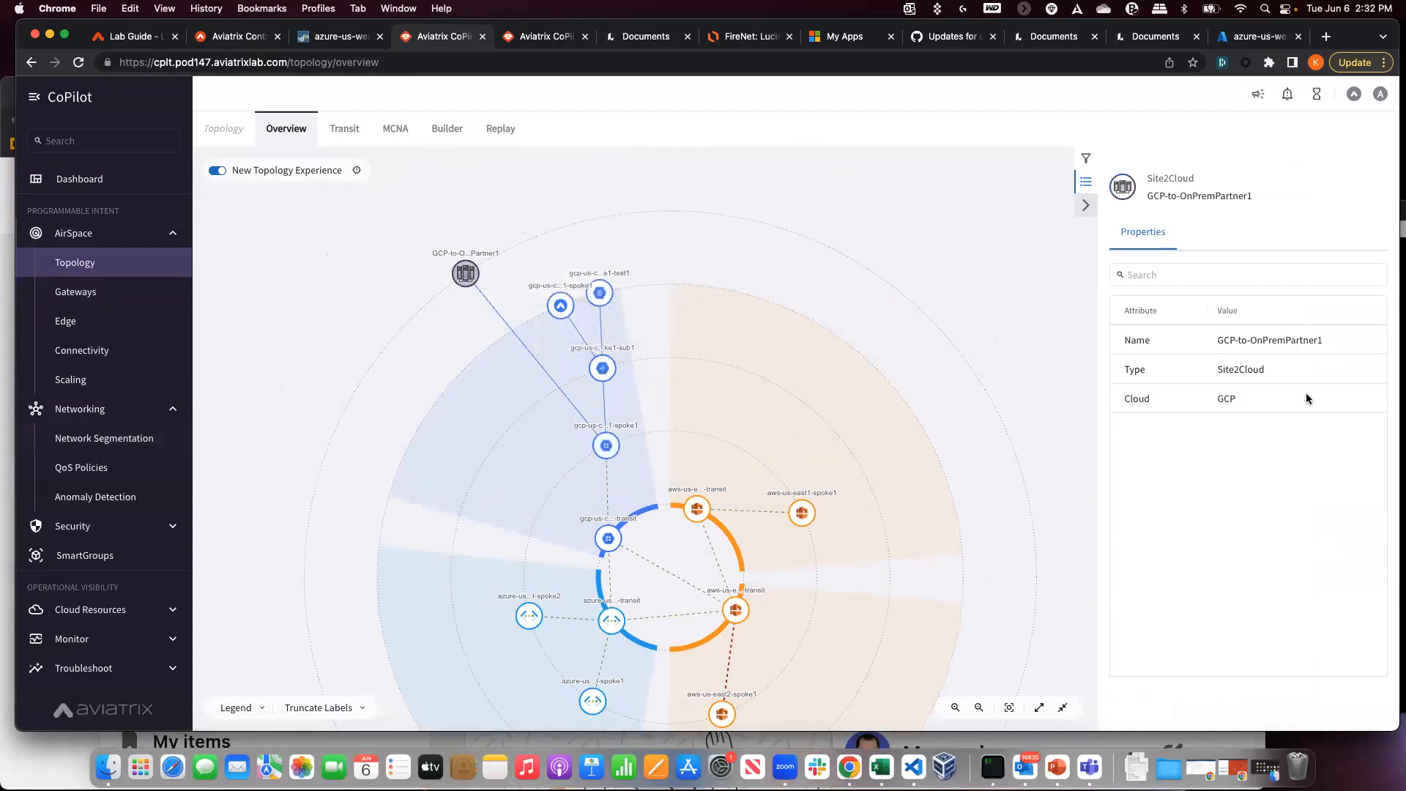
pyautogui.tripleClick(1239, 337)
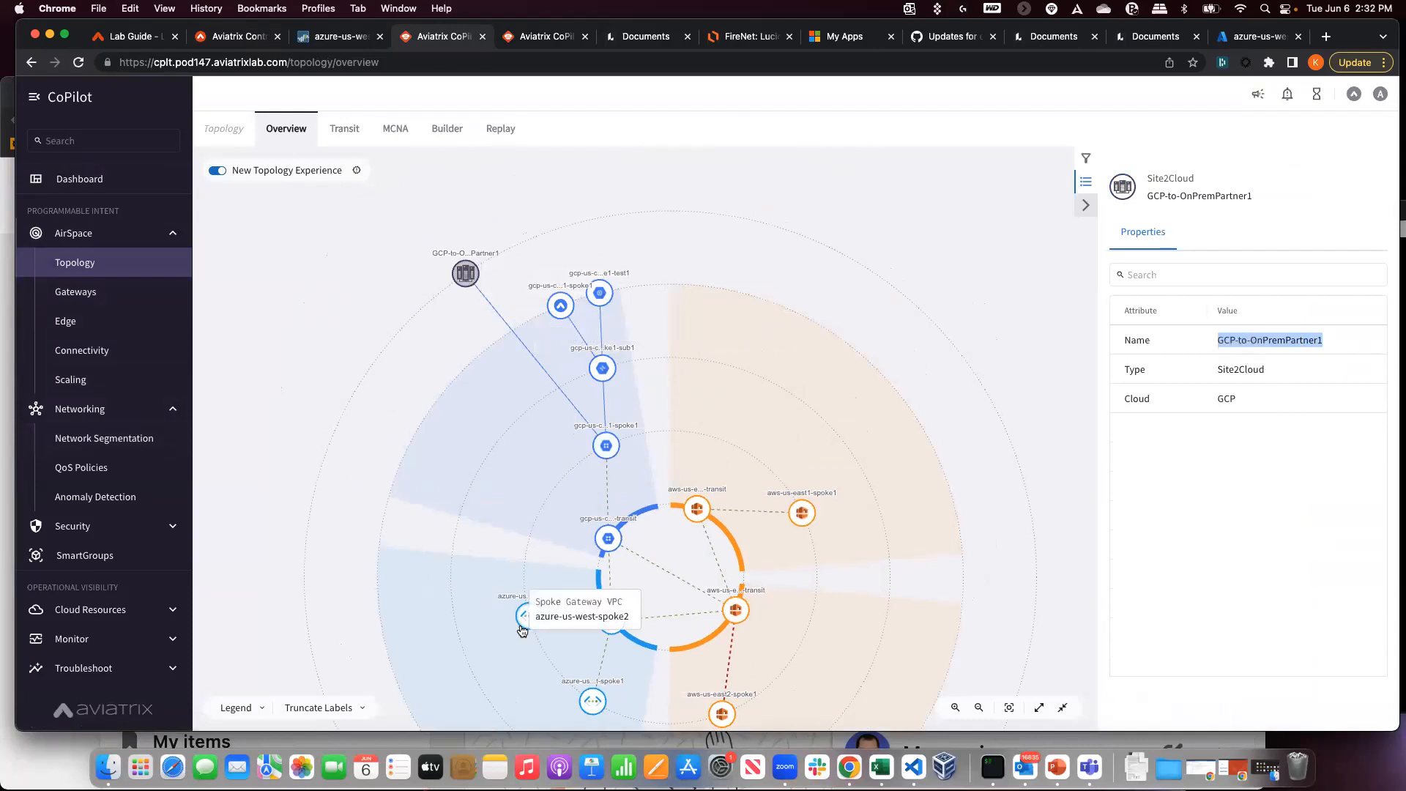
pyautogui.scroll(-2, 99, 527)
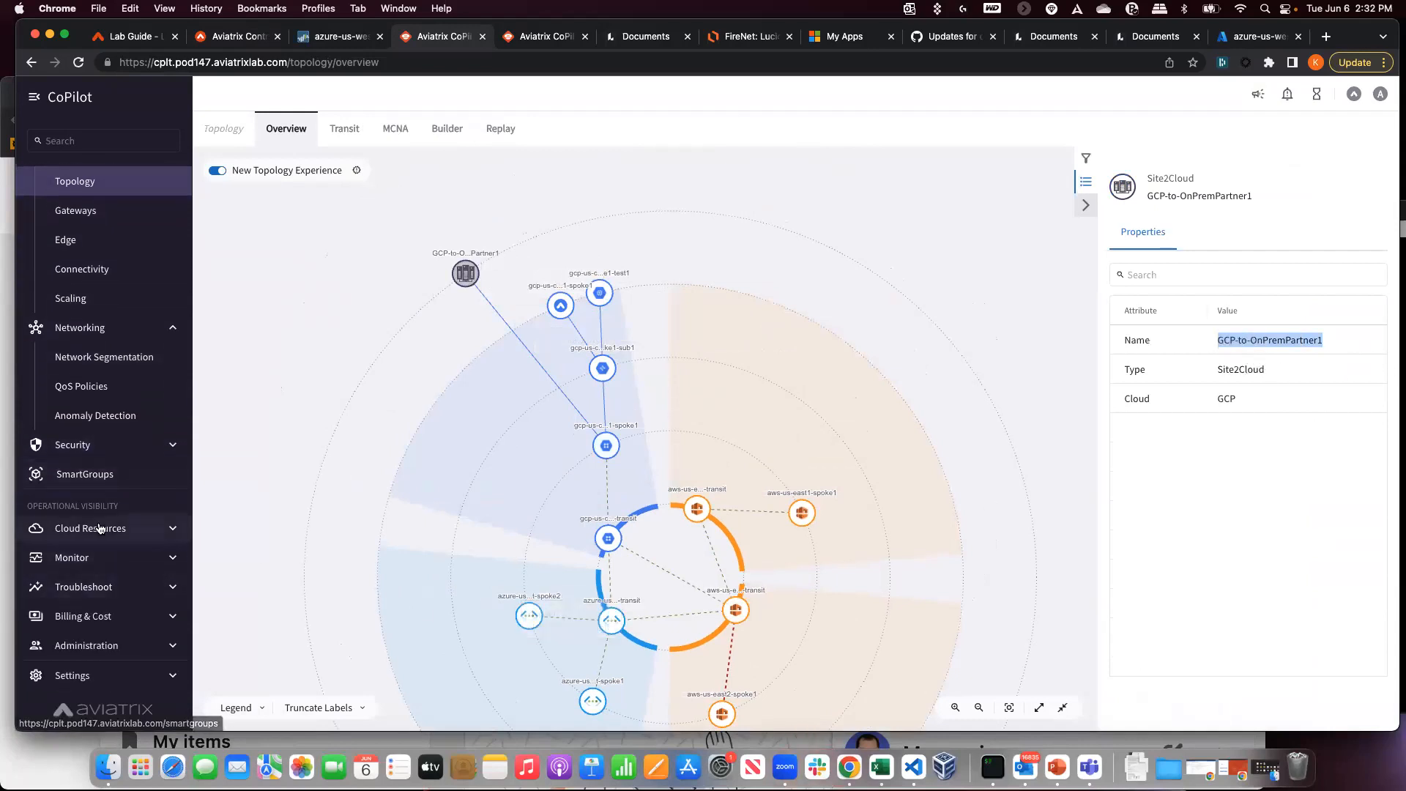
pyautogui.click(91, 139)
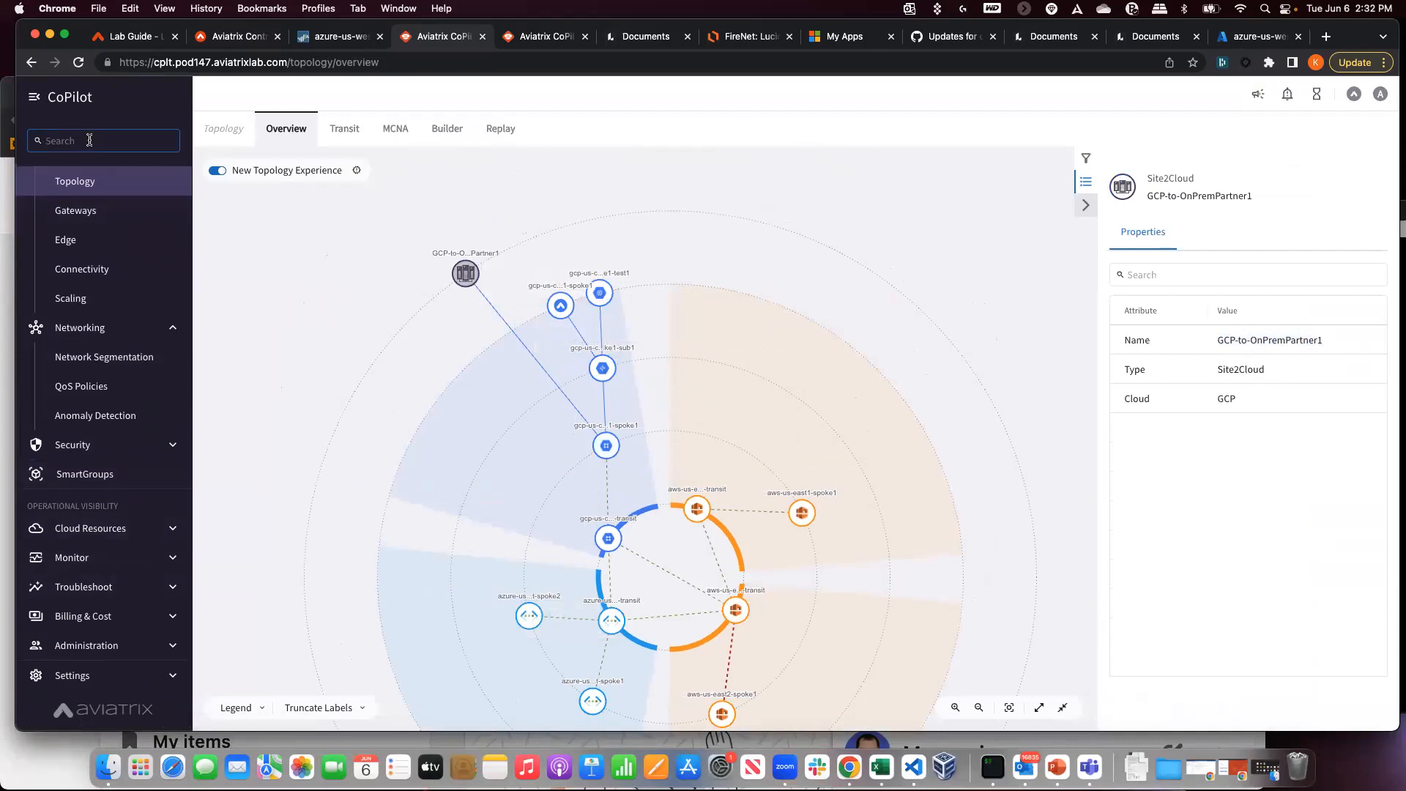
pyautogui.write('cloud')
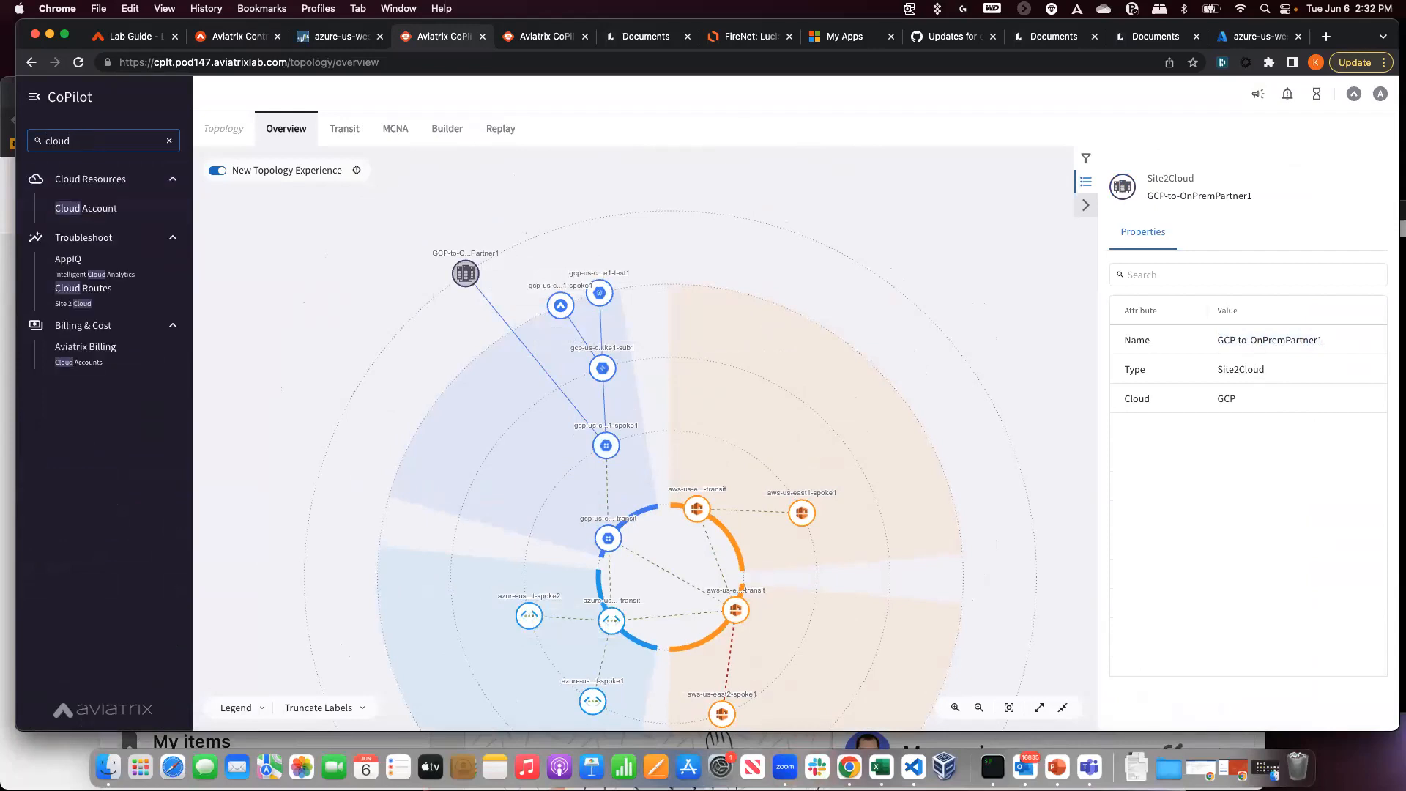
# - Inspect the GCP-to-OnPremPartner1 tunnel: gateway IP 34.72.146.79, peer IP 23.20.167.166, IPsec protocol
pyautogui.click(73, 293)
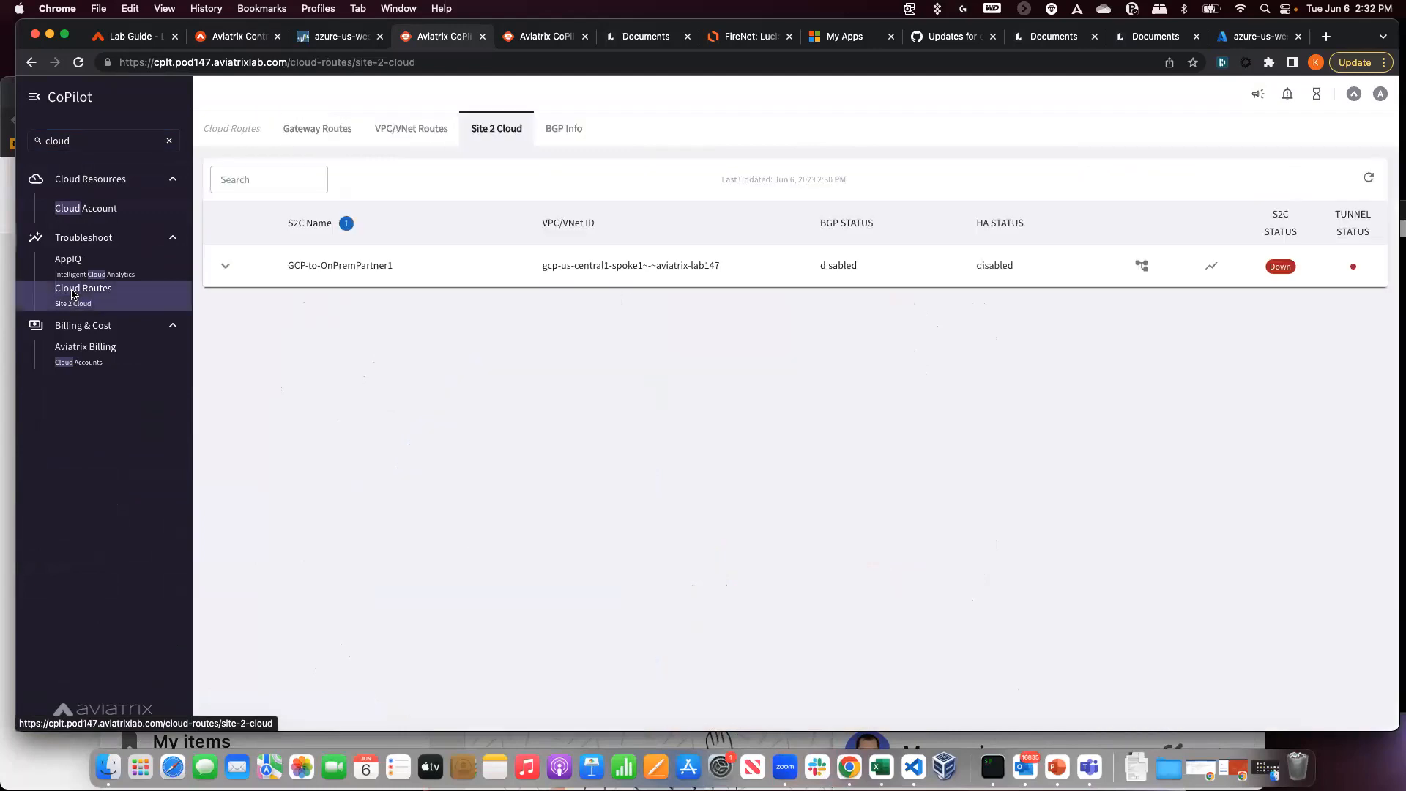
pyautogui.moveTo(411, 273); pyautogui.dragTo(276, 261)
pyautogui.click(226, 267)
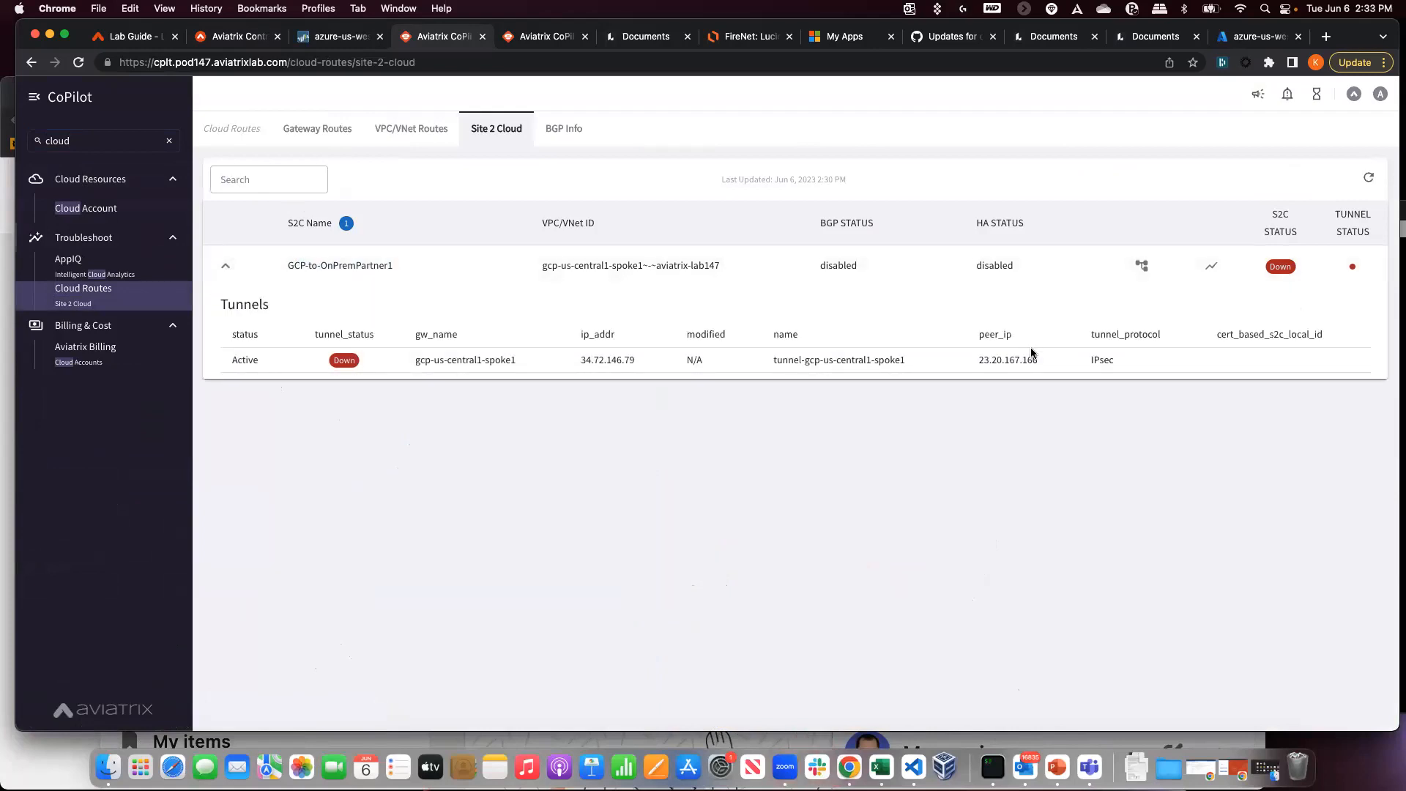
pyautogui.moveTo(906, 361); pyautogui.dragTo(772, 362)
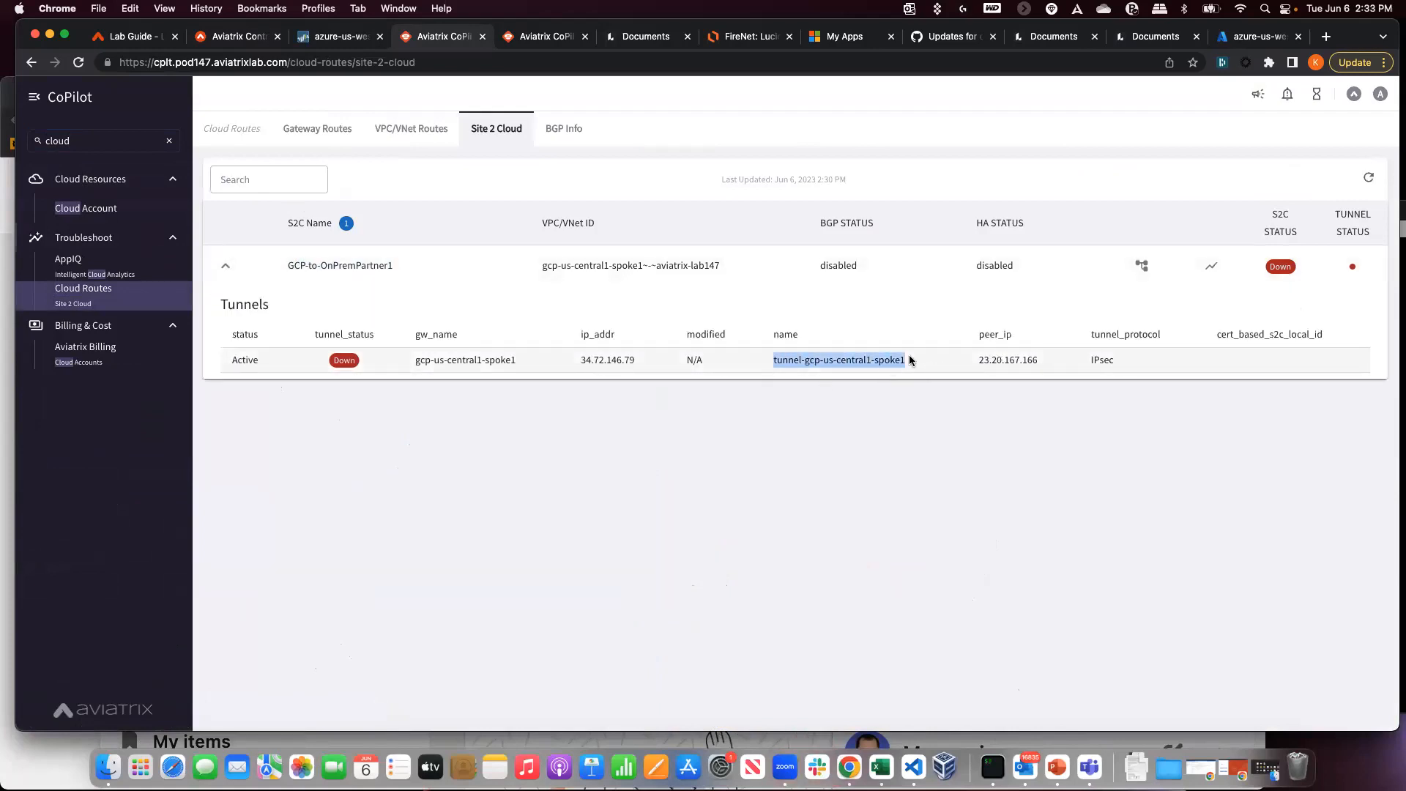
pyautogui.click(981, 352)
pyautogui.doubleClick(1004, 361)
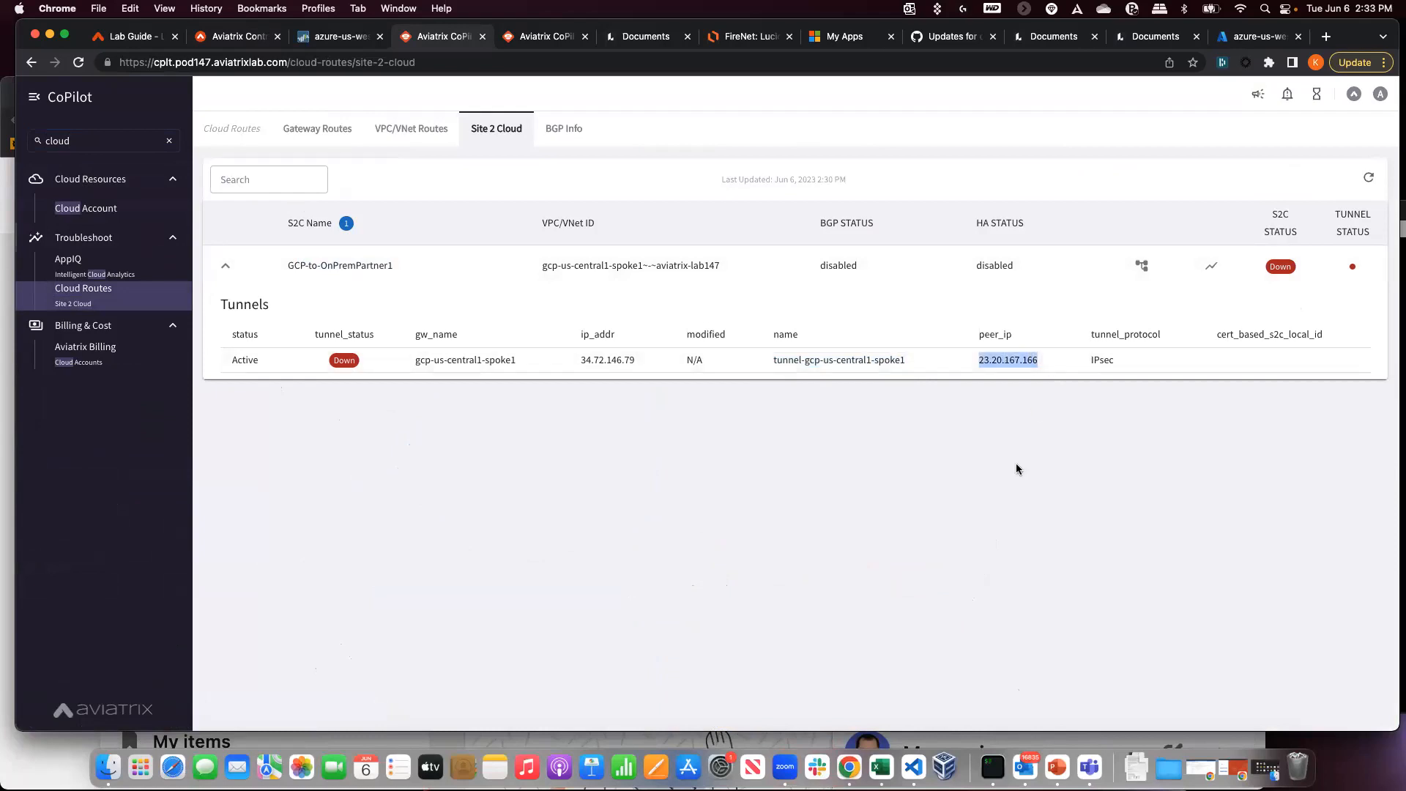
pyautogui.click(1098, 364)
pyautogui.doubleClick(1102, 361)
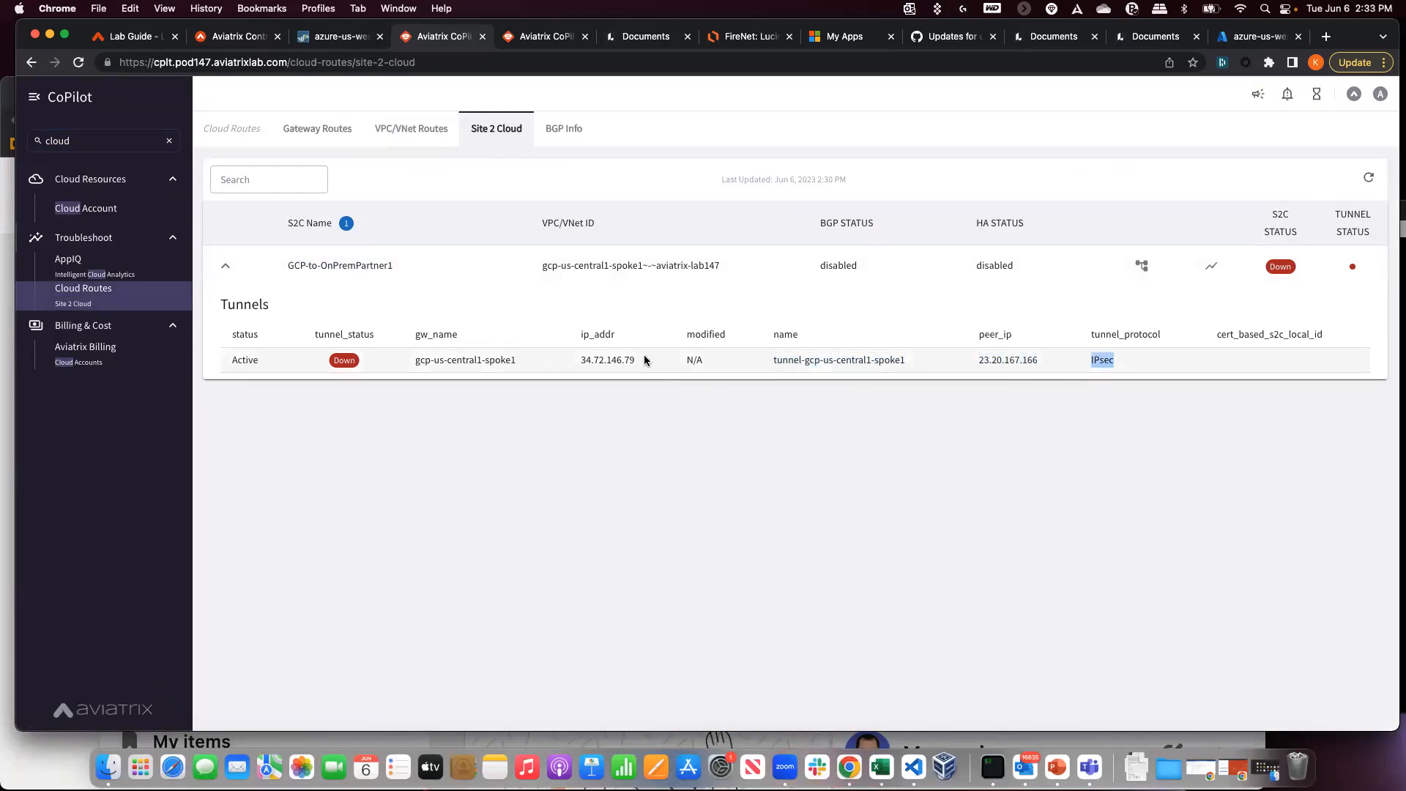
pyautogui.doubleClick(608, 359)
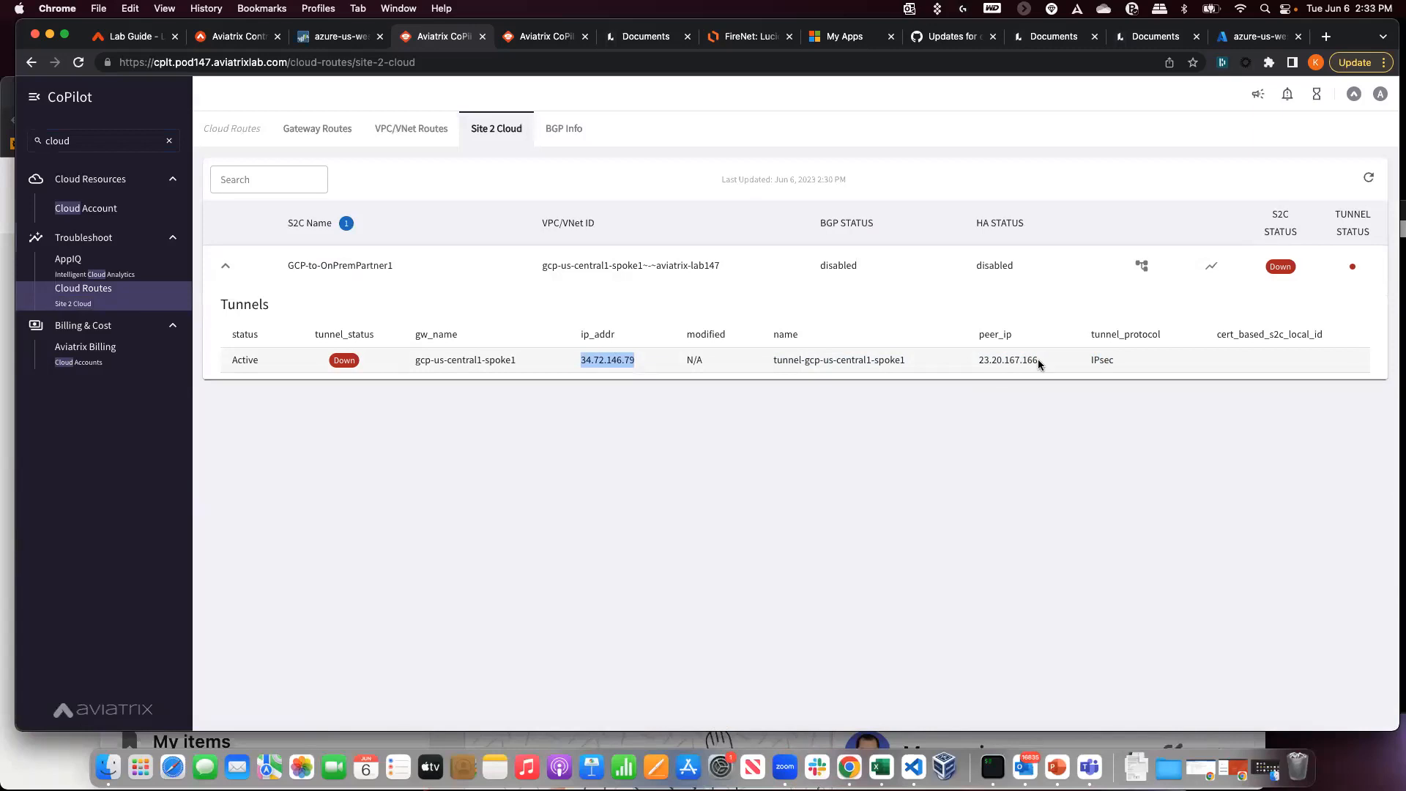
pyautogui.moveTo(1038, 364); pyautogui.dragTo(954, 361)
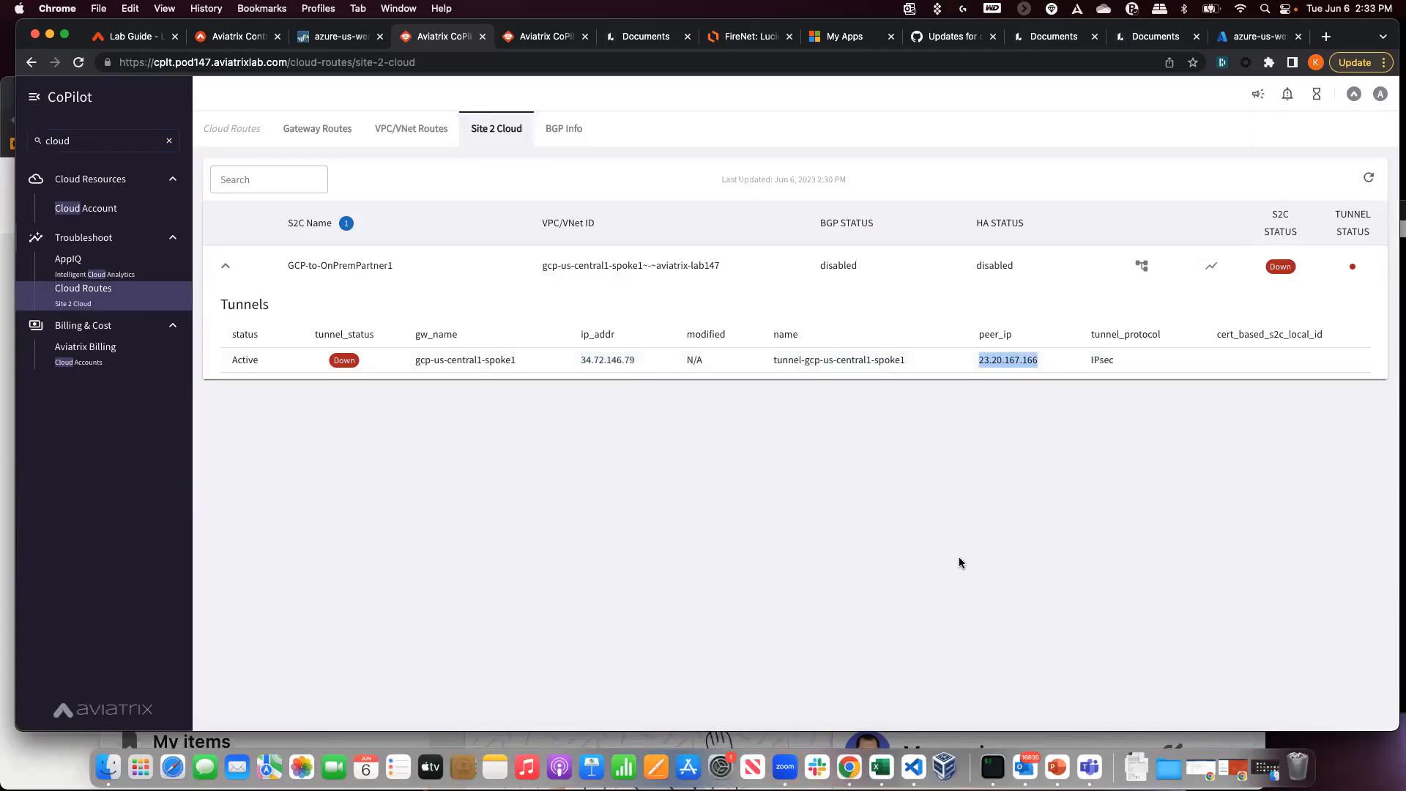
# - Check the BGP Info and Site 2 Cloud lists, then return to the Controller's Site2Cloud connections
pyautogui.click(561, 131)
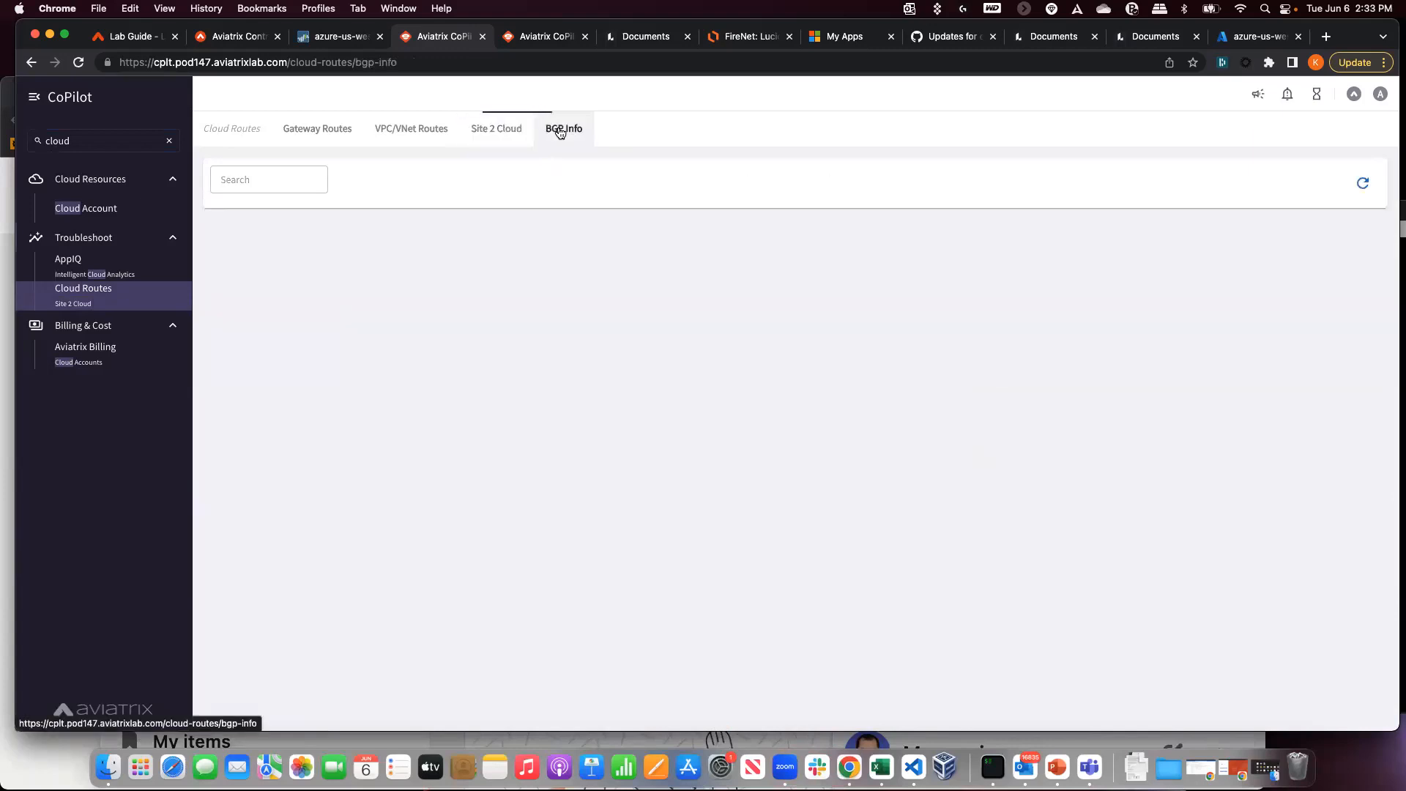
pyautogui.click(775, 122)
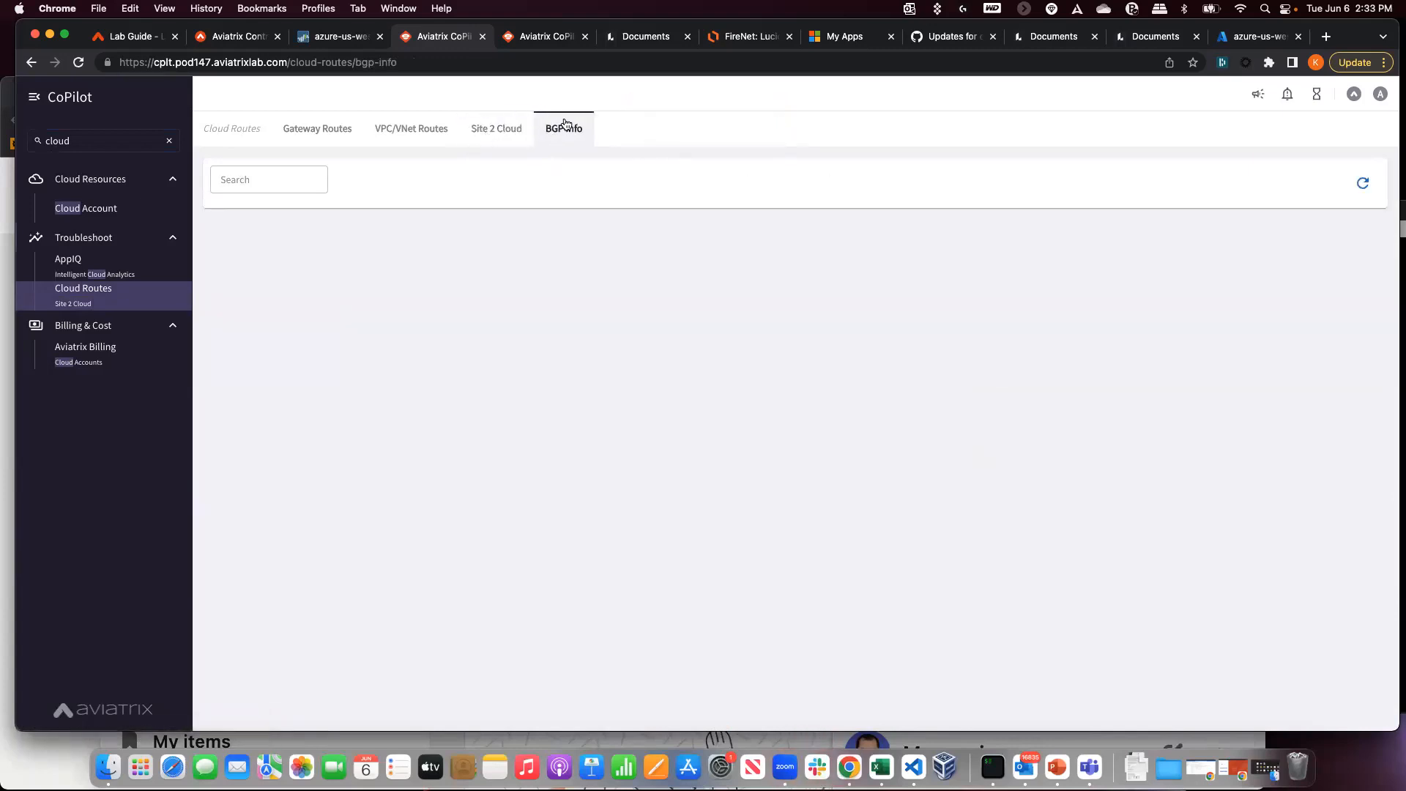
pyautogui.click(504, 129)
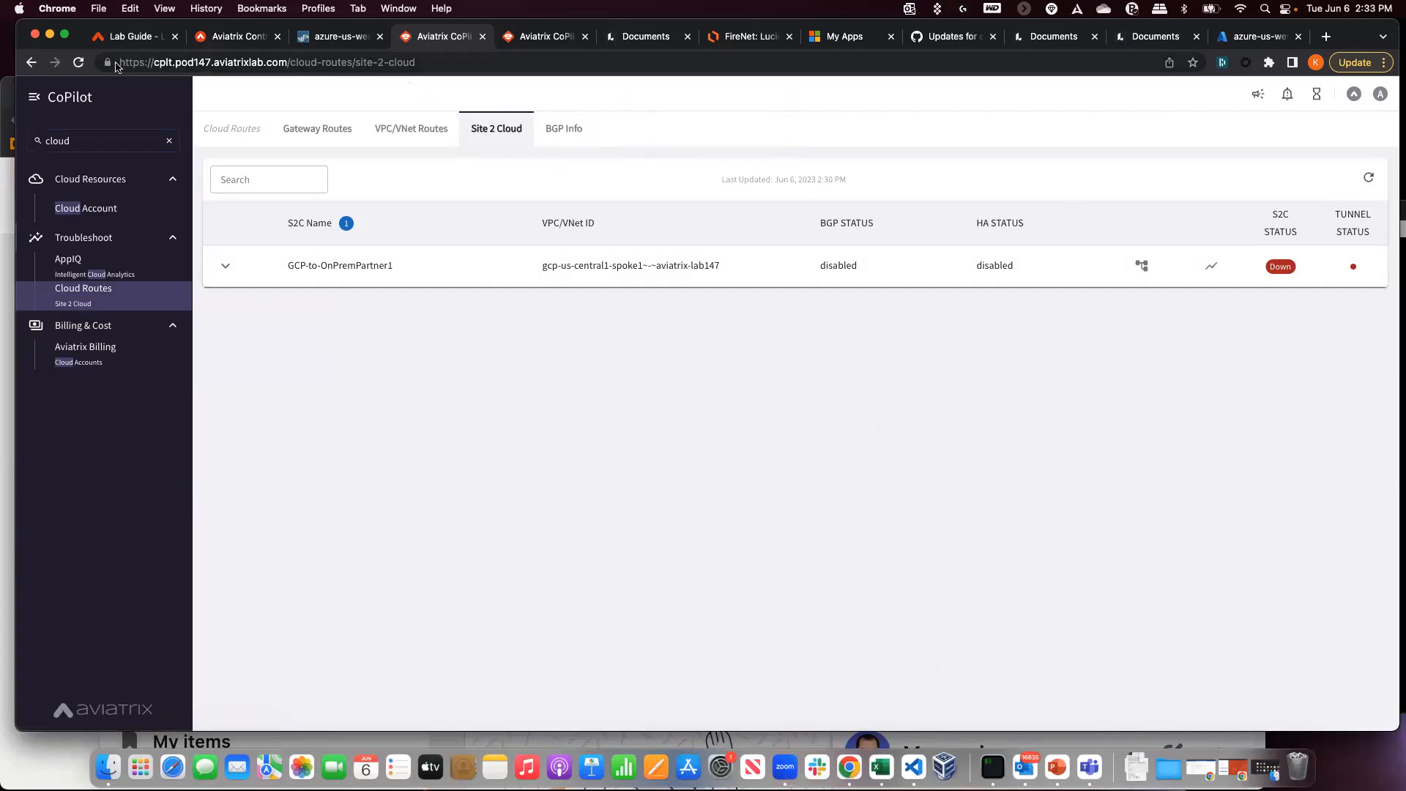
pyautogui.click(229, 42)
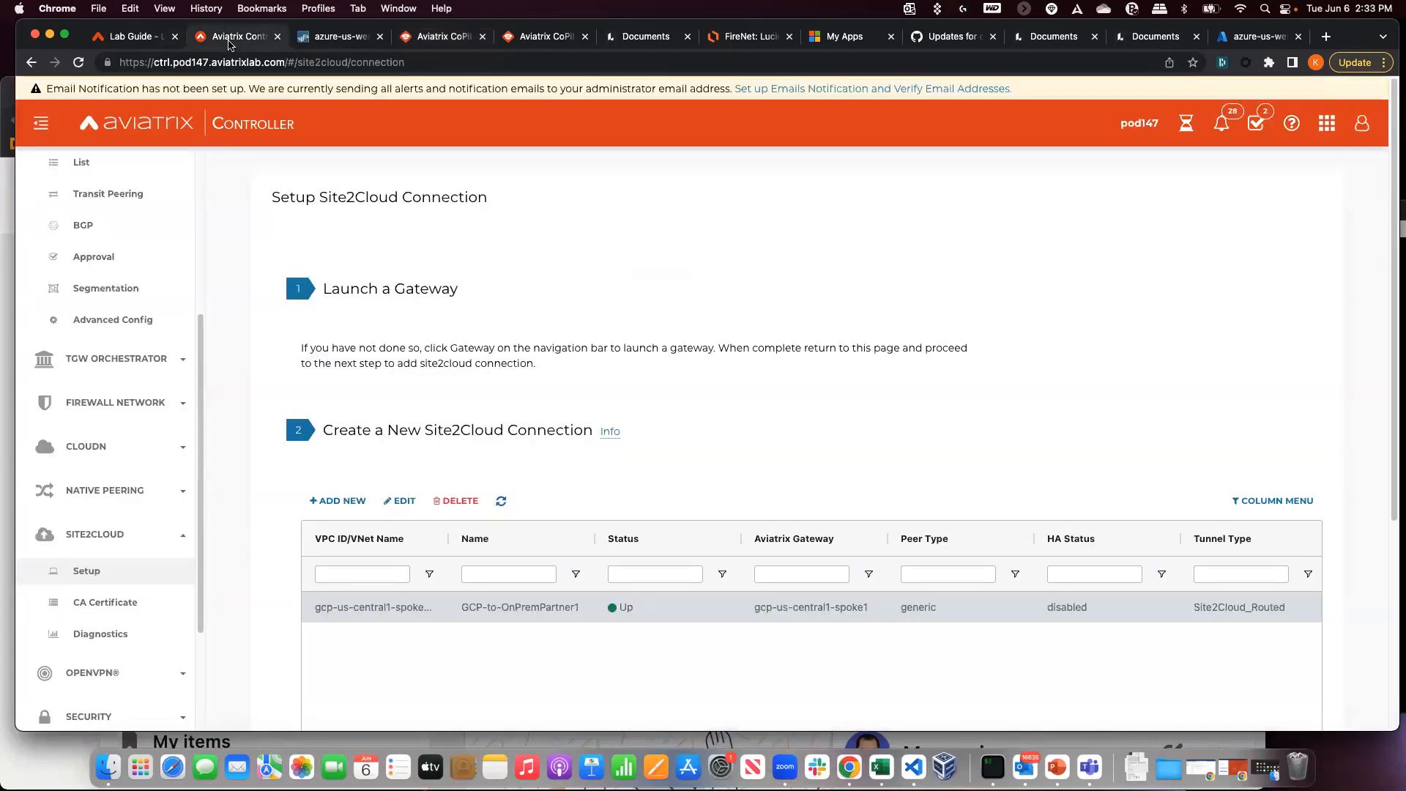
# - Find the lab guide's ping step and highlight test instance gcp-us-central1-spoke1-test1
pyautogui.click(113, 38)
pyautogui.scroll(-5, 161, 392)
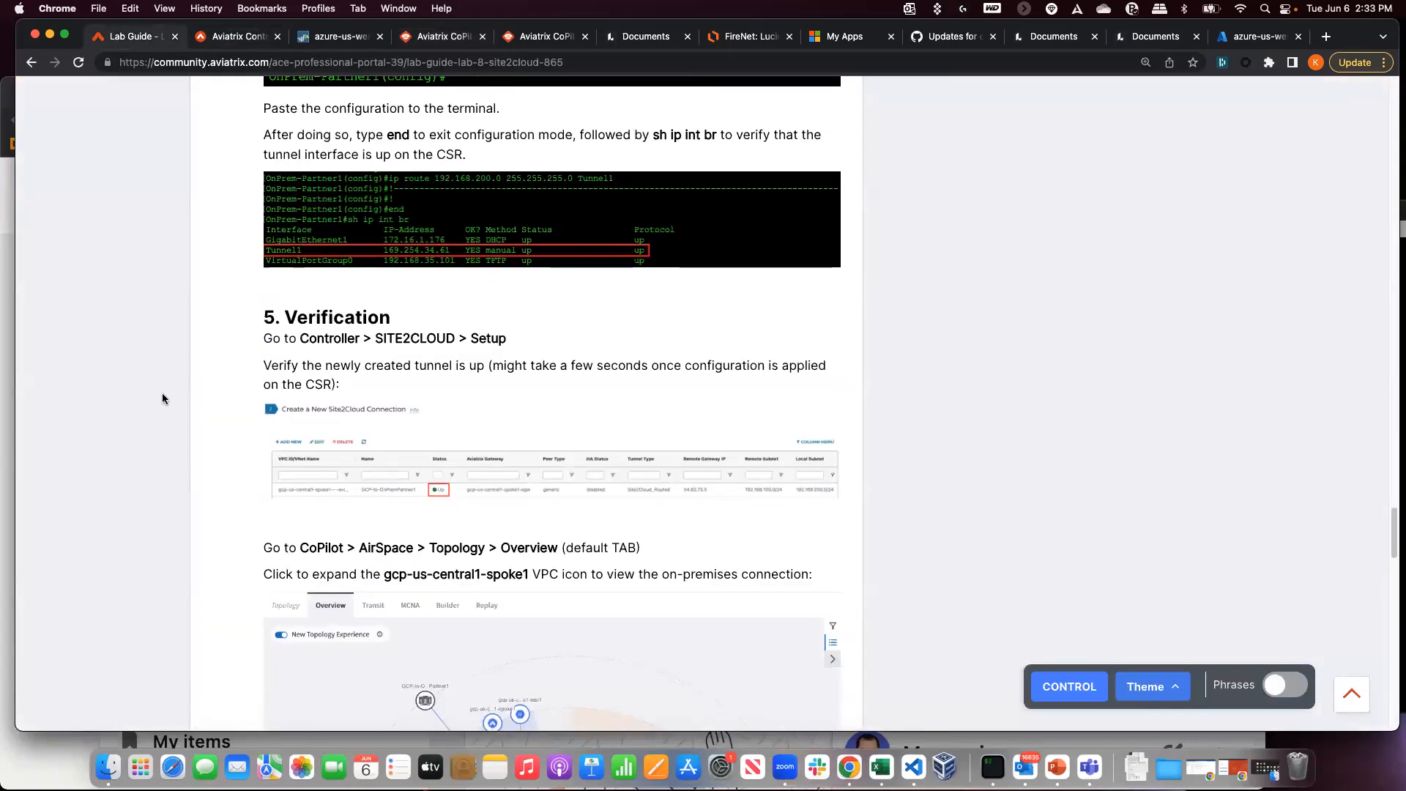
pyautogui.scroll(-6, 162, 399)
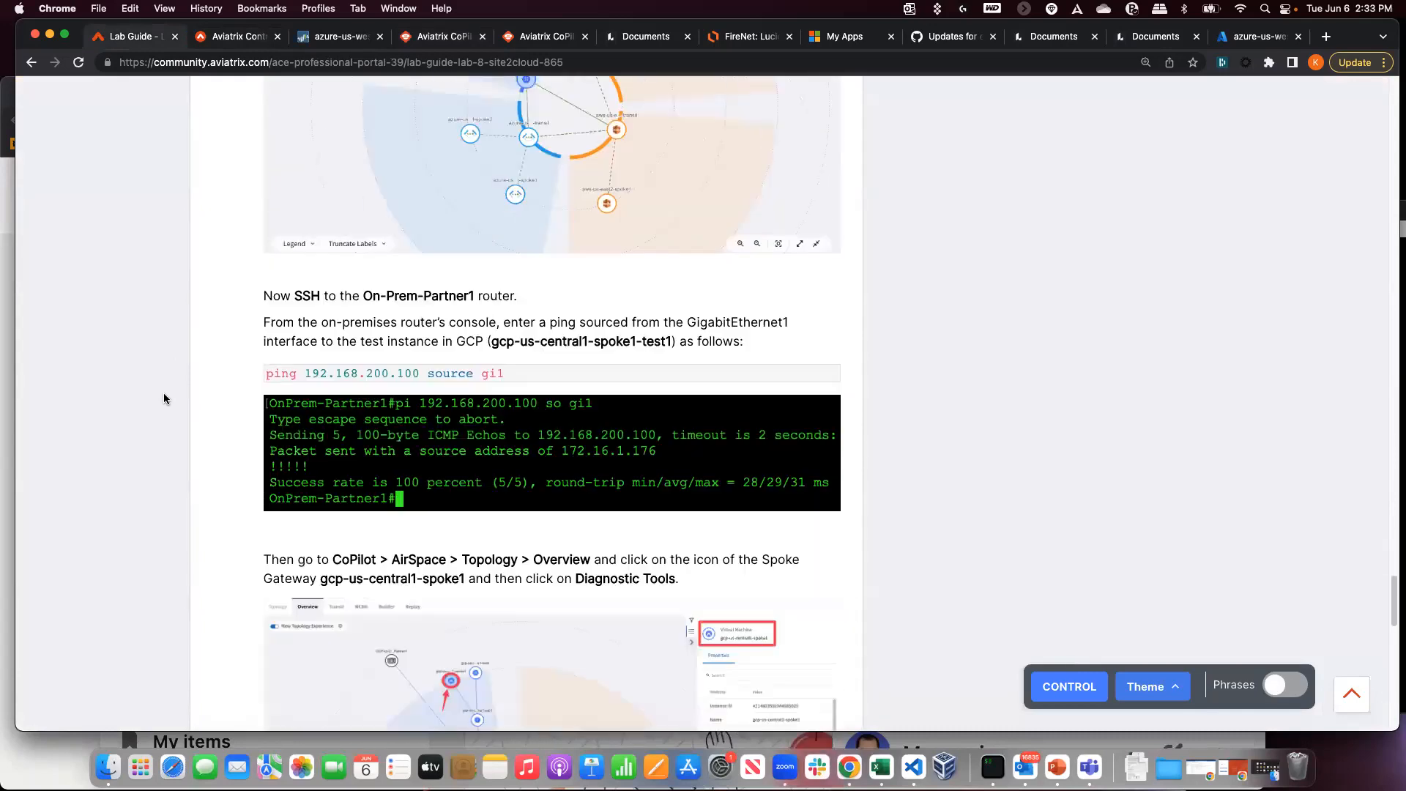
pyautogui.scroll(1, 164, 398)
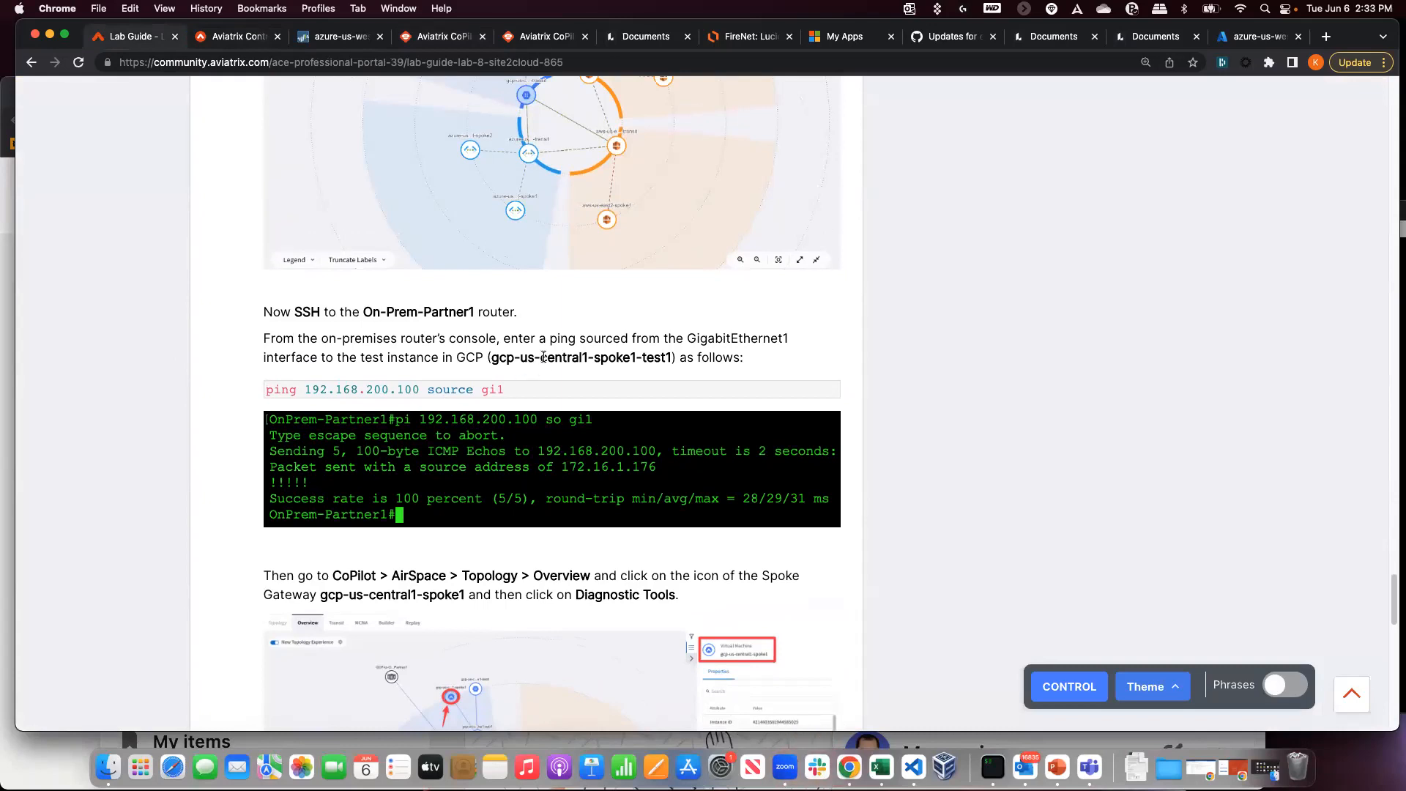
pyautogui.moveTo(489, 358); pyautogui.dragTo(672, 358)
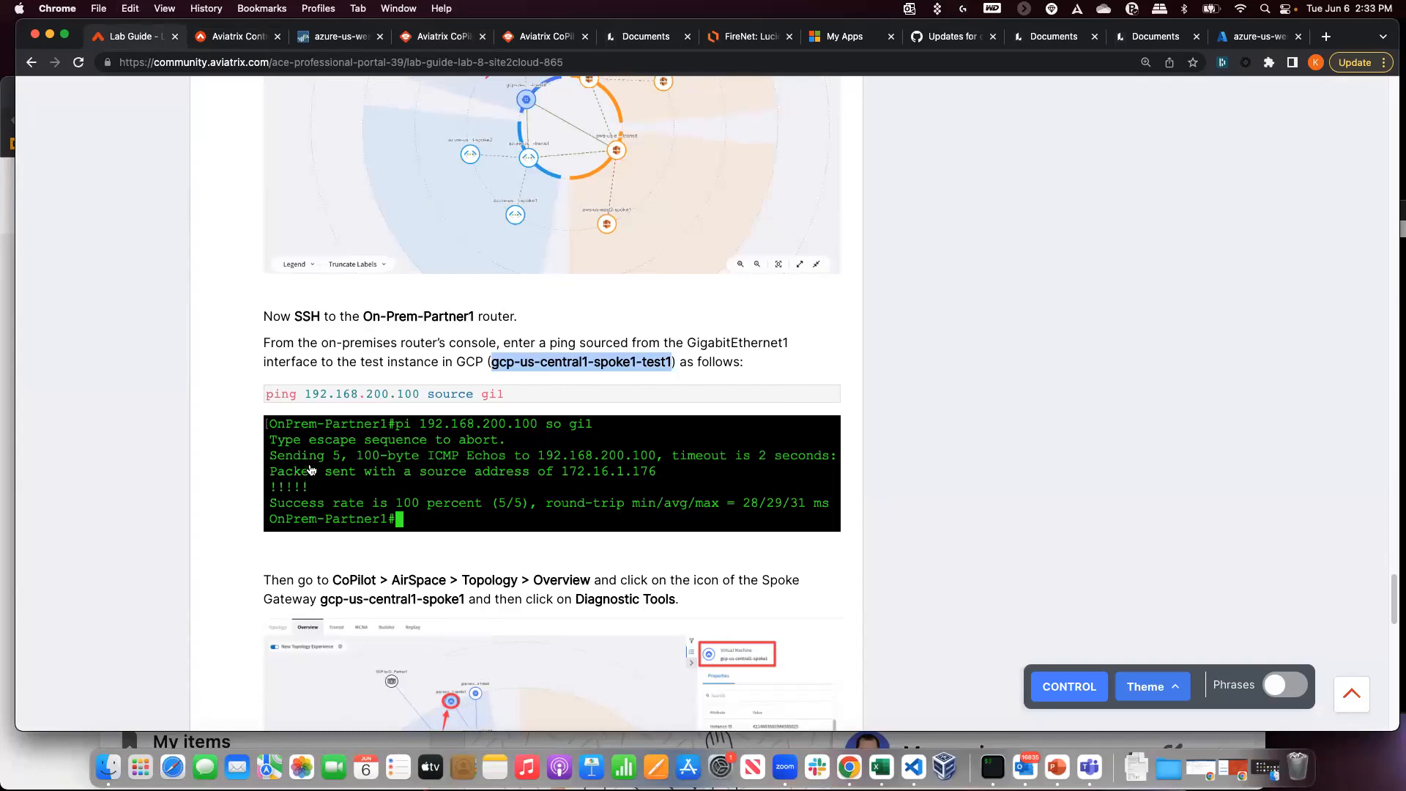
# - Enlarge the lab topology diagram, then go back to the CoPilot Site 2 Cloud page
pyautogui.scroll(20, 310, 469)
pyautogui.scroll(20, 310, 468)
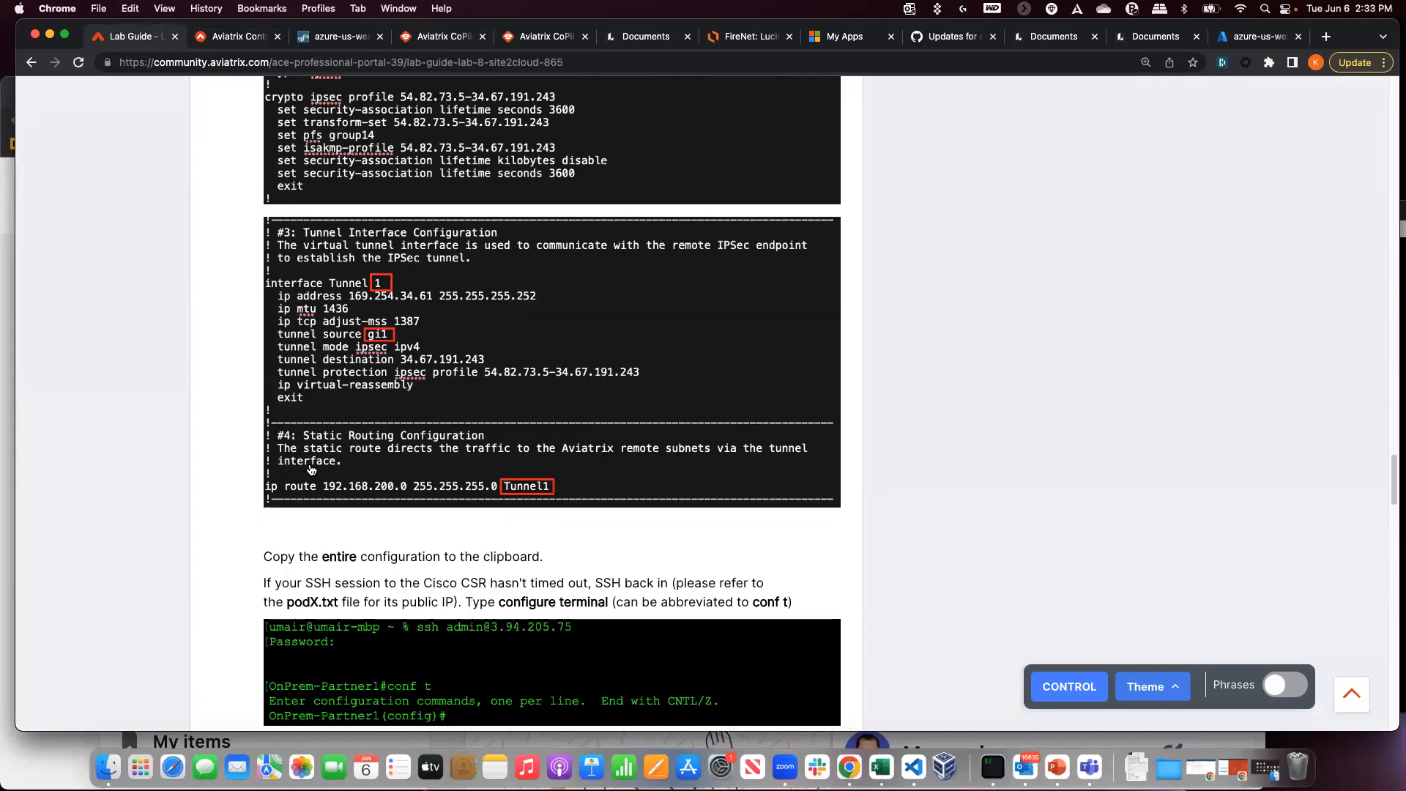
pyautogui.scroll(20, 311, 469)
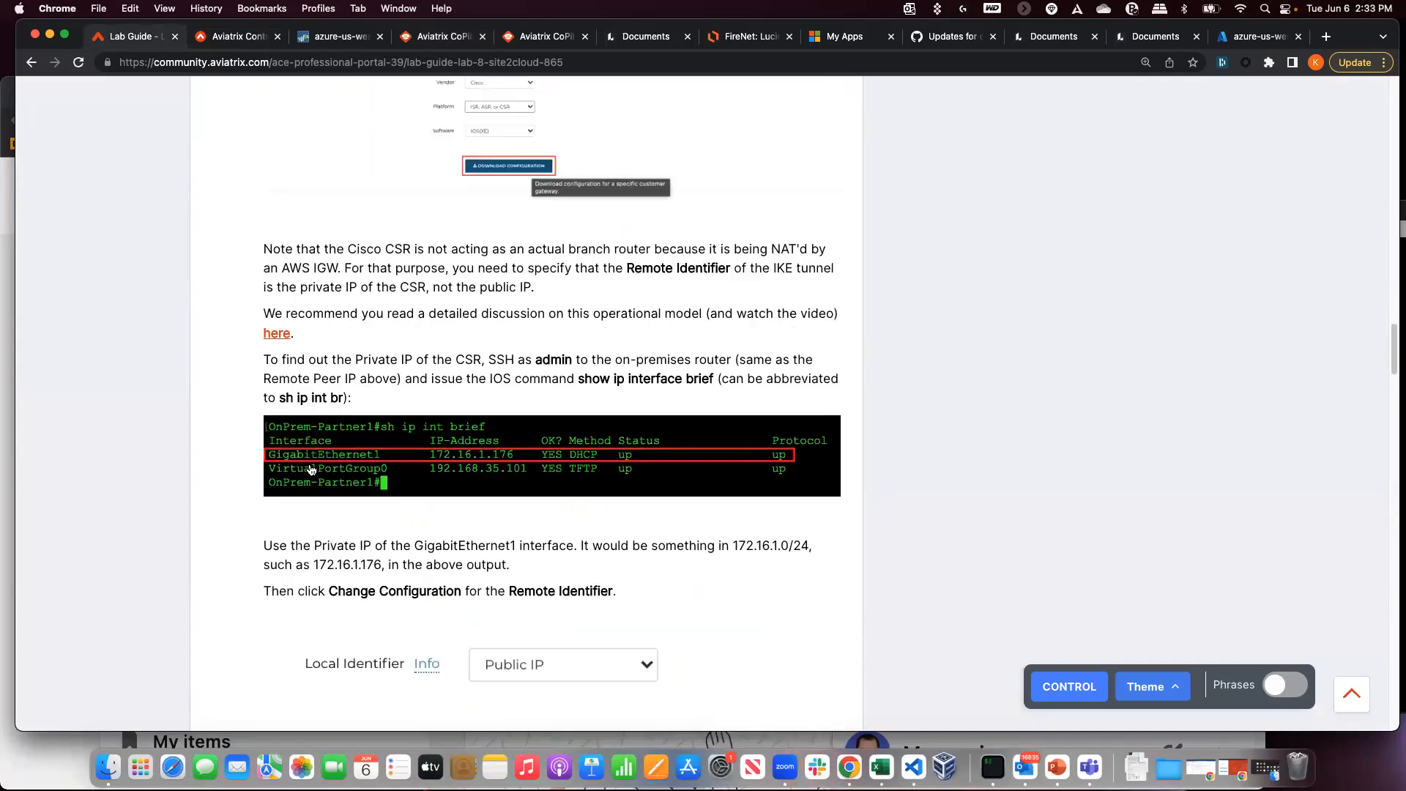
pyautogui.scroll(-5, 314, 469)
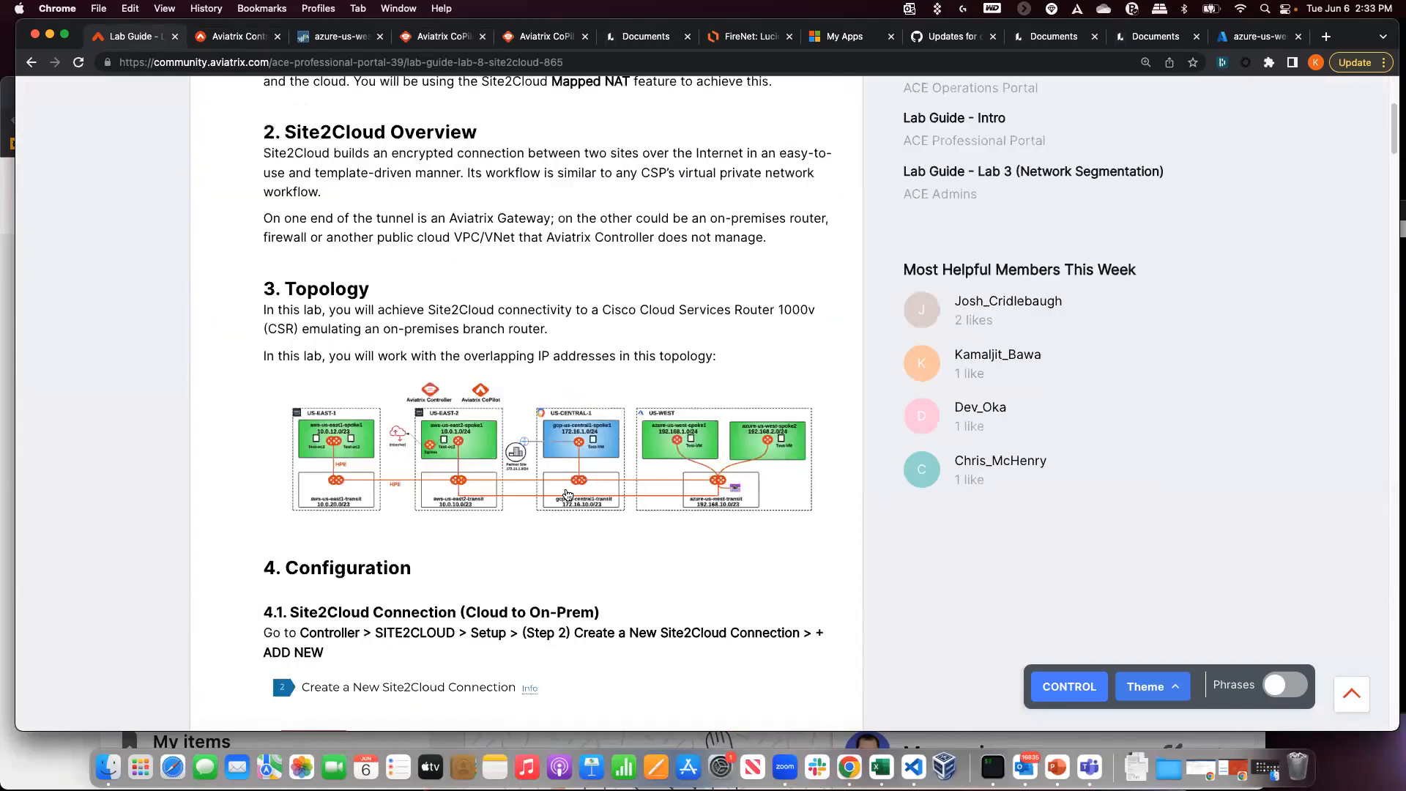
pyautogui.click(564, 487)
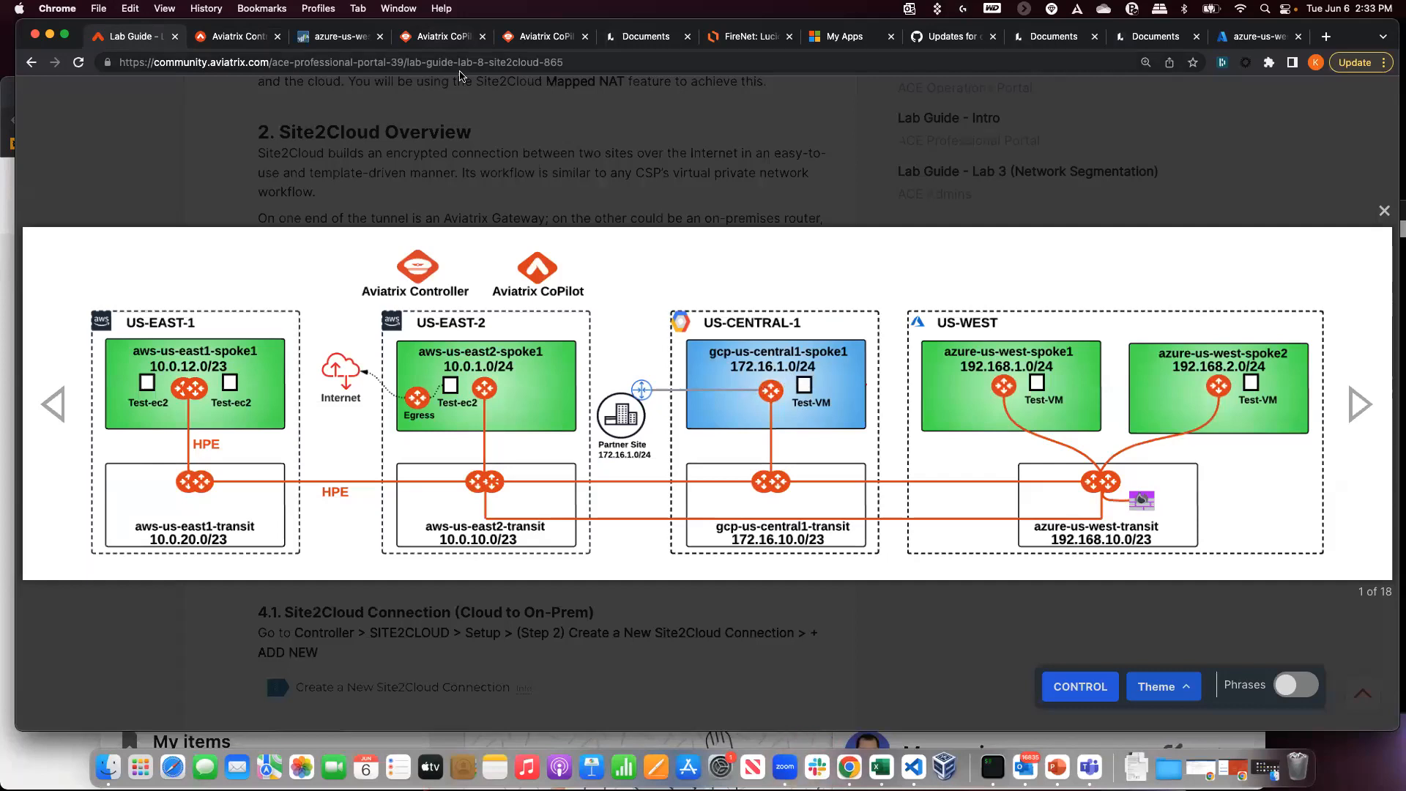
pyautogui.click(439, 44)
pyautogui.click(529, 38)
# - Open CoPilot Topology via a 'topo' search and show gcp-us-central1-spoke1-test1's private IP 172.16.1.100
pyautogui.click(454, 38)
pyautogui.doubleClick(104, 138)
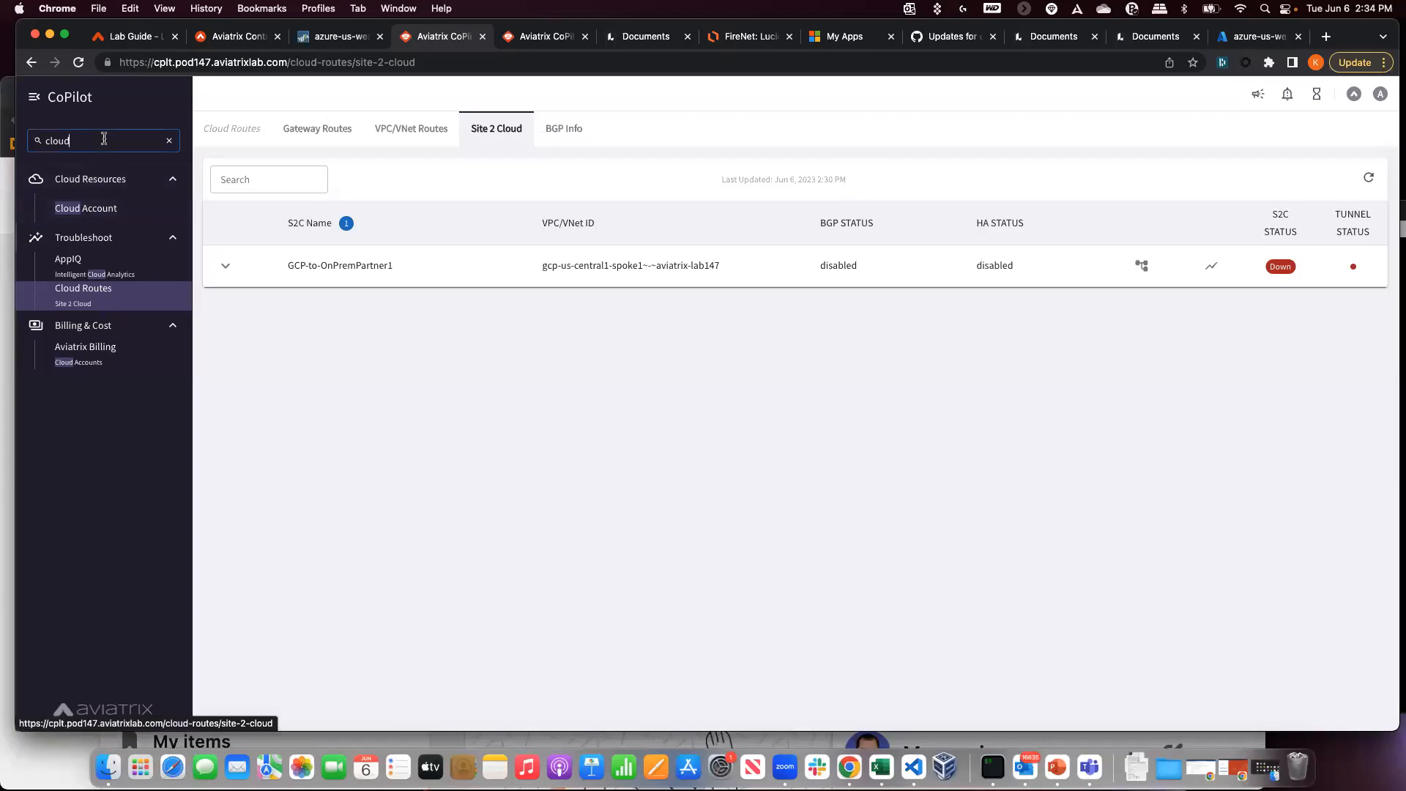
pyautogui.write('topo')
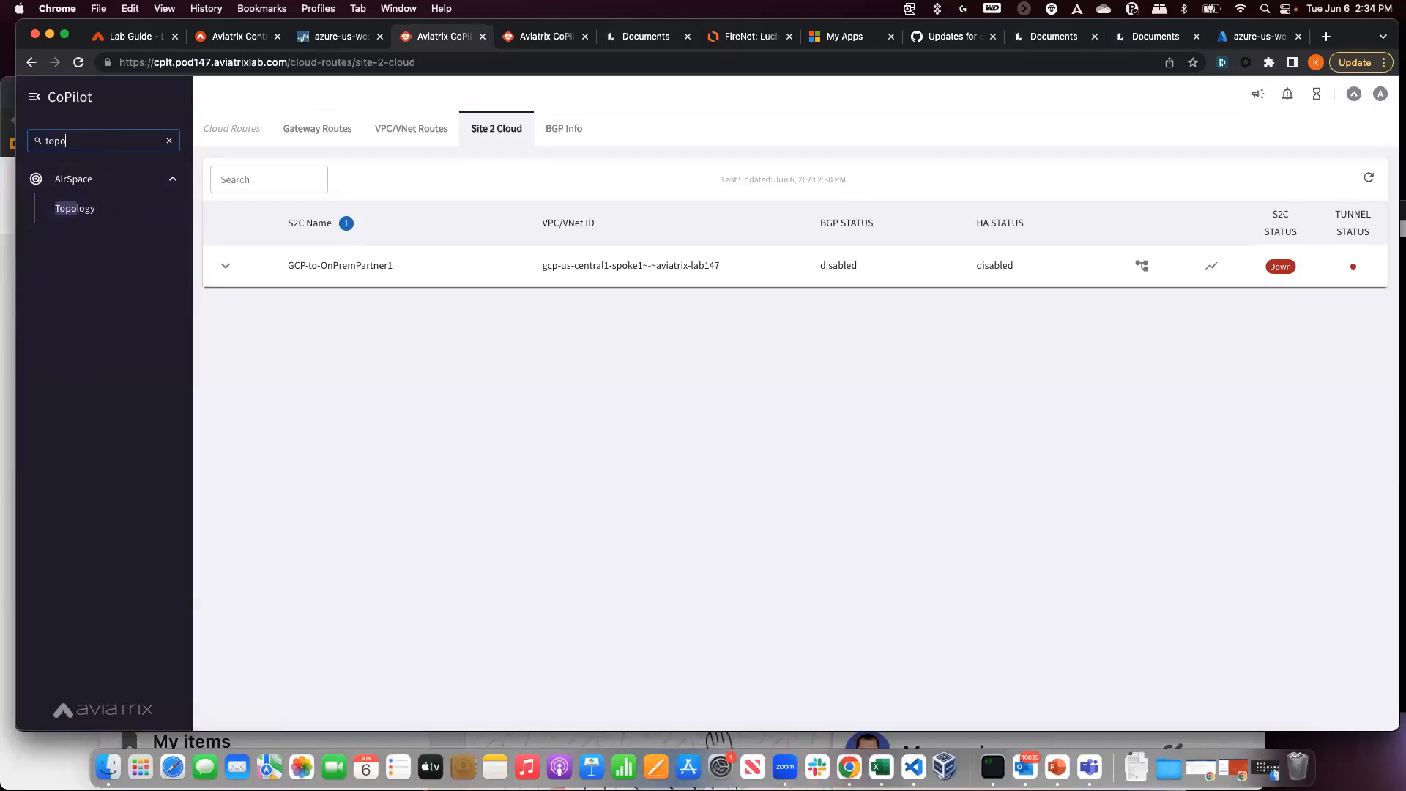
pyautogui.click(103, 221)
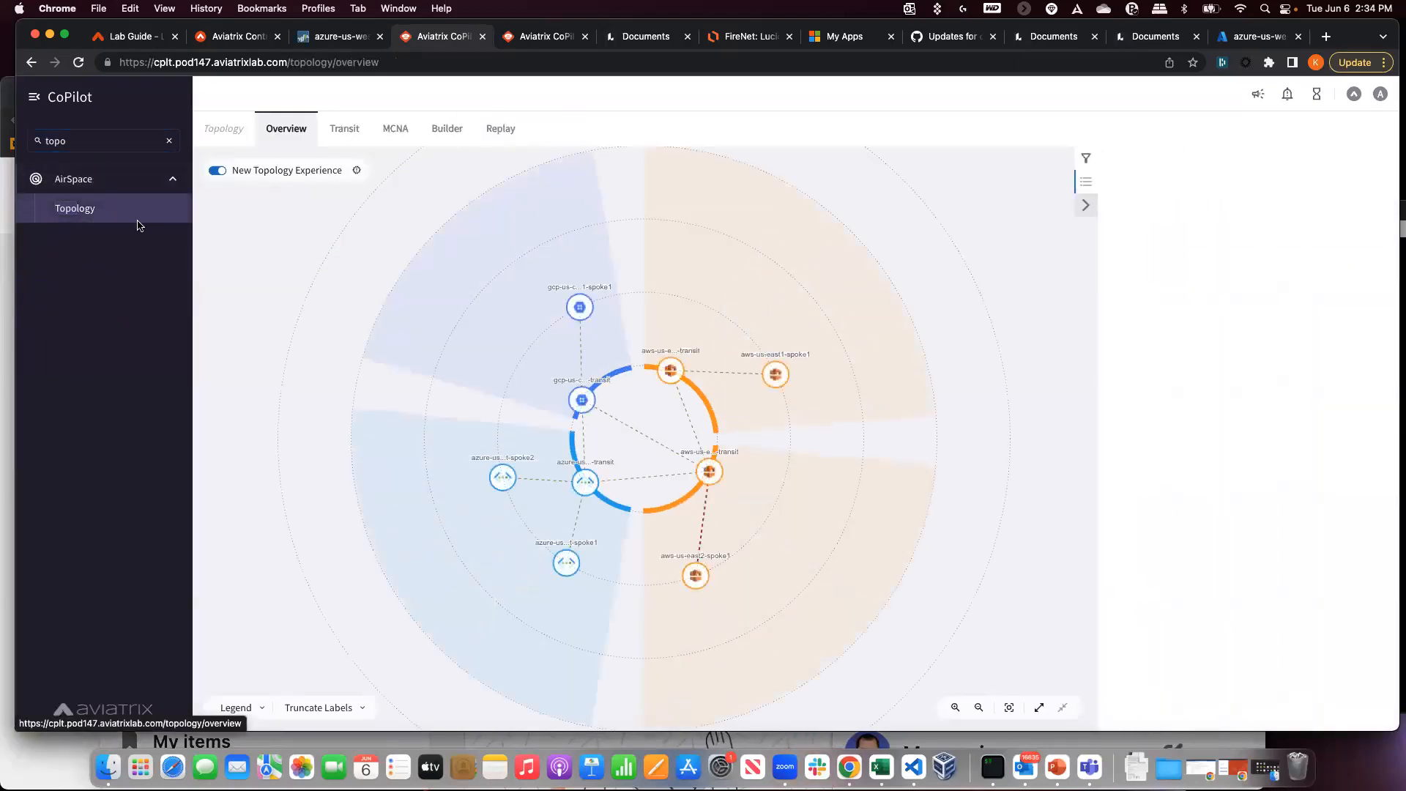
pyautogui.click(580, 306)
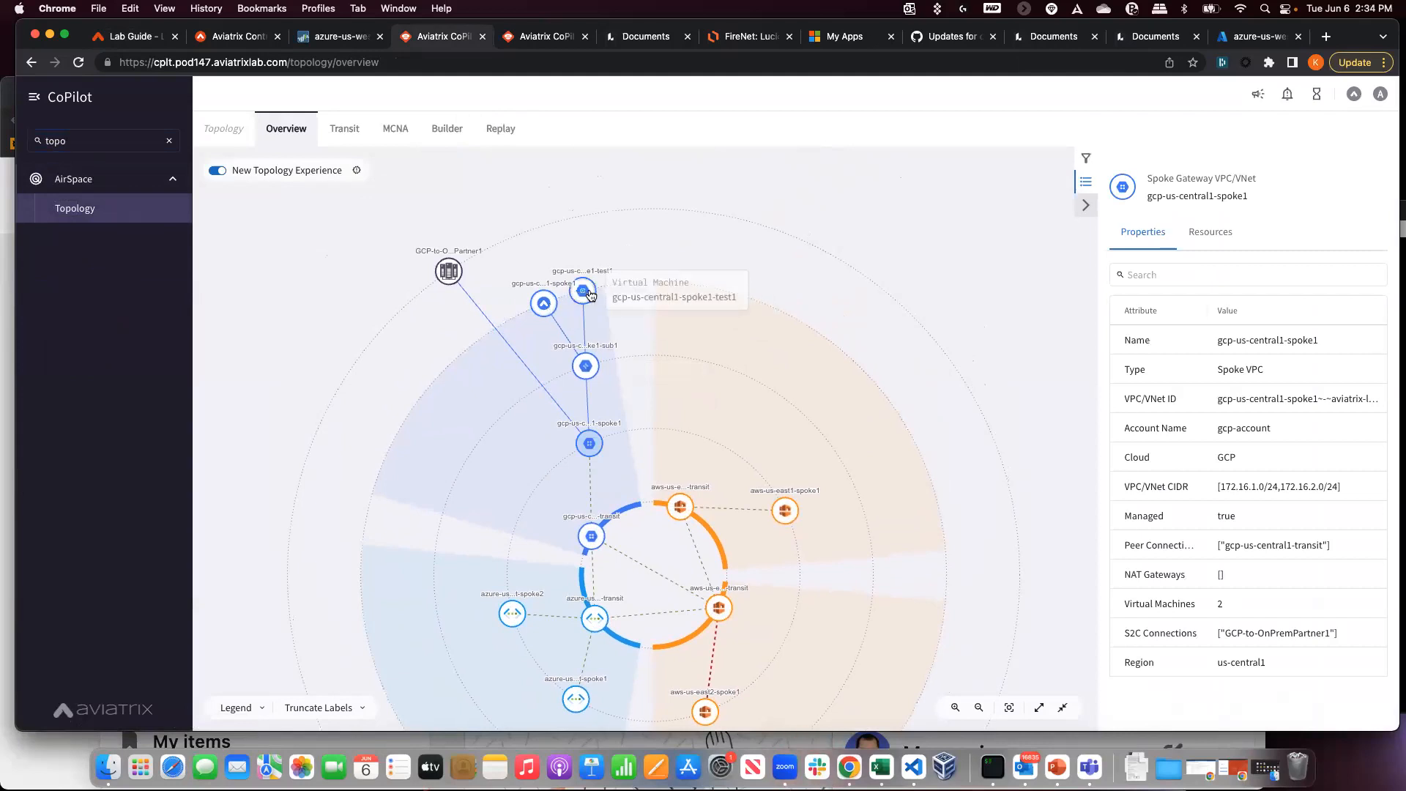
pyautogui.click(582, 291)
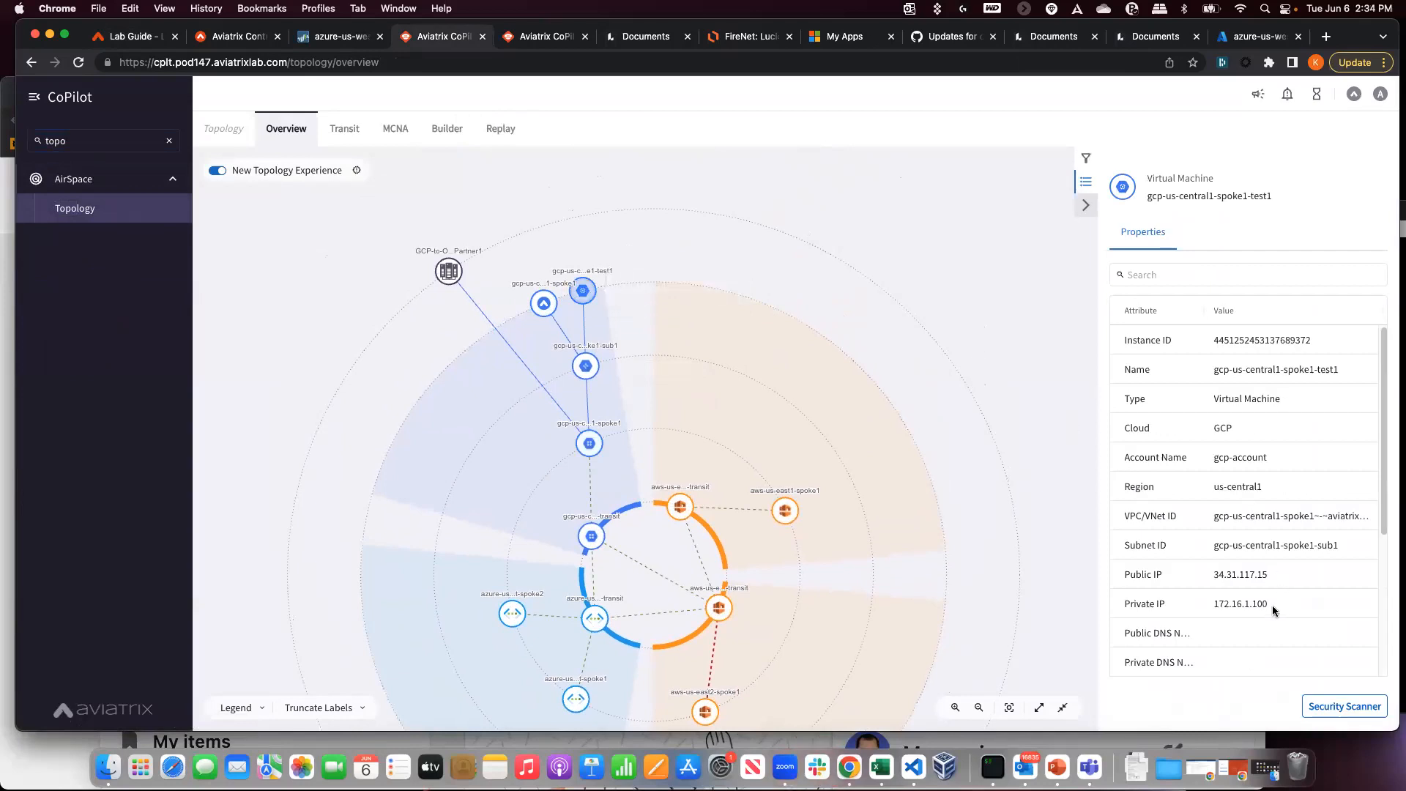
pyautogui.moveTo(1272, 610); pyautogui.dragTo(1212, 605)
# - Close the enlarged diagram and highlight the mapped-NAT subnet settings in the lab guide
pyautogui.click(236, 38)
pyautogui.click(110, 38)
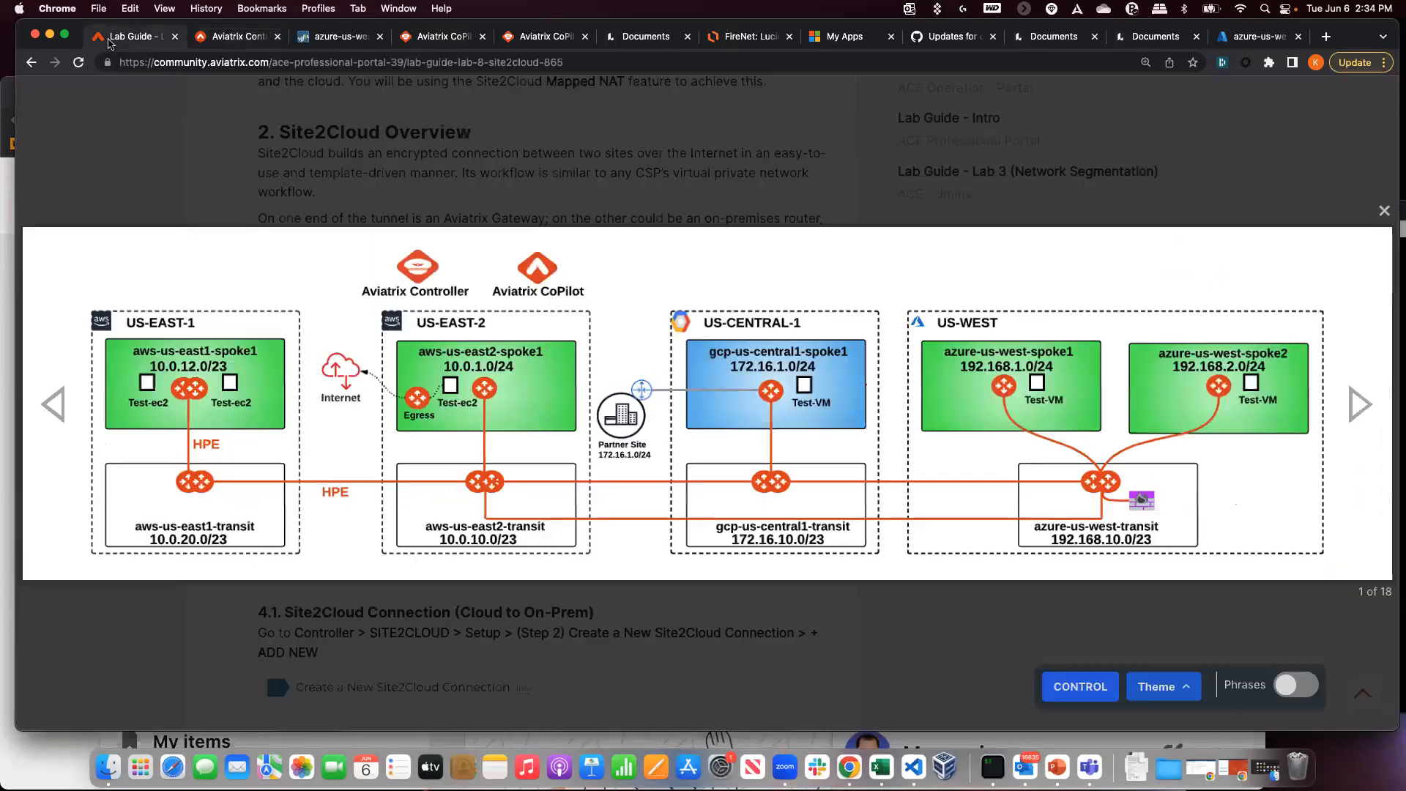
pyautogui.press('Escape')
pyautogui.scroll(-20, 303, 379)
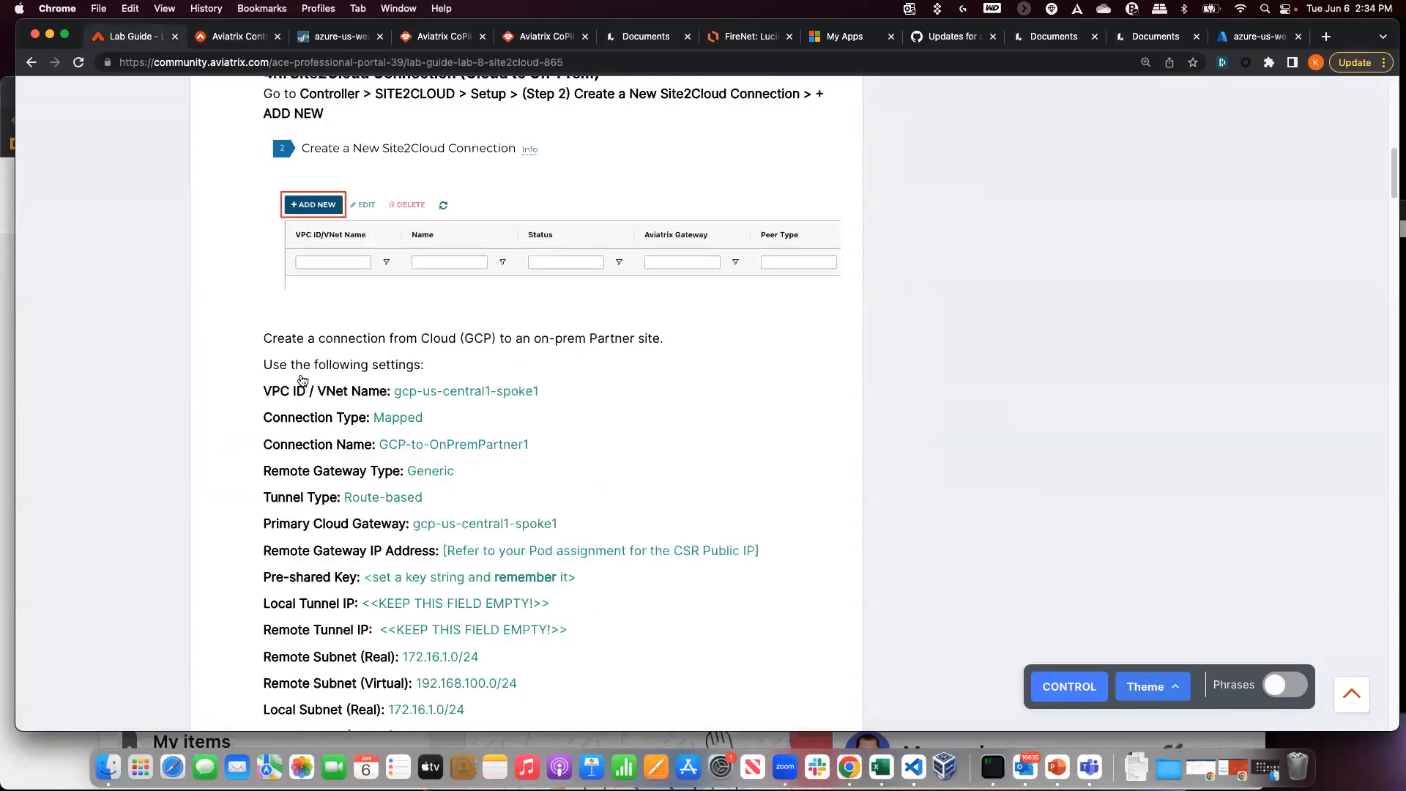
pyautogui.scroll(2, 303, 379)
pyautogui.moveTo(485, 228); pyautogui.dragTo(396, 226)
pyautogui.click(435, 238)
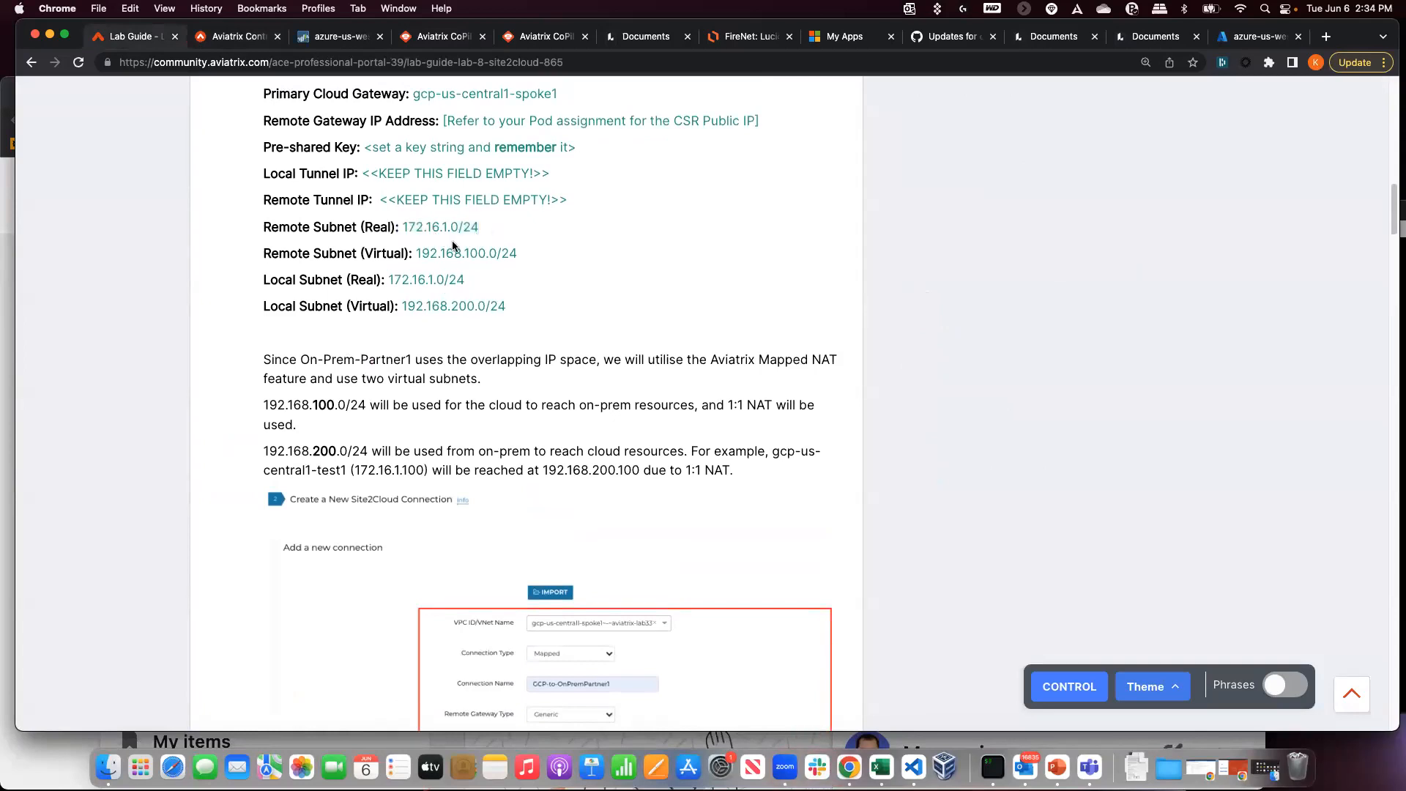
pyautogui.scroll(-1, 410, 246)
pyautogui.moveTo(262, 188); pyautogui.dragTo(510, 248)
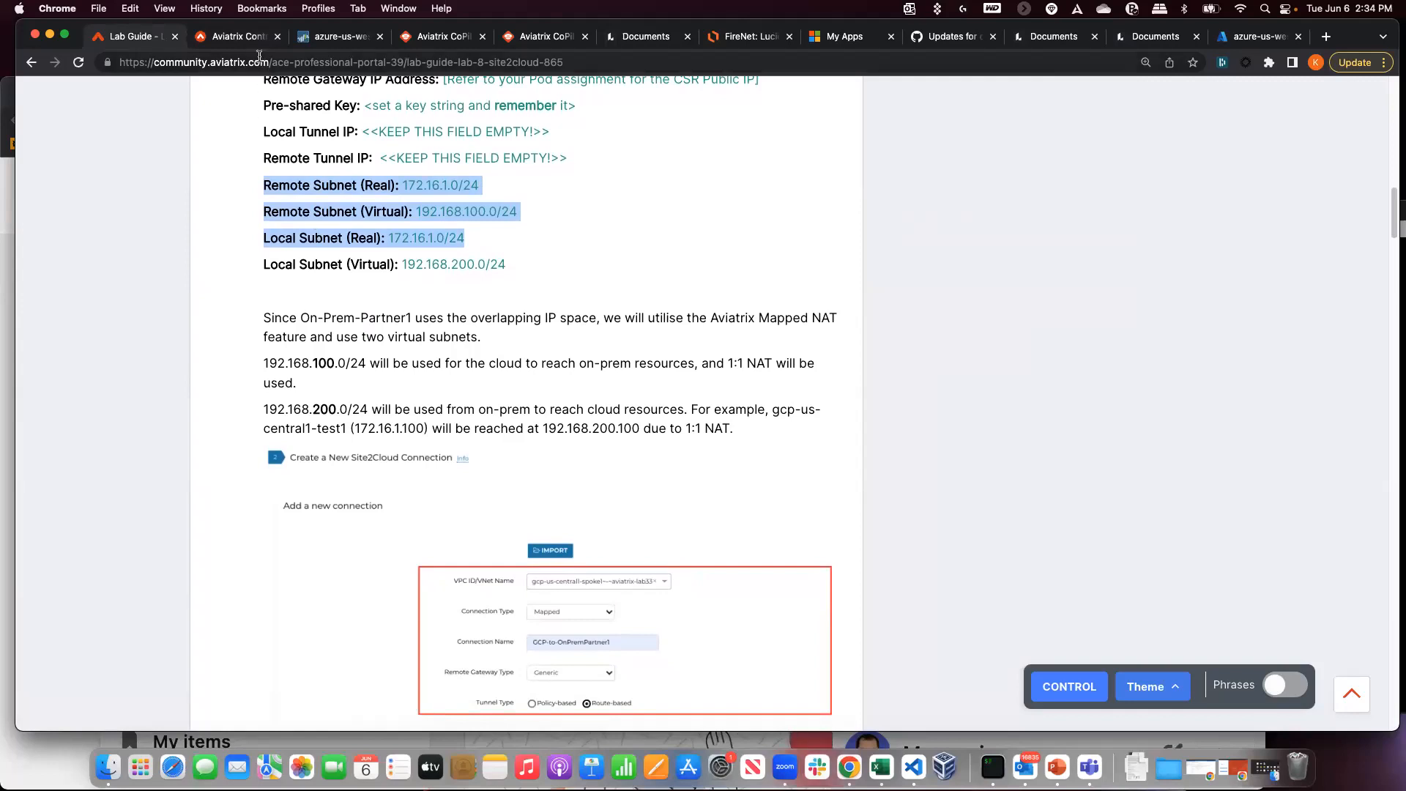
# - Glance at the CoPilot topology, then scroll the guide to the ping and Active Sessions instructions
pyautogui.scroll(-20, 223, 476)
pyautogui.scroll(15, 226, 481)
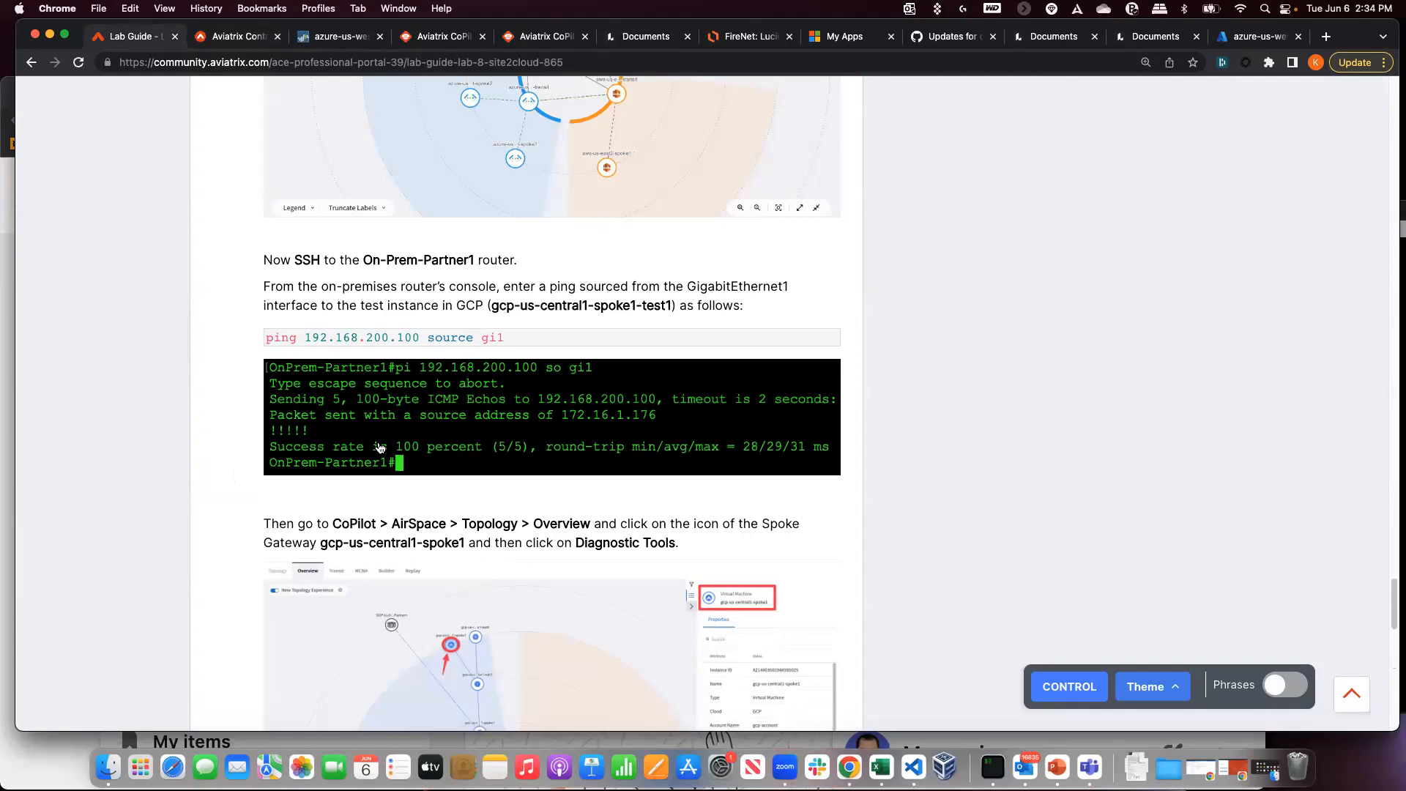
pyautogui.scroll(20, 379, 448)
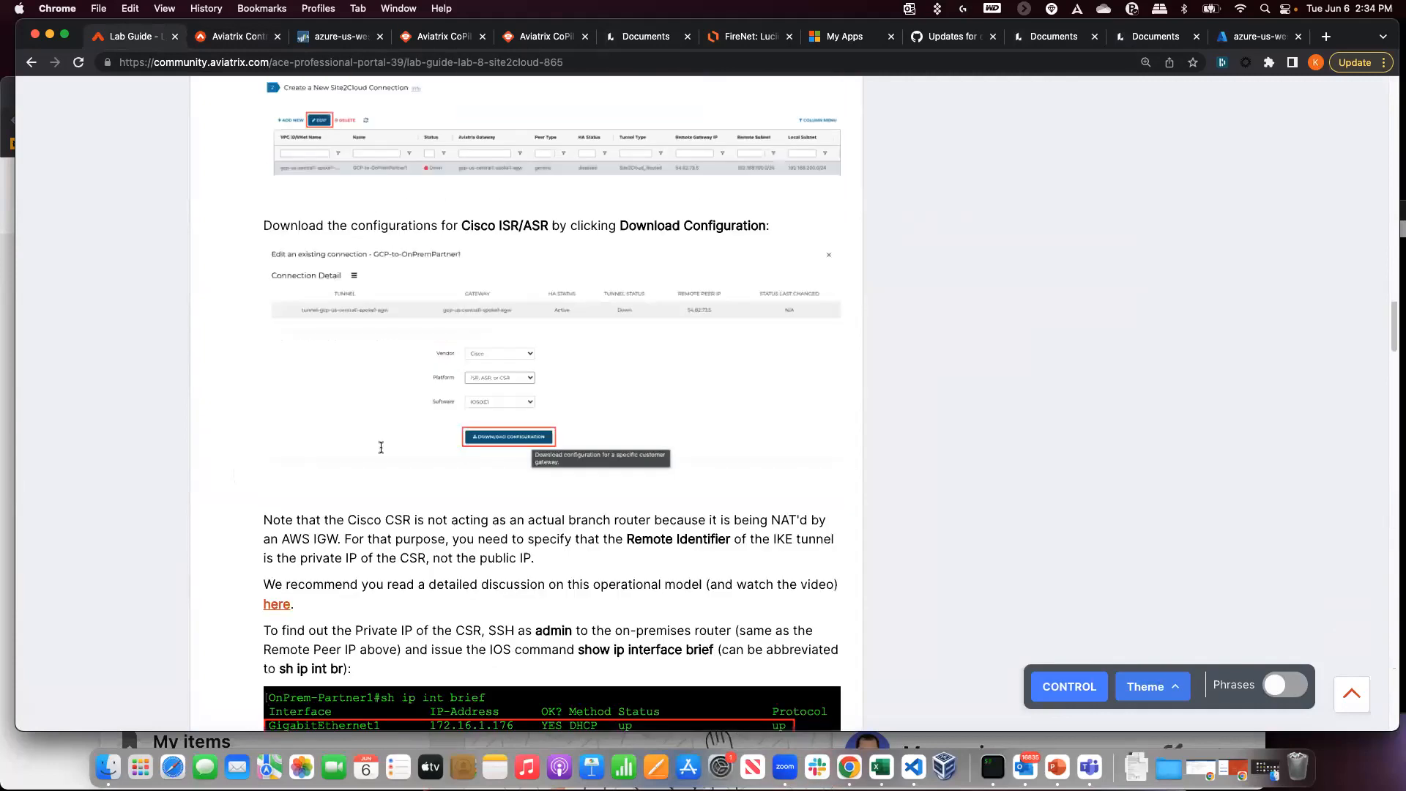
pyautogui.scroll(7, 380, 454)
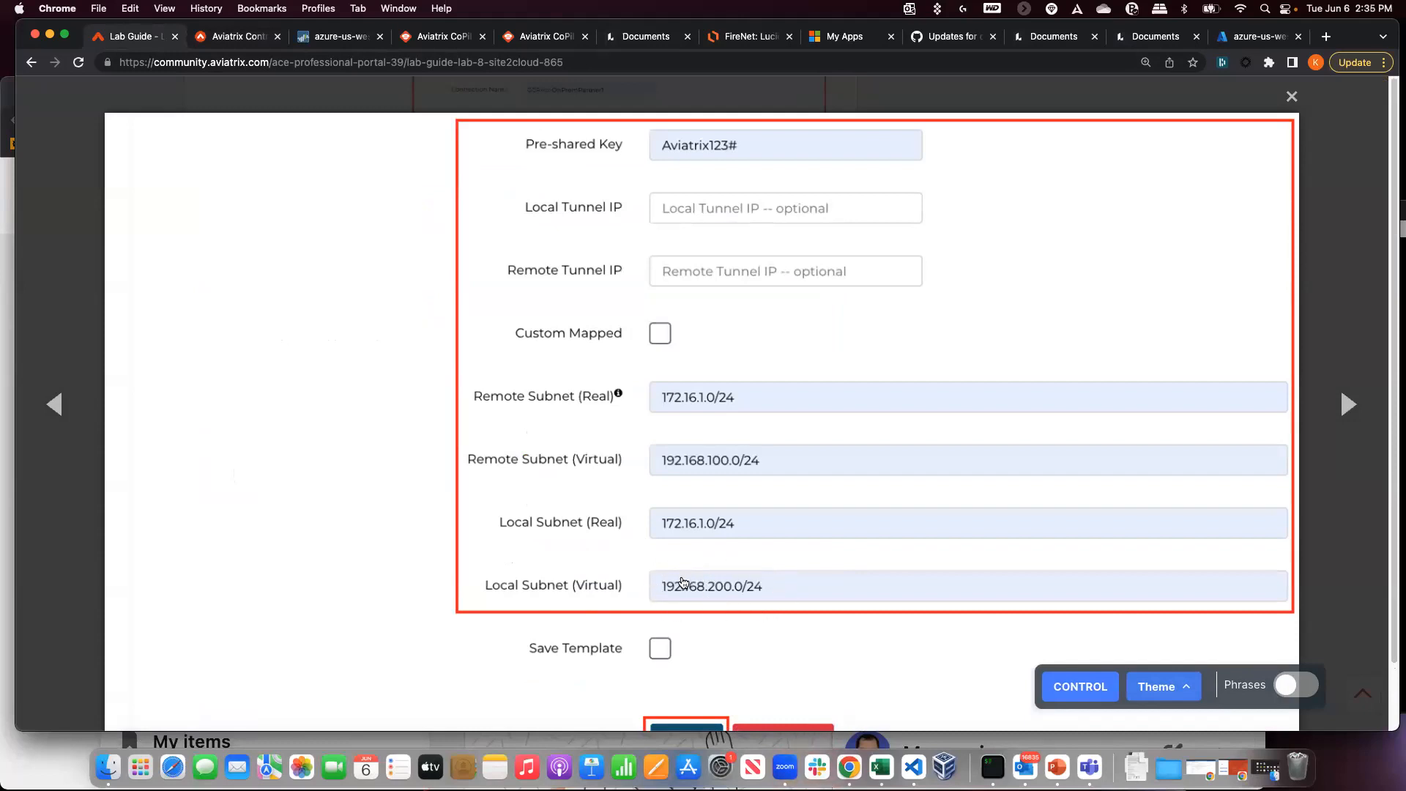
pyautogui.click(426, 37)
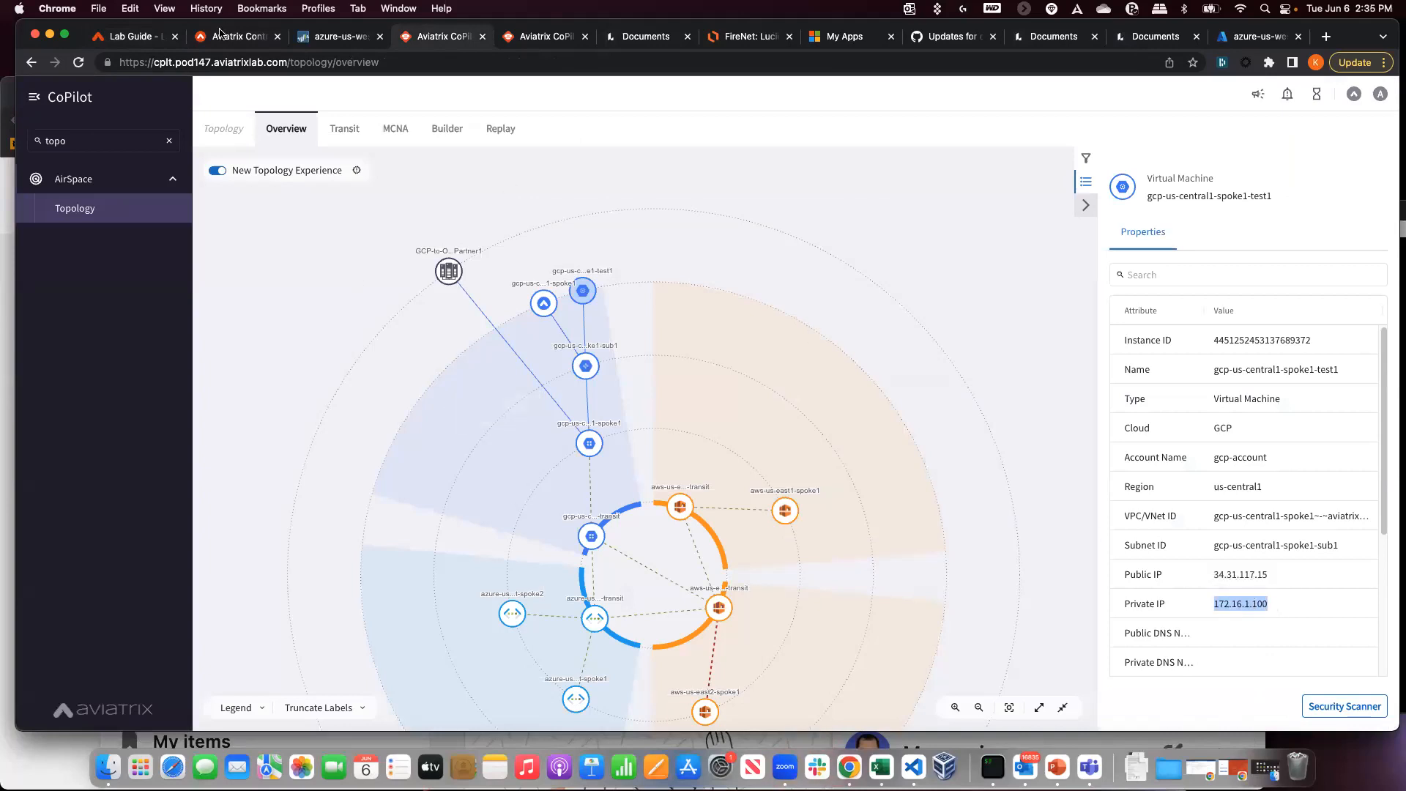
pyautogui.click(128, 34)
pyautogui.scroll(-20, 402, 486)
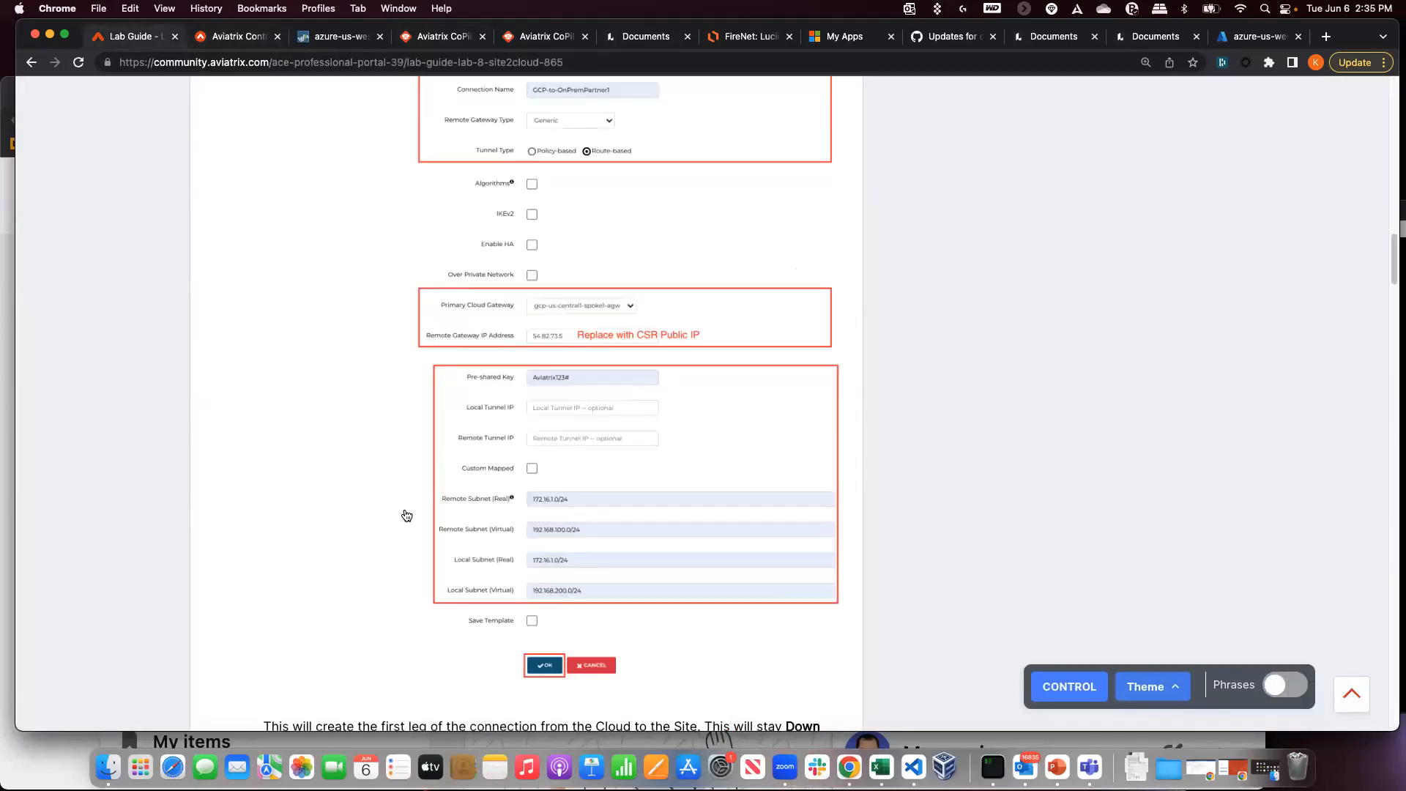
pyautogui.scroll(15, 437, 521)
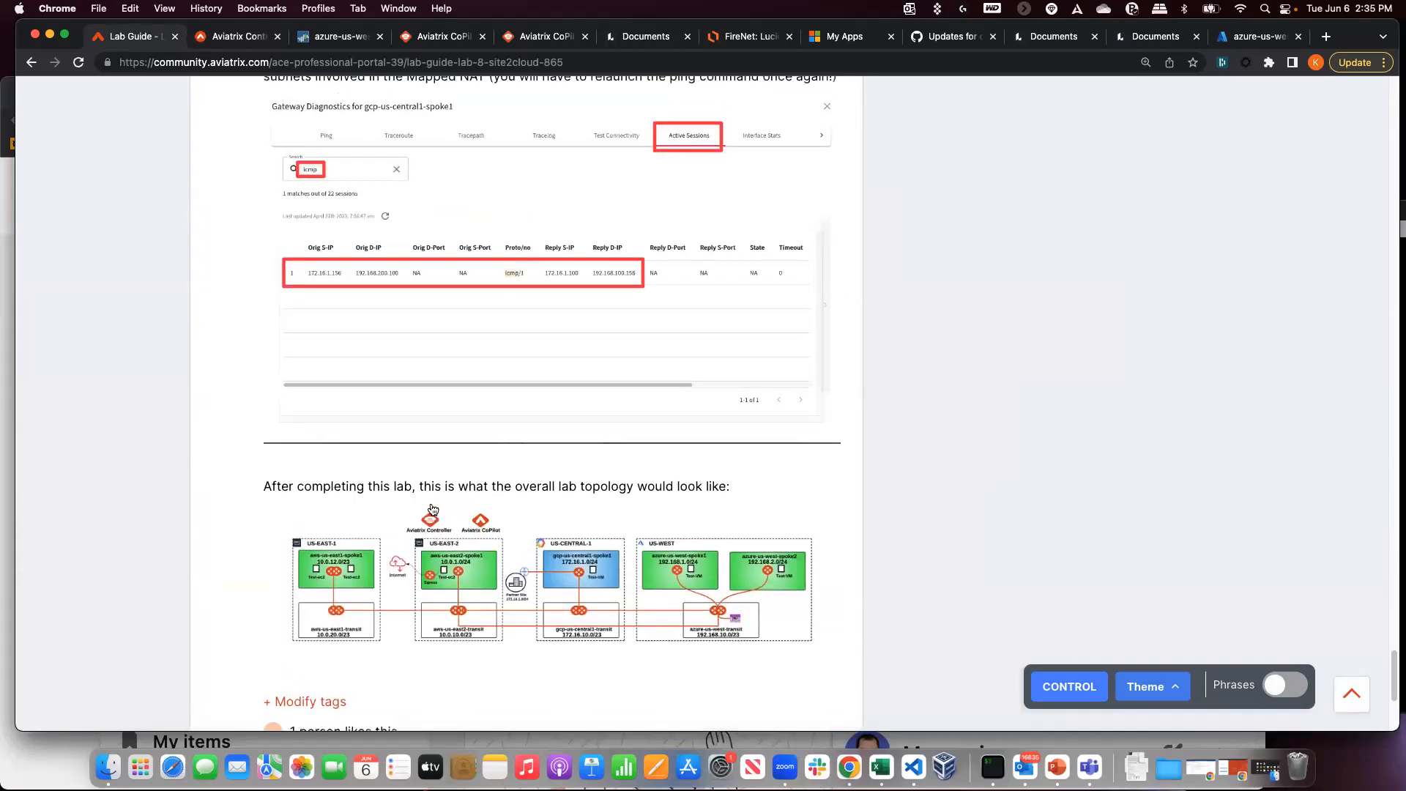
pyautogui.scroll(3, 432, 508)
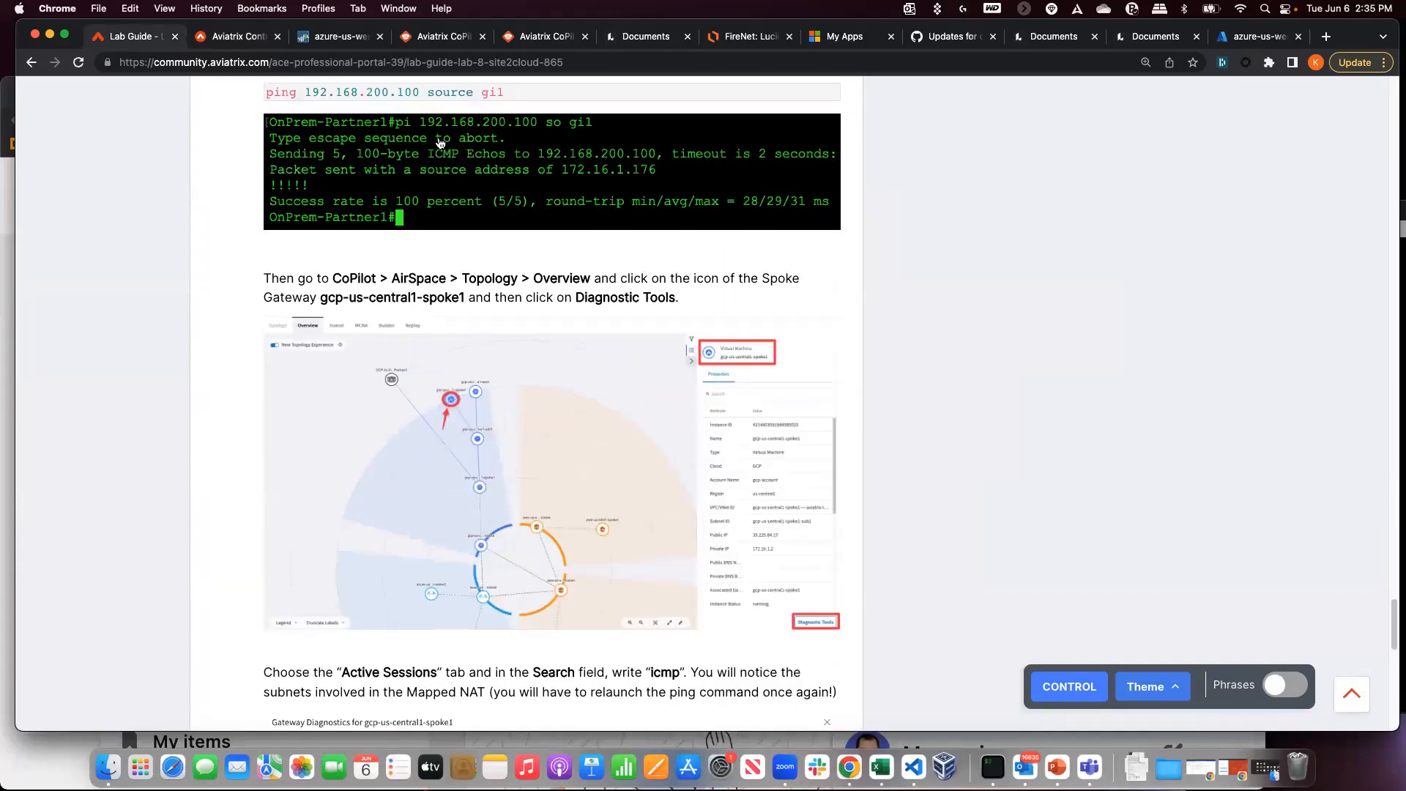
# - Ping 192.168.200.100 from the router console
pyautogui.click(992, 765)
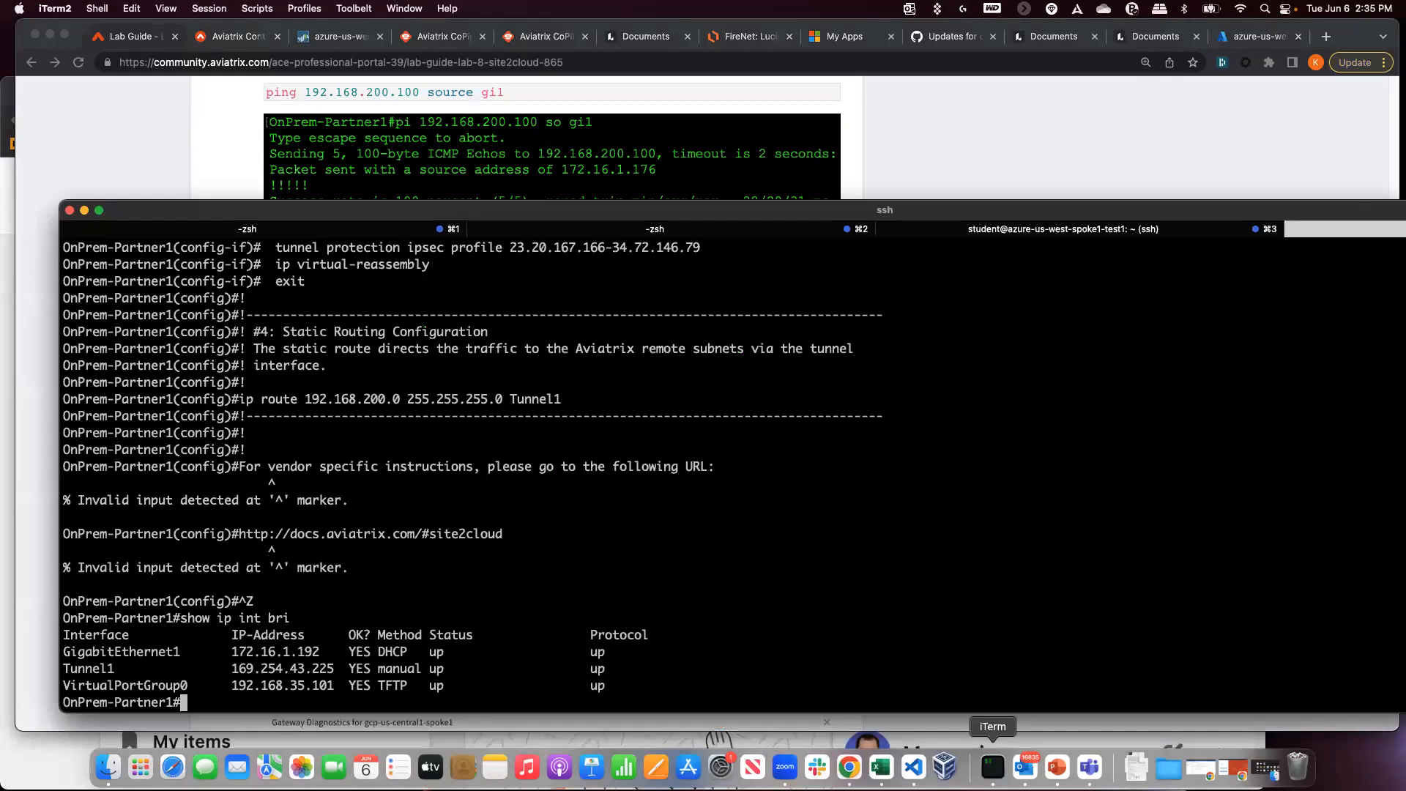
pyautogui.doubleClick(804, 601)
pyautogui.write('ping 192.1685')
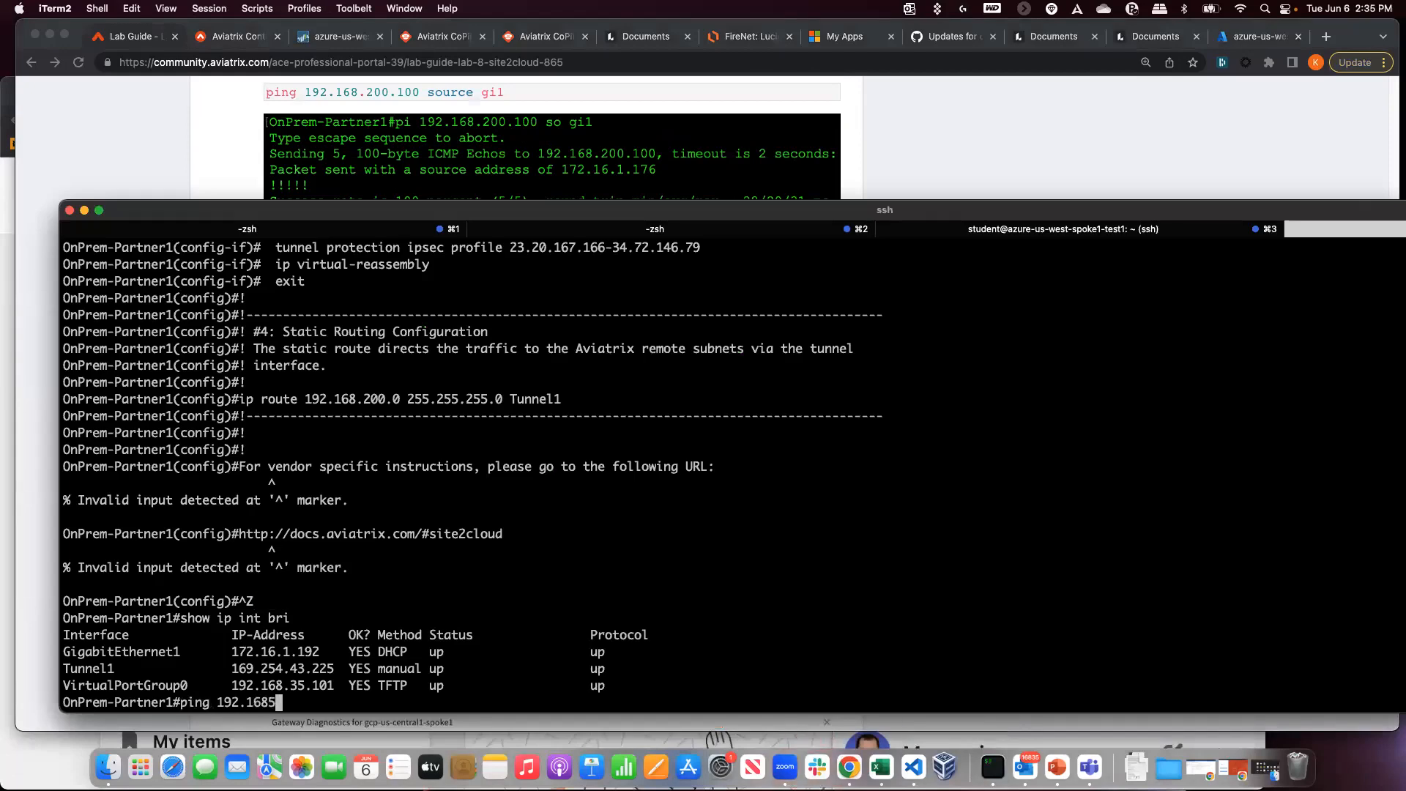
pyautogui.press('BackSpace')
pyautogui.write('.200.100')
pyautogui.press('Return')
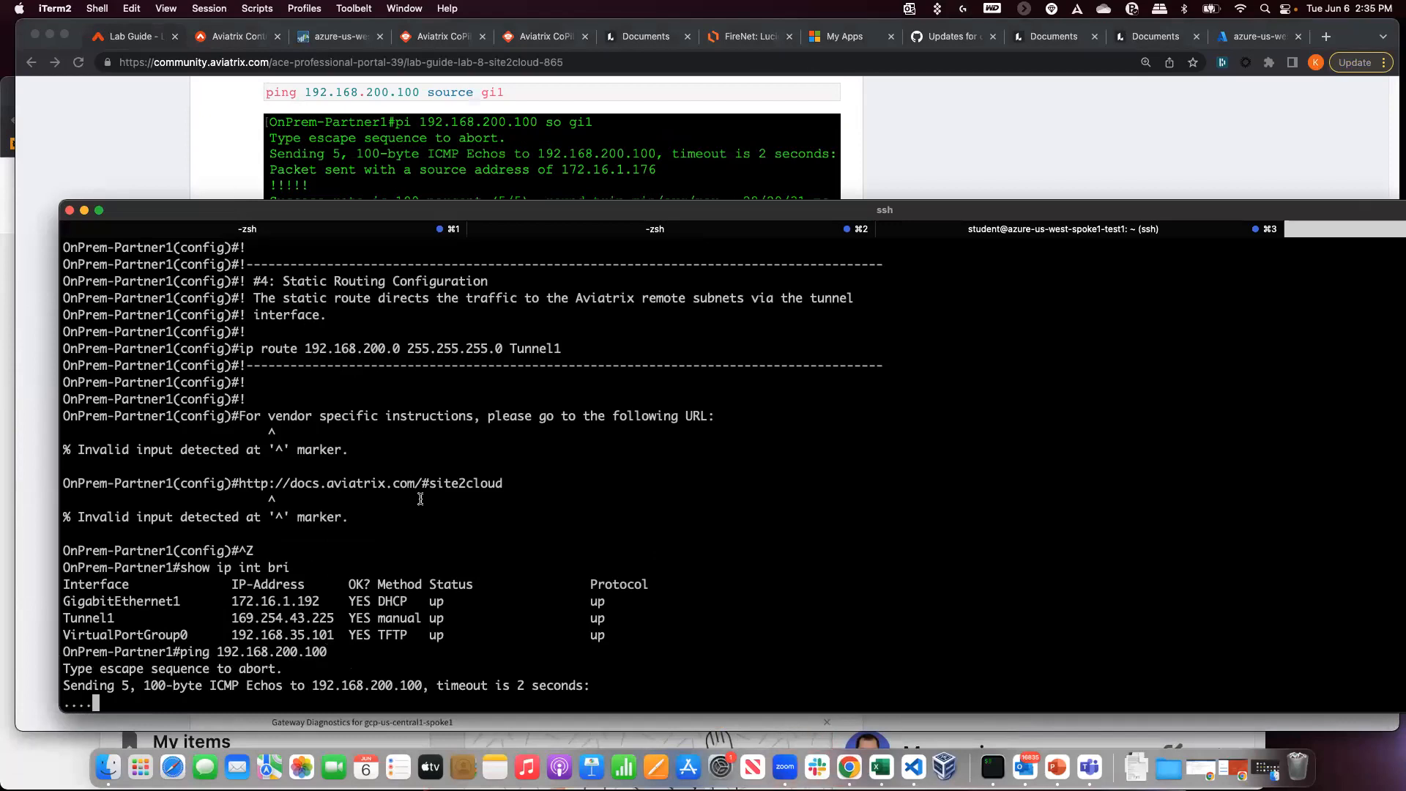
# - Rerun the ping to 192.168.200.100 sourced from GigabitEthernet 1
pyautogui.press('Up')
pyautogui.write('soiuy')
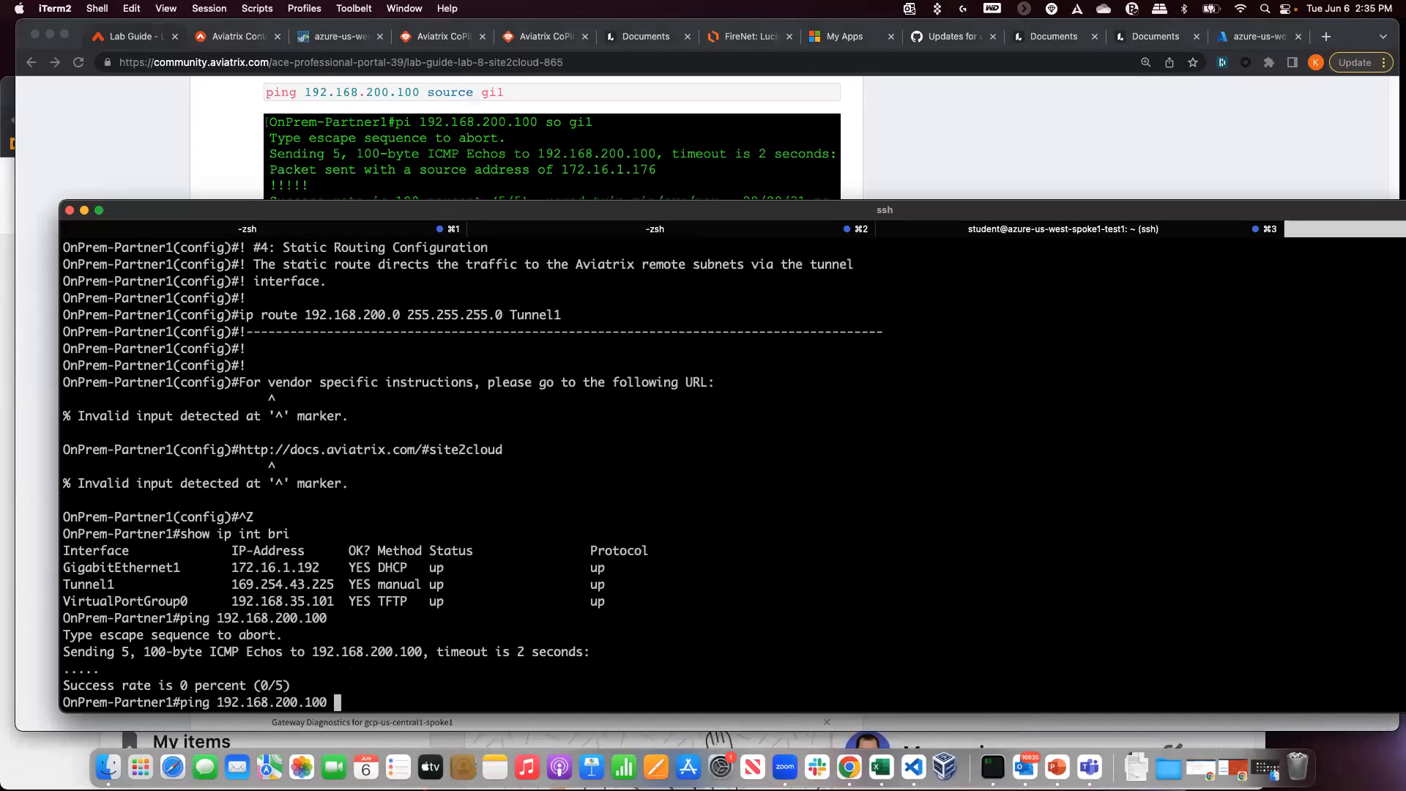
pyautogui.press('Tab')
pyautogui.press('BackSpace')
pyautogui.press('BackSpace')
pyautogui.press('BackSpace')
pyautogui.write('u')
pyautogui.press('Tab')
pyautogui.write('gi')
pyautogui.press('Tab')
pyautogui.write('1')
pyautogui.press('Return')
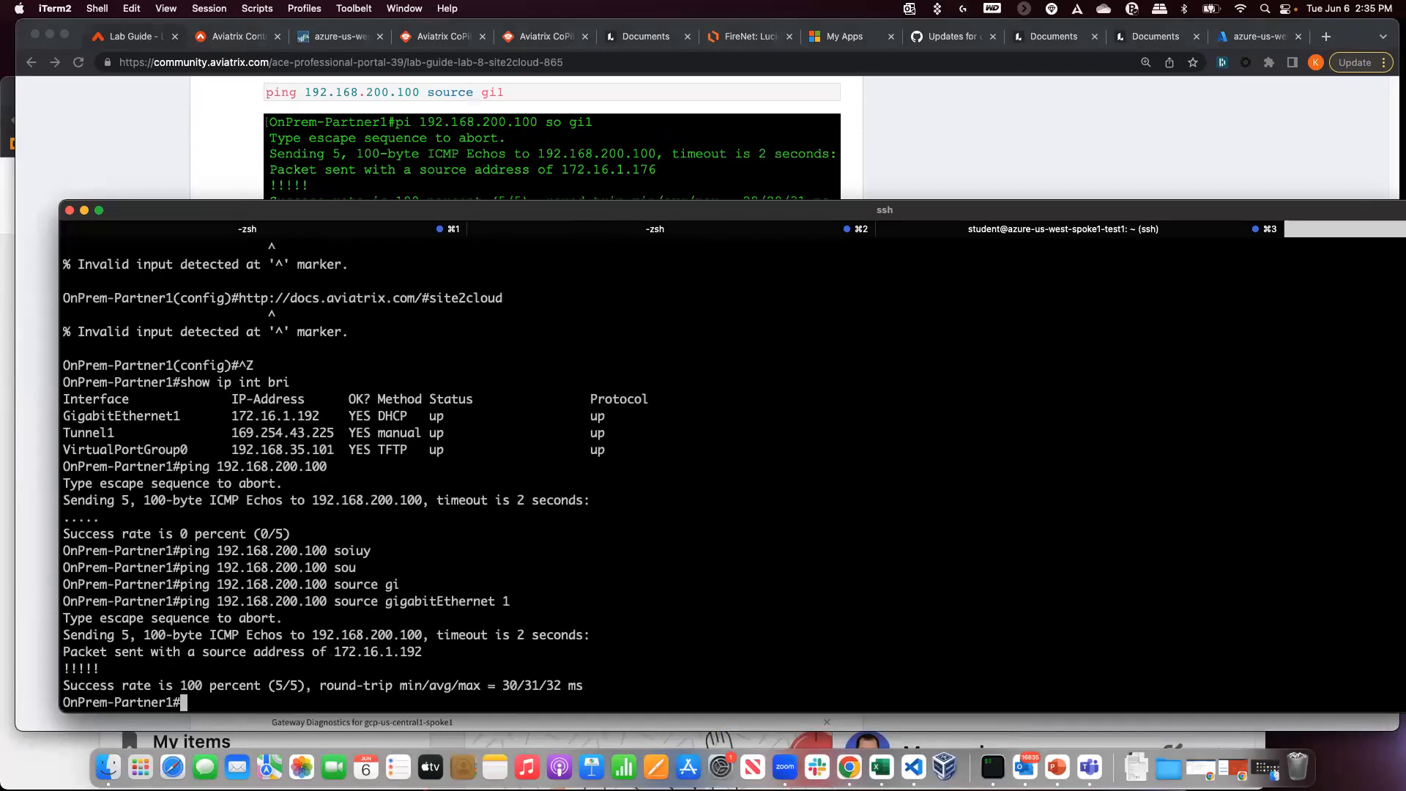
# - Start a 100000-repeat ping to 192.168.200.100 sourced from GigabitEthernet 1
pyautogui.press('Up')
pyautogui.write('re')
pyautogui.press('Tab')
pyautogui.write('210')
pyautogui.press('BackSpace')
pyautogui.press('BackSpace')
pyautogui.press('BackSpace')
pyautogui.write('1')
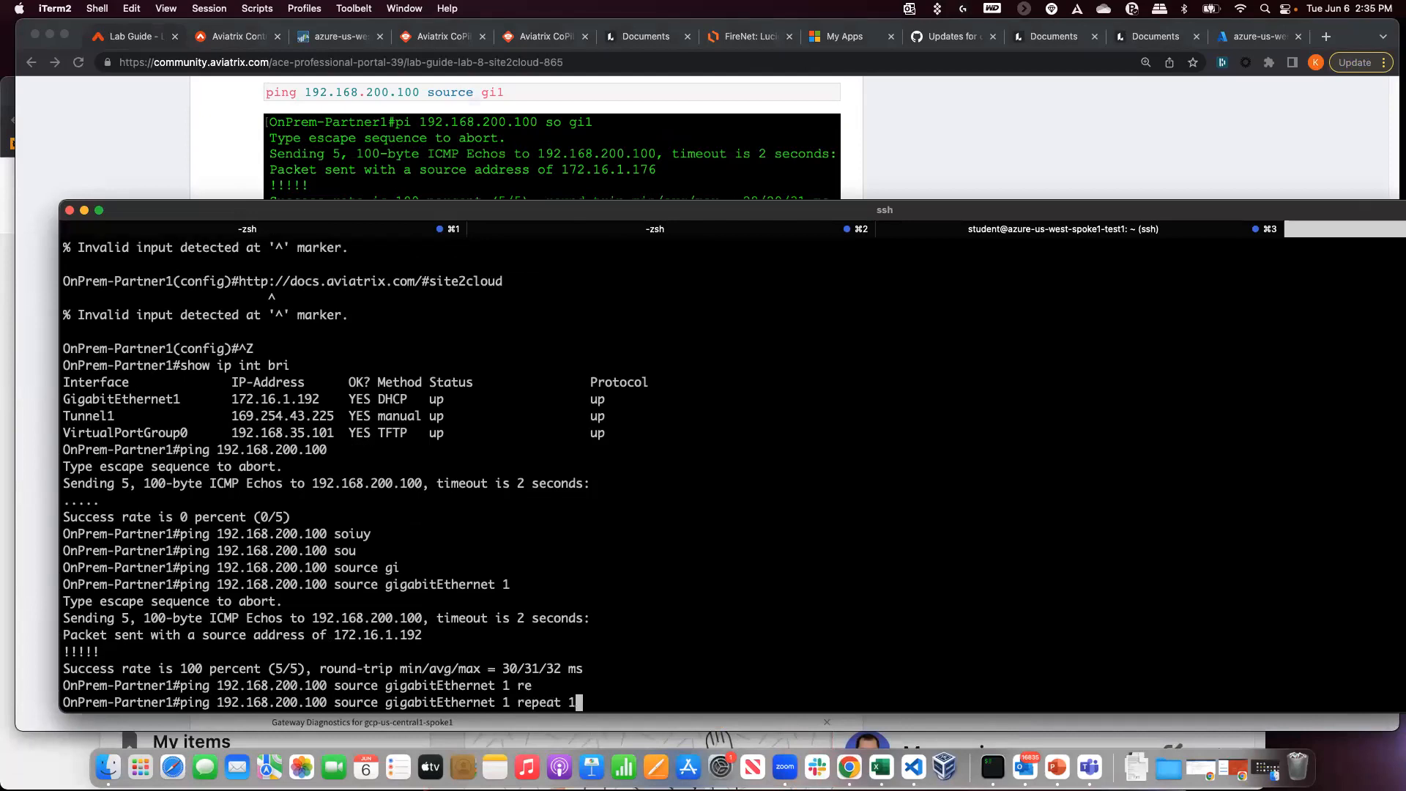
pyautogui.write('000000')
pyautogui.press('Return')
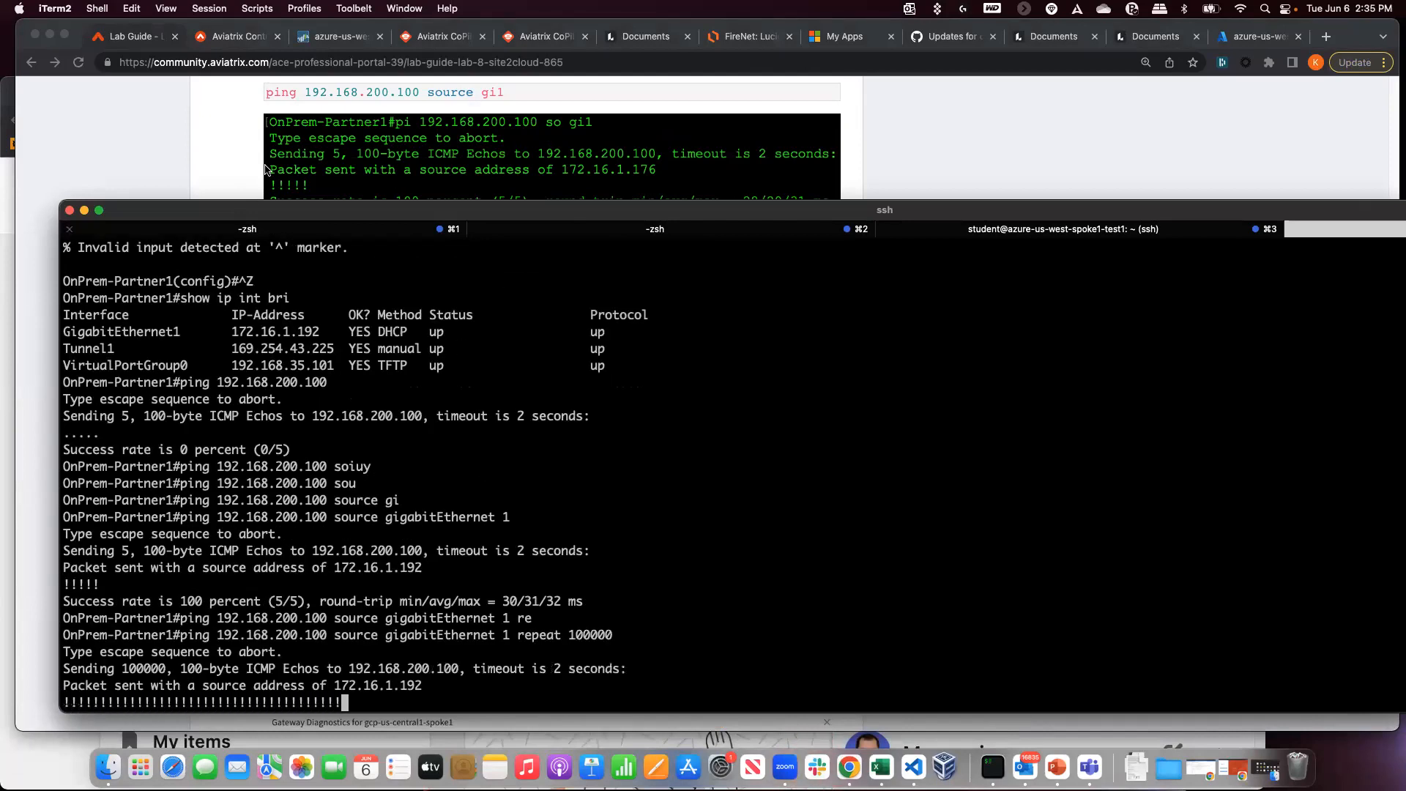
pyautogui.click(267, 159)
# - Scroll the lab guide to the Active Sessions screenshot, then return to the CoPilot topology
pyautogui.scroll(-5, 313, 367)
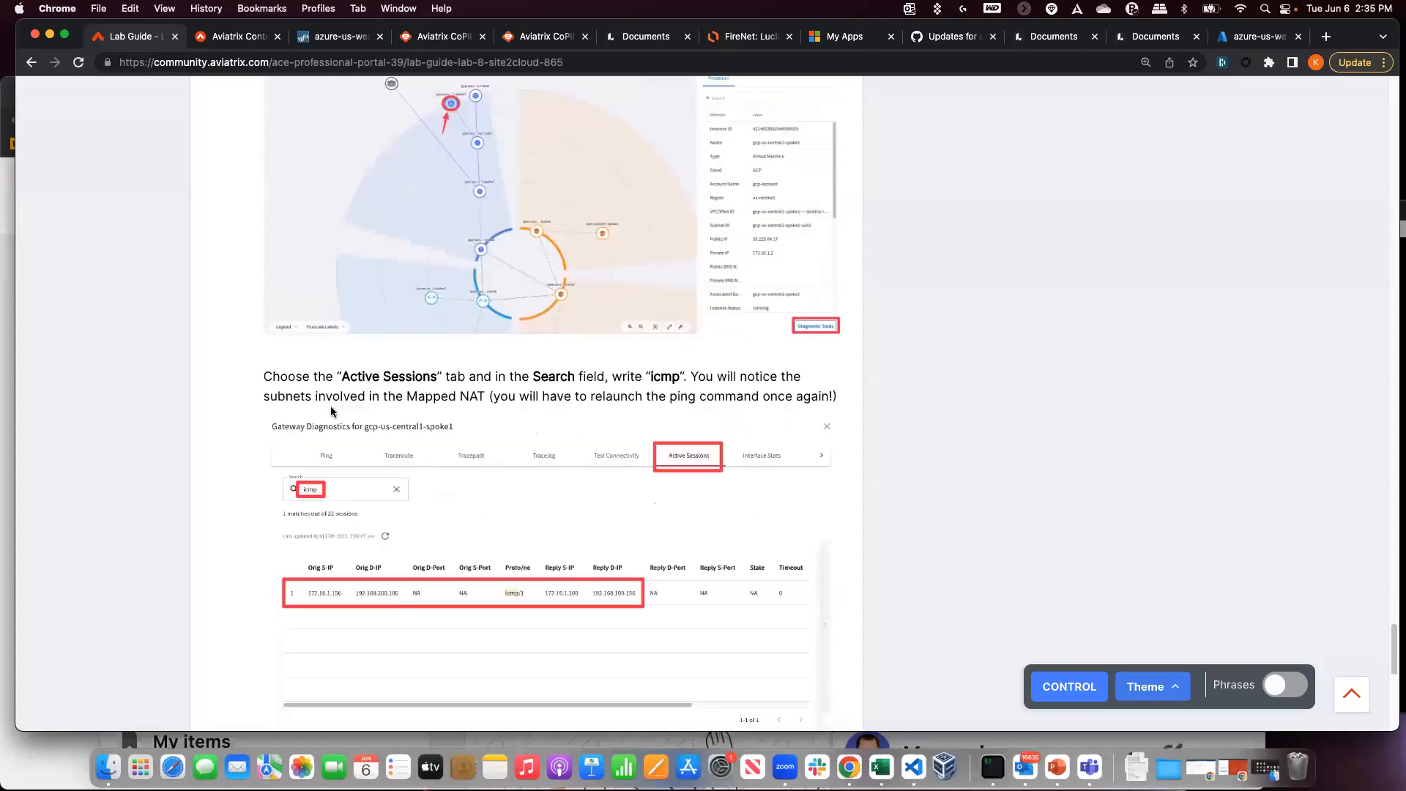
pyautogui.scroll(-2, 239, 434)
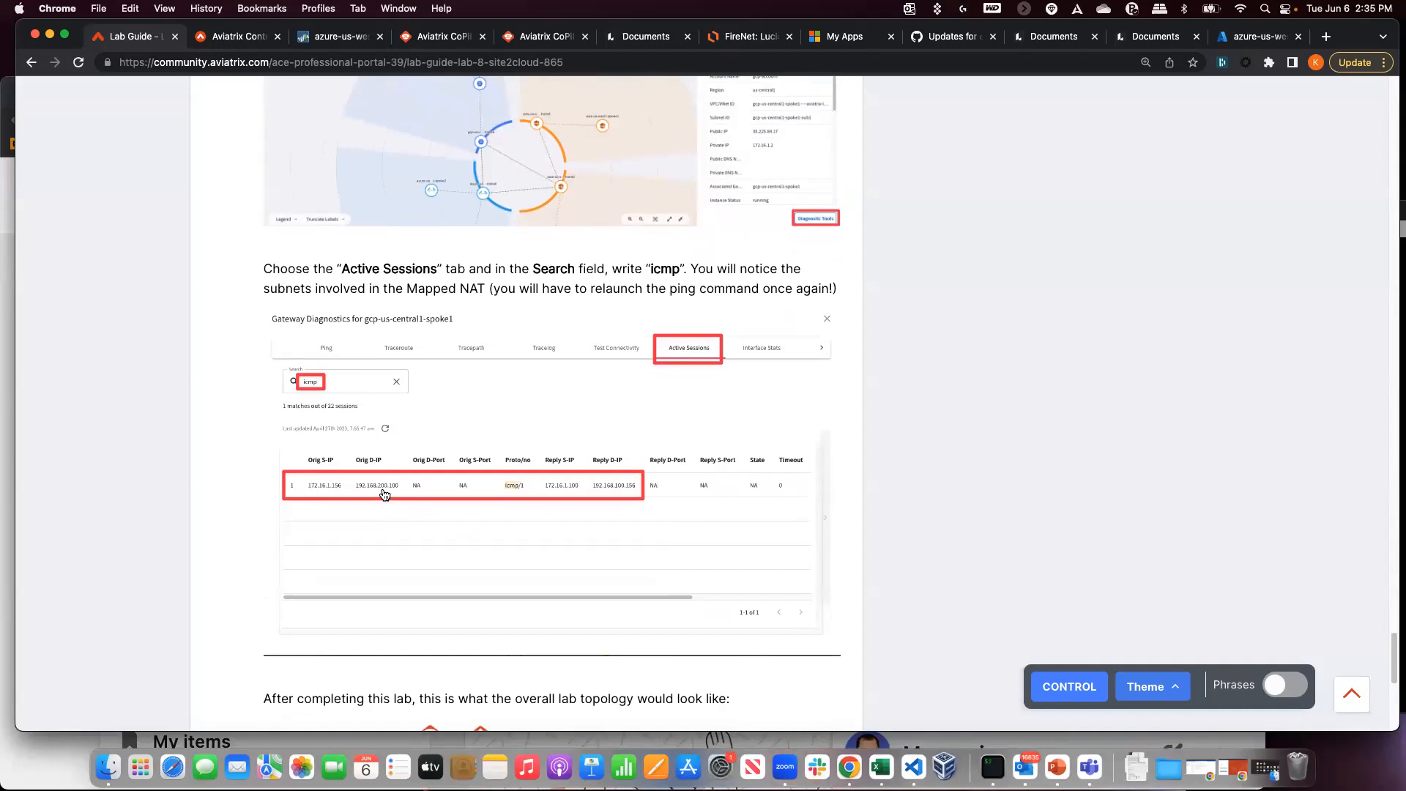
pyautogui.scroll(-4, 384, 495)
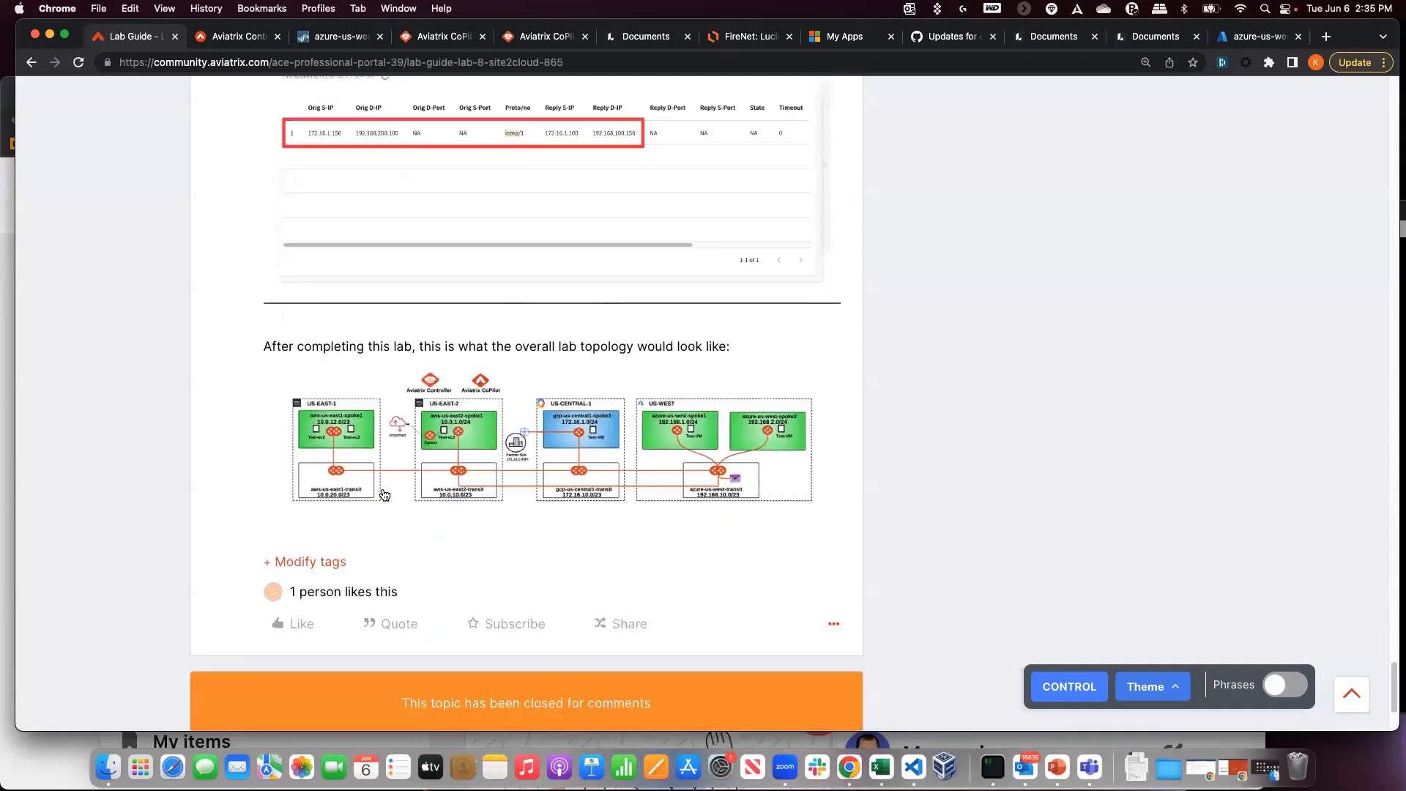
pyautogui.scroll(3, 381, 493)
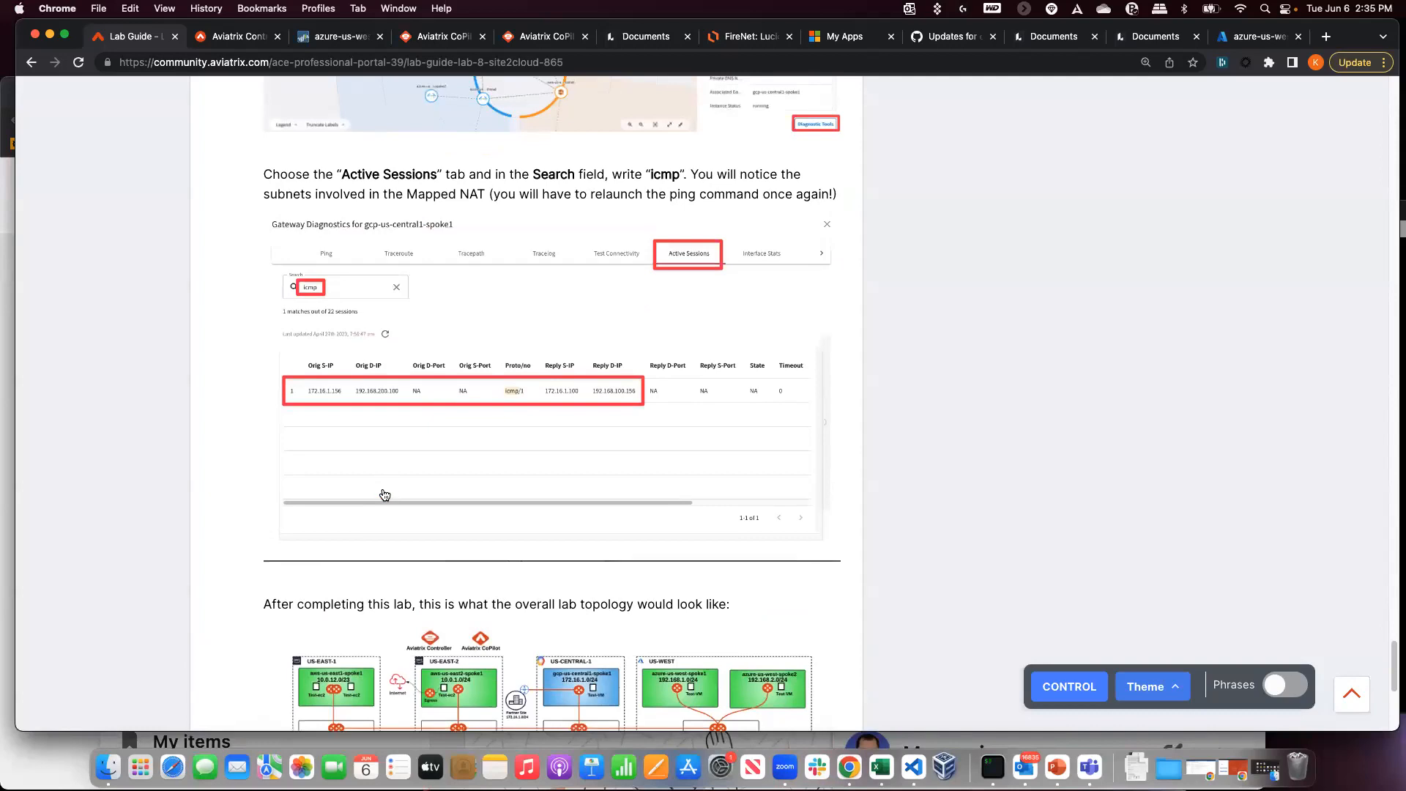
pyautogui.click(422, 38)
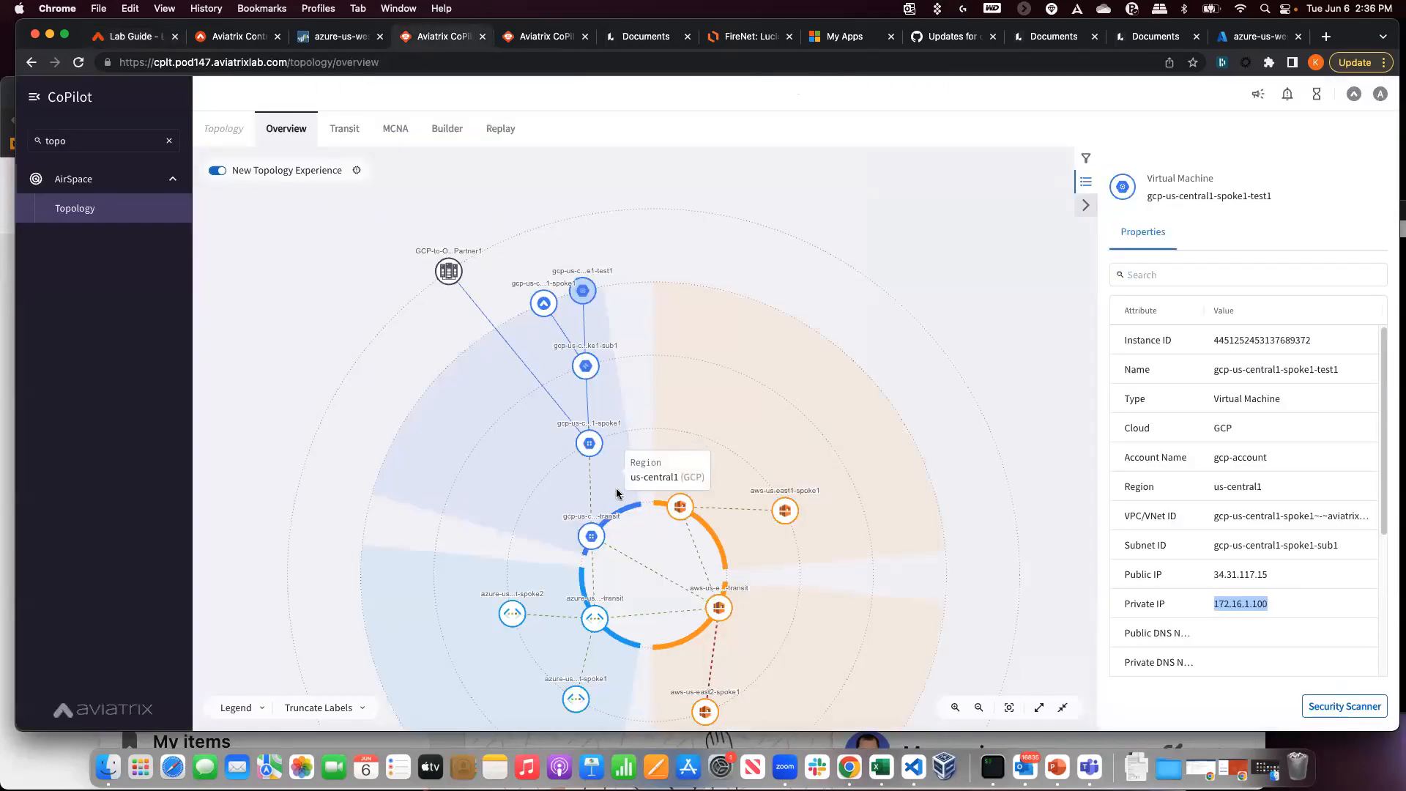
# - Run Gateway Diagnostics Active Sessions on gcp-us-central1-spoke1
pyautogui.click(543, 303)
pyautogui.click(1350, 708)
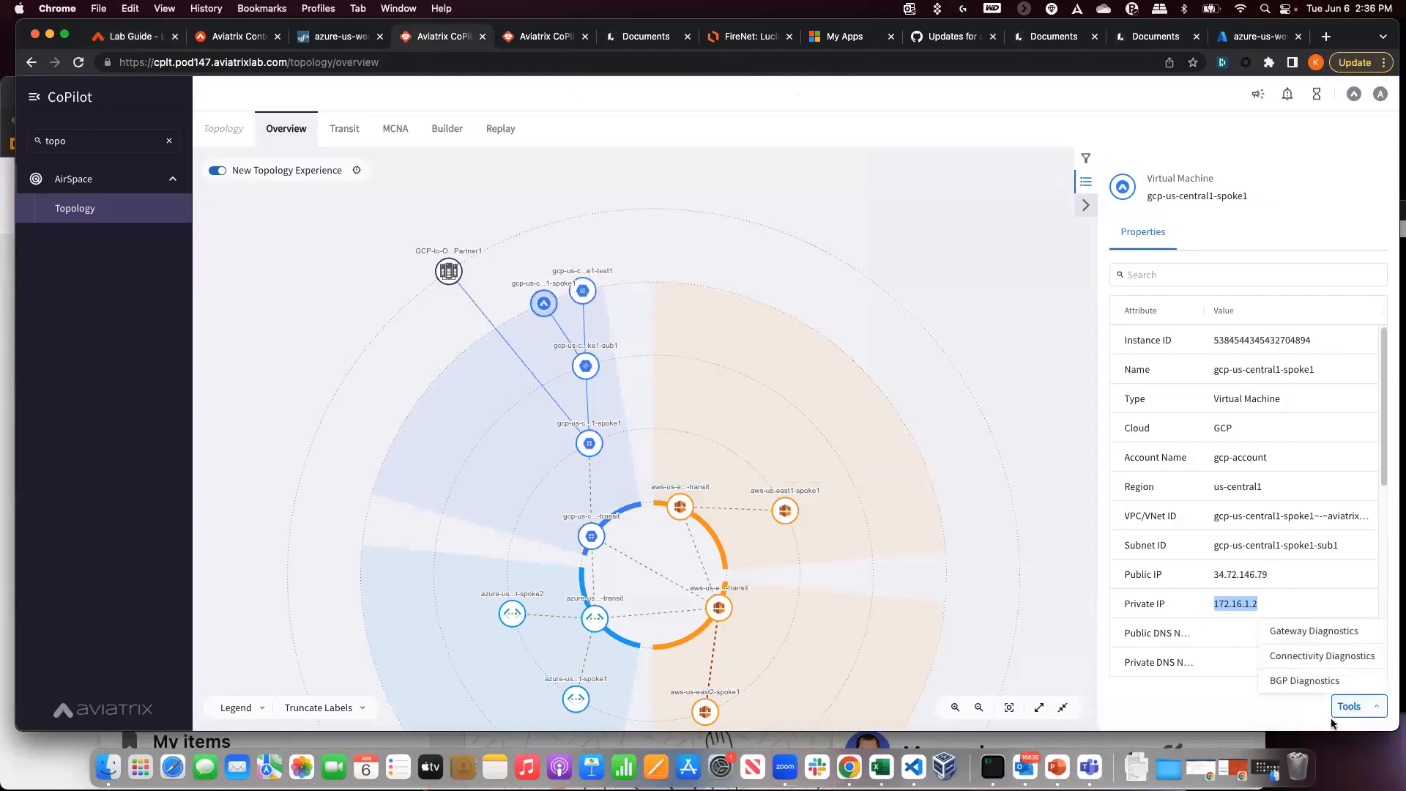
pyautogui.click(1323, 638)
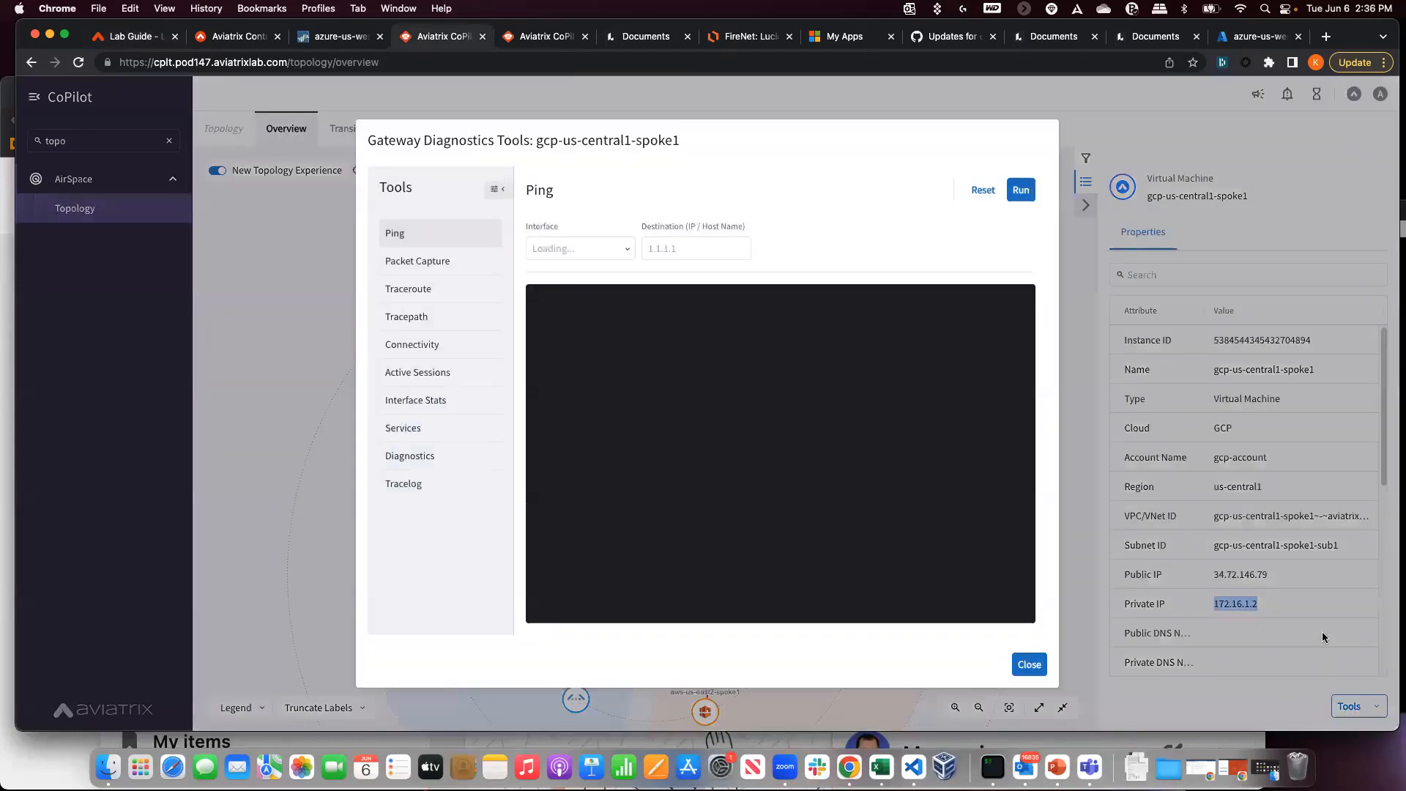
pyautogui.click(411, 372)
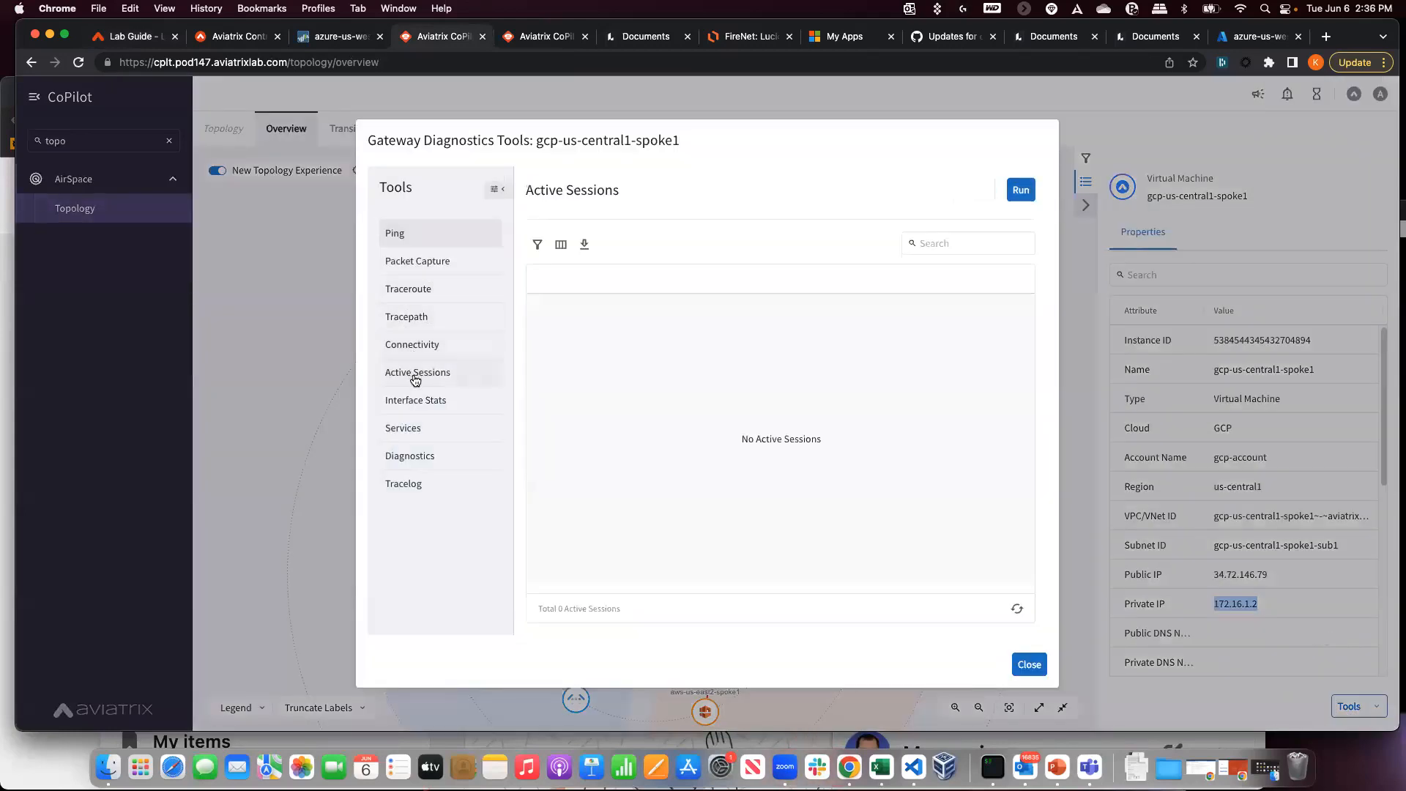
pyautogui.click(1020, 190)
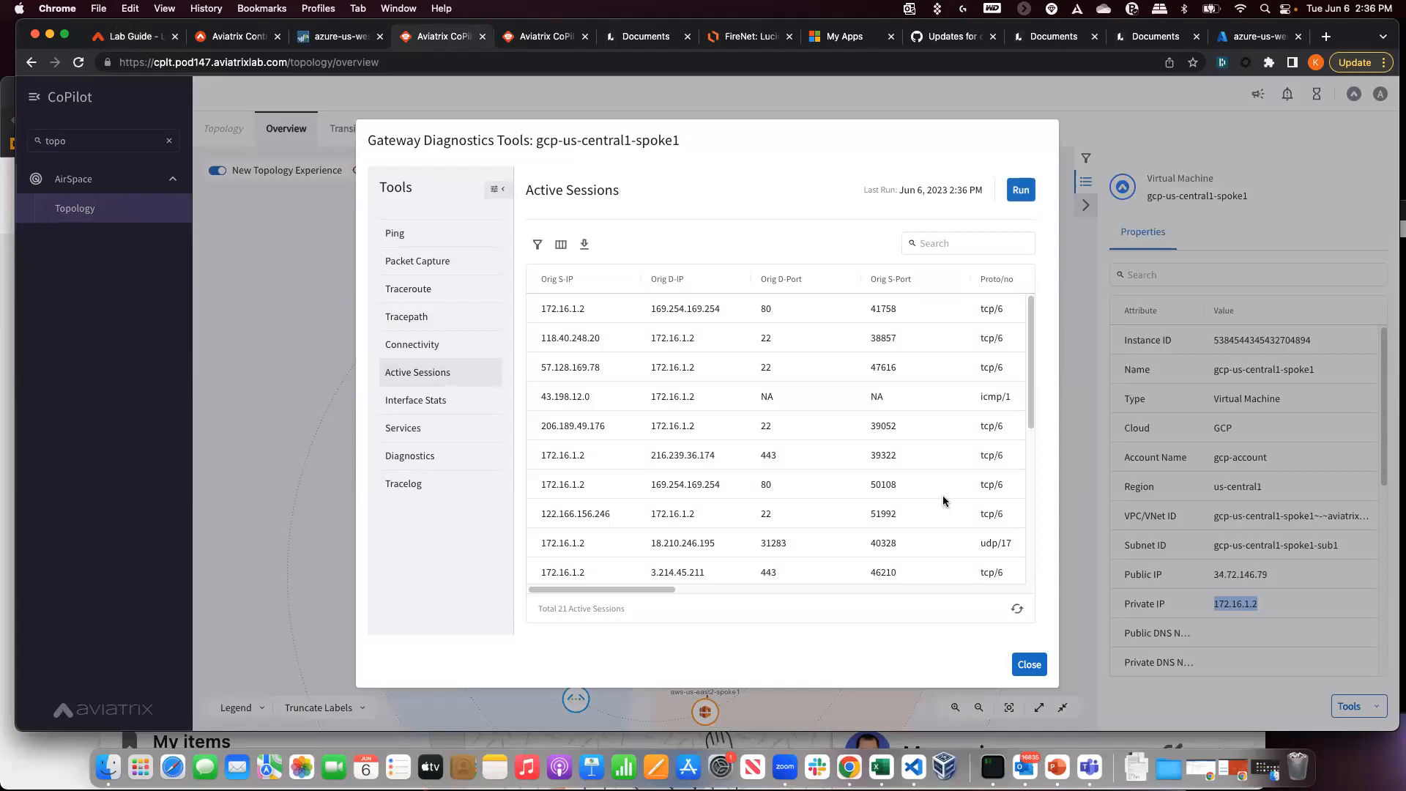
pyautogui.scroll(-3, 943, 497)
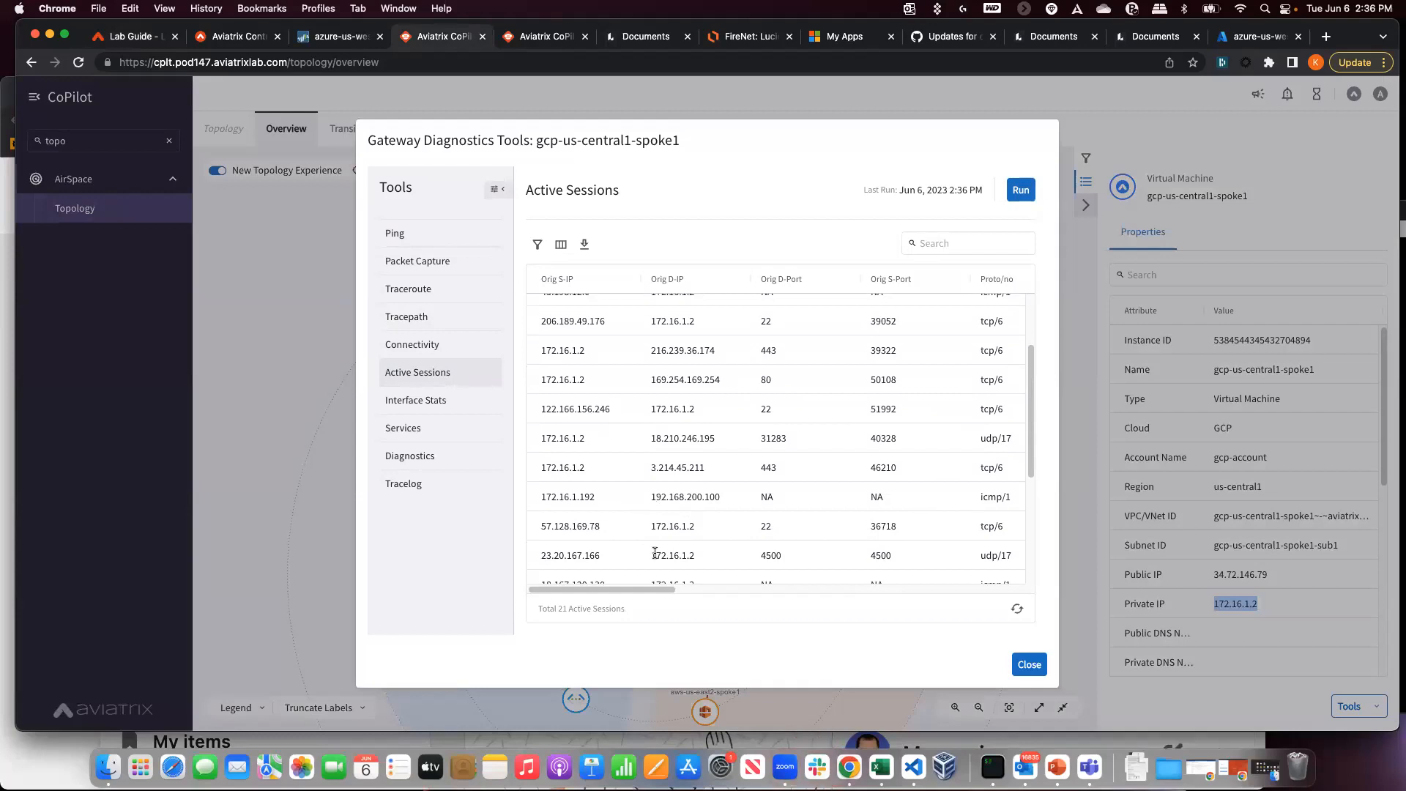
# - Locate the icmp session from 172.16.1.192 and compare it with the terminal ping's source
pyautogui.moveTo(642, 588)
pyautogui.mouseDown()
pyautogui.moveTo(771, 591)
pyautogui.moveTo(622, 590)
pyautogui.mouseUp()
pyautogui.moveTo(539, 499); pyautogui.dragTo(607, 506)
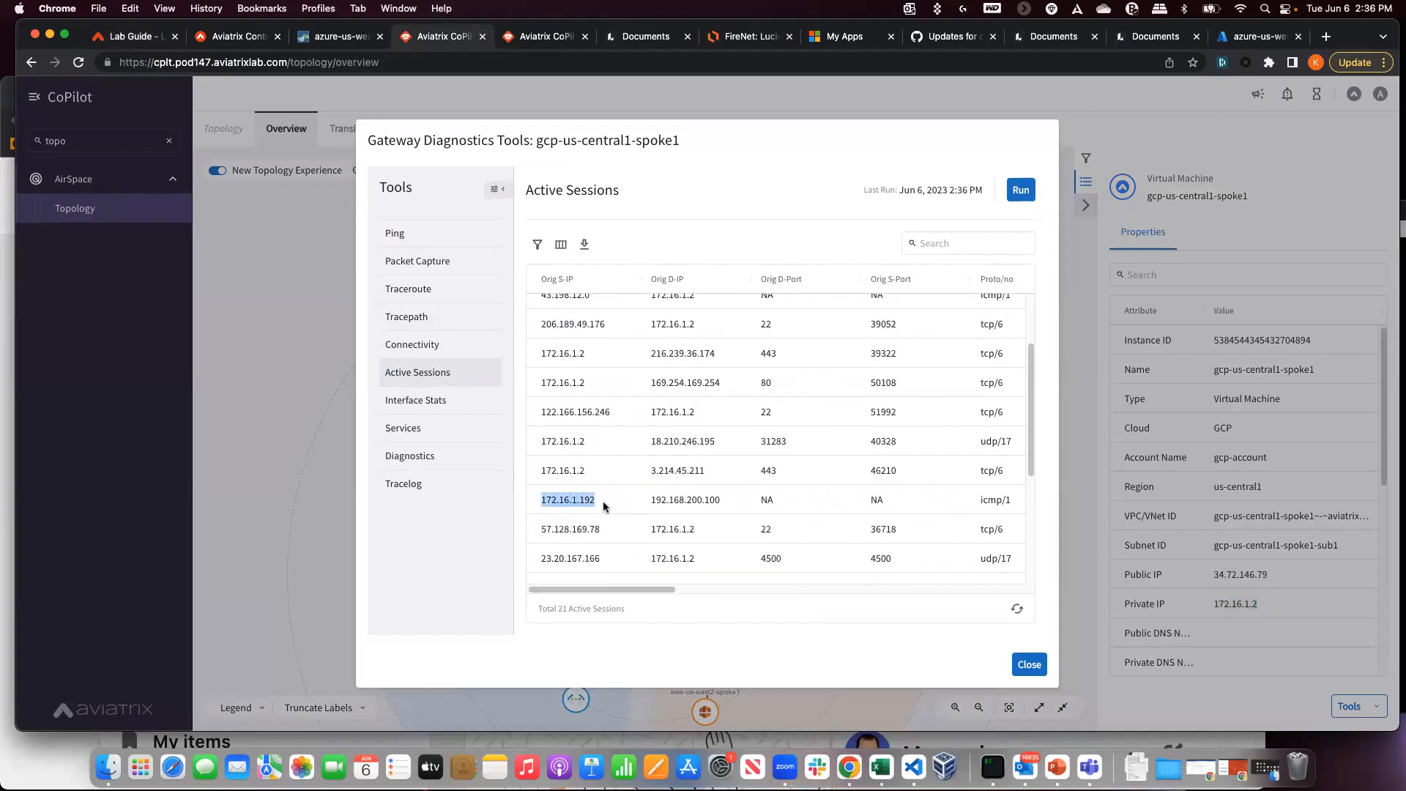
pyautogui.click(992, 767)
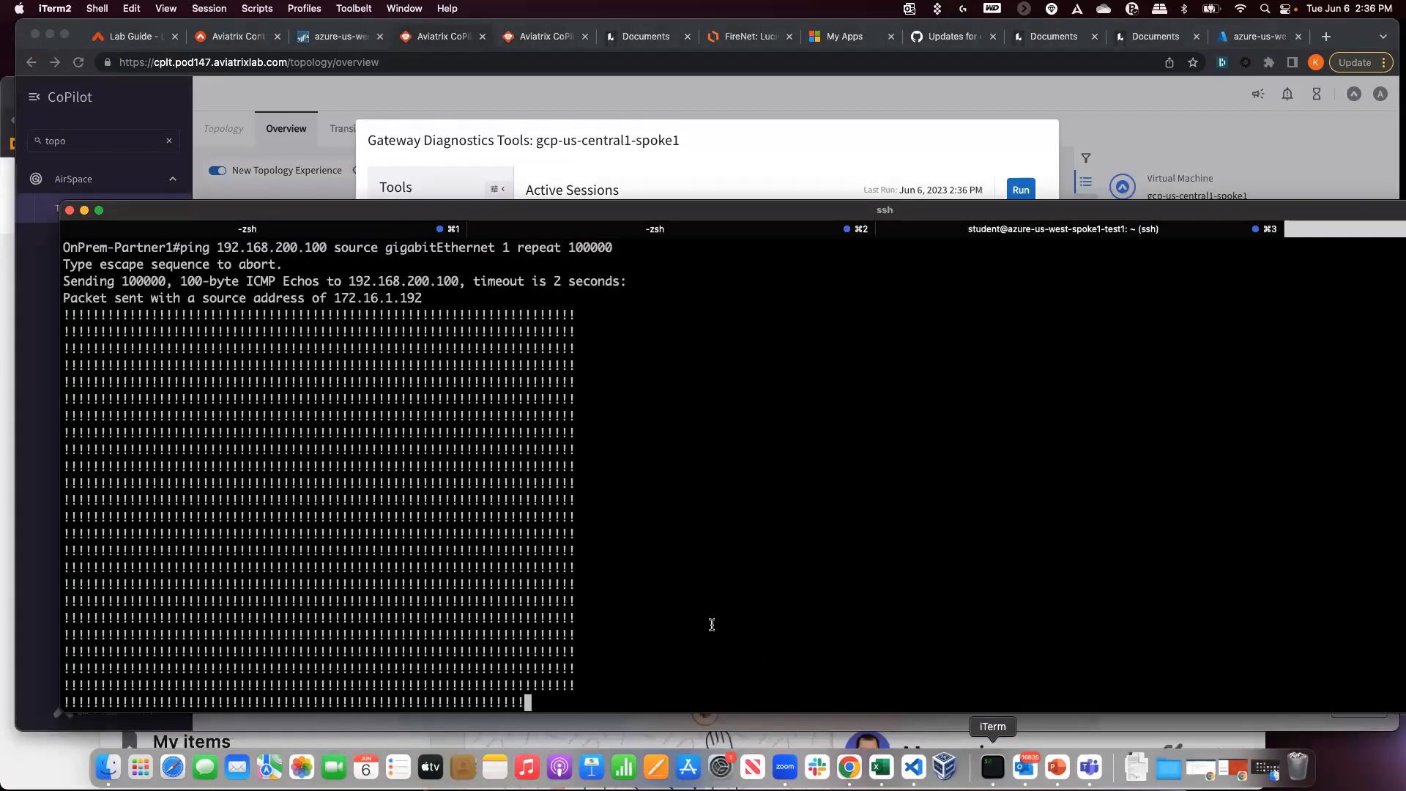
pyautogui.moveTo(333, 280); pyautogui.dragTo(420, 282)
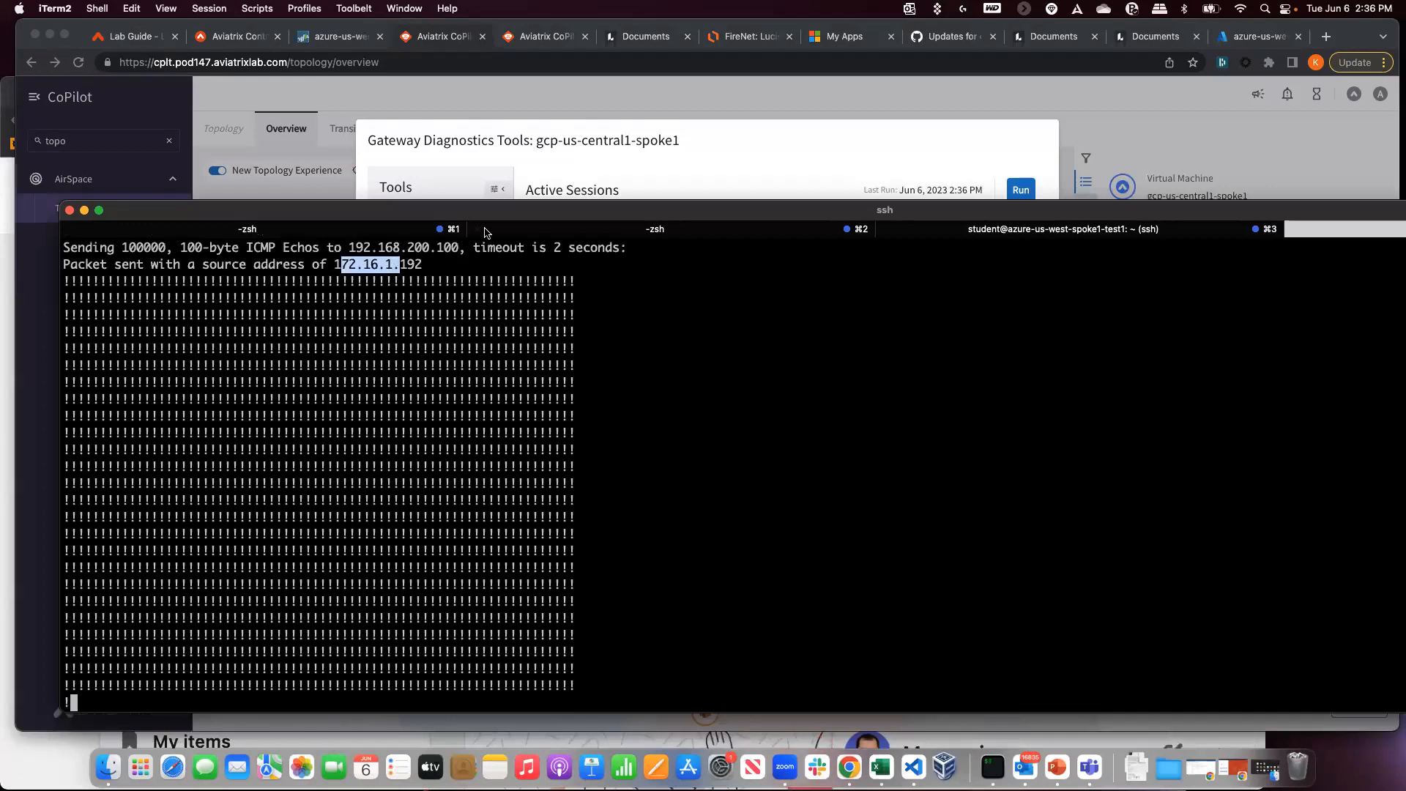
pyautogui.click(574, 141)
pyautogui.click(925, 244)
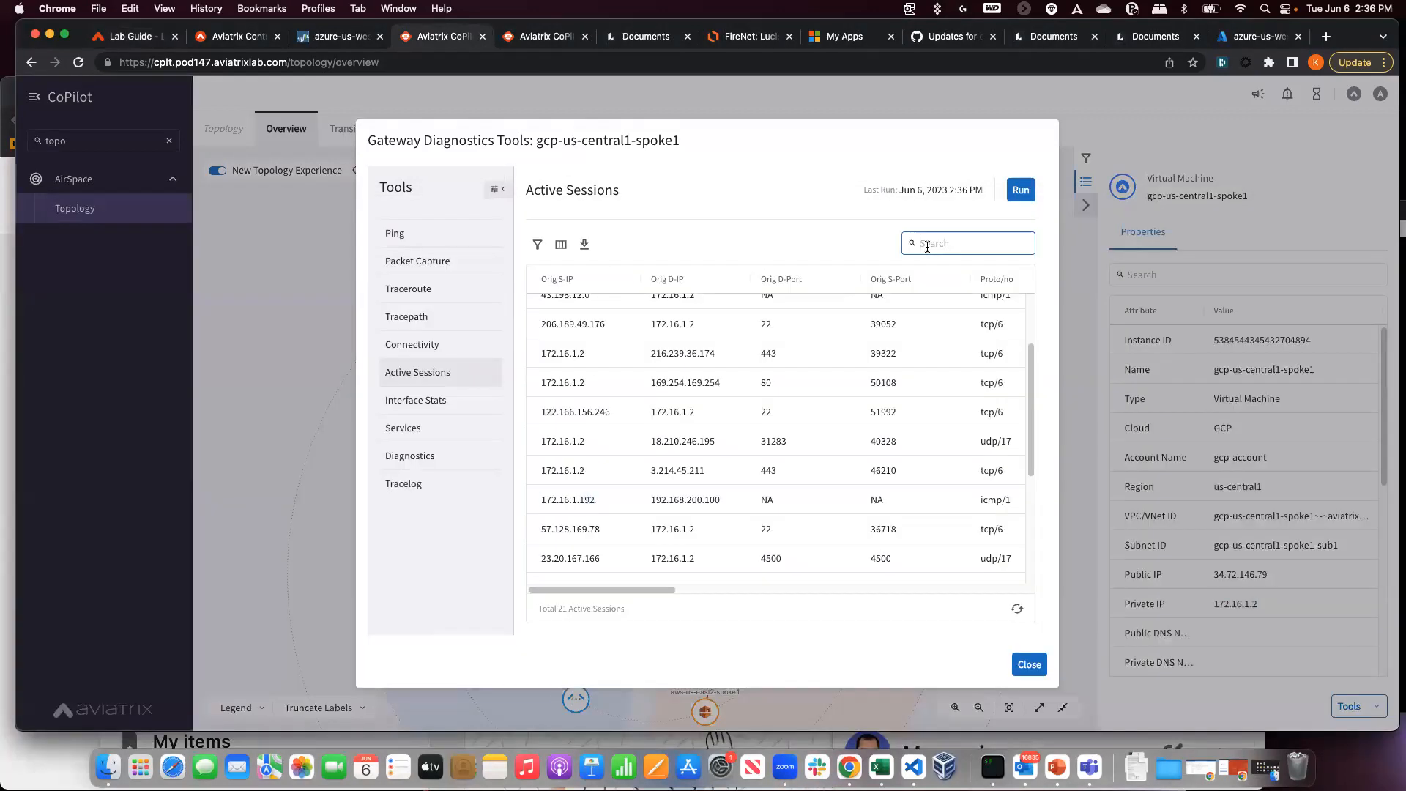
# - Filter active sessions by 172.16.1.192, noting destination 192.168.200.100 and reply source 172.16.1.100
pyautogui.write('172.16.1.192')
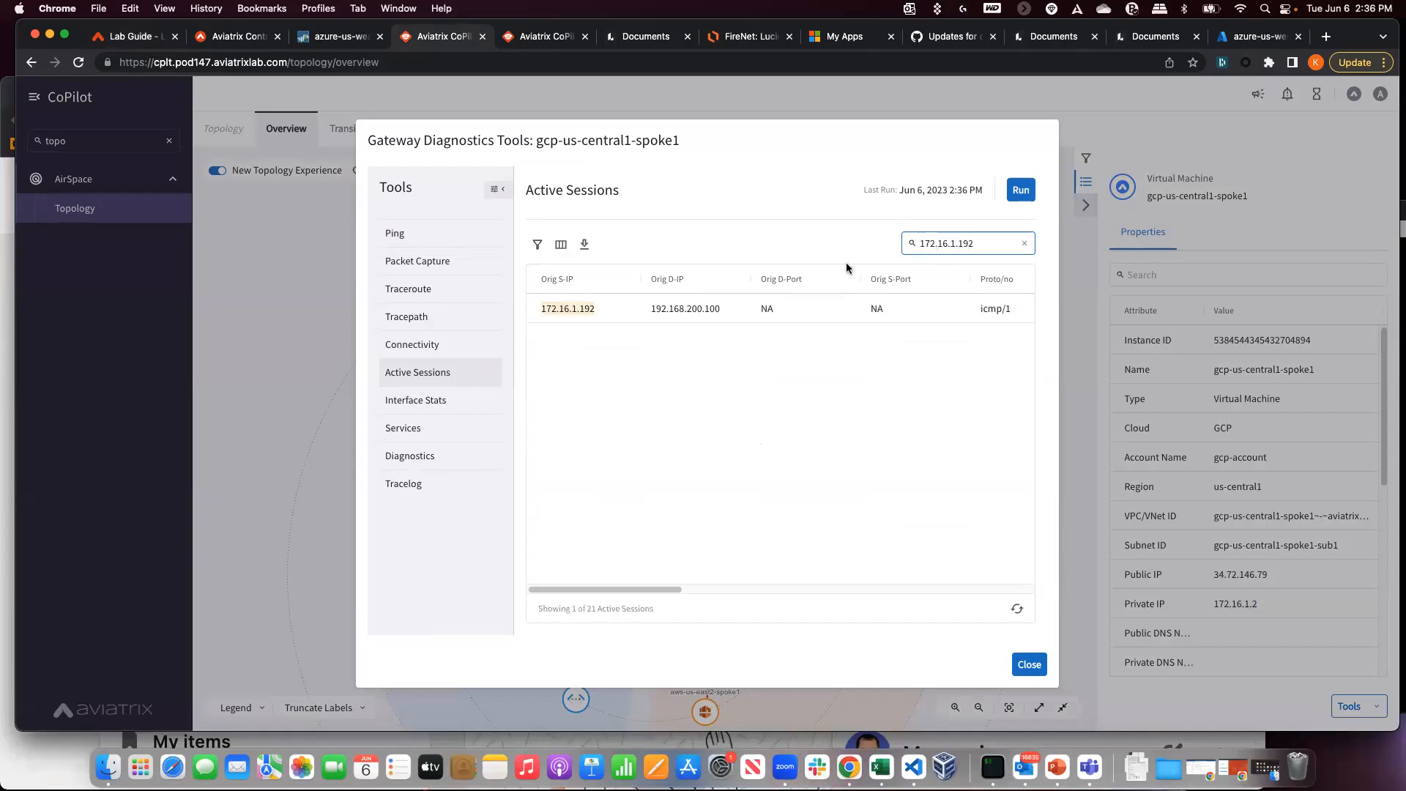
pyautogui.doubleClick(653, 311)
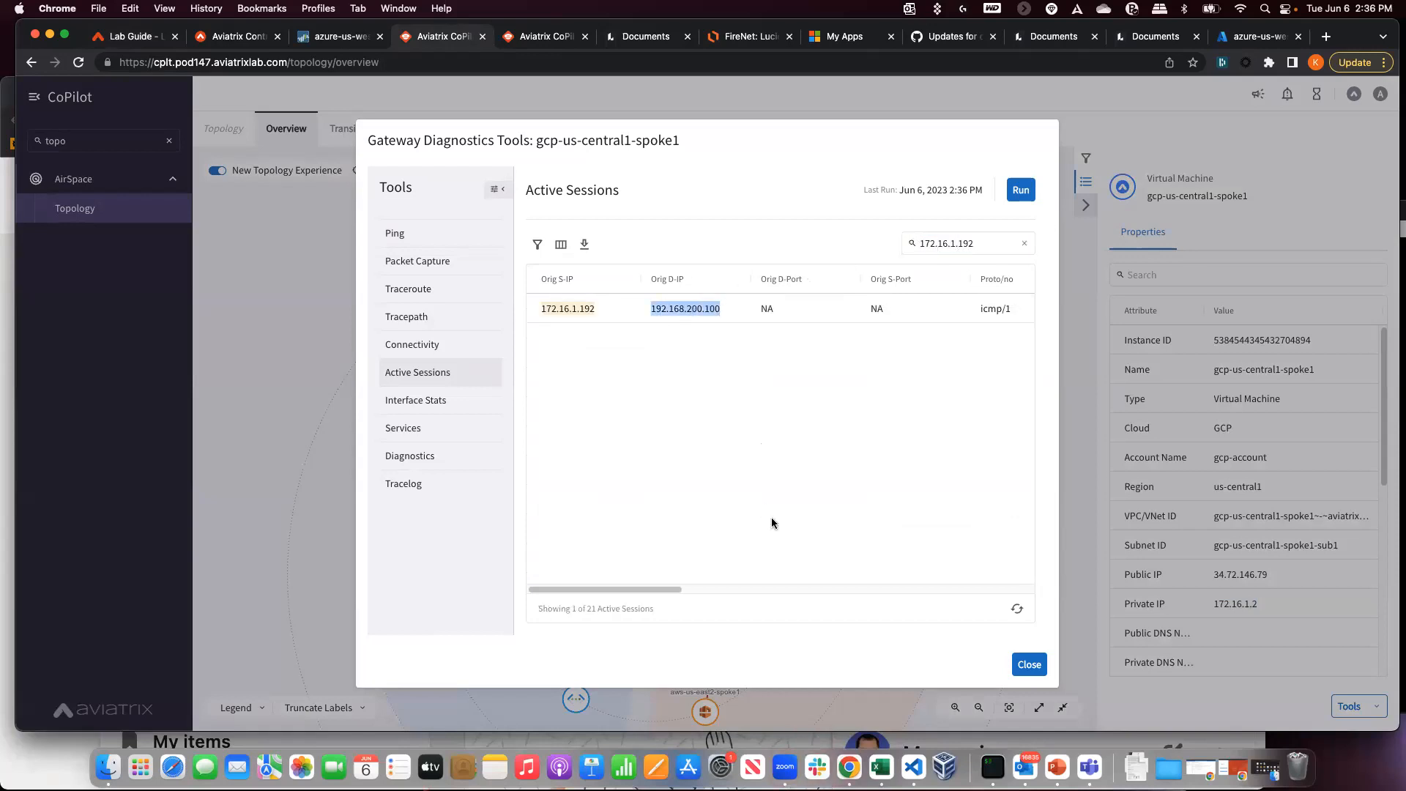
pyautogui.moveTo(671, 590); pyautogui.dragTo(793, 589)
pyautogui.moveTo(710, 312); pyautogui.dragTo(680, 309)
pyautogui.moveTo(776, 589); pyautogui.dragTo(739, 585)
# - Confirm mapped reply address 192.168.100.192 for source 172.16.1.192, then return to the lab guide
pyautogui.click(943, 301)
pyautogui.doubleClick(943, 302)
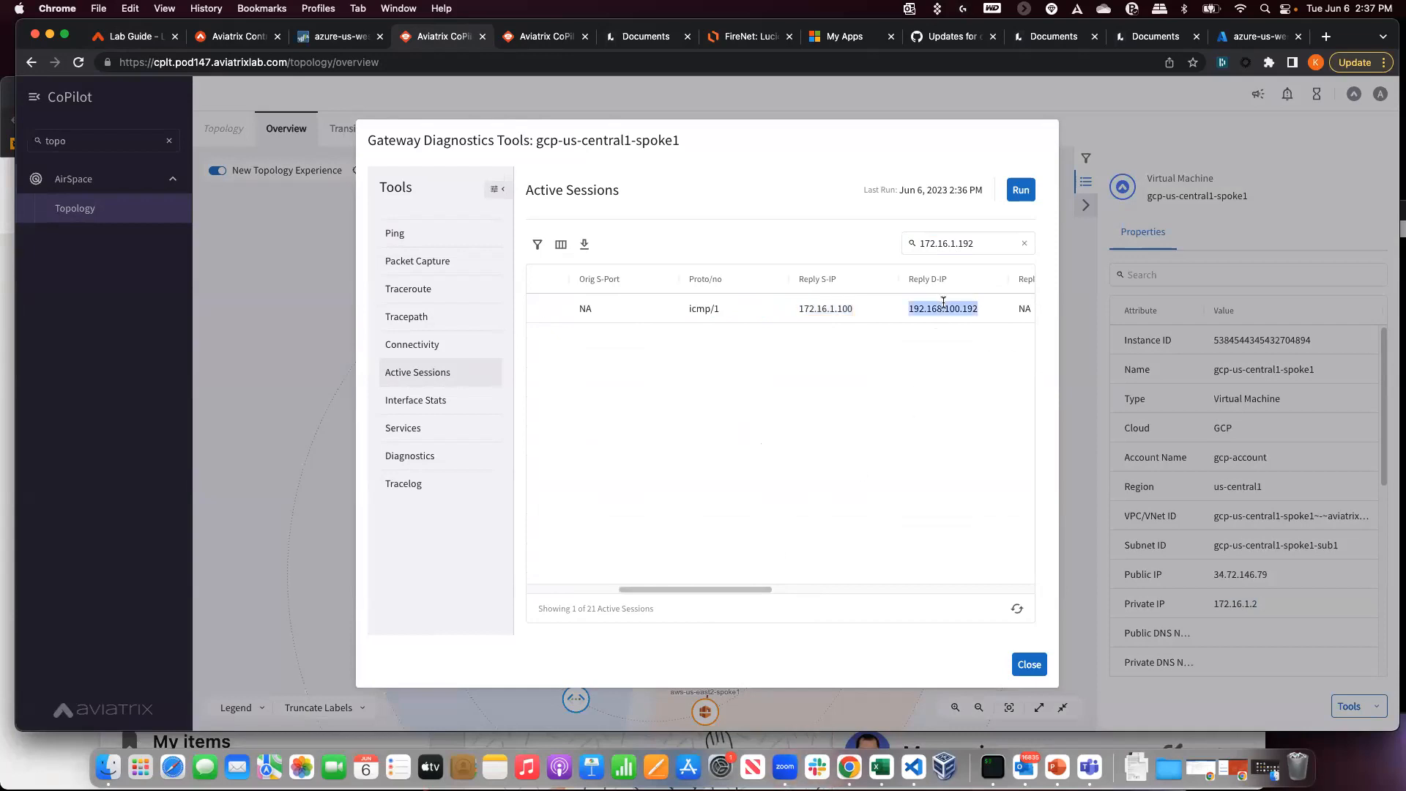
pyautogui.moveTo(759, 587); pyautogui.dragTo(652, 586)
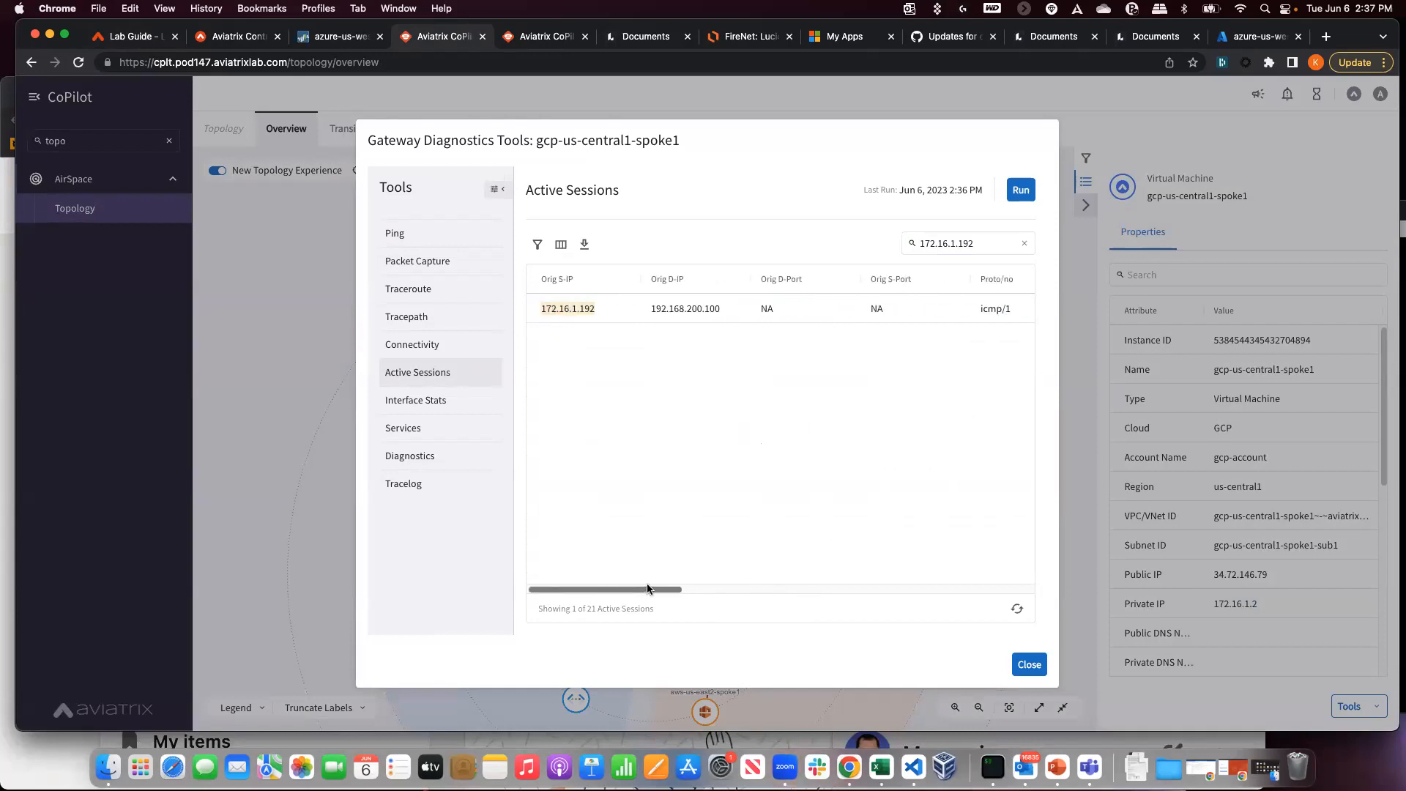
pyautogui.doubleClick(557, 308)
pyautogui.moveTo(657, 589); pyautogui.dragTo(785, 591)
pyautogui.doubleClick(813, 307)
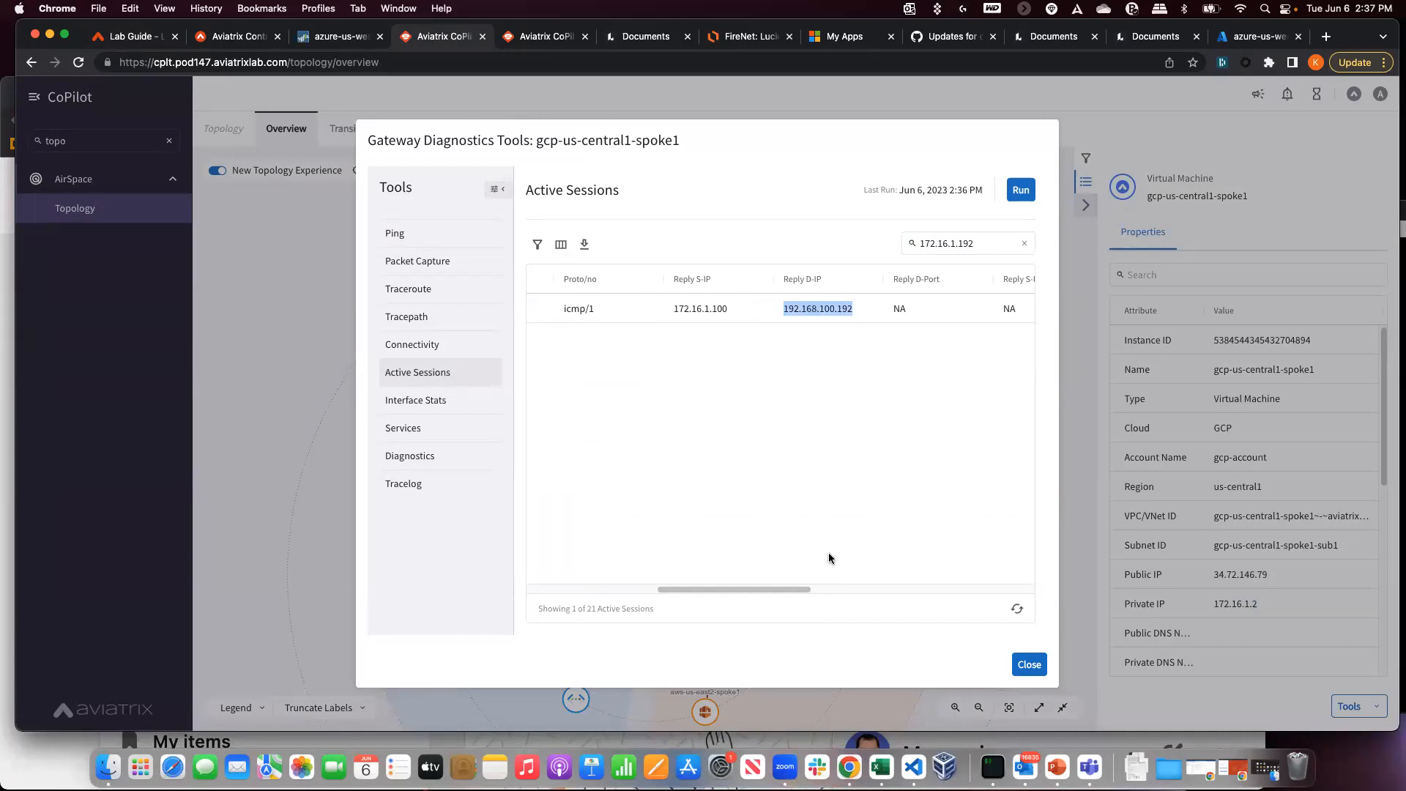
pyautogui.moveTo(757, 590); pyautogui.dragTo(631, 588)
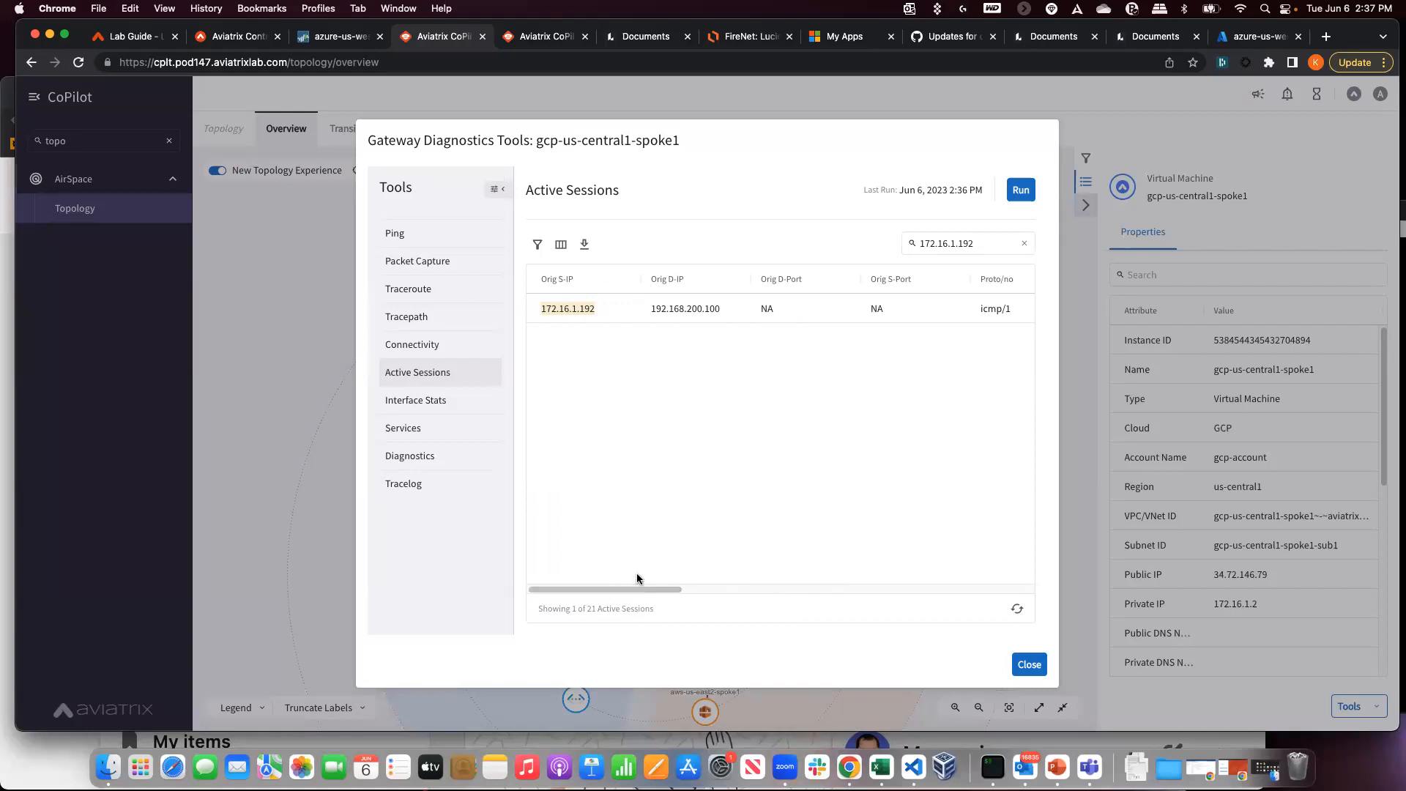
pyautogui.press('super+1')
pyautogui.scroll(-6, 241, 470)
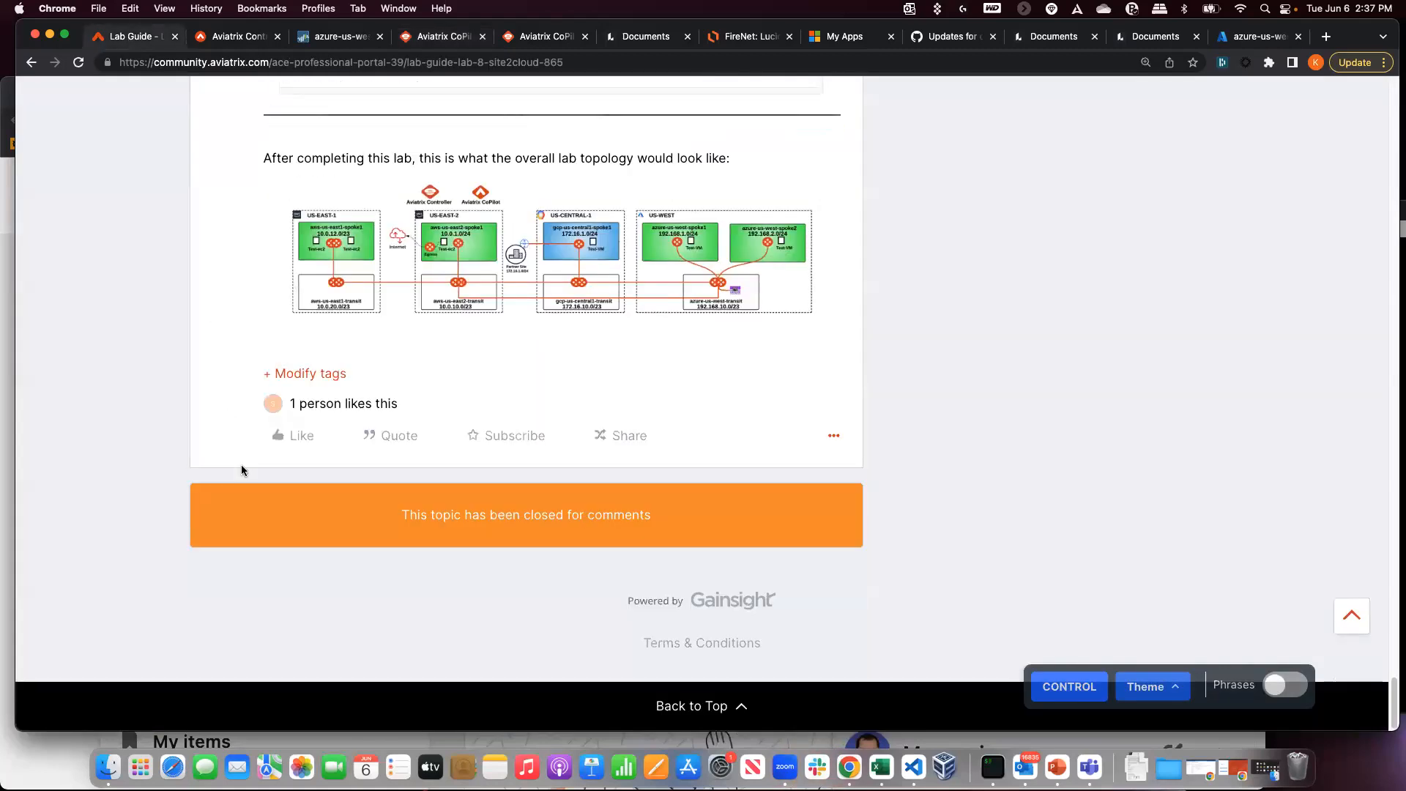
pyautogui.scroll(20, 241, 466)
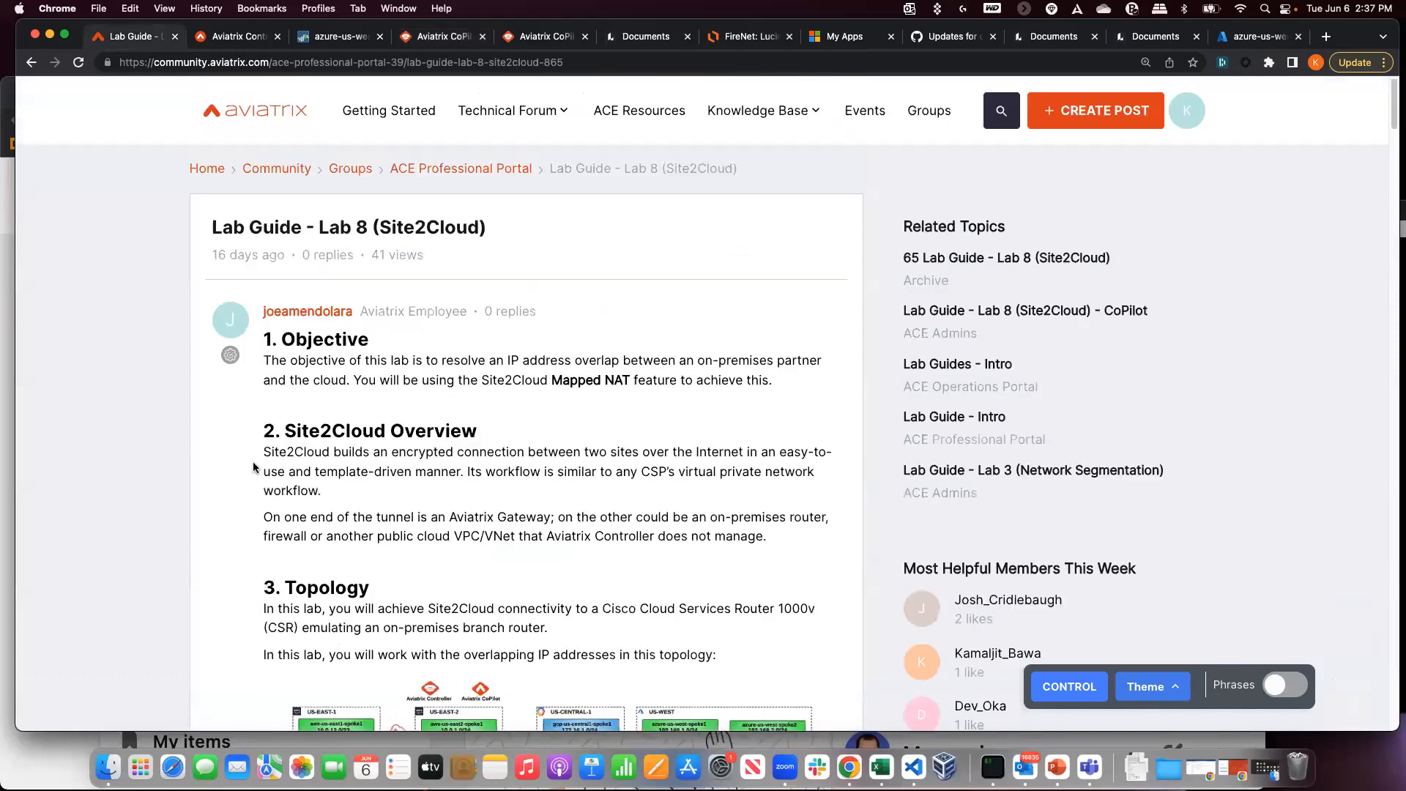